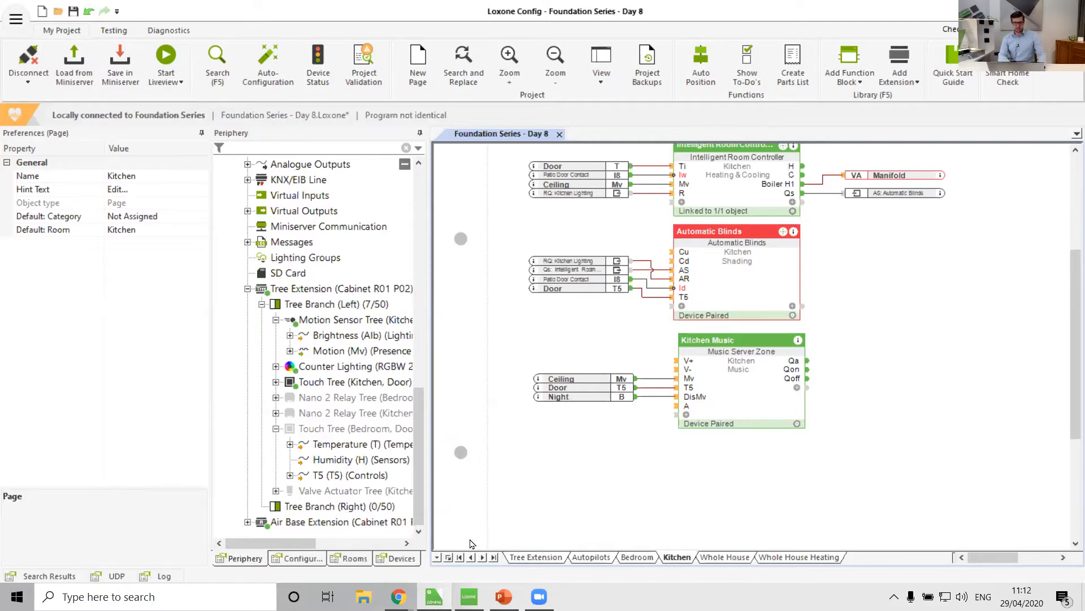
Add a new page named Outside and set its default room to Outside.
click(448, 556)
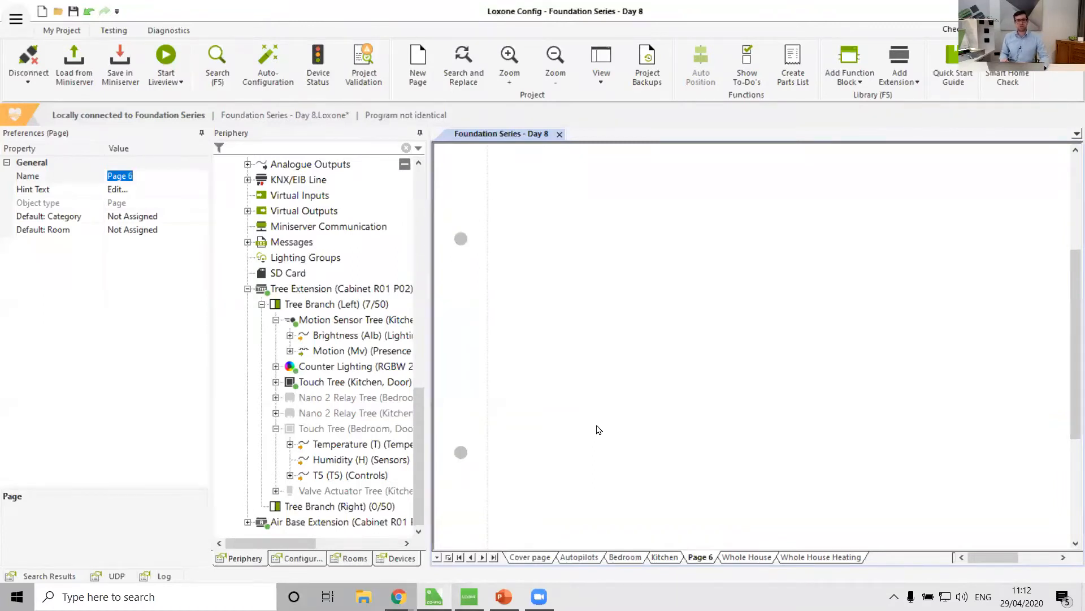
text(Outside)
key(Return)
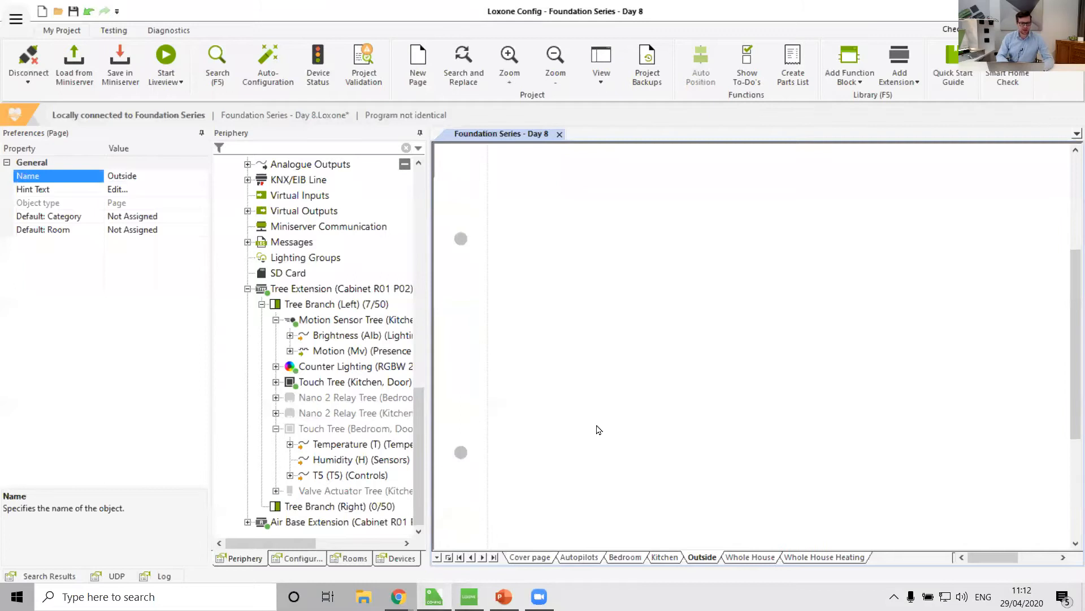
click(202, 230)
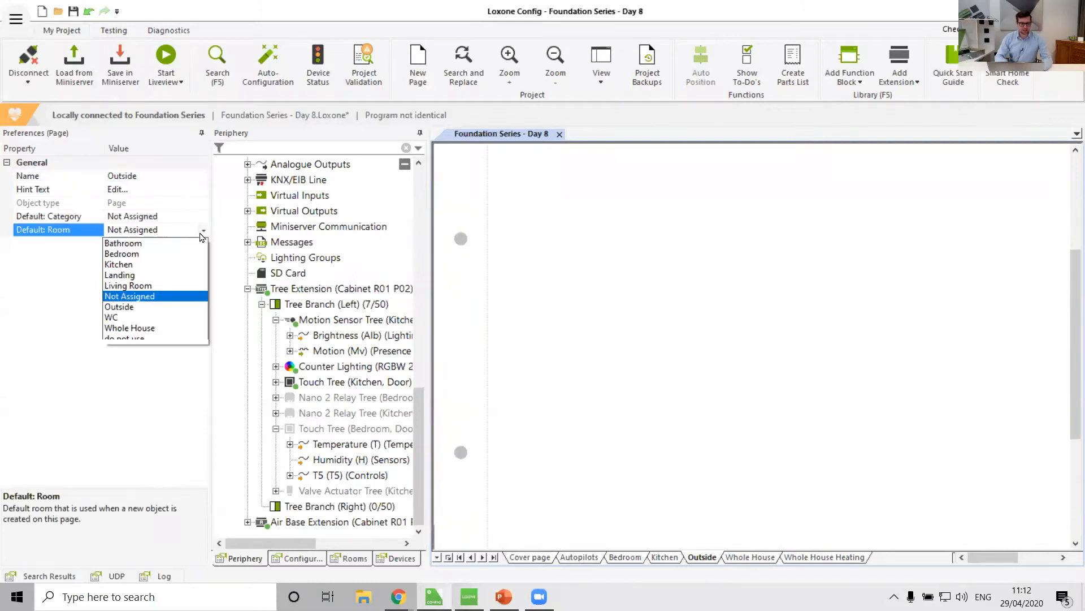
click(128, 308)
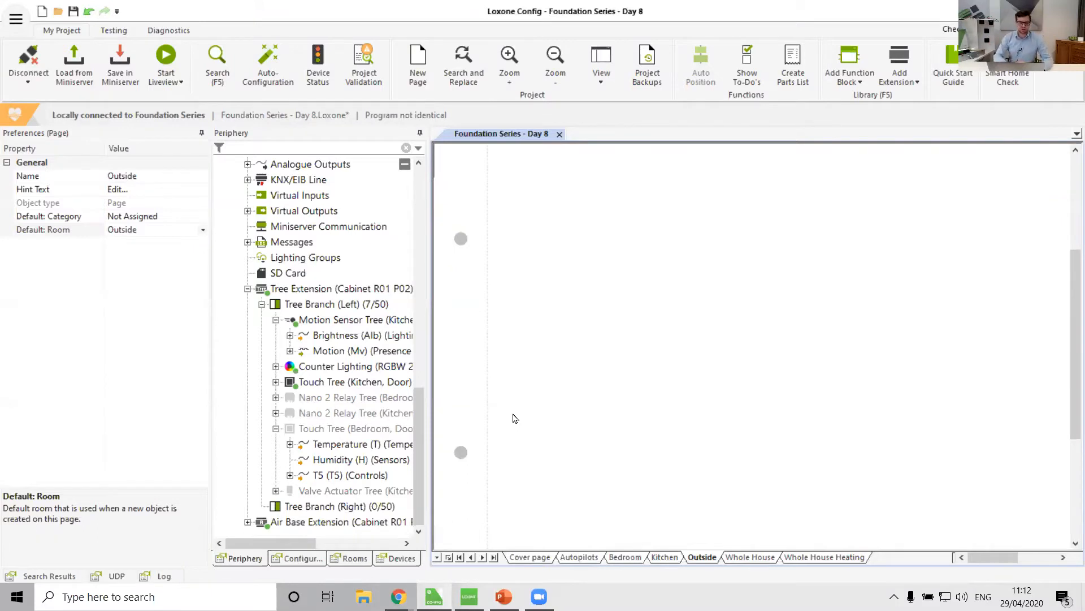
Open Tree Device Search for the Tree Extension and assign the discovered NFC Code Touch device to the Outside room.
click(327, 289)
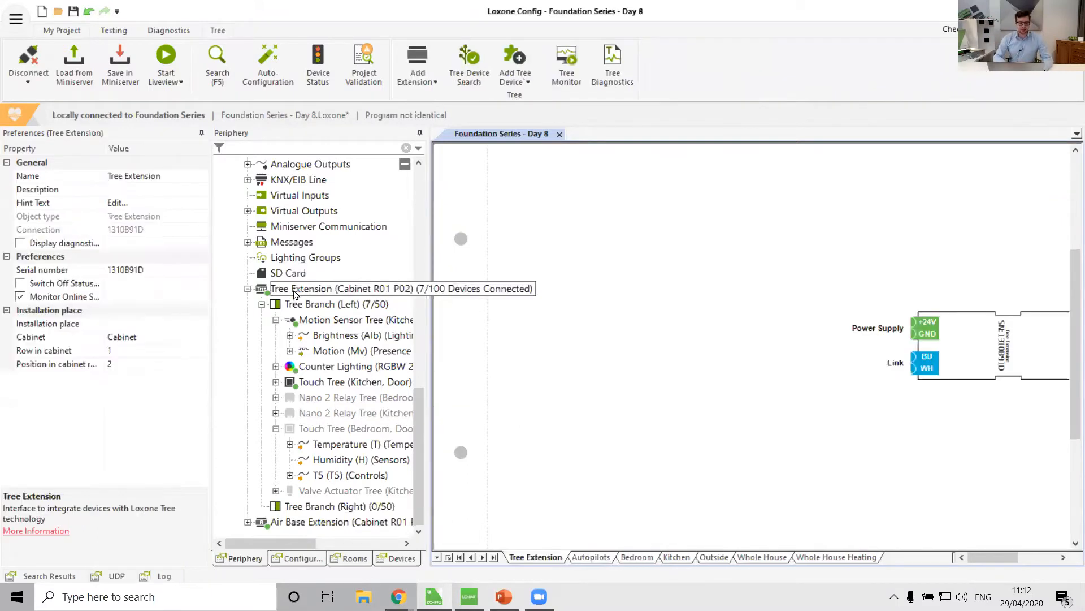
click(515, 82)
click(704, 200)
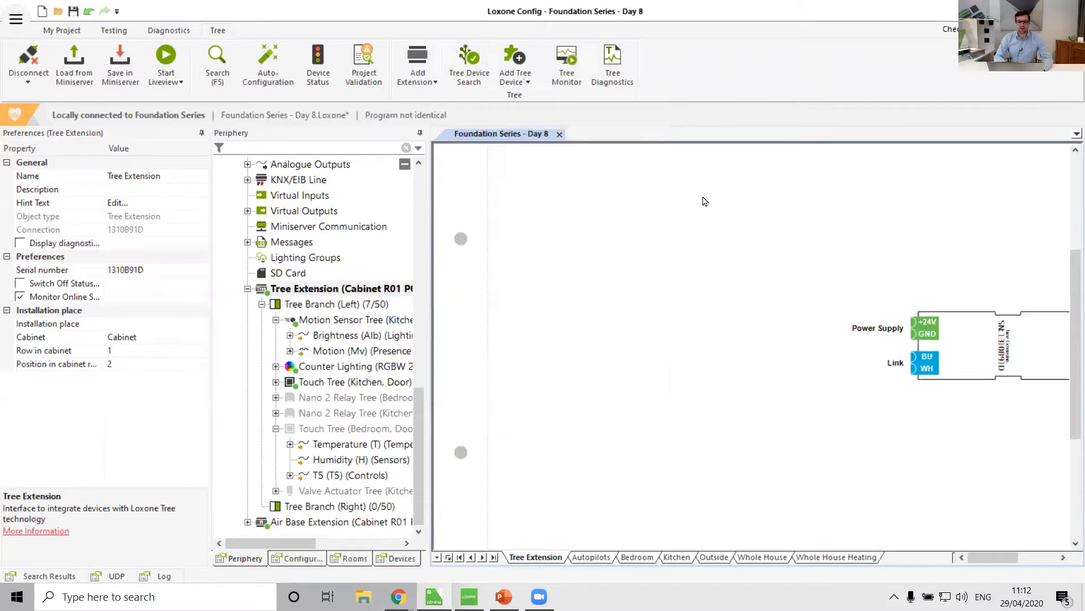
click(469, 67)
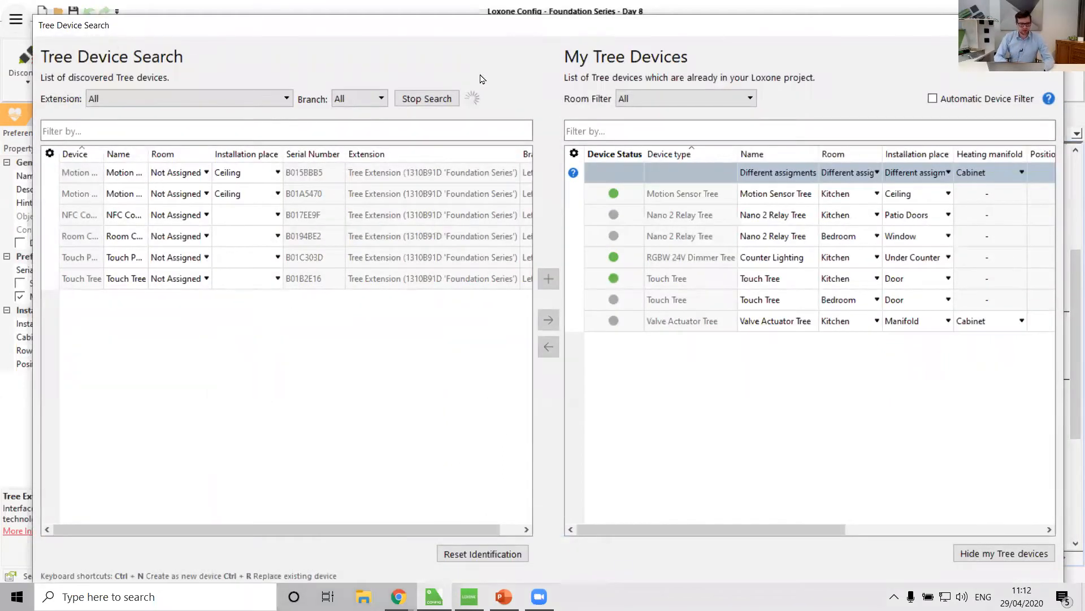
click(111, 221)
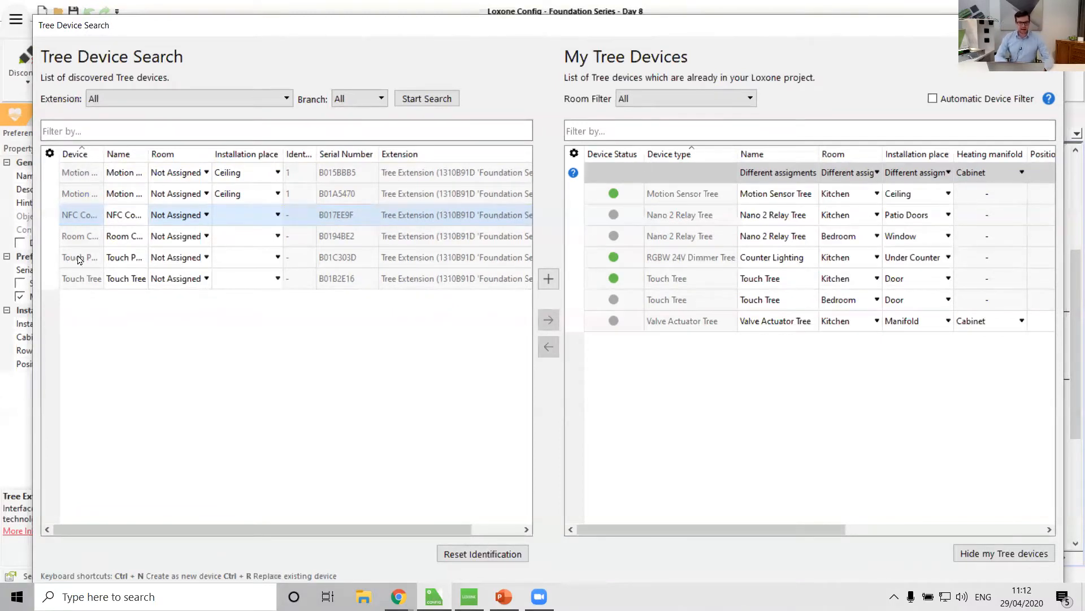
click(205, 216)
click(204, 216)
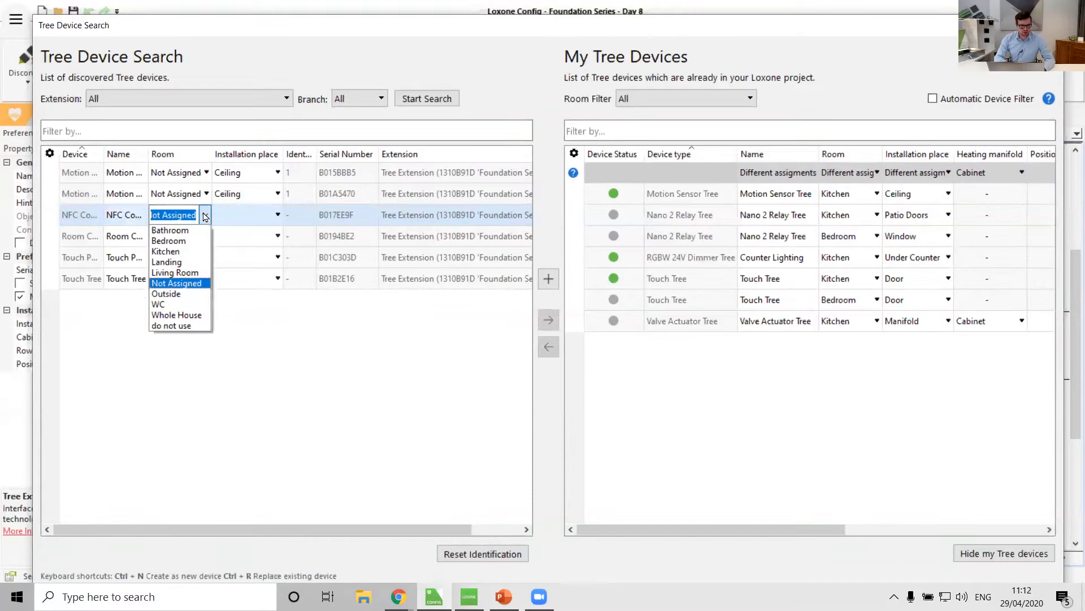
click(180, 291)
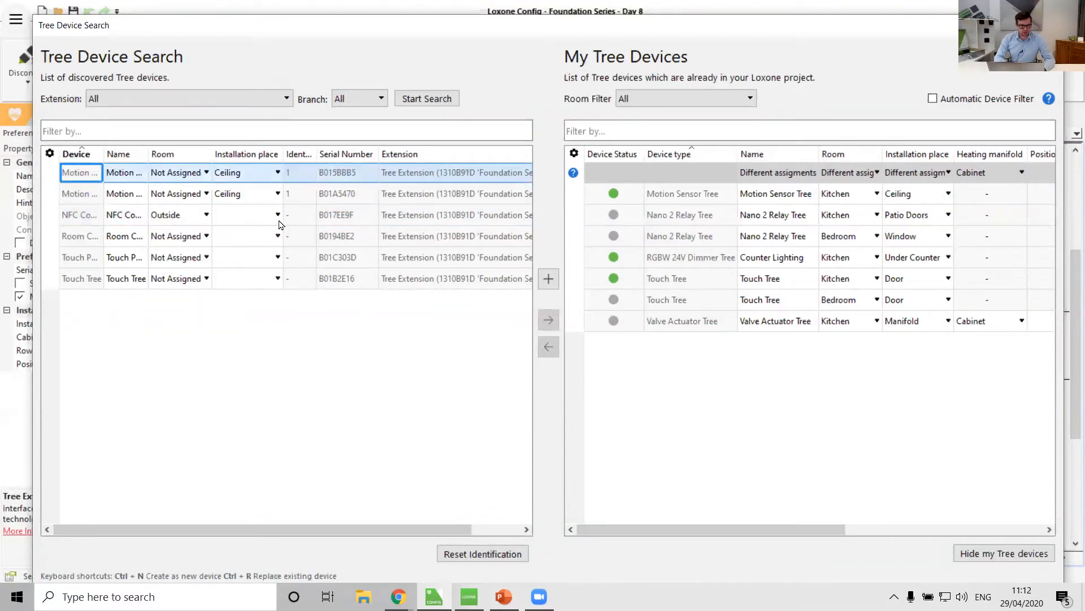
Set the NFC Code Touch device's installation place to Wall and add it to the project's Tree devices.
click(276, 216)
click(276, 216)
click(252, 215)
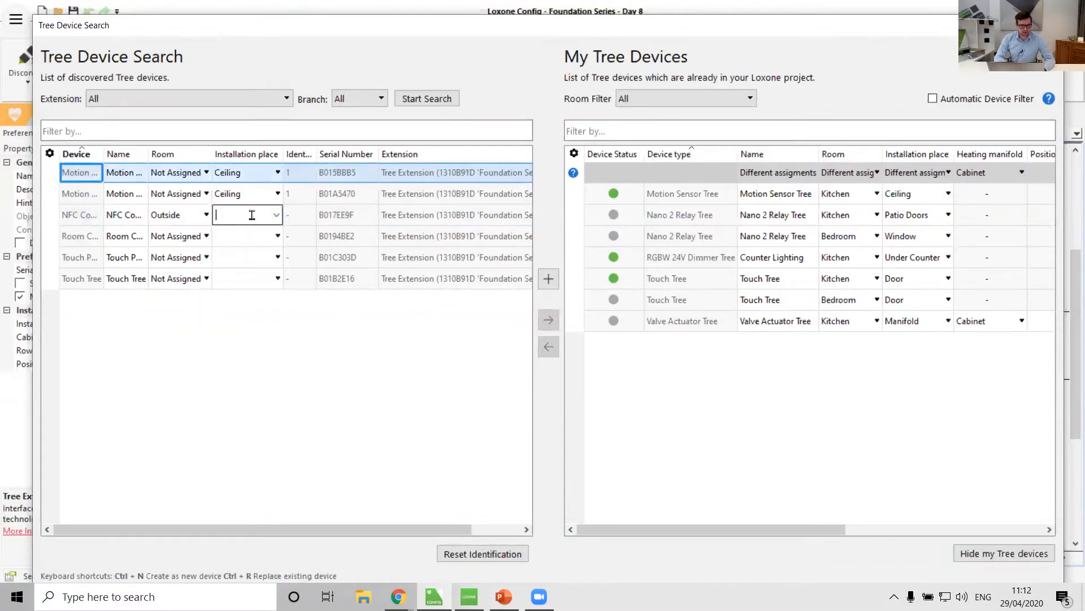
text(WAll)
key(BackSpace)
key(BackSpace)
key(BackSpace)
text(all)
key(Return)
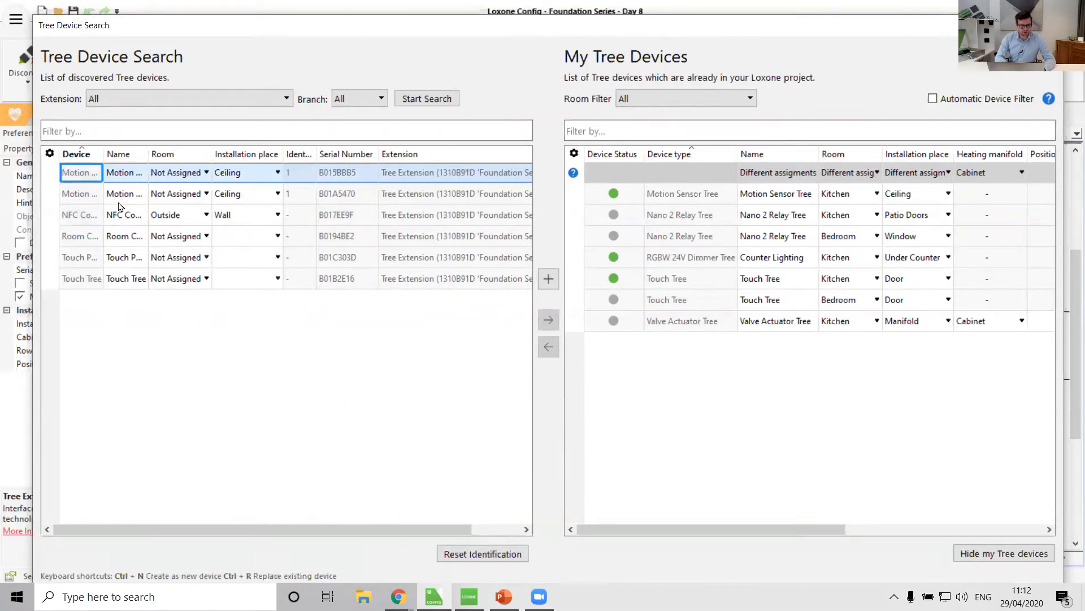
click(134, 219)
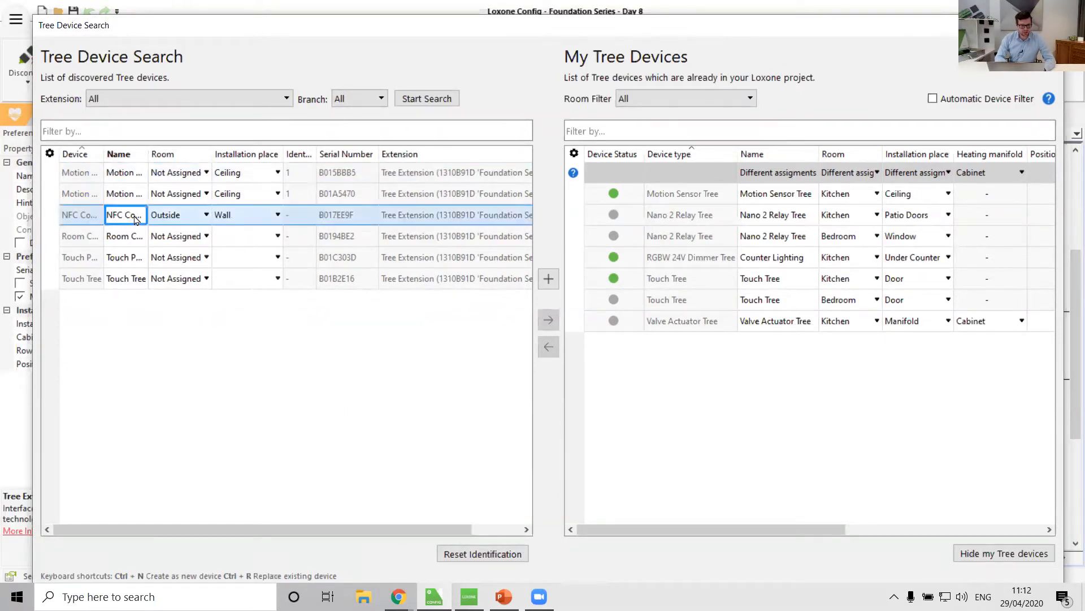
click(548, 278)
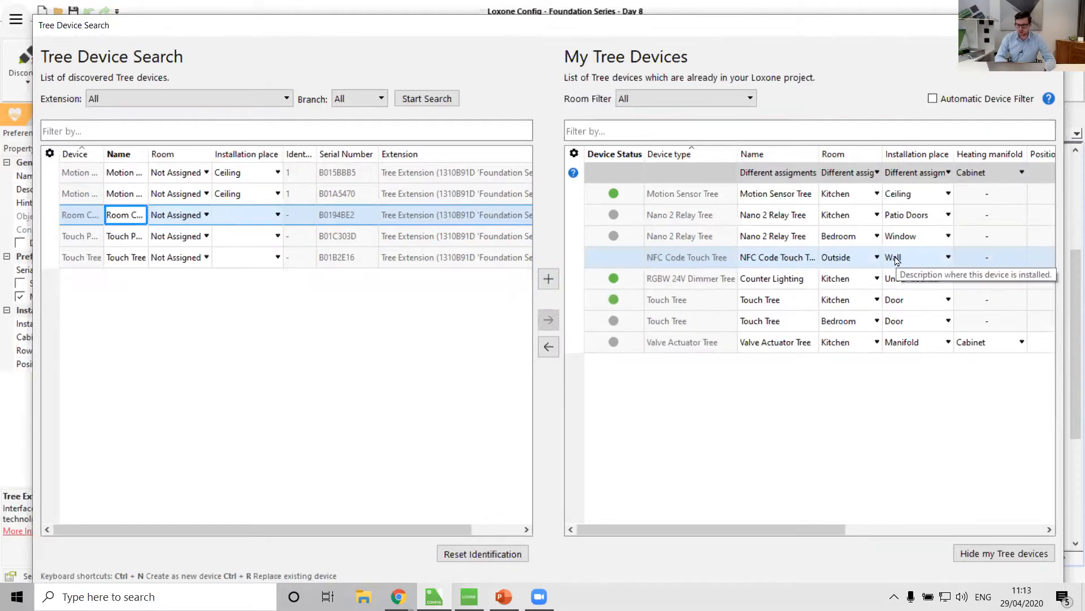
Close the device search and save the program into the Miniserver.
click(1050, 25)
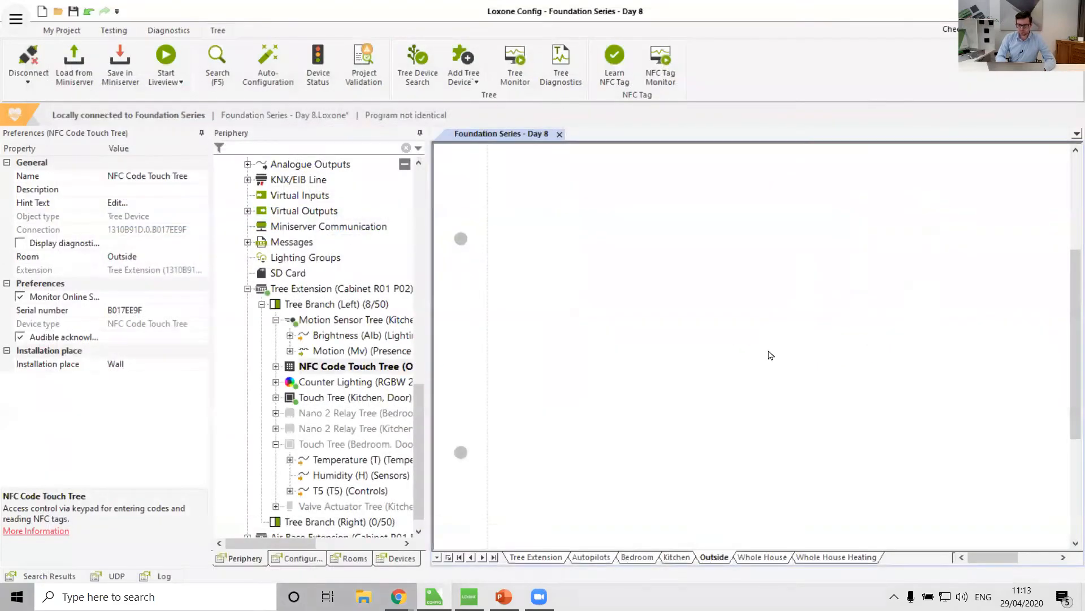
click(600, 334)
click(111, 74)
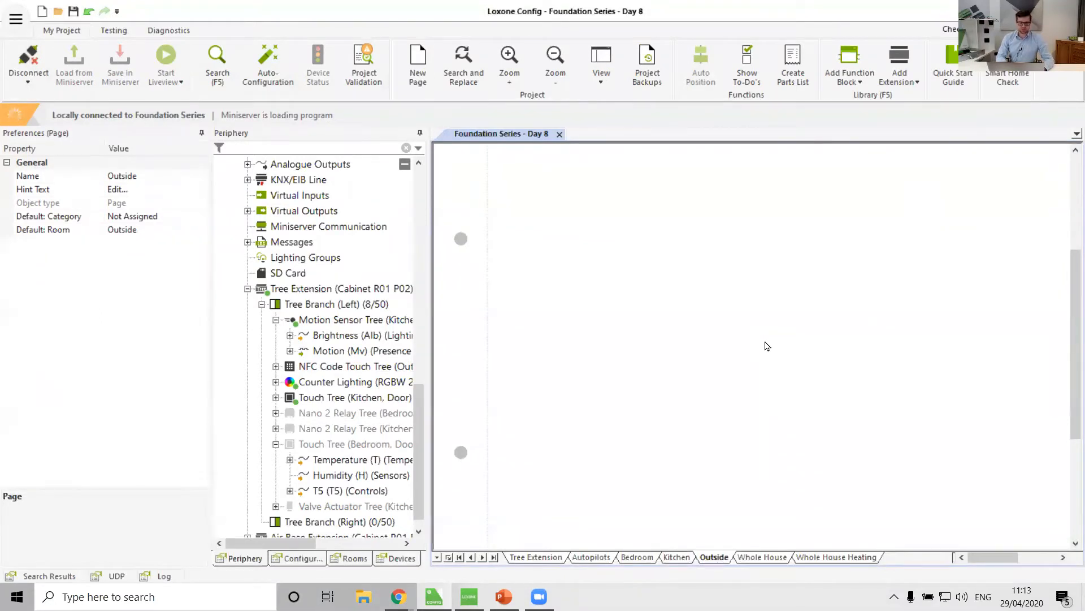
Place the NFC Code Touch Tree block on the Outside page and confirm the access controller configuration.
click(320, 368)
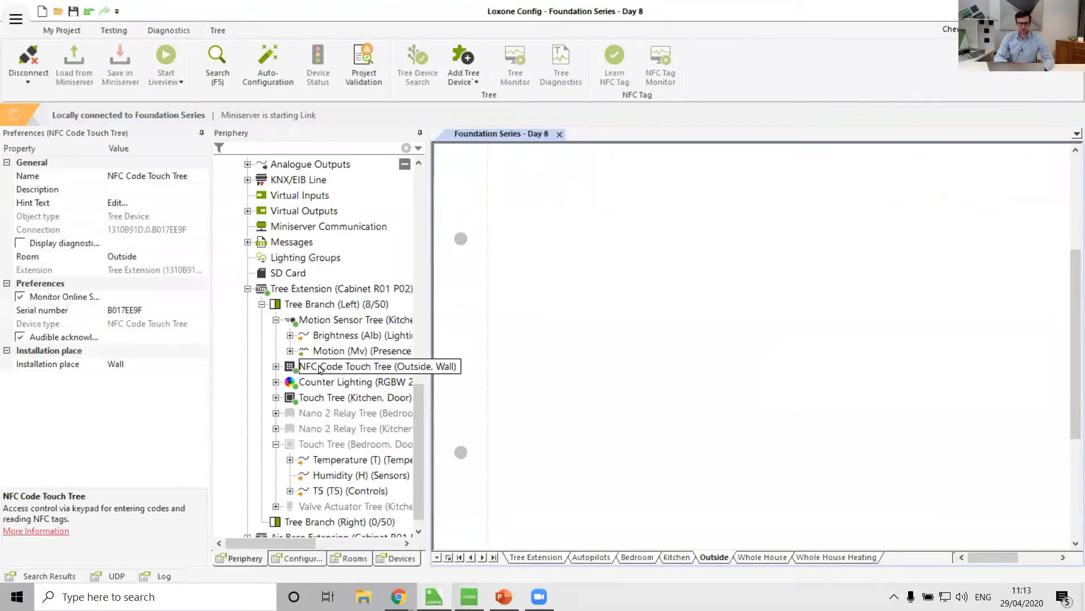
drag(320, 367, 672, 210)
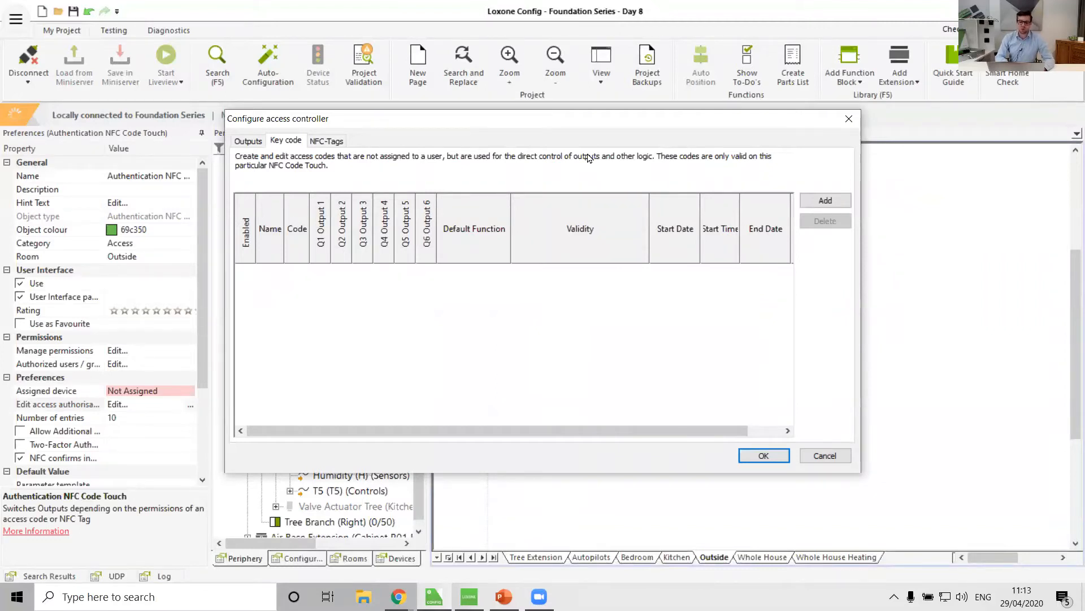
drag(571, 120, 569, 121)
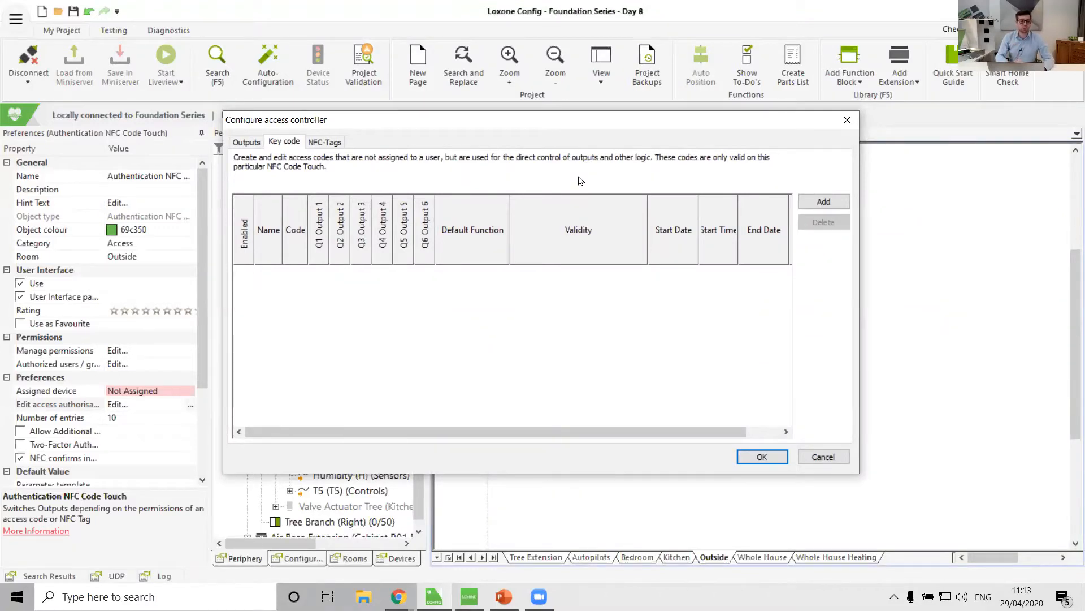
click(764, 458)
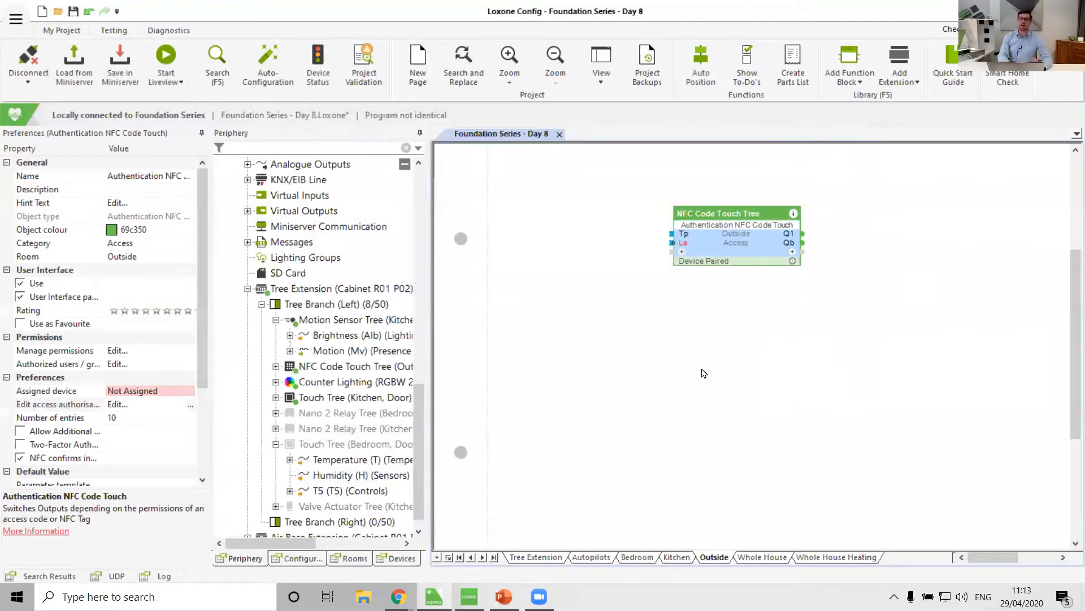
Add a key code under the NFC Code Touch Tree named Dog Walker and enter its access code.
click(276, 366)
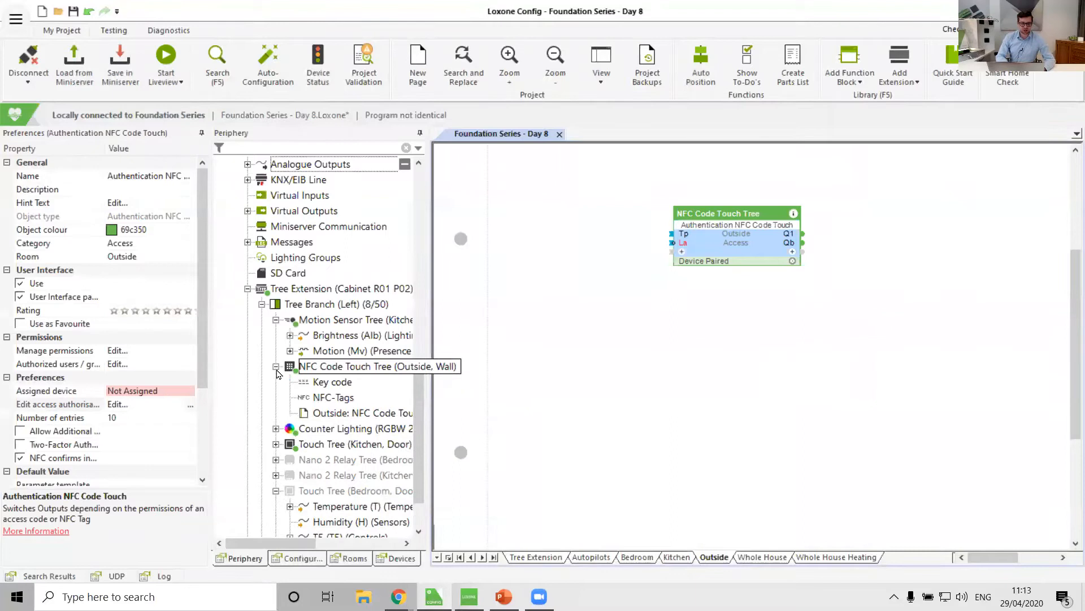
click(341, 382)
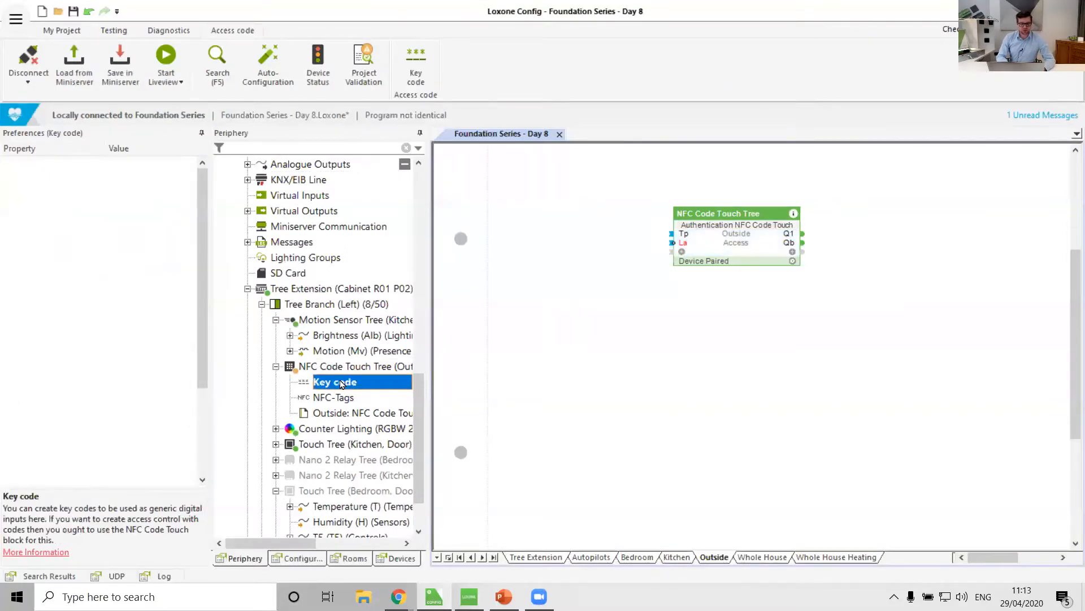
click(341, 399)
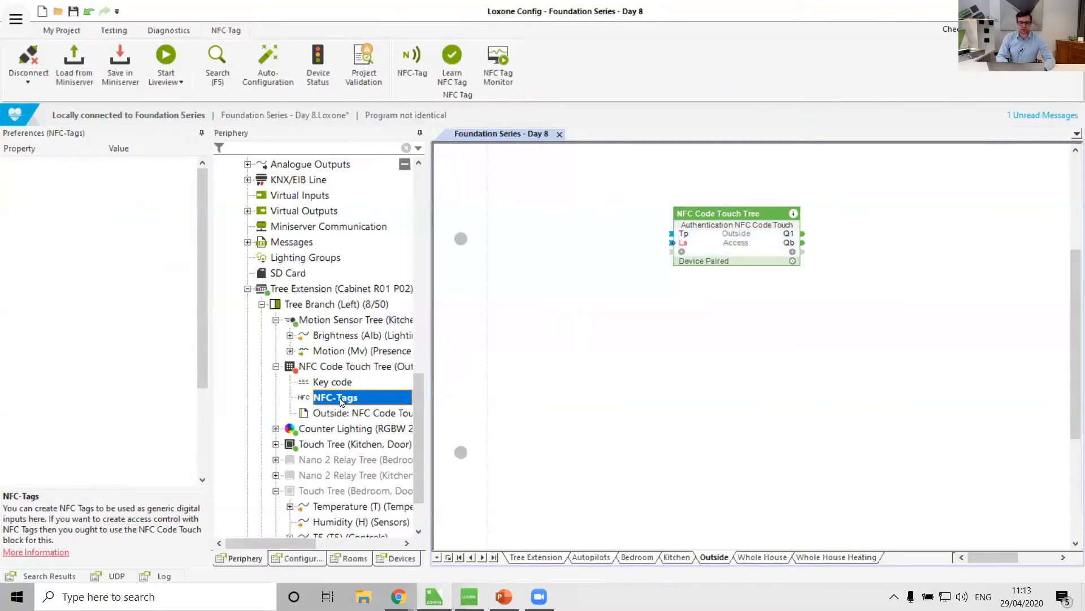
click(336, 384)
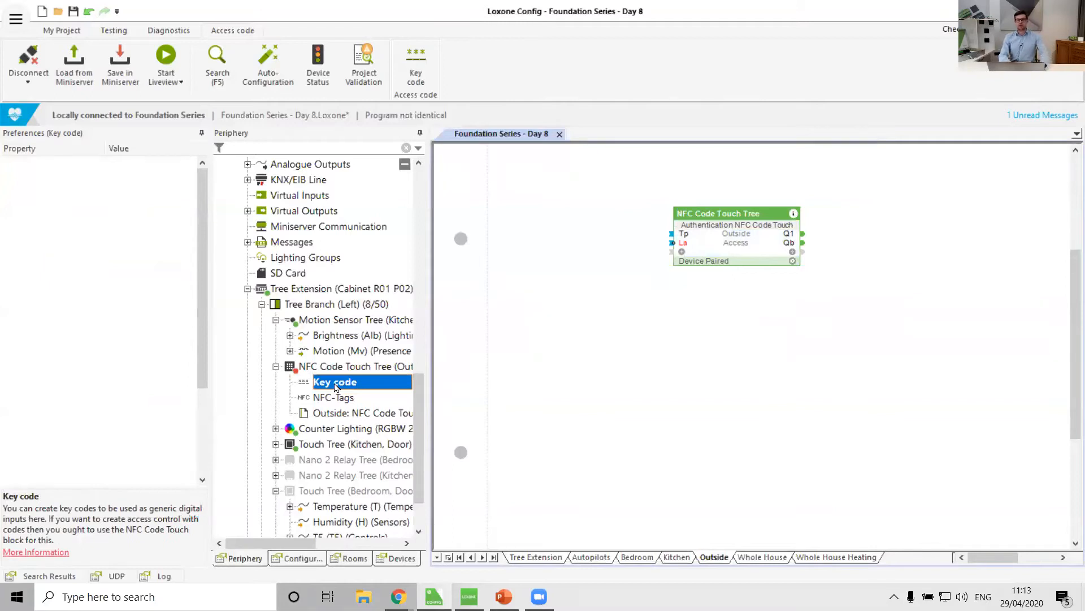
click(338, 403)
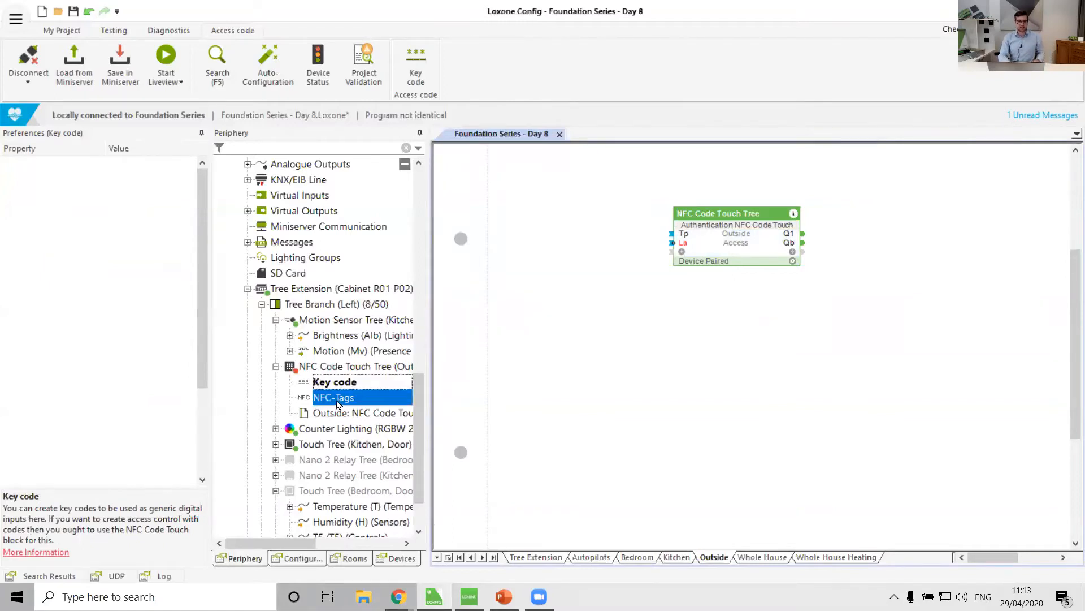
click(339, 383)
click(411, 68)
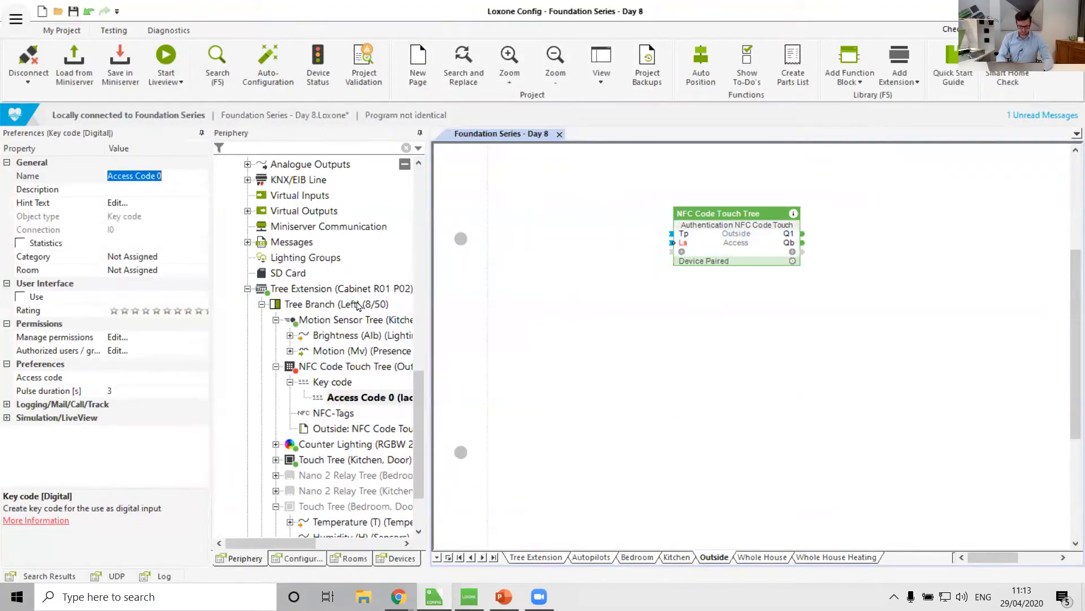
text(Dog Walker)
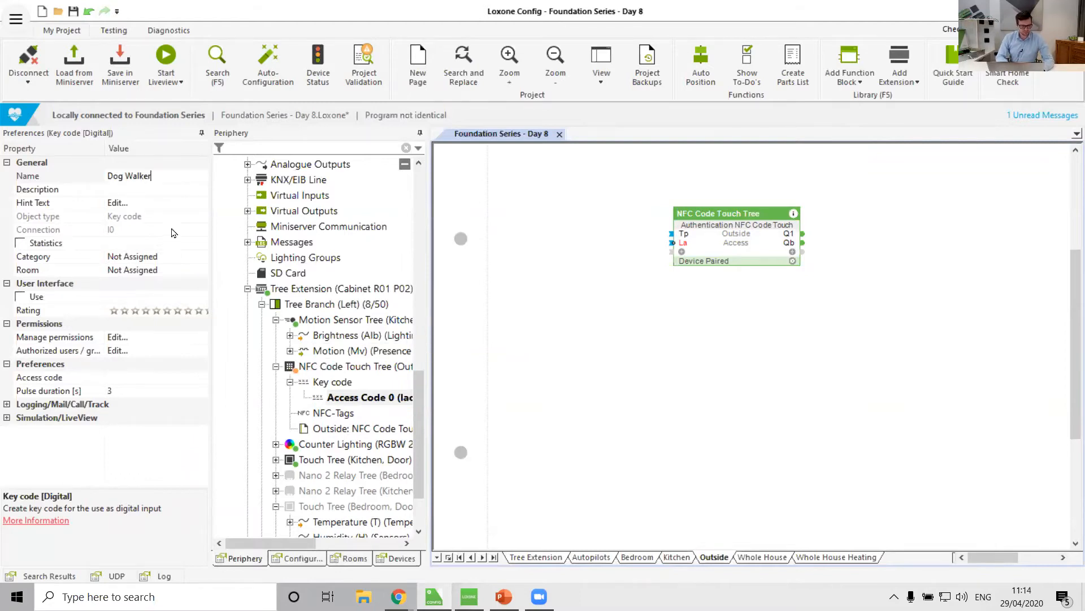
click(103, 378)
text(123445)
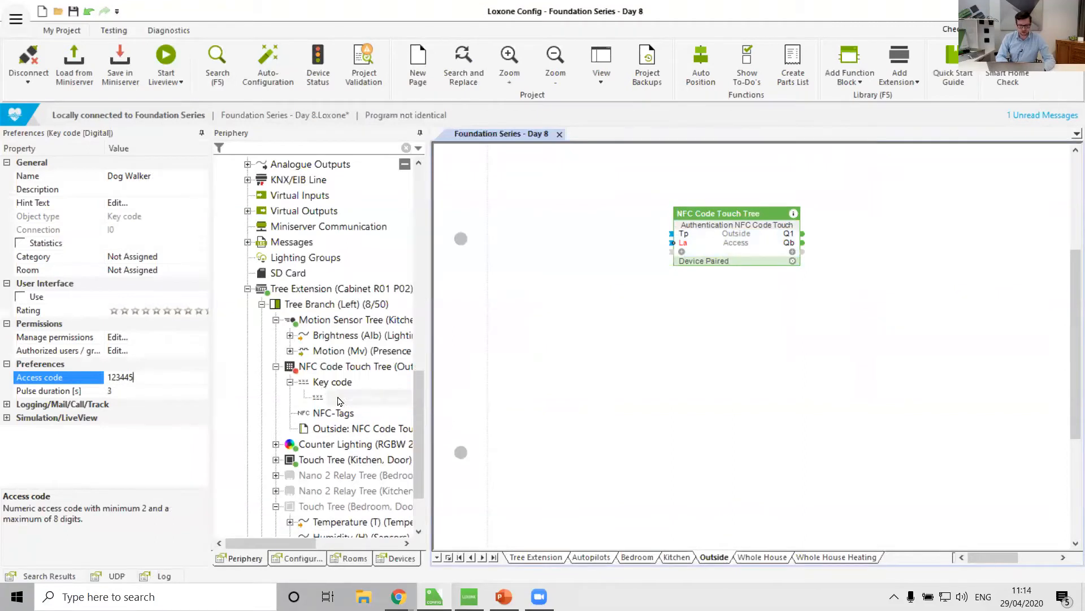
Place the Dog Walker key code input on the Outside page and delete it from the page again.
drag(325, 397, 564, 393)
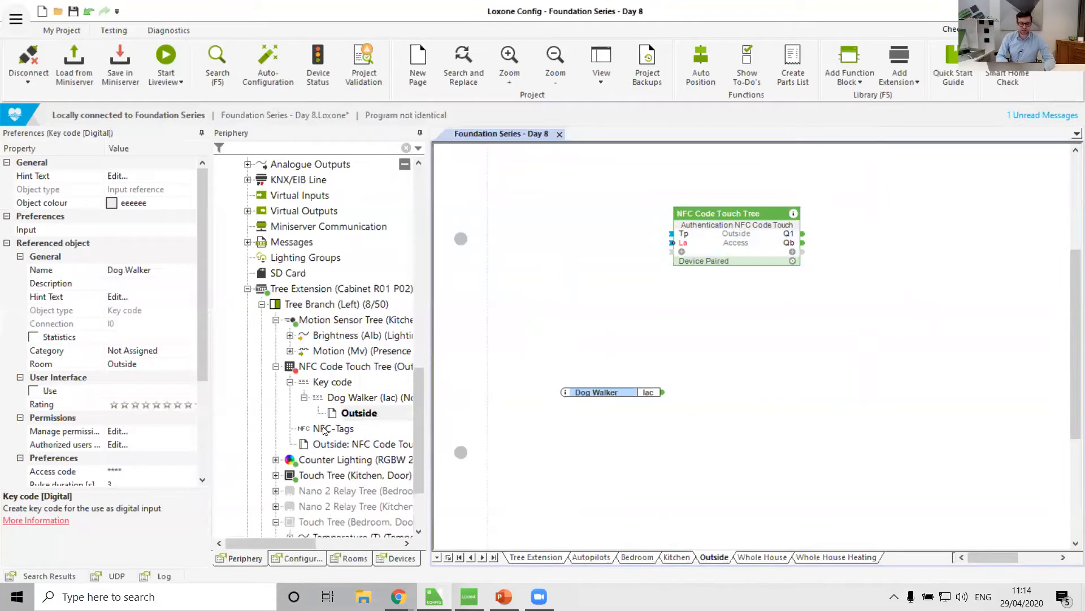
click(717, 465)
click(587, 393)
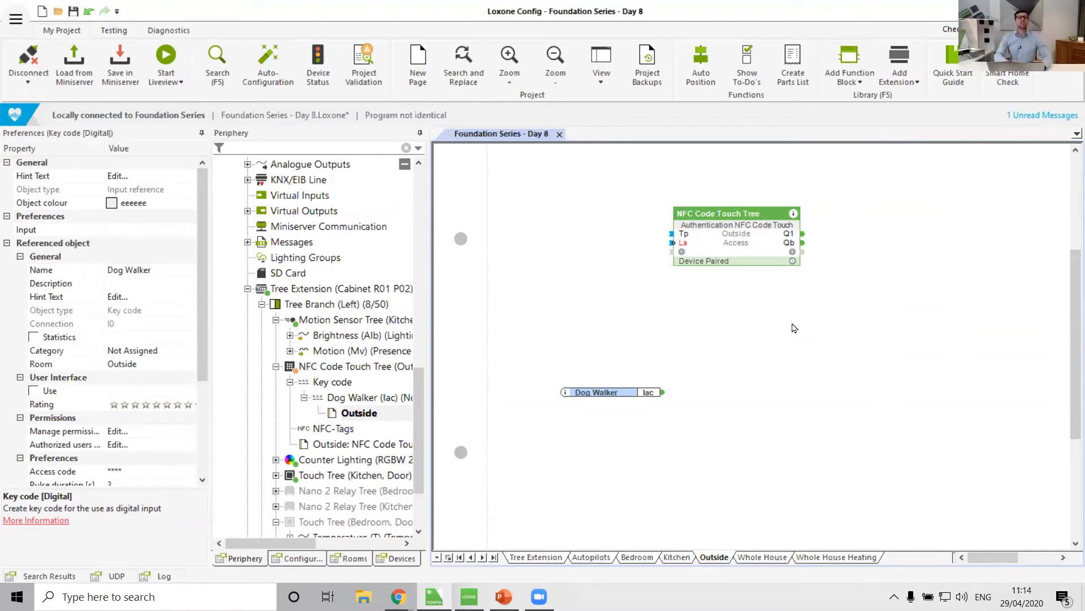
click(648, 451)
click(626, 394)
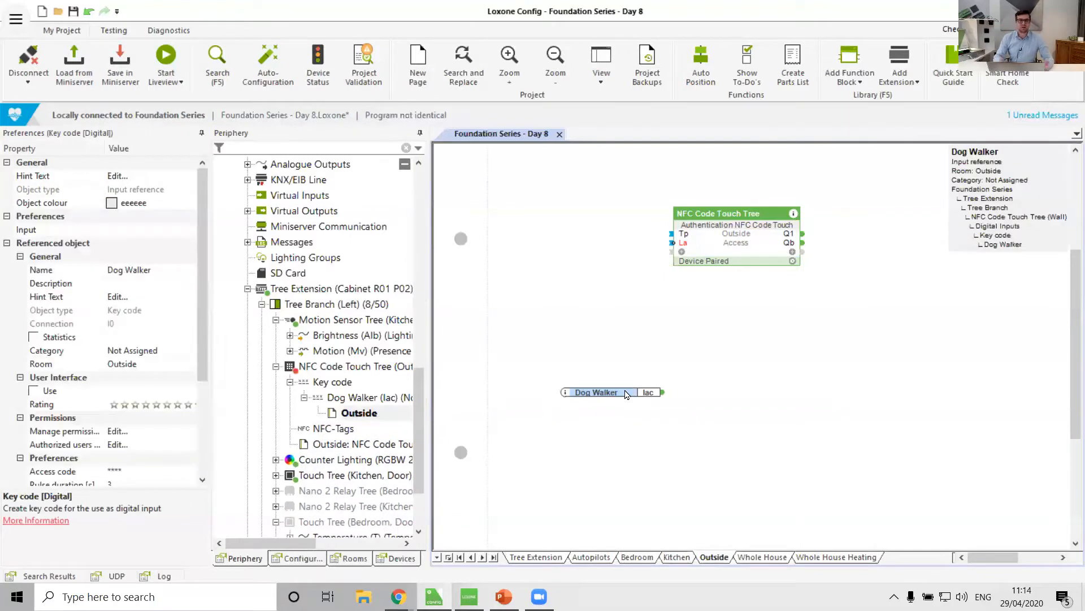
key(Delete)
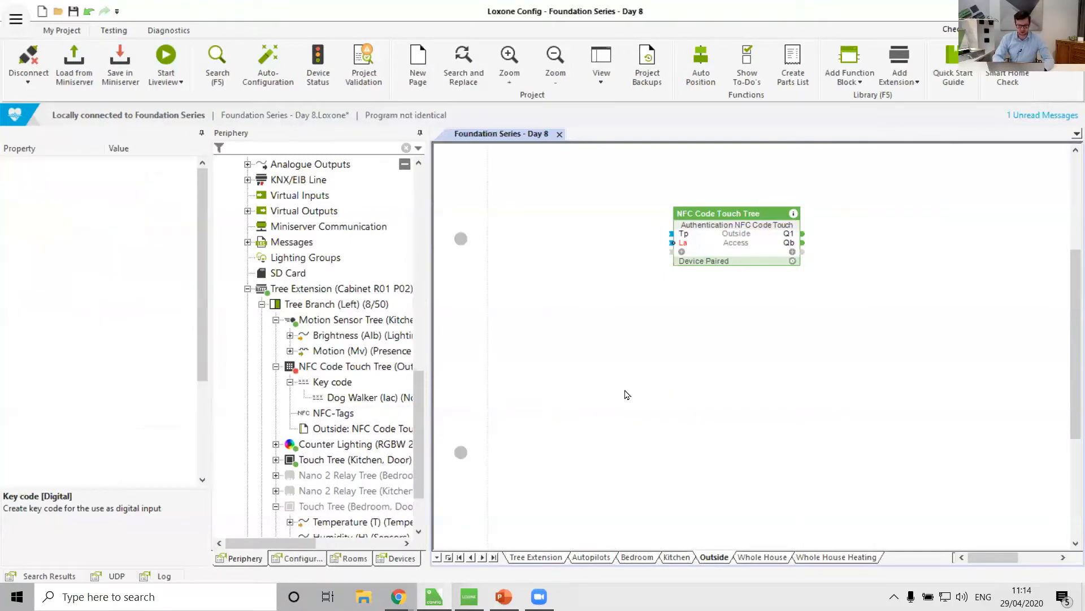
Delete the Dog Walker key code from the NFC Code Touch Tree.
click(362, 397)
key(Delete)
click(733, 296)
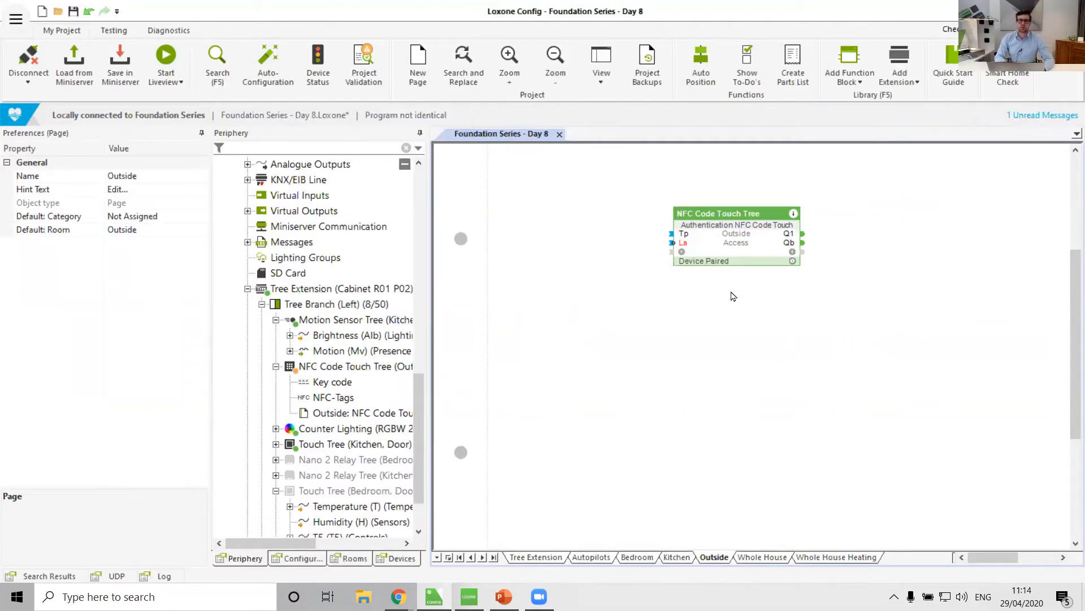
Enable the user interface password option on the NFC Code Touch block.
click(725, 250)
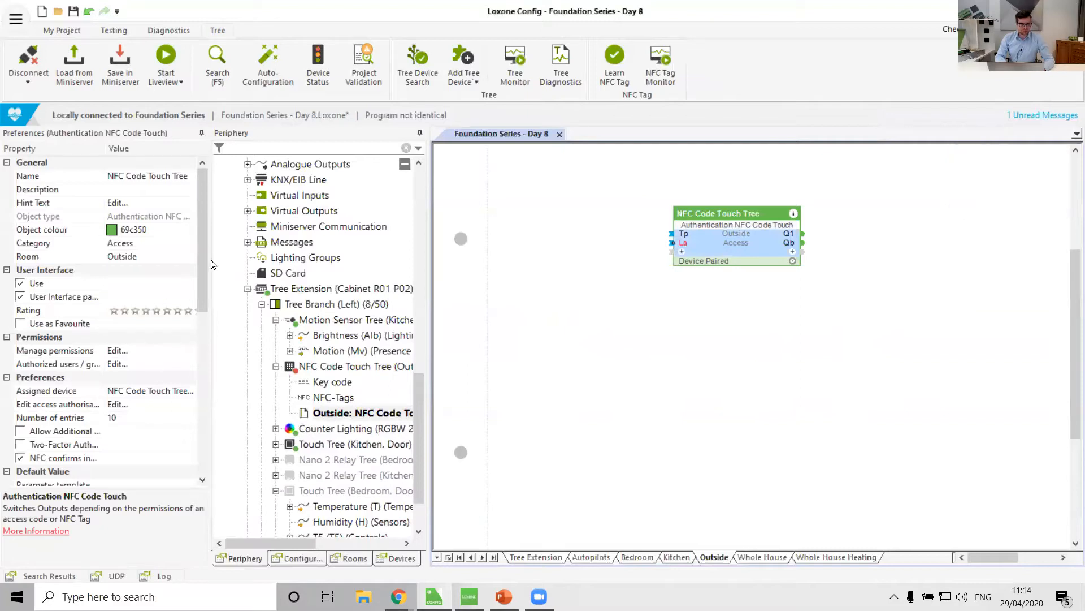
scroll(200, 238, down, 2)
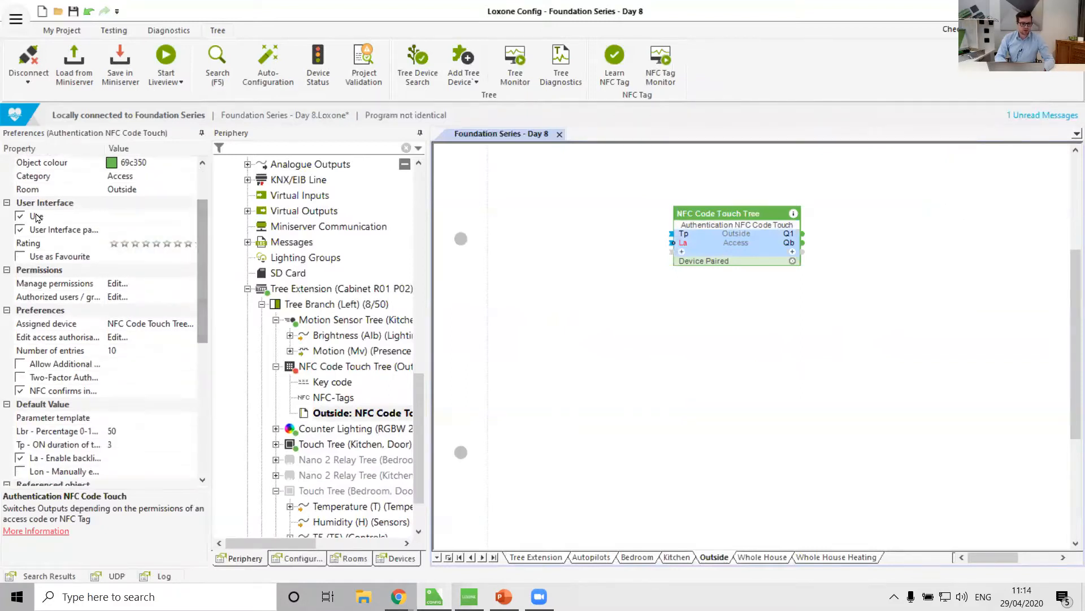
click(64, 229)
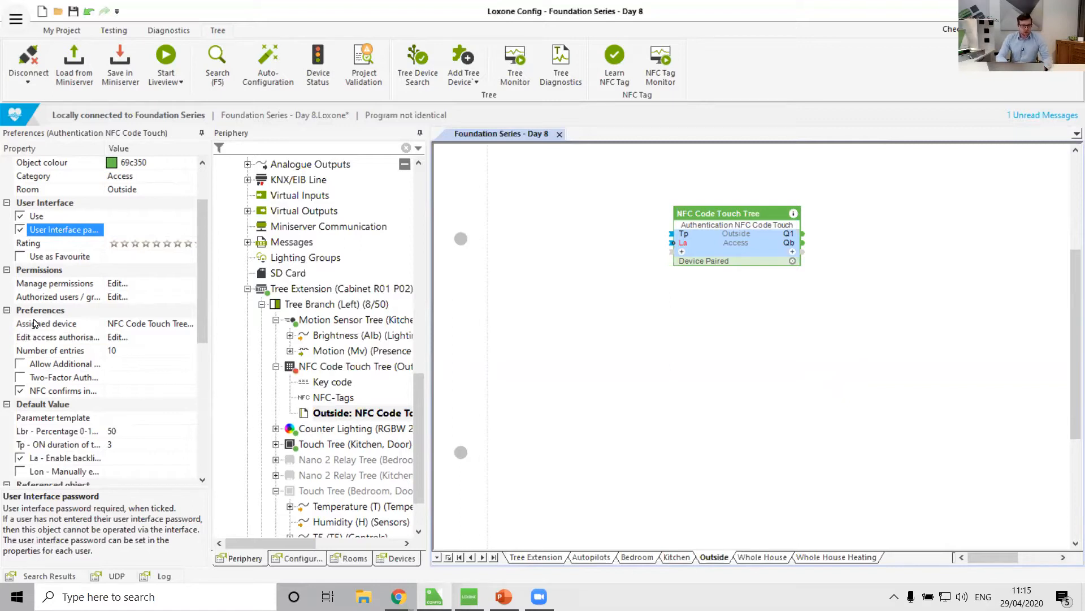
click(78, 366)
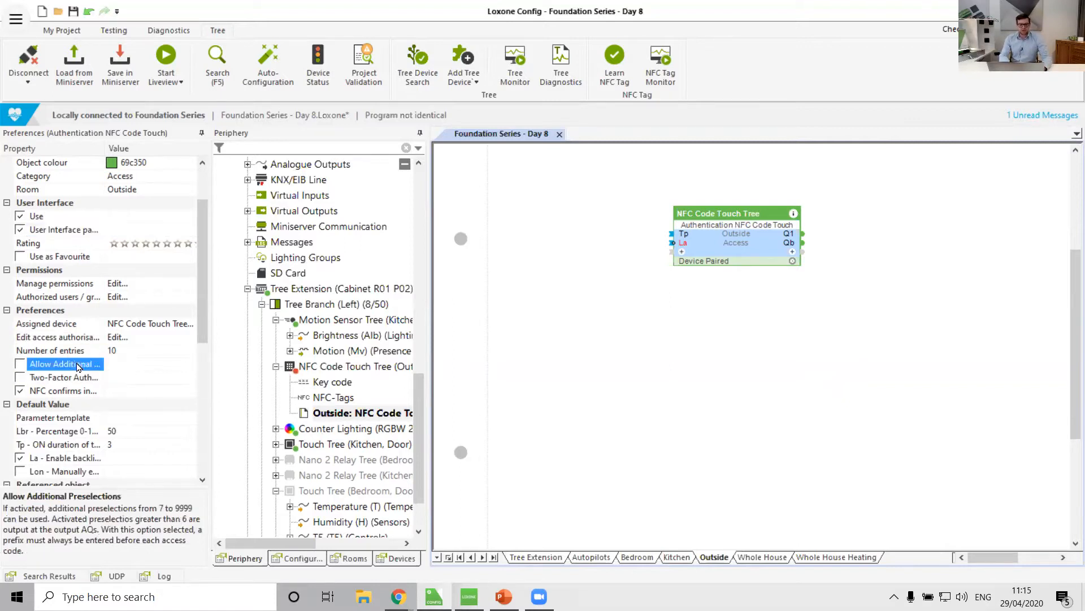
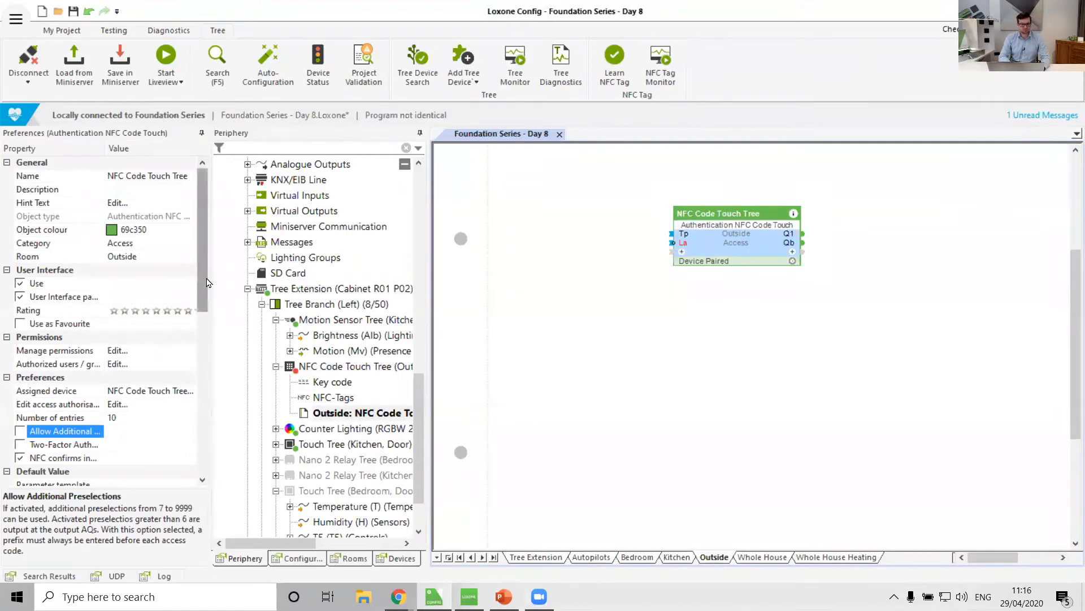
Examine the two-factor authentication and output pulse duration settings of the NFC Code Touch block.
drag(204, 280, 201, 384)
click(63, 219)
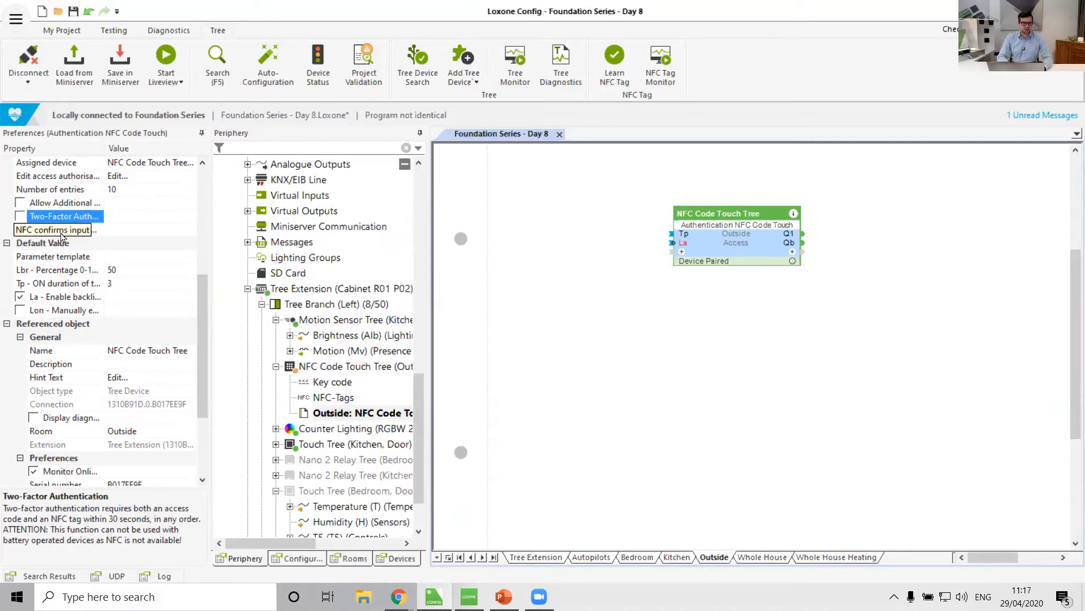
click(90, 270)
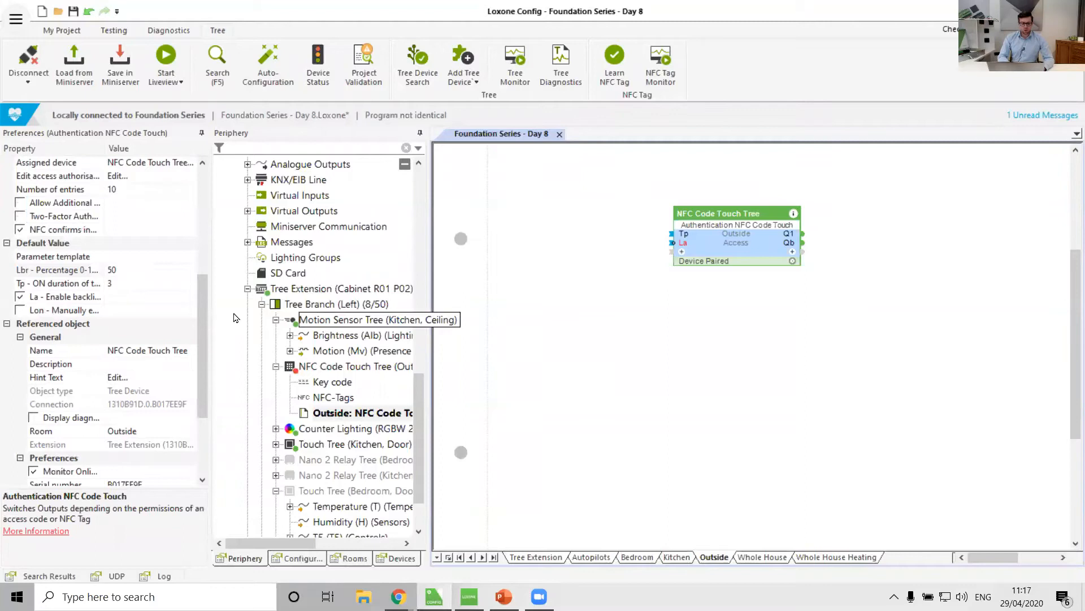
click(66, 286)
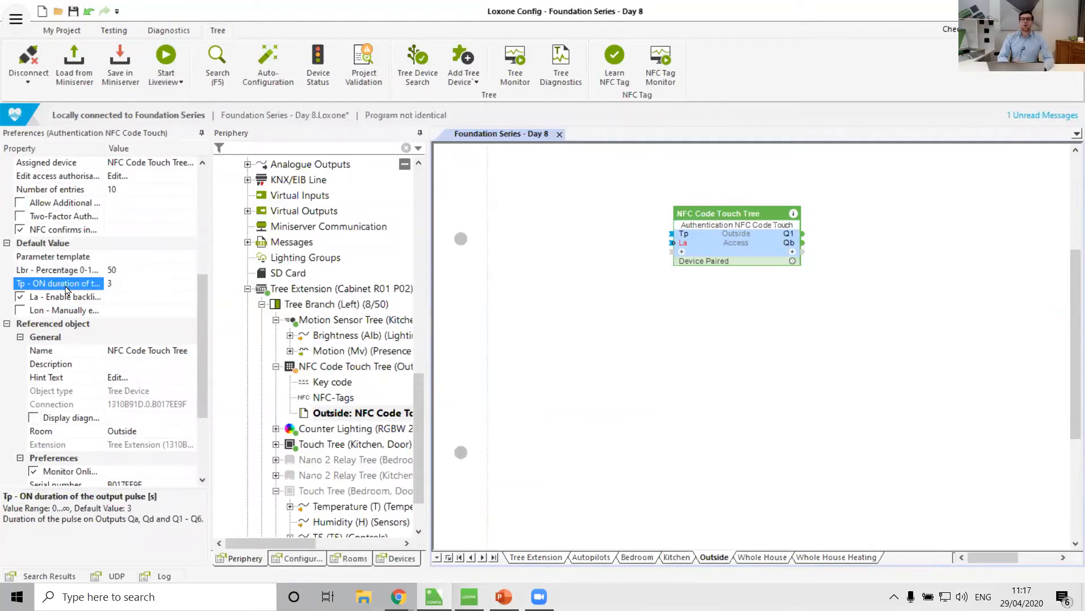
mouse_move(791, 238)
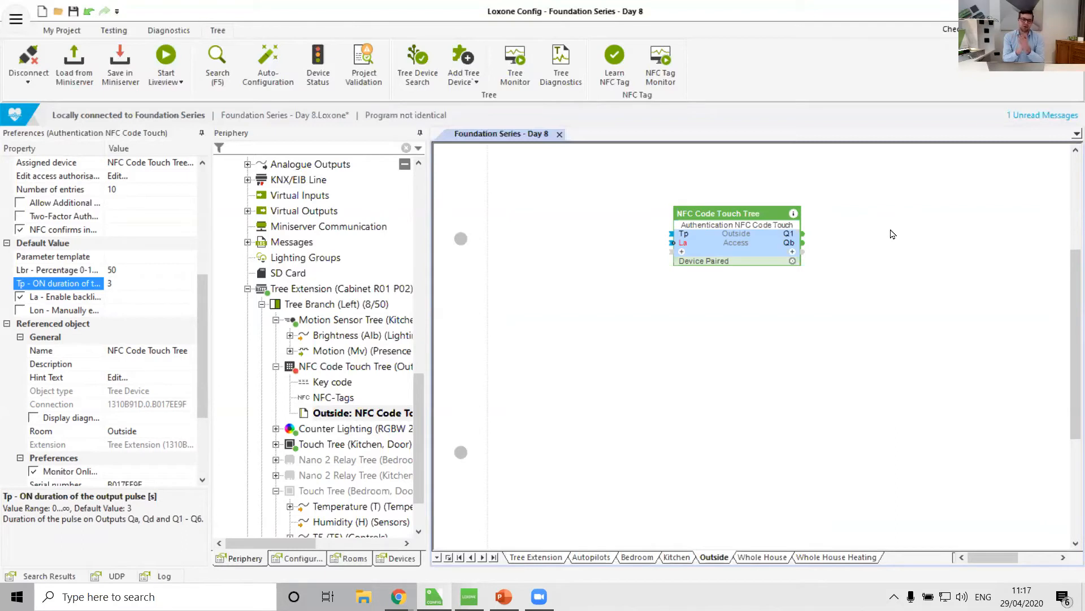
click(122, 284)
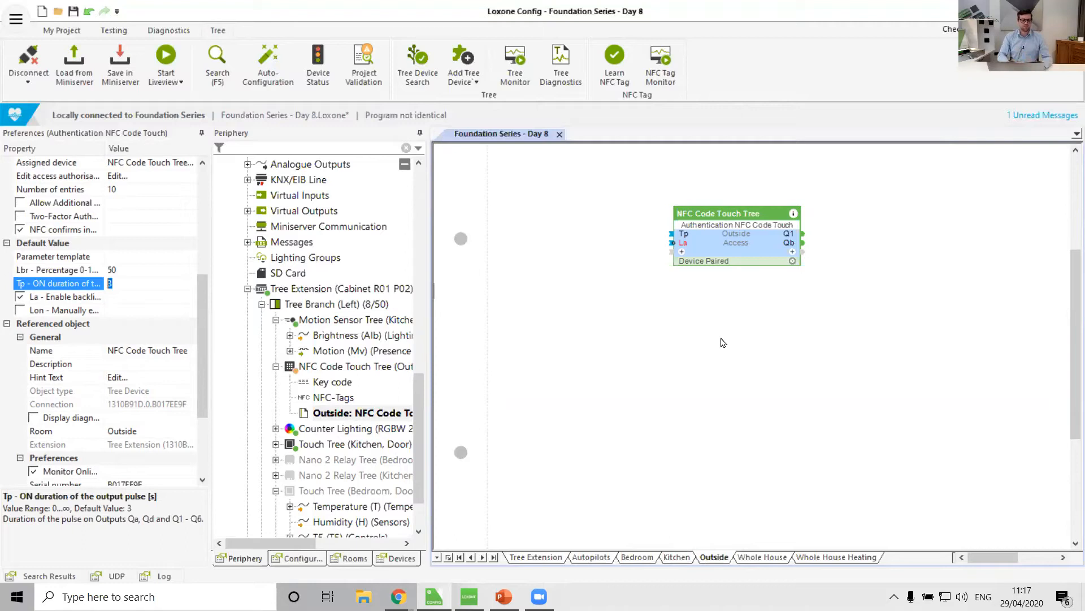
Disable the automatic night backlight and show the Lon input on the NFC Code Touch Tree block.
click(74, 299)
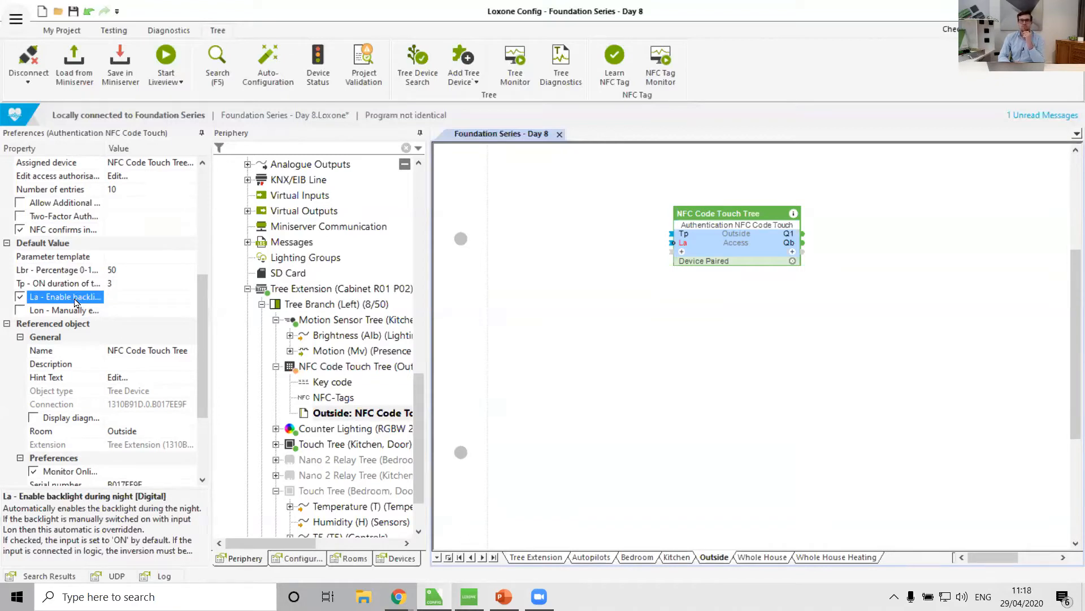
click(21, 297)
click(56, 314)
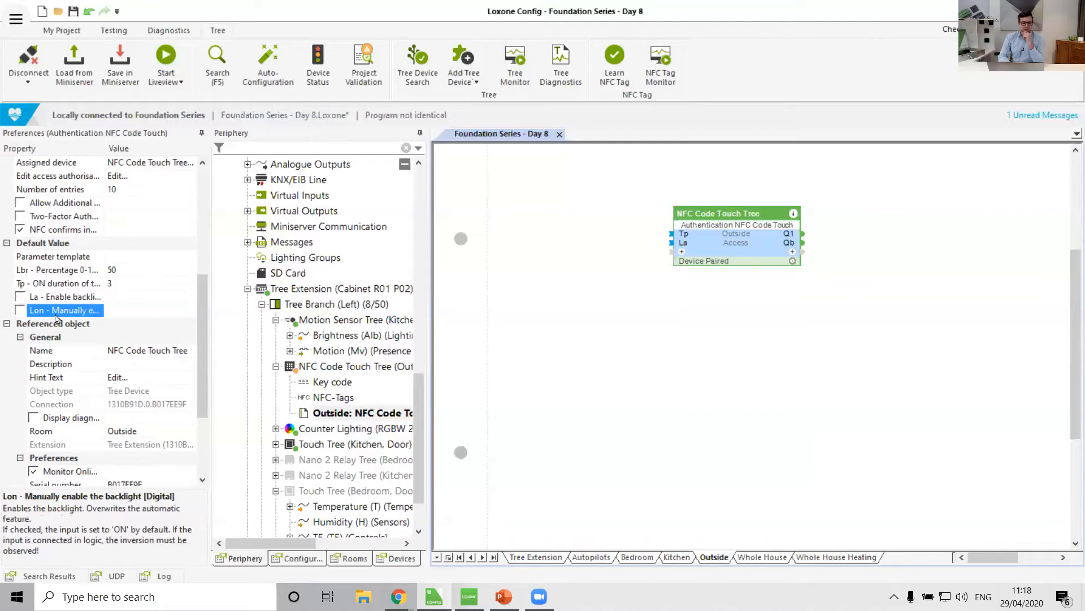
click(682, 252)
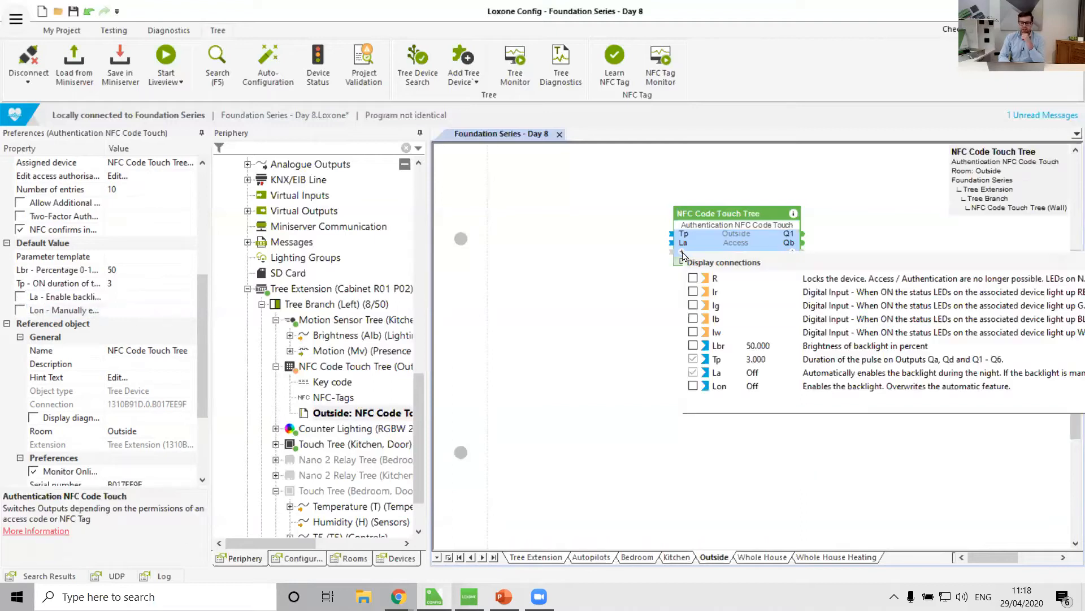
click(693, 386)
click(582, 381)
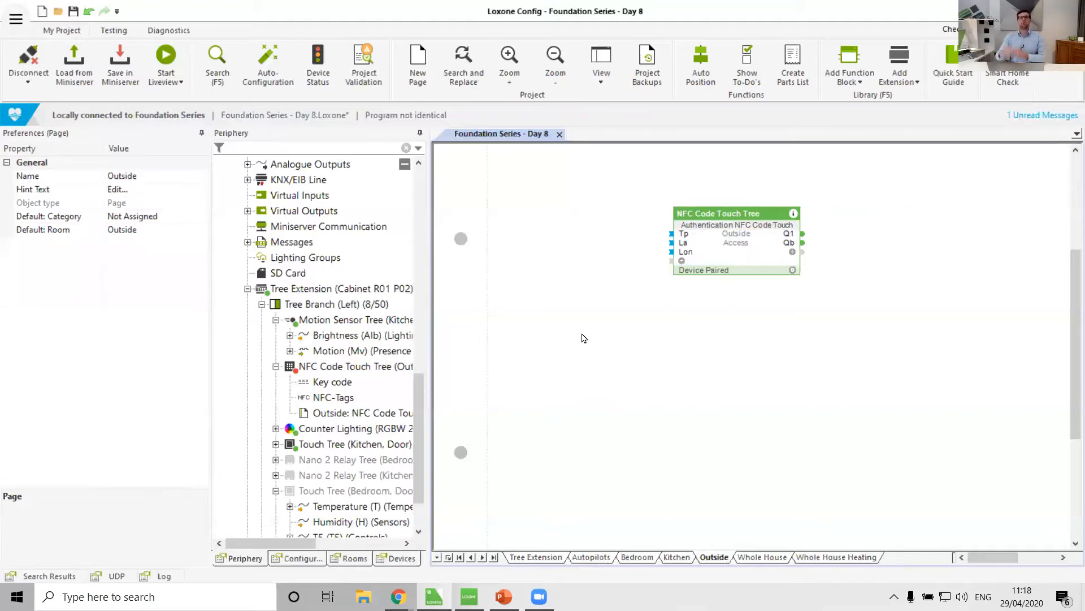
Re-enable the automatic night backlight and hide the Lon input from the block again.
click(731, 235)
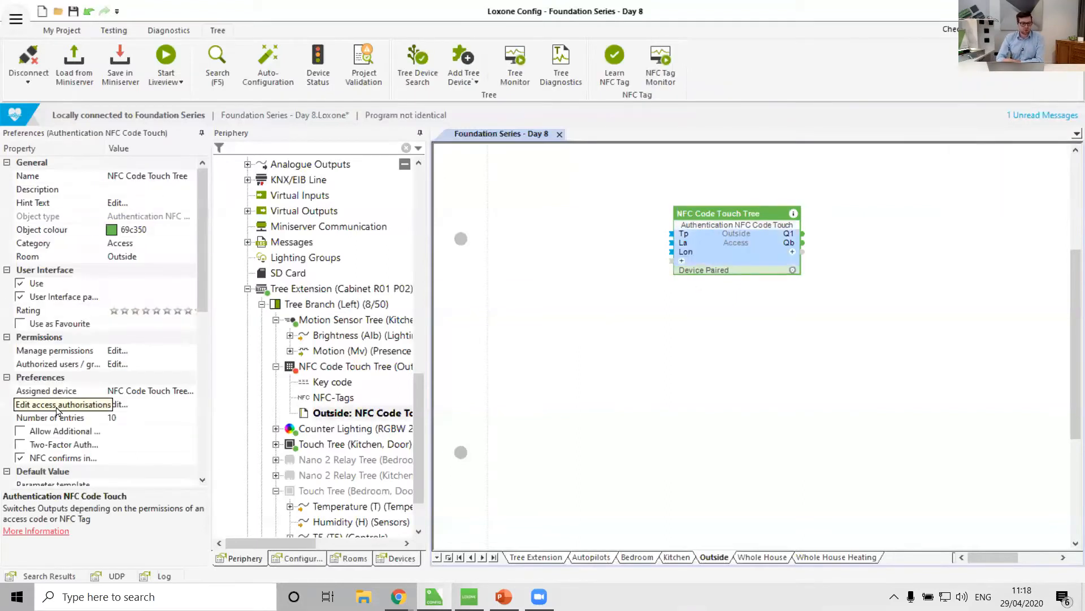
scroll(53, 415, down, 4)
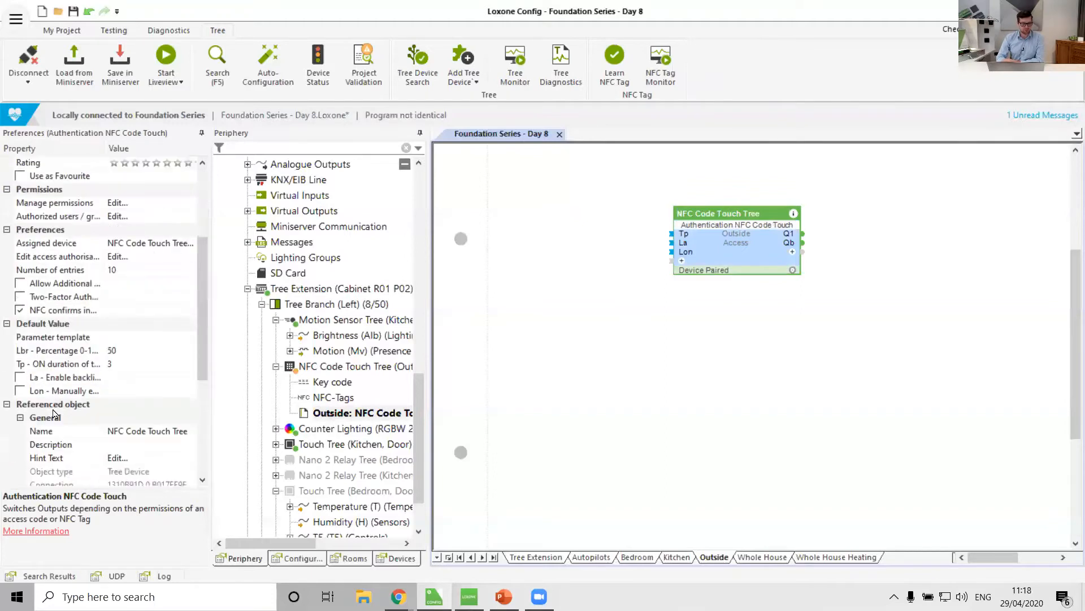
click(60, 377)
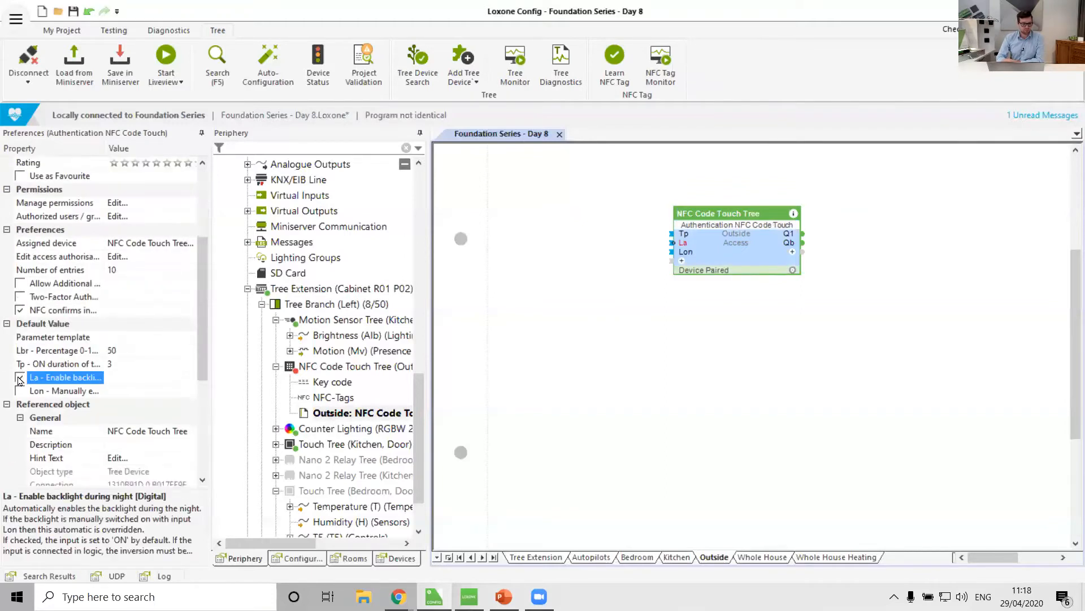
click(682, 253)
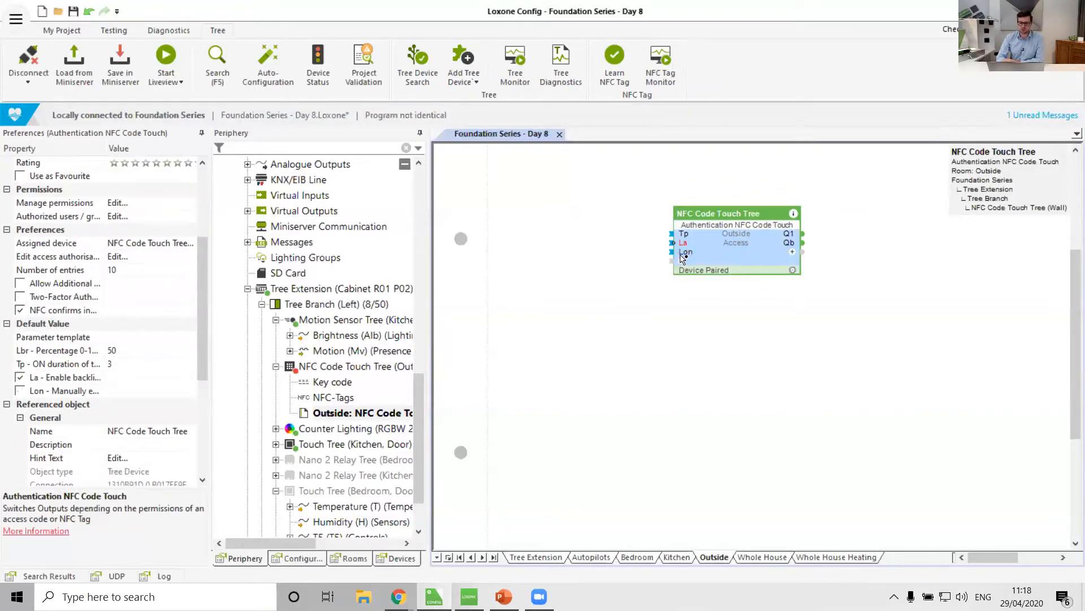
click(682, 260)
click(690, 400)
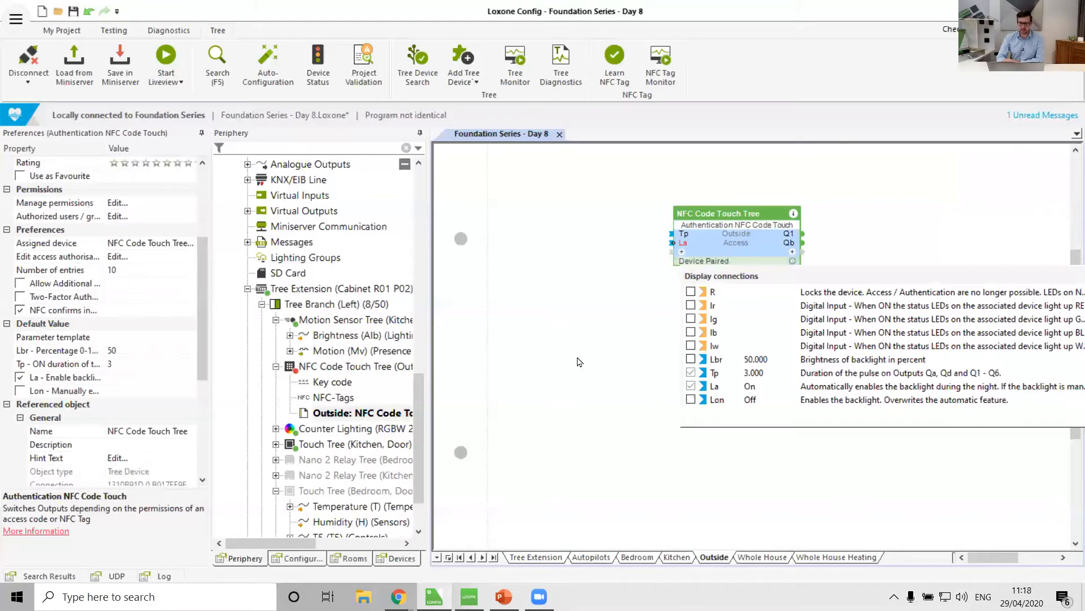
Set the NFC Code Touch block's number of entries to 100.
scroll(73, 432, down, 4)
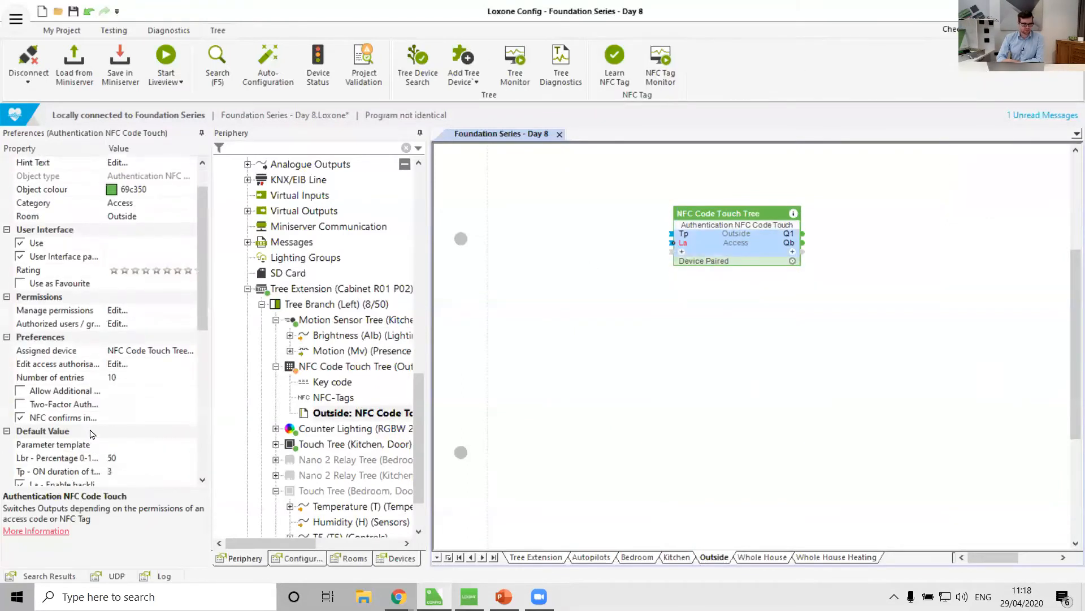
scroll(92, 434, down, 4)
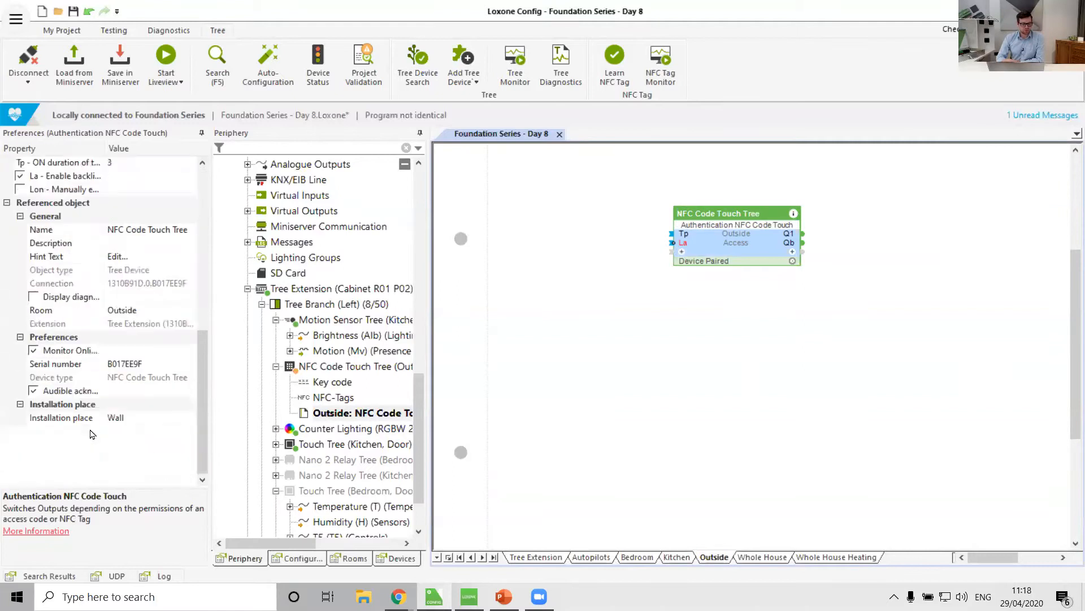
drag(204, 425, 199, 316)
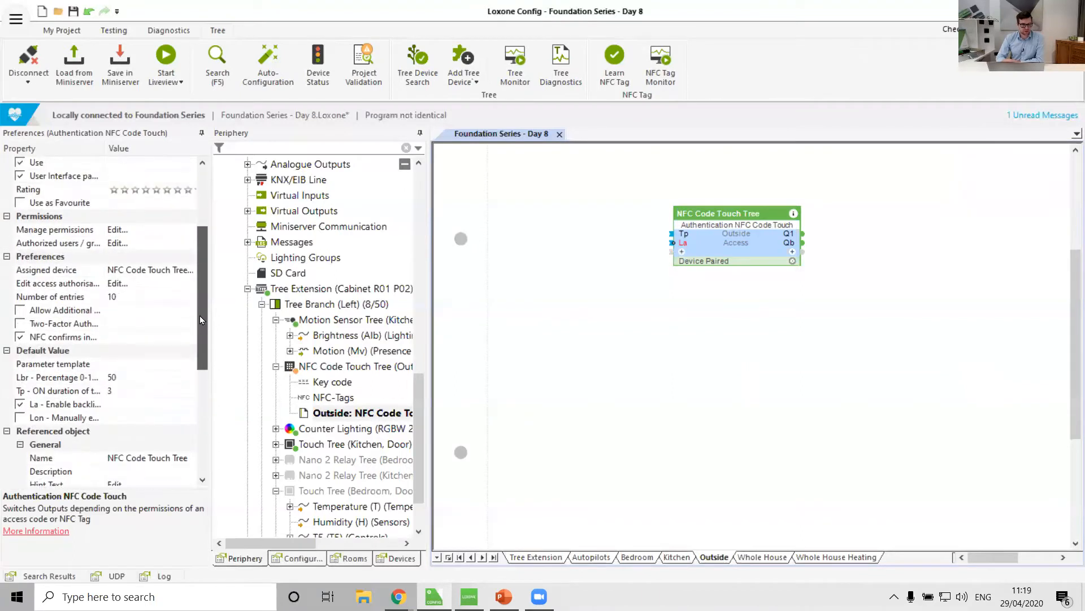
click(89, 300)
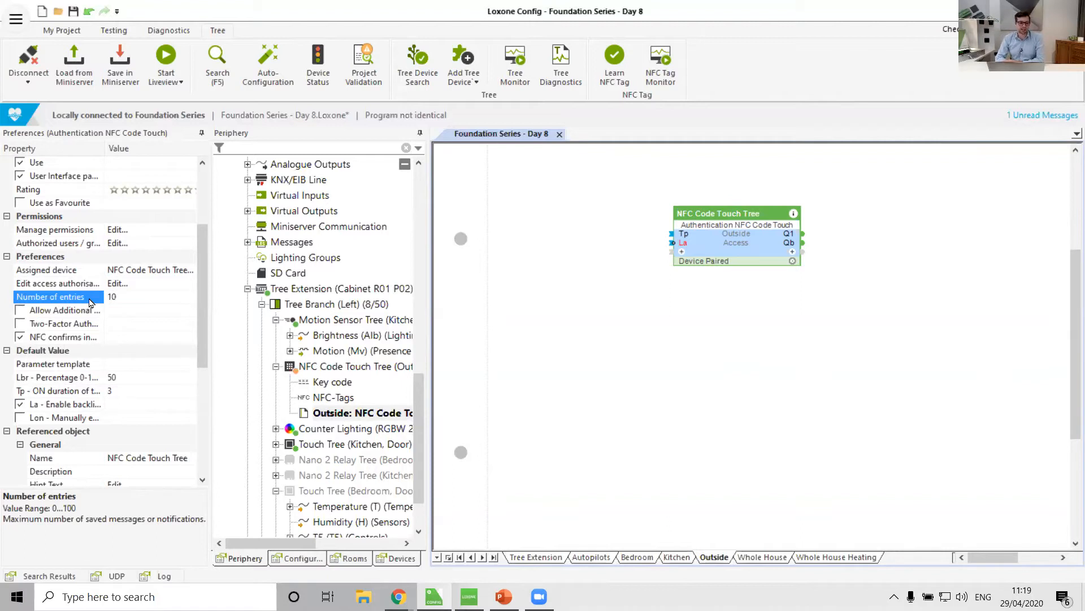
double_click(120, 298)
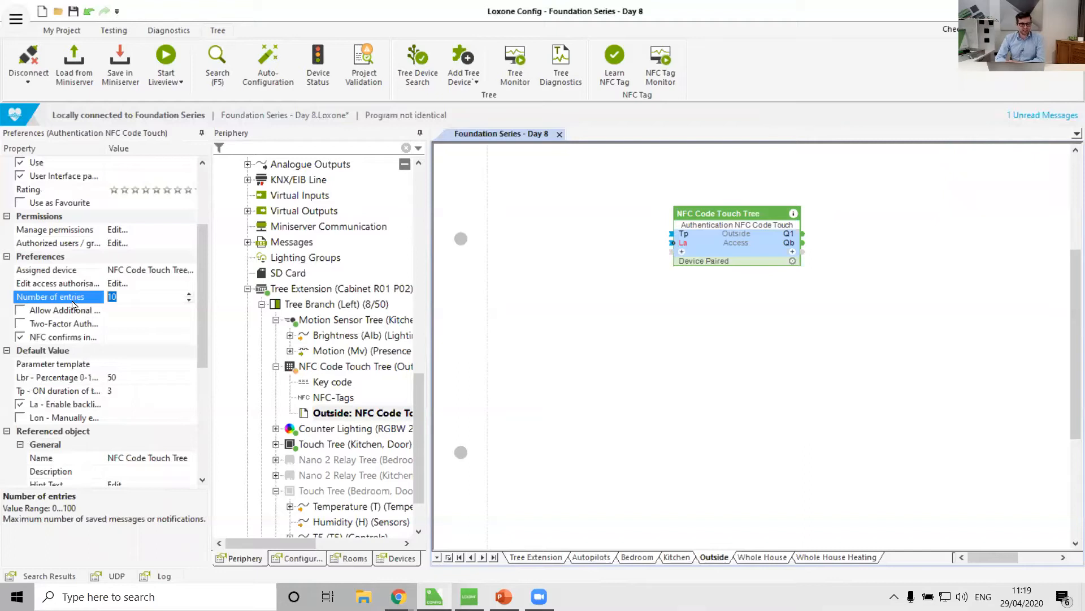
text(100)
click(591, 335)
Move the NFC Code Touch Tree block toward the upper left of the Outside page.
drag(735, 242, 697, 213)
scroll(576, 282, up, 3)
drag(715, 421, 768, 186)
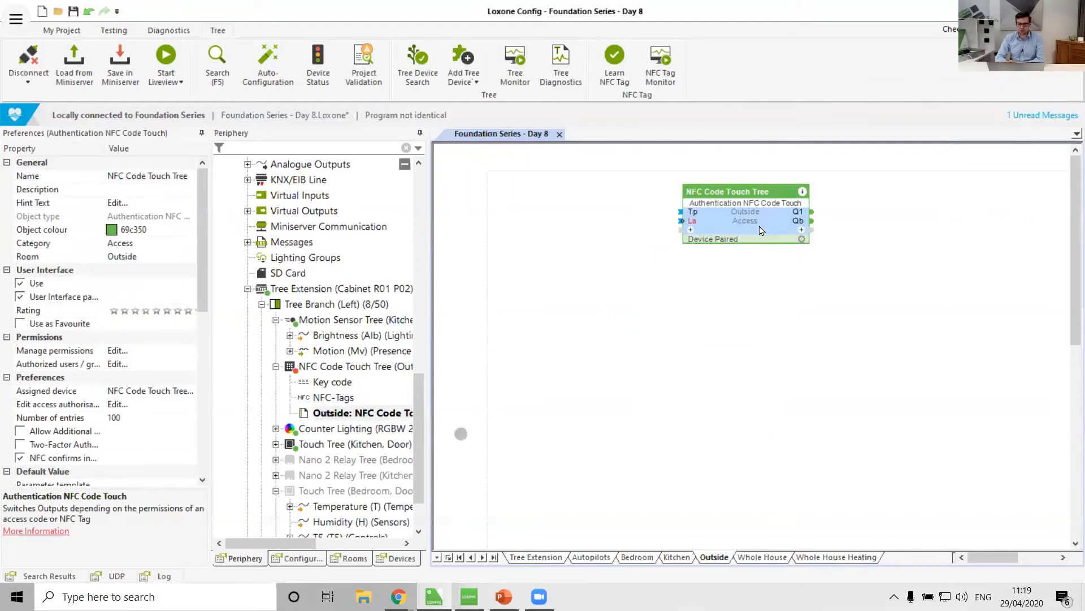
click(692, 231)
click(673, 237)
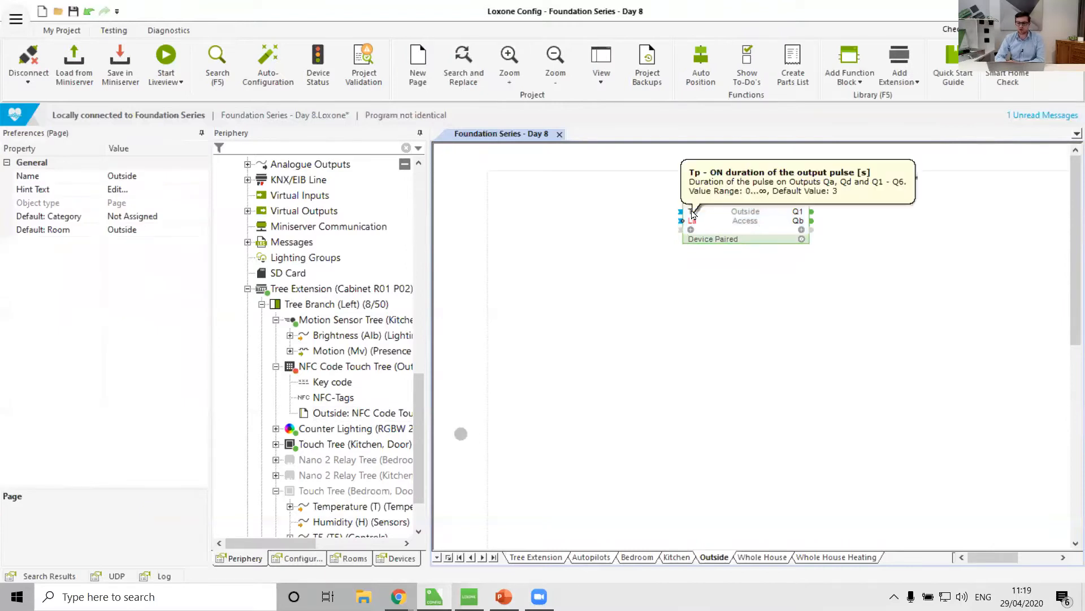
click(691, 229)
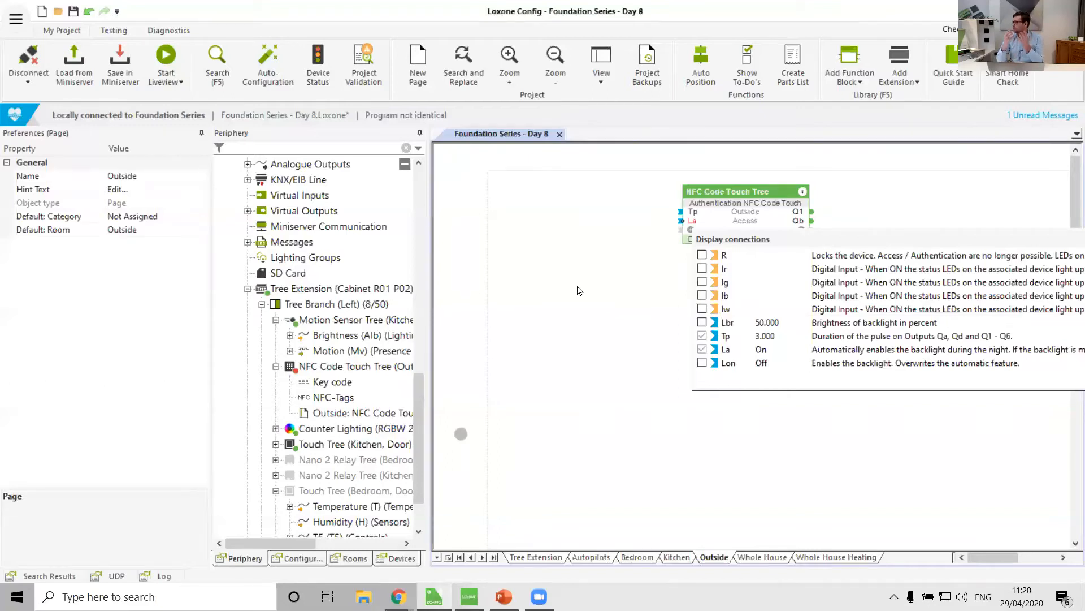
click(578, 291)
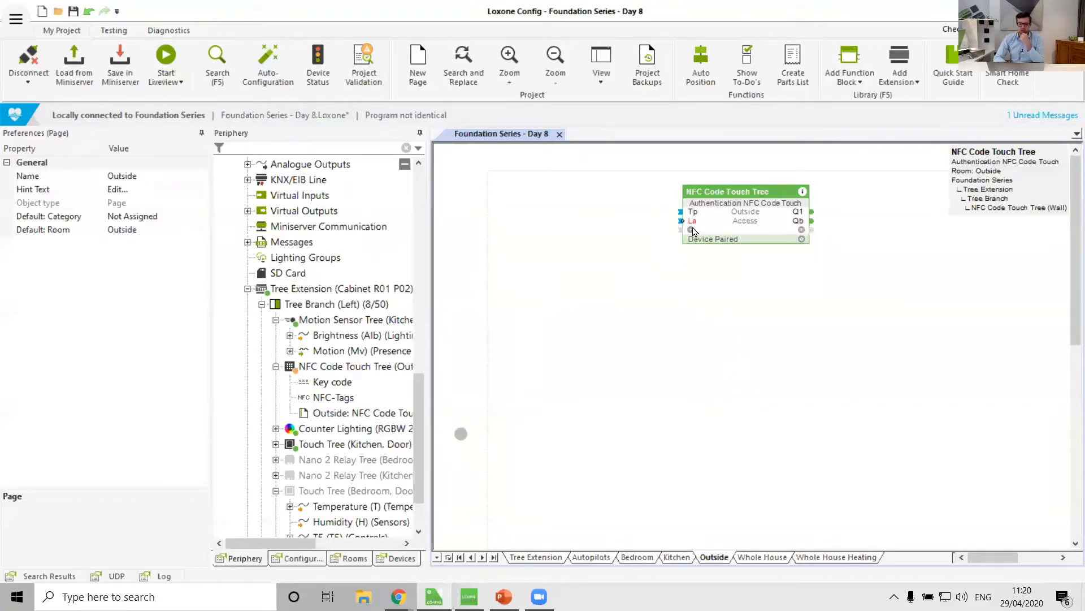
click(693, 228)
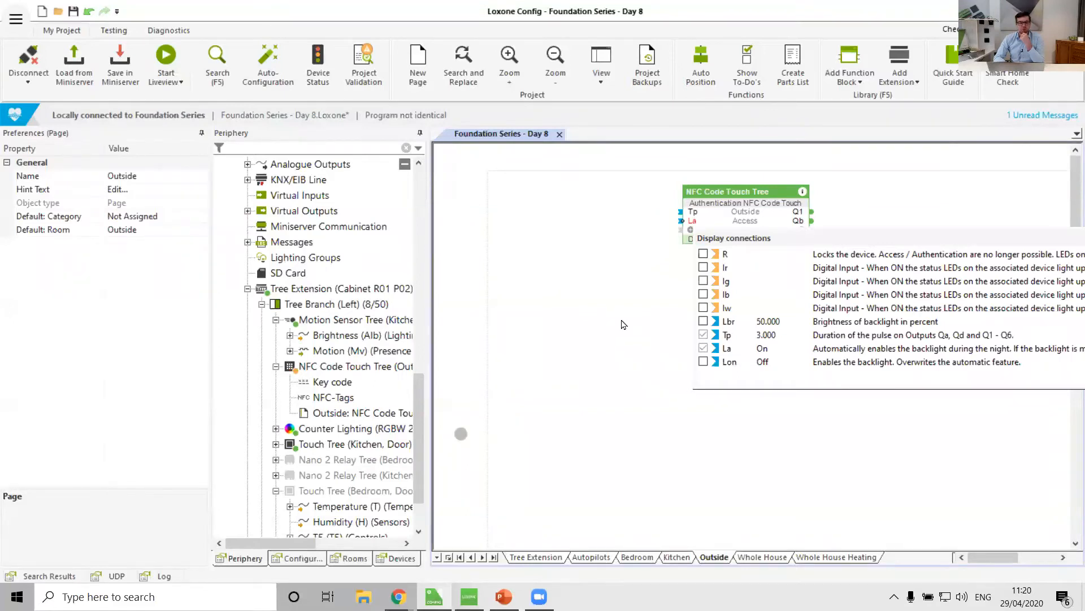
click(622, 321)
drag(750, 223, 618, 219)
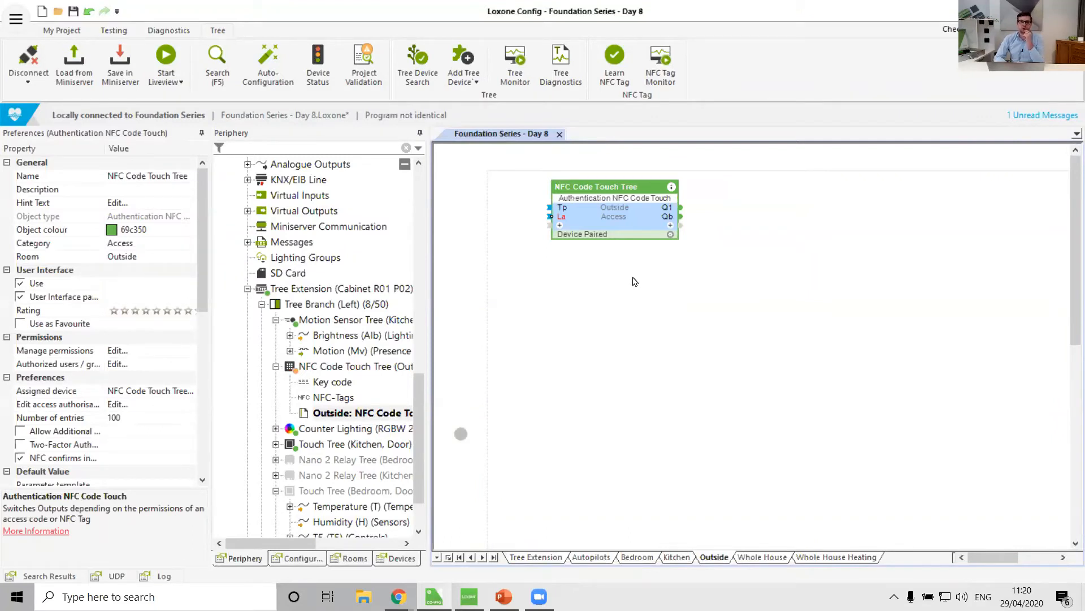
click(635, 281)
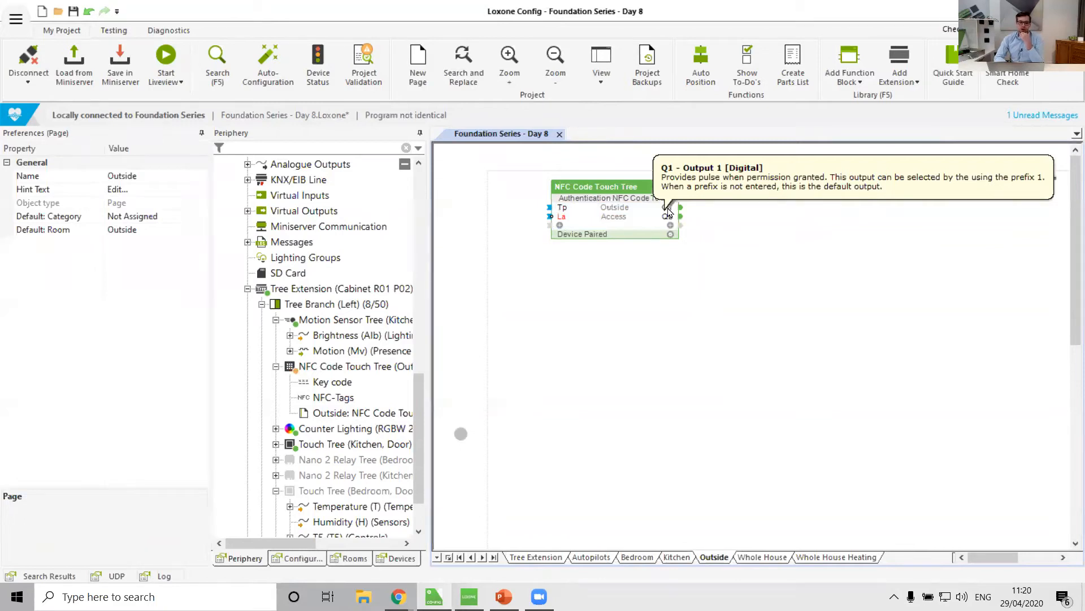
Rename the Blinds Up relay output Q7 as Front Door Lock.
scroll(346, 421, down, 2)
scroll(346, 421, up, 6)
scroll(345, 421, down, 4)
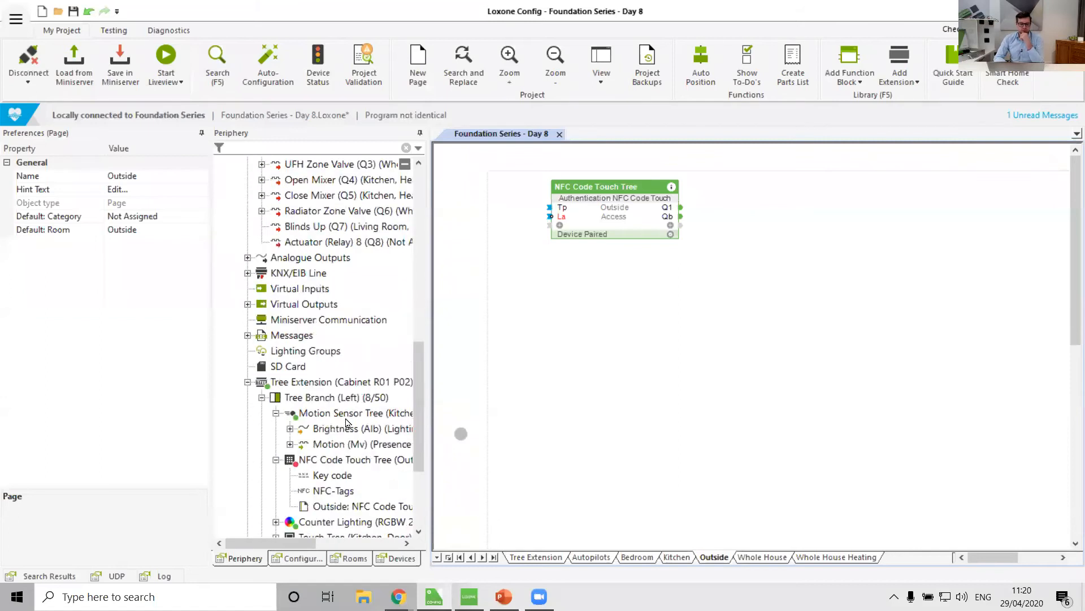
click(325, 228)
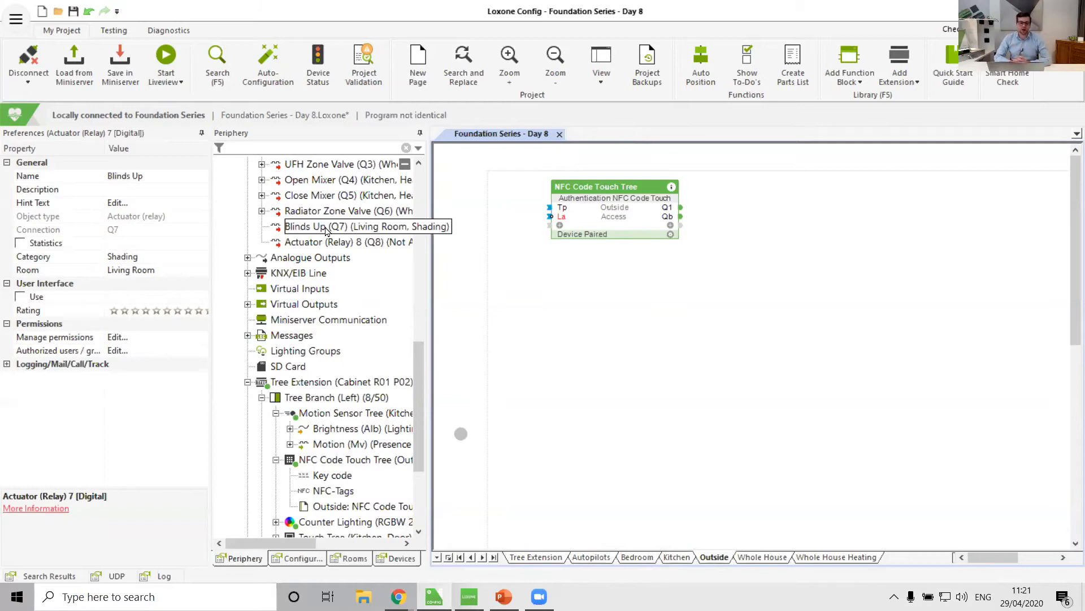
click(320, 227)
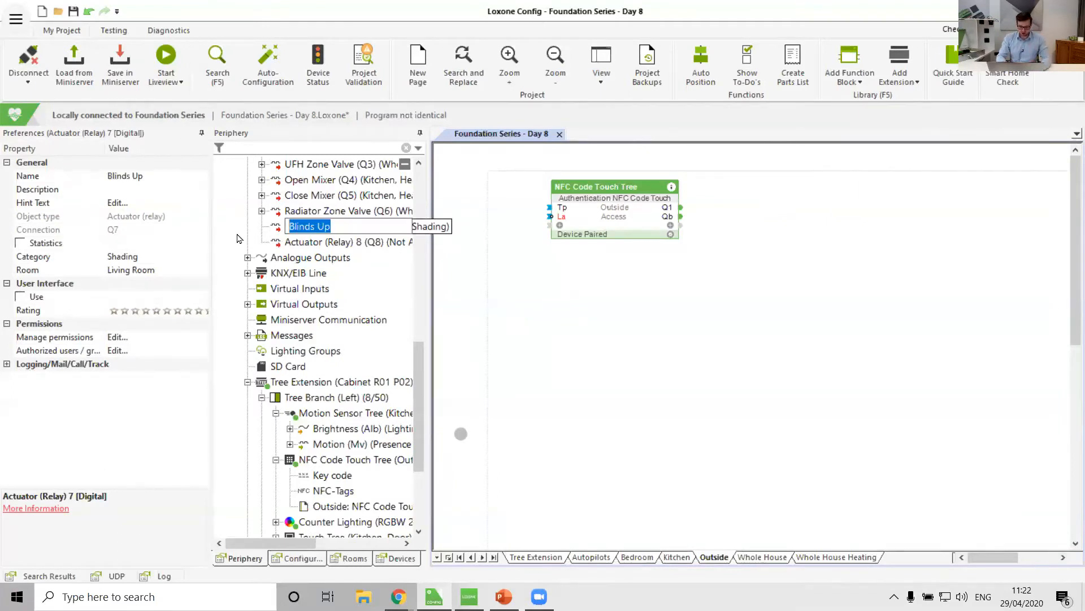
key(BackSpace)
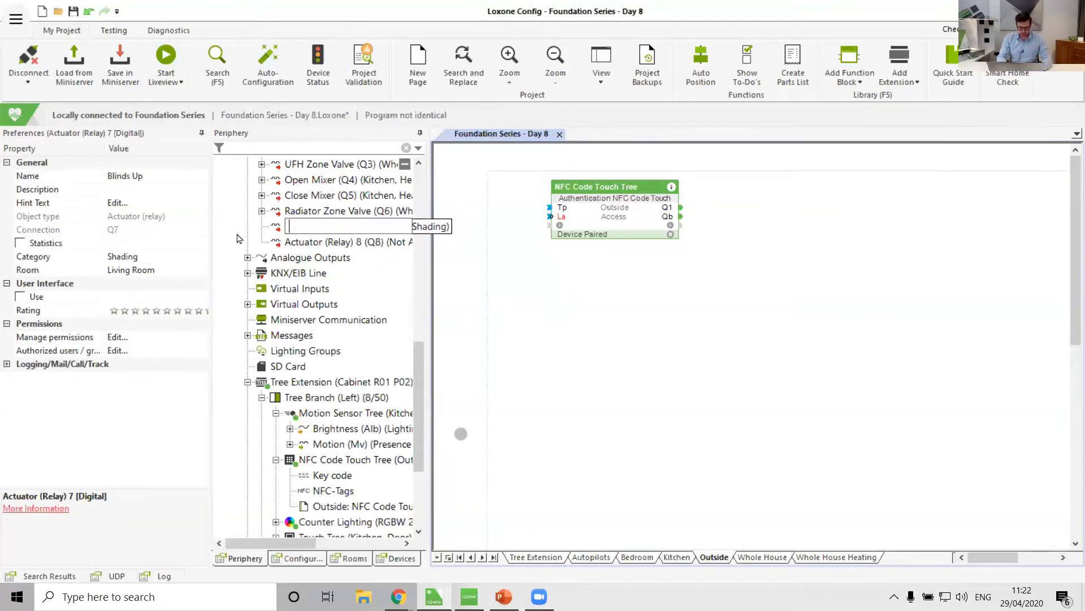
text(Front Door Lock)
key(Return)
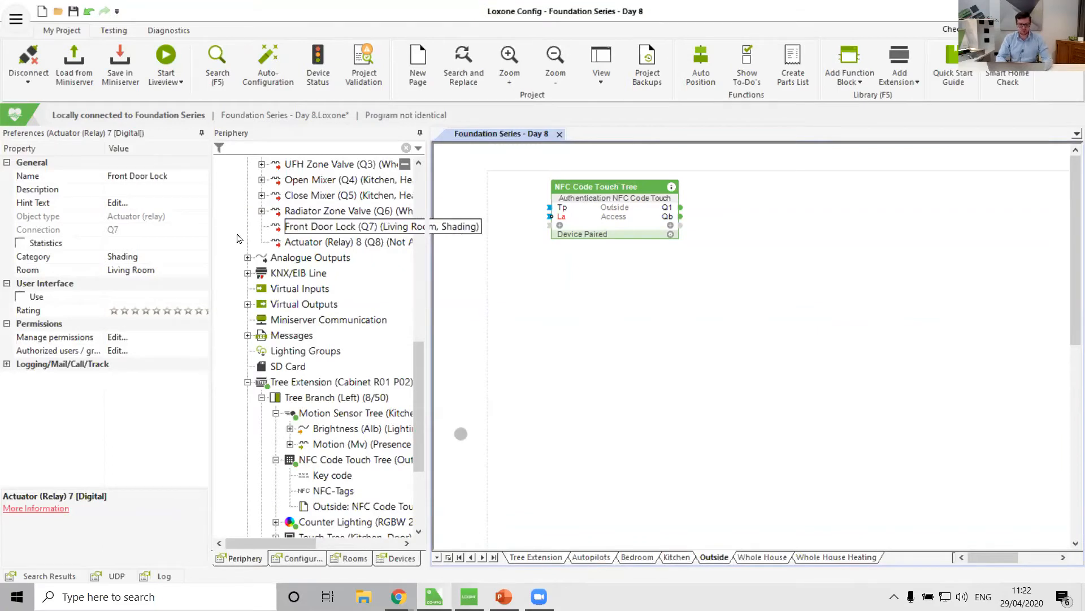
Set the Front Door Lock output's category to Access and its room to Outside.
click(141, 256)
click(204, 256)
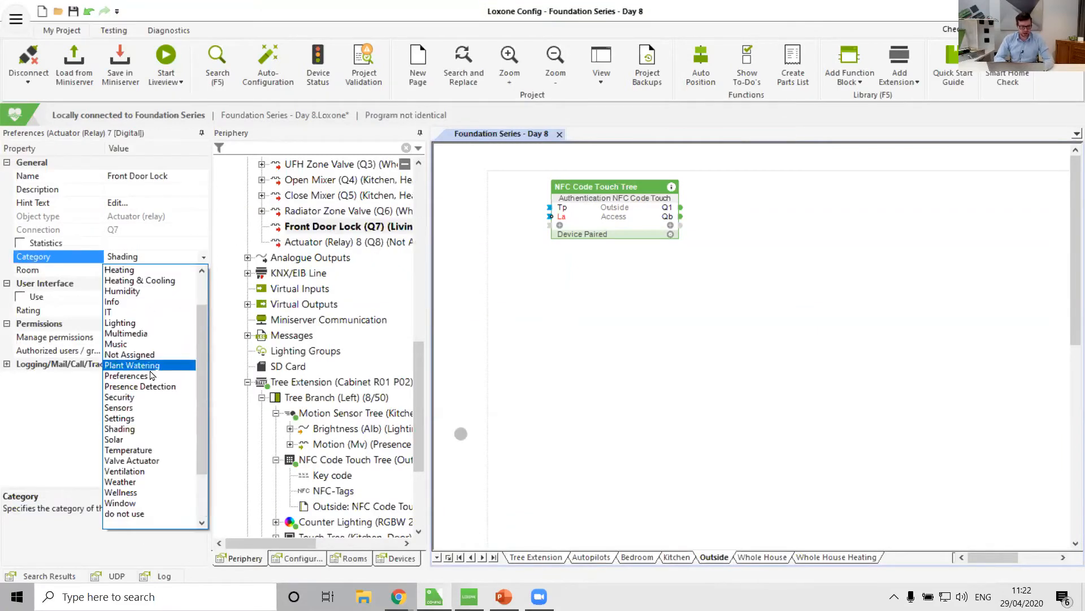
scroll(136, 339, up, 3)
click(136, 270)
click(203, 270)
click(204, 270)
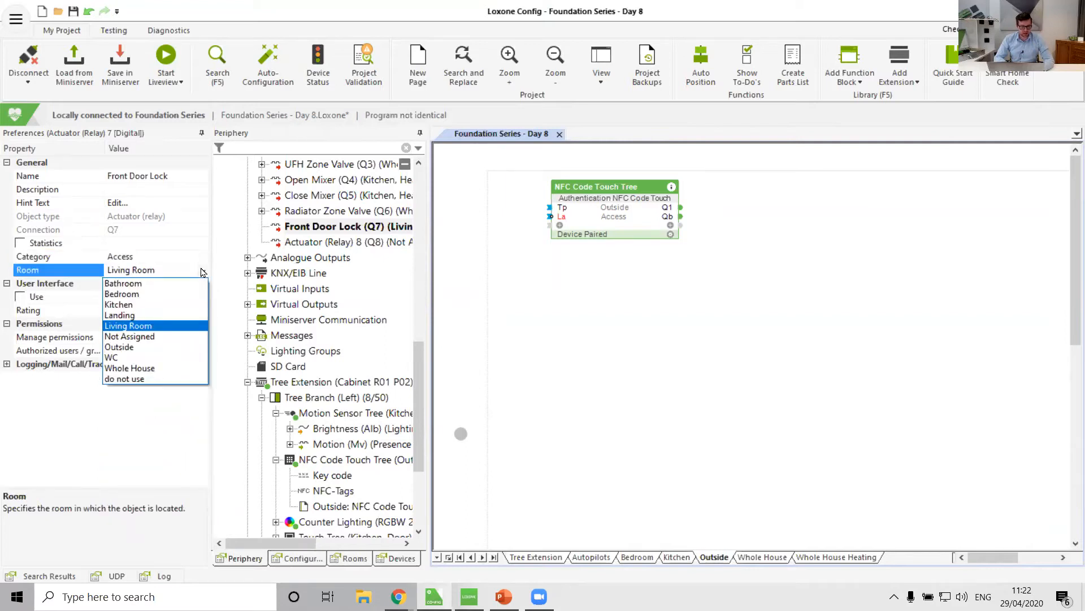
click(135, 346)
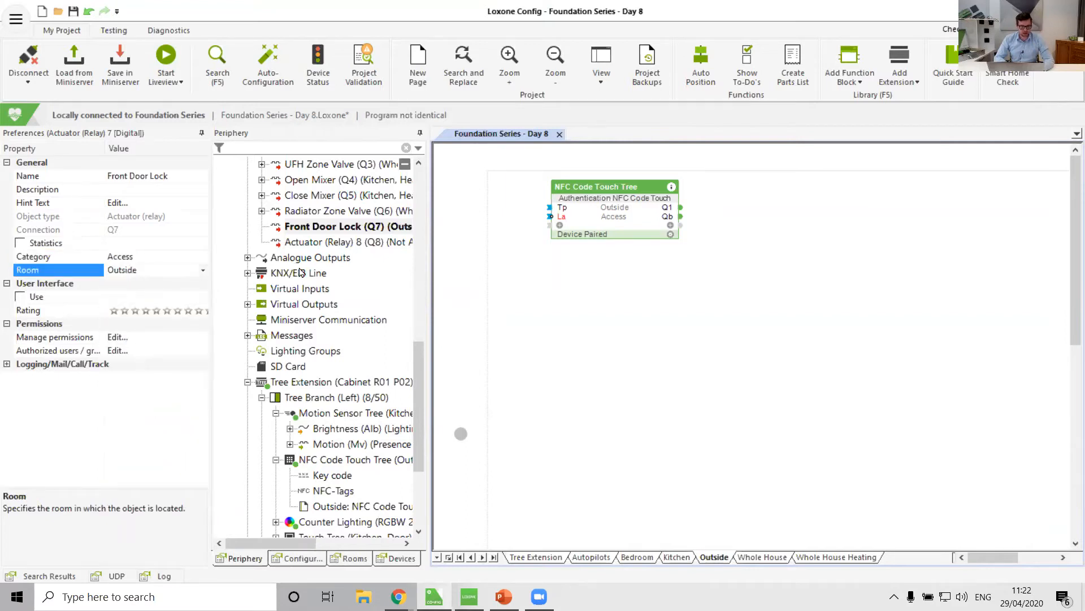
Connect the Front Door Lock output to the NFC Code Touch block's Q1 output.
drag(334, 227, 694, 210)
click(678, 303)
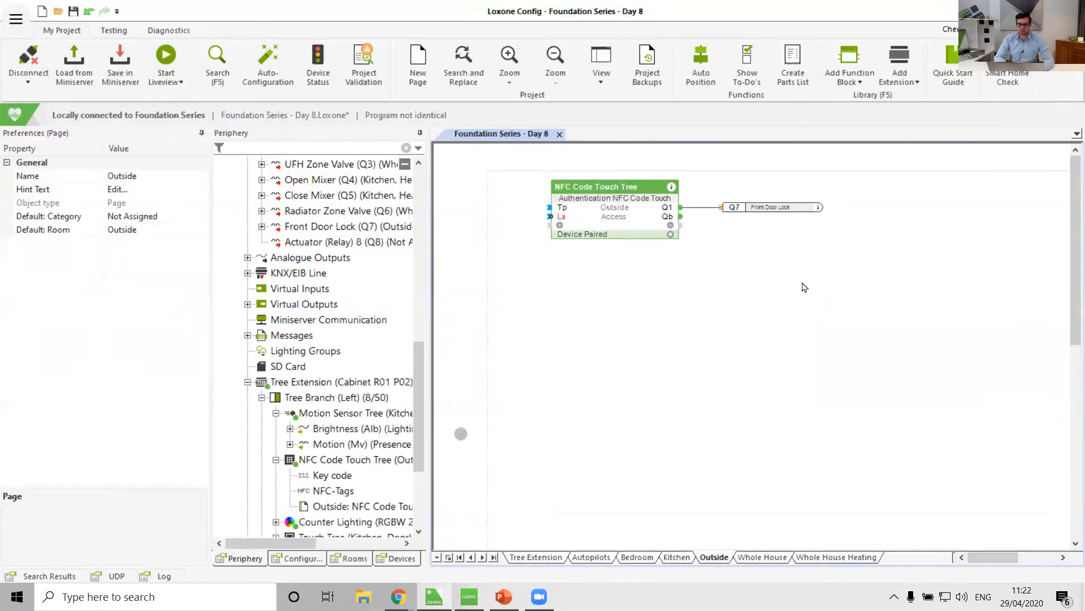
Save the program to the Miniserver and switch to the Loxone app window.
click(111, 65)
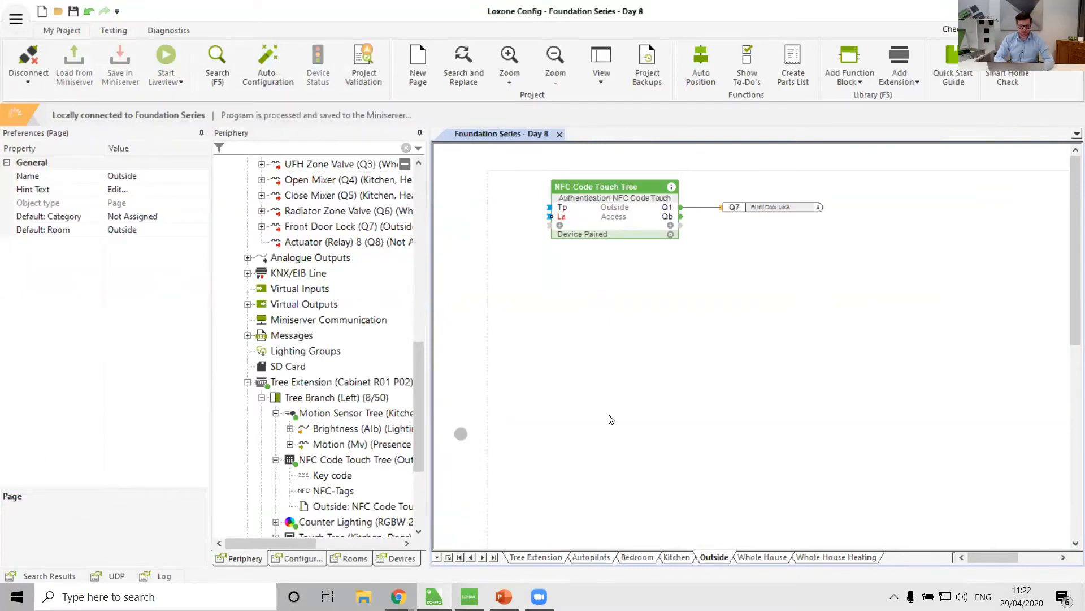
mouse_move(469, 596)
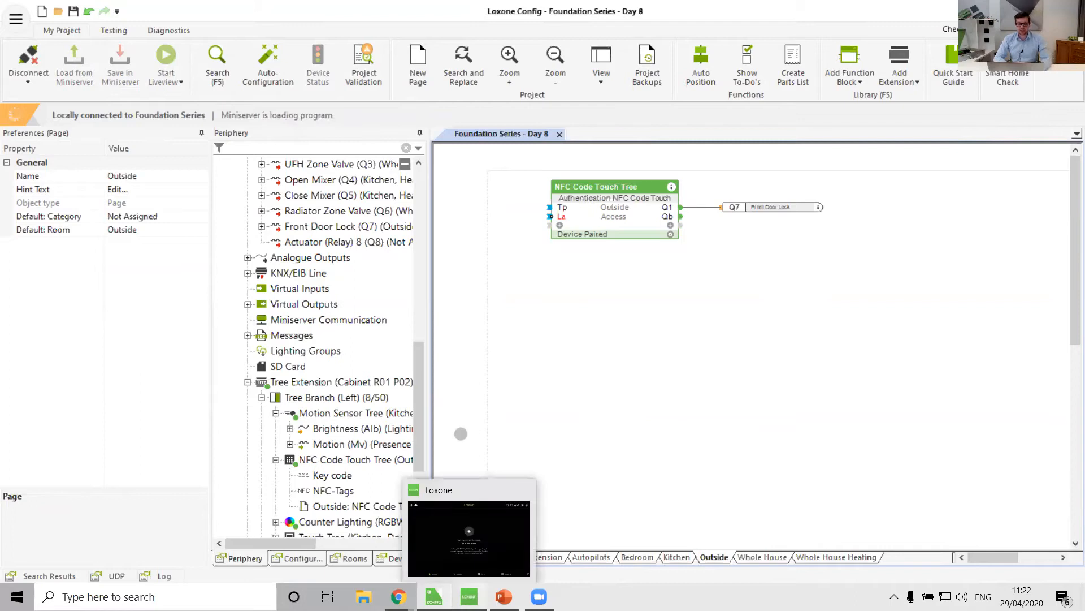
click(469, 537)
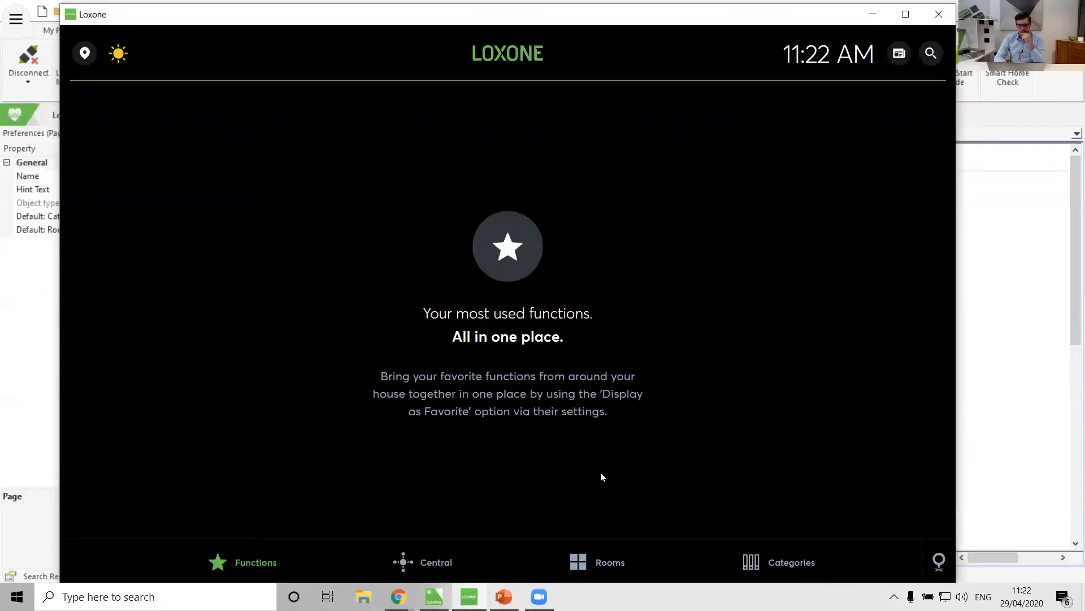
Open the NFC Code Touch Tree control in the Outside room and trigger Front Door Lock, entering the user interface password.
click(605, 573)
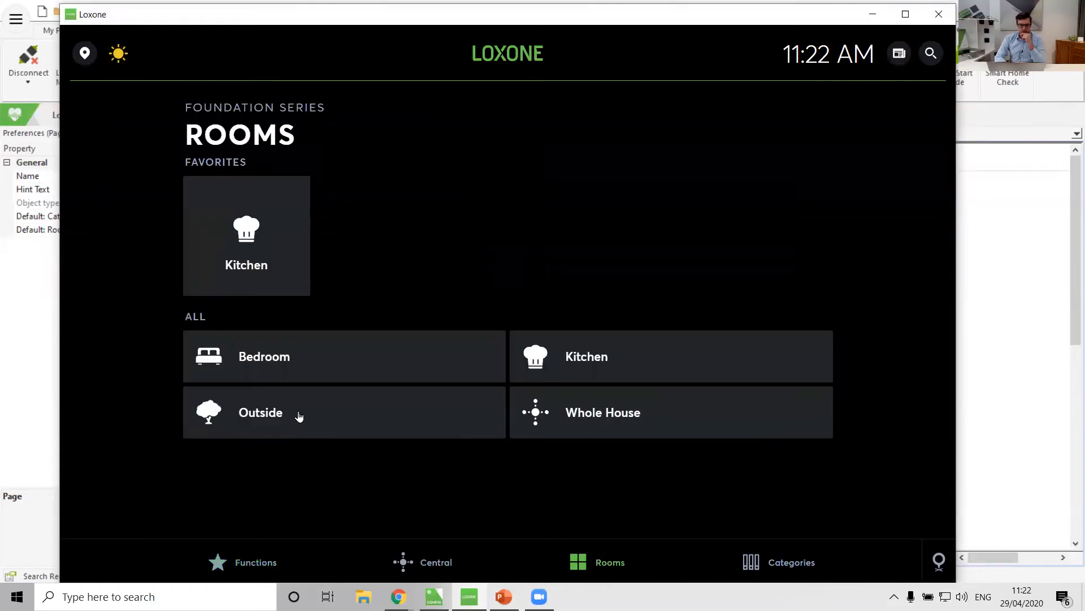
click(298, 413)
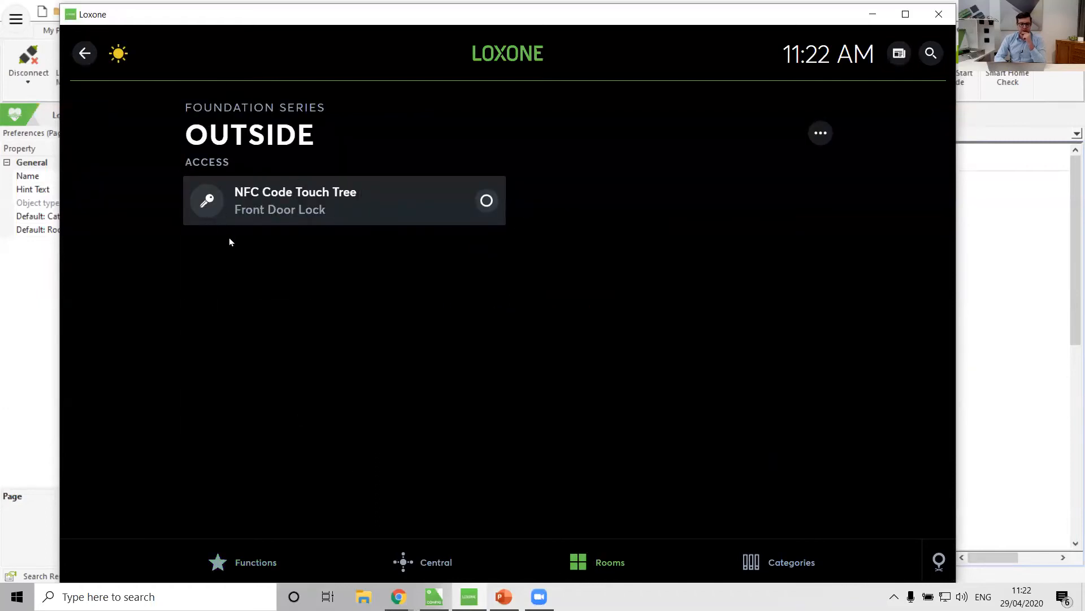
click(303, 211)
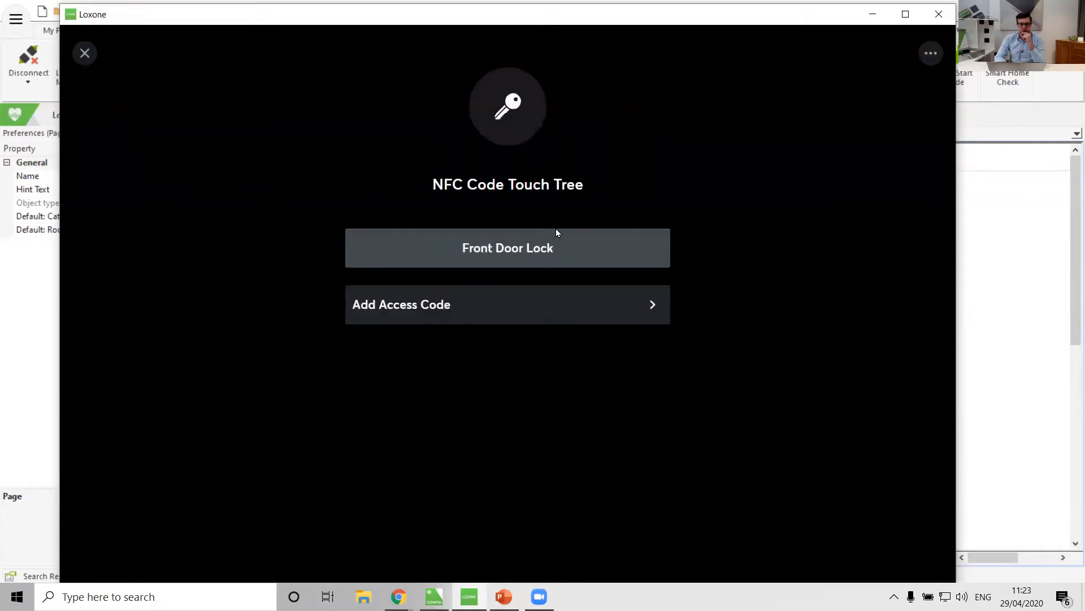
click(513, 252)
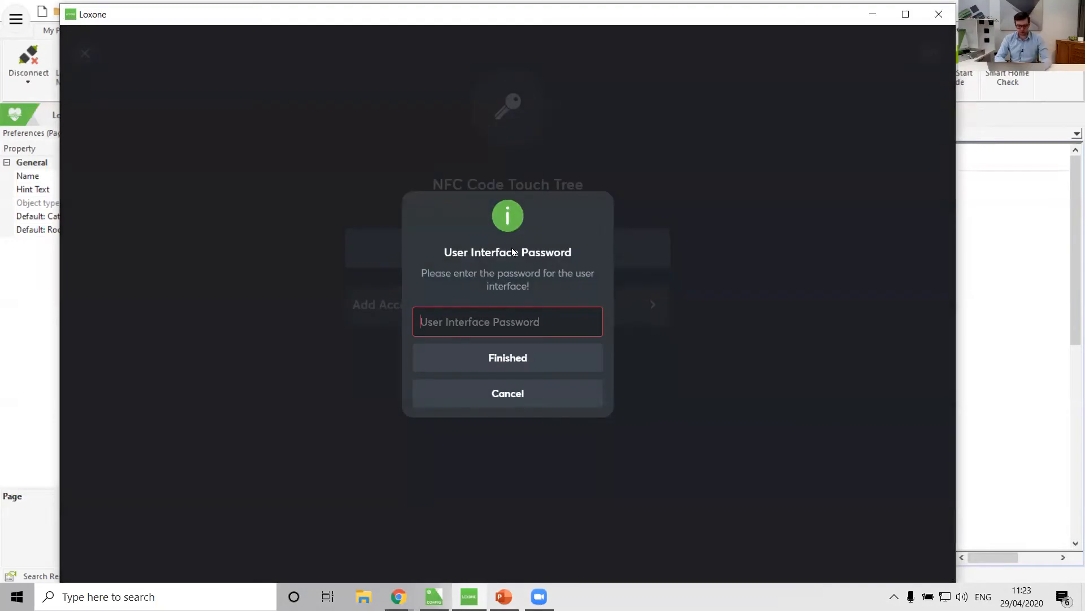
text(••••)
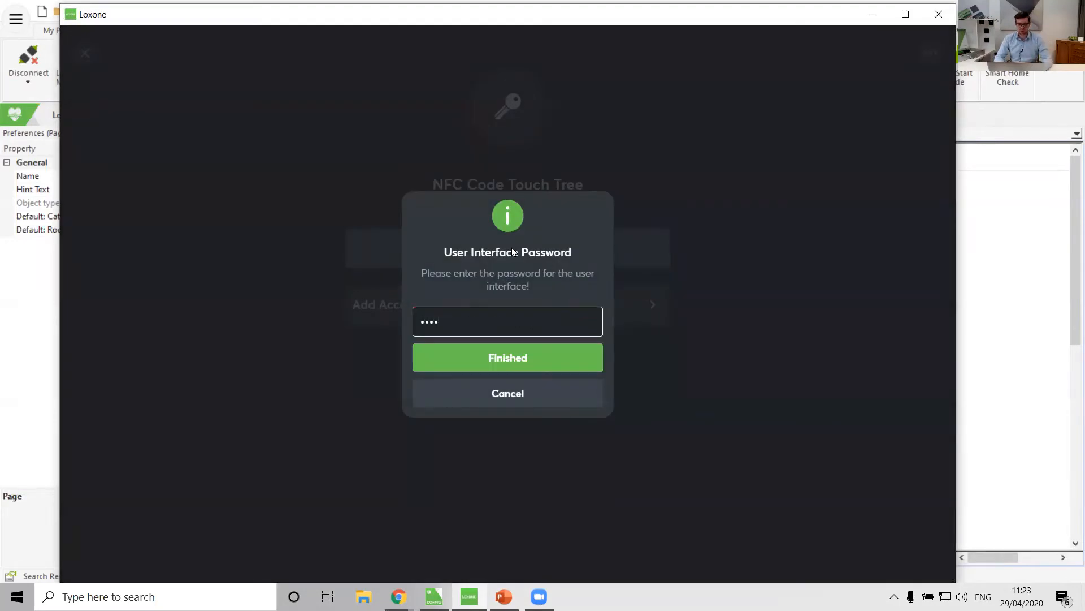
key(Return)
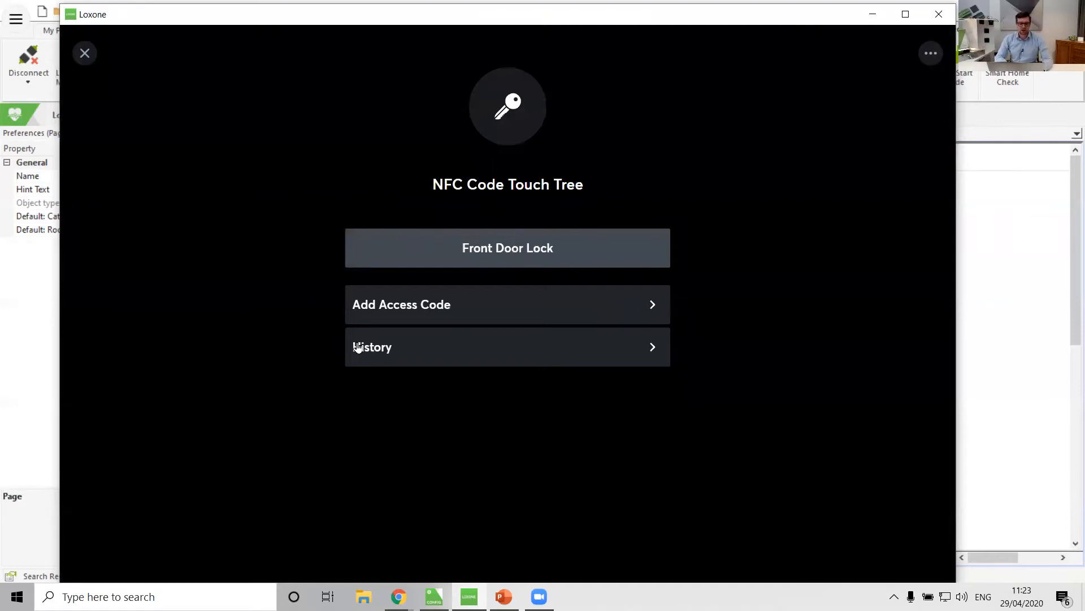
Open the NFC Code Touch Tree control's history and close it again.
click(395, 345)
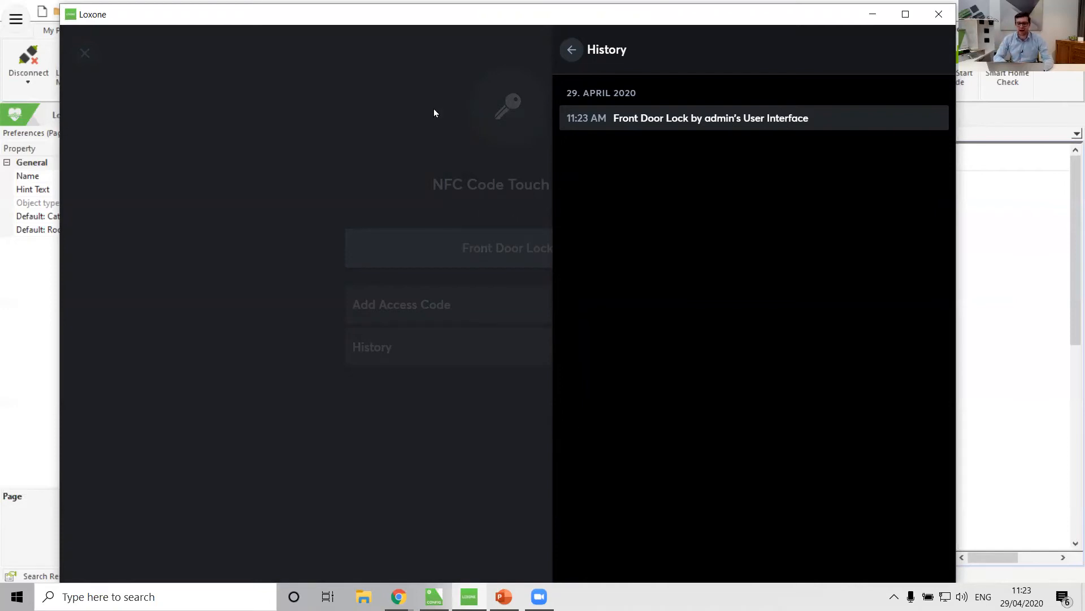
click(271, 421)
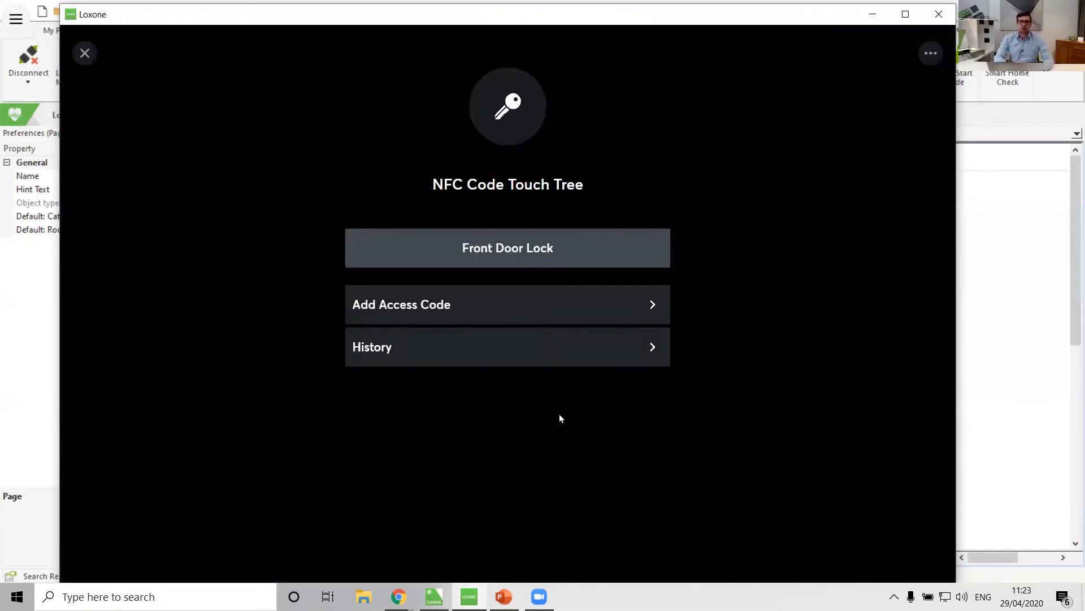
Add a new access code described as Mother In-law and enter its access code.
click(391, 318)
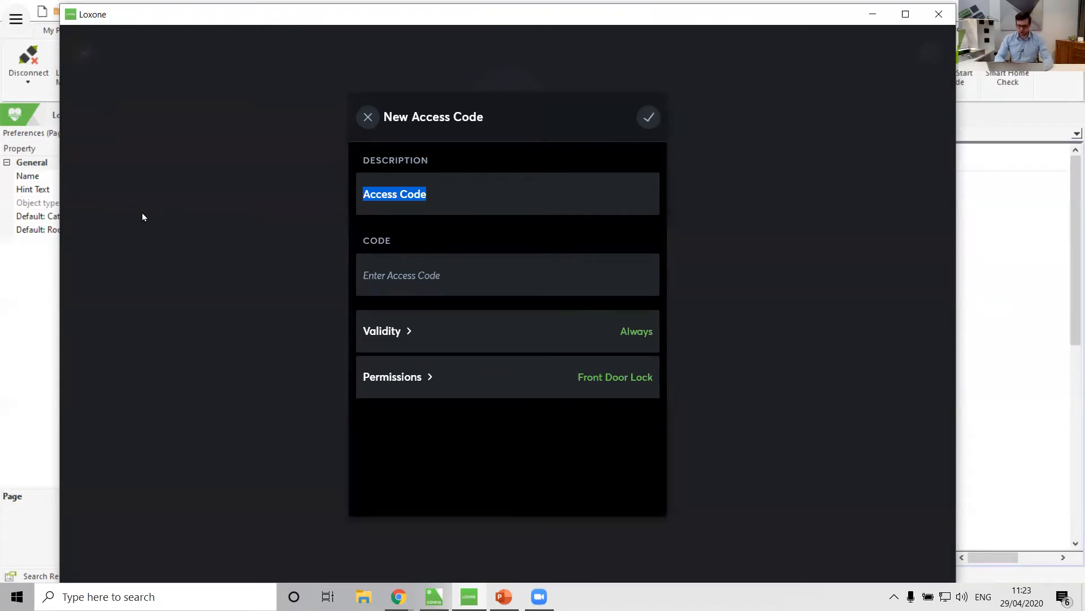
text(Mother In-law)
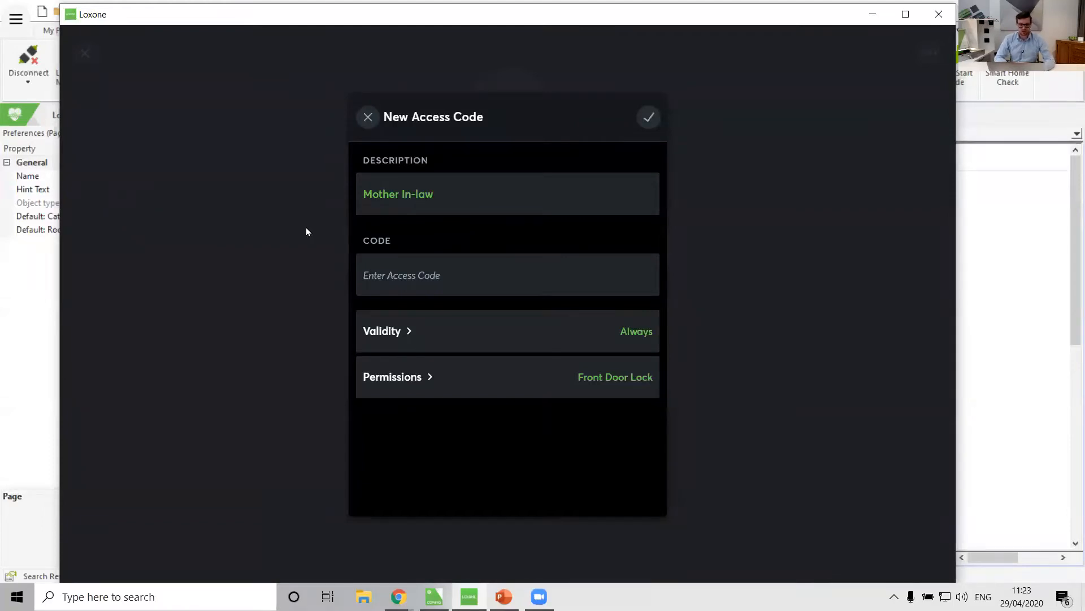
click(421, 289)
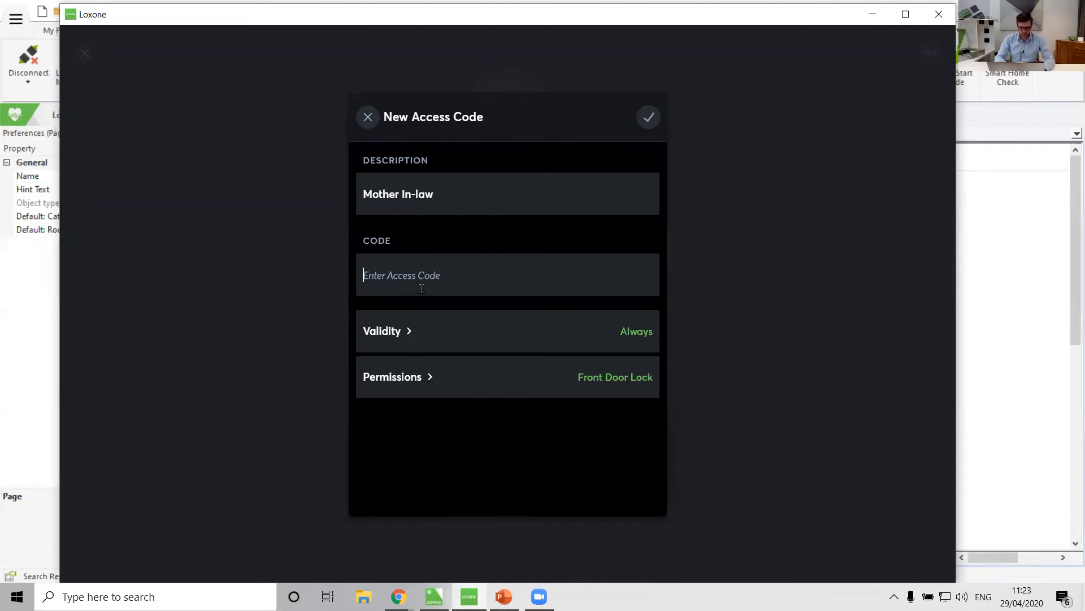
text(666)
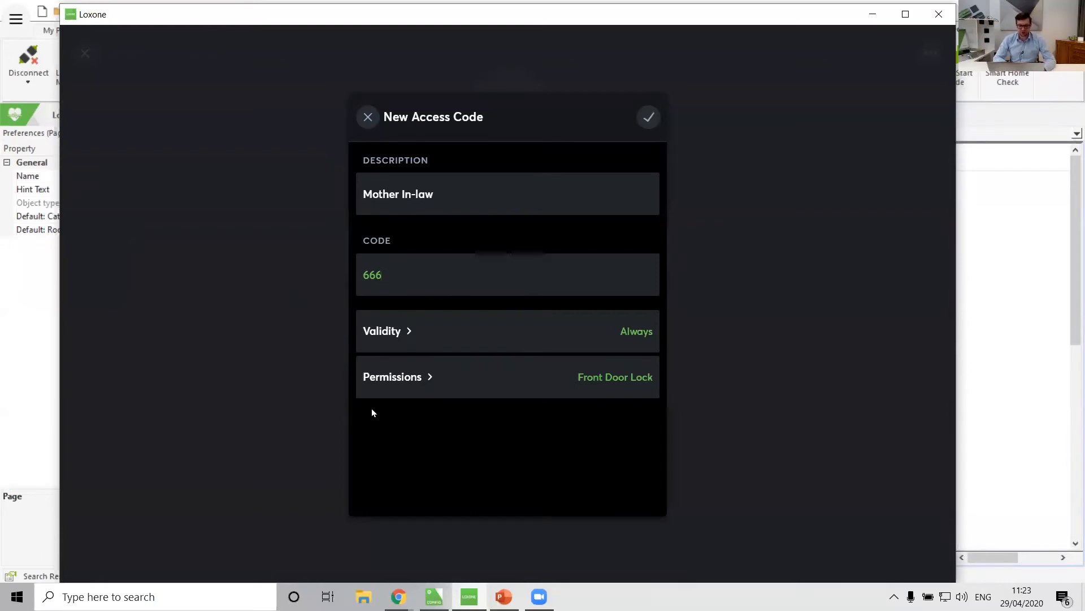
Set the access code's validity to Timed, ending 02.05.2020 at 06:24 AM, and save the new code.
click(413, 338)
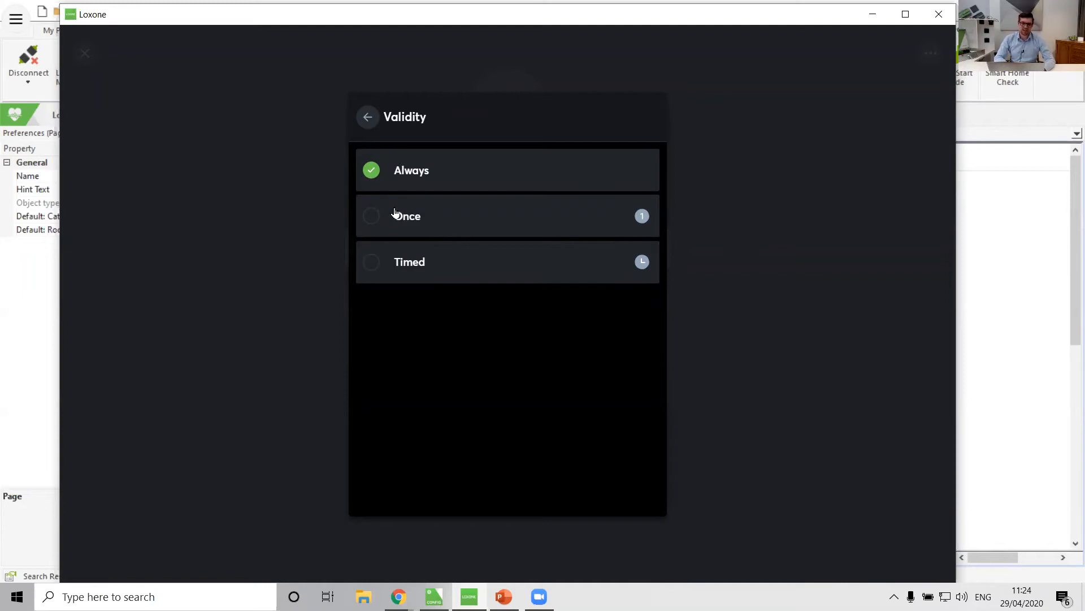
click(408, 221)
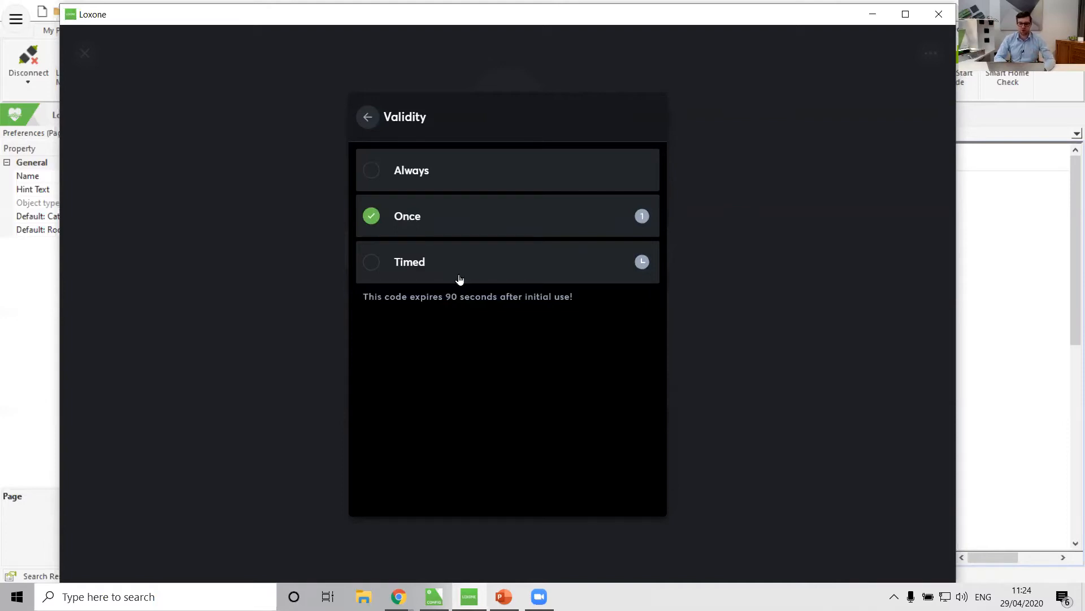
click(441, 266)
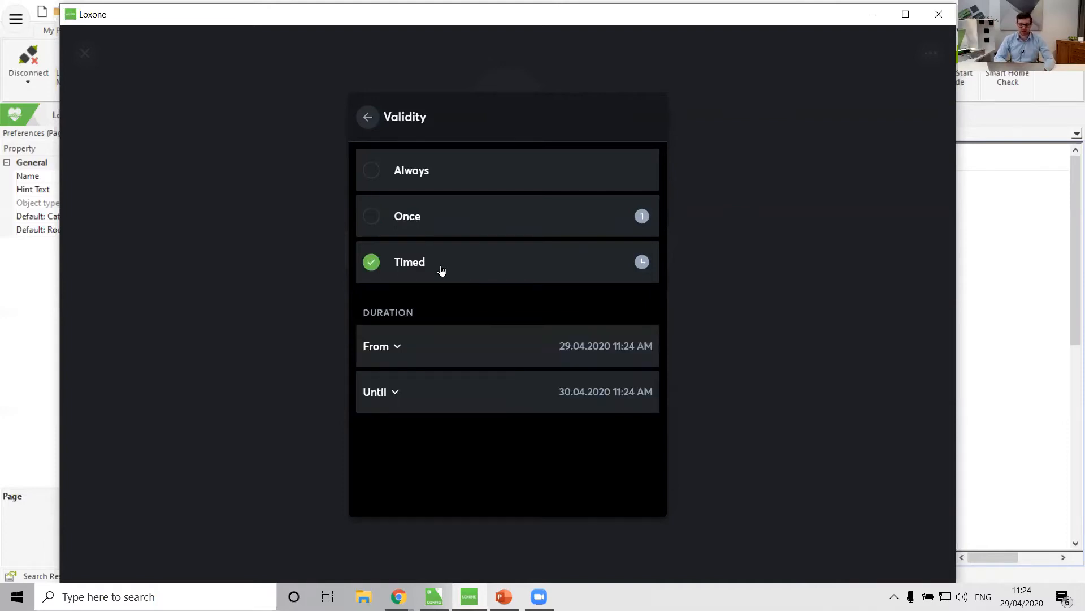
click(388, 355)
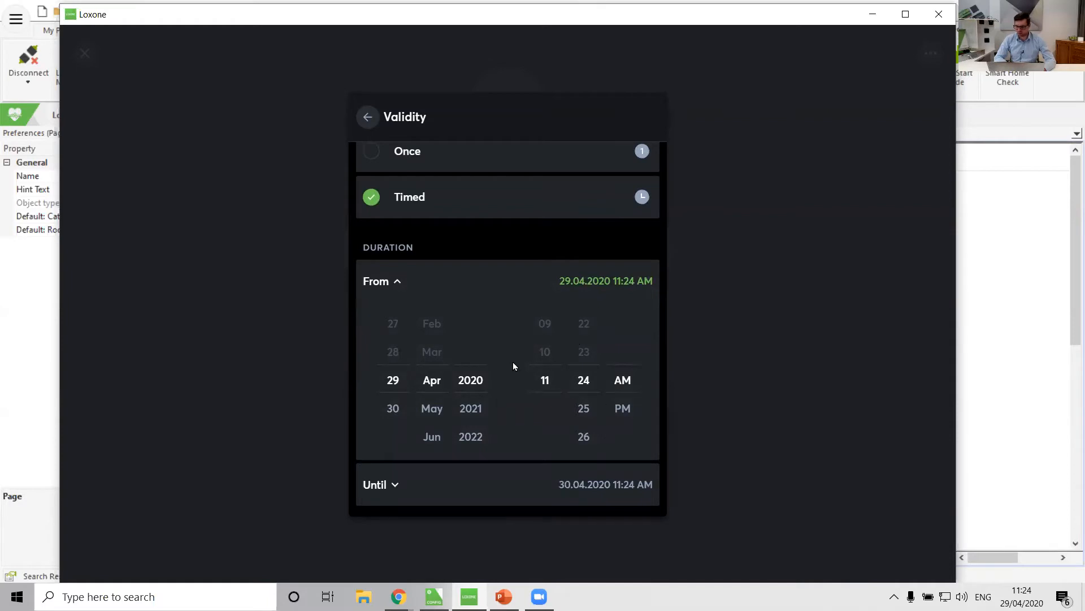
click(374, 281)
click(378, 392)
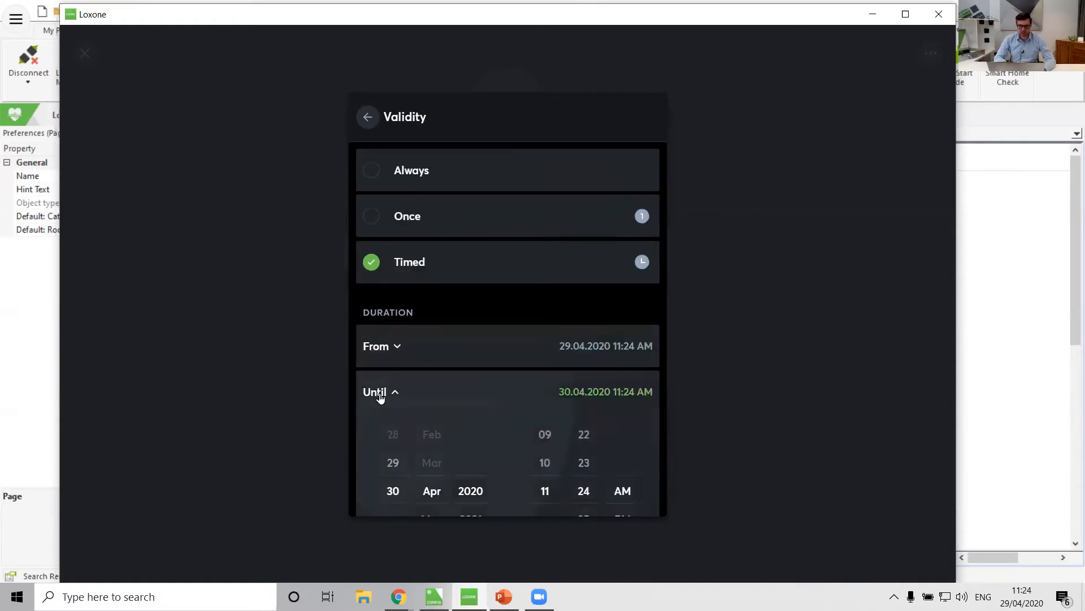
scroll(427, 455, down, 8)
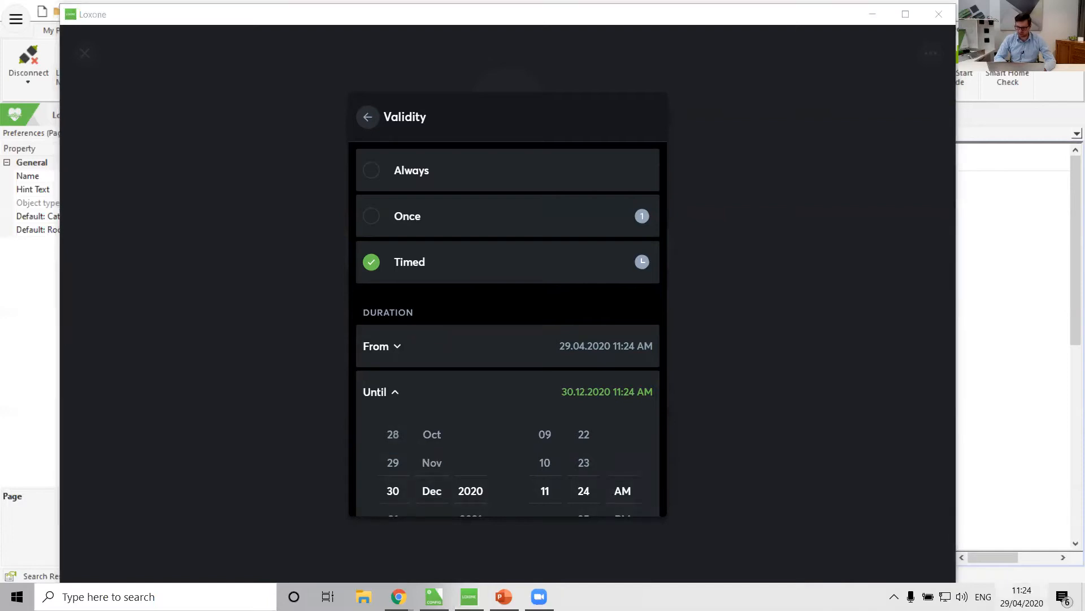
click(1022, 596)
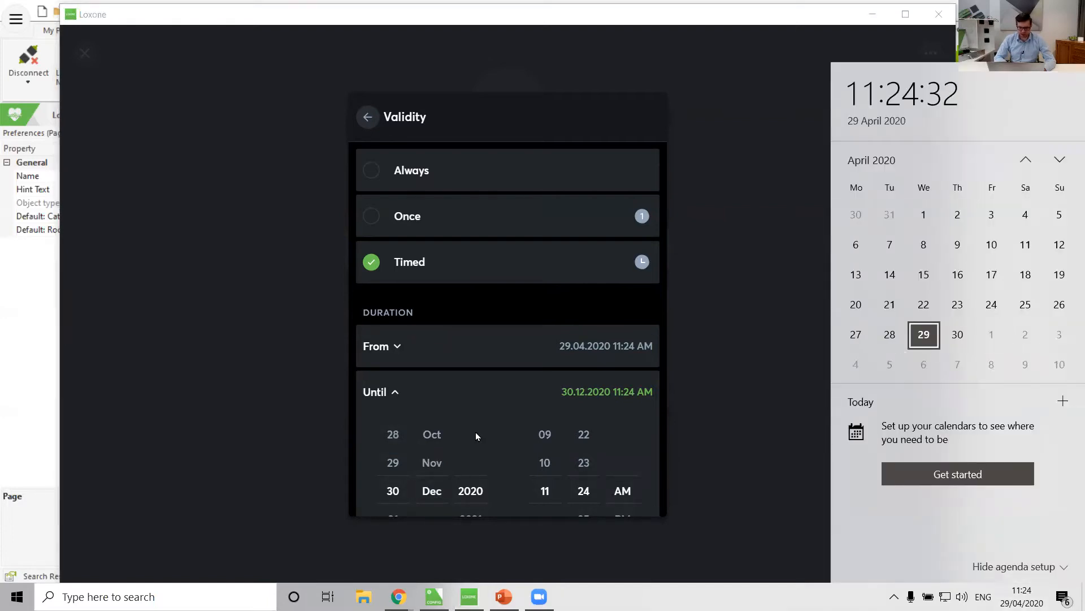
drag(433, 446, 432, 508)
drag(427, 427, 433, 592)
drag(431, 480, 427, 446)
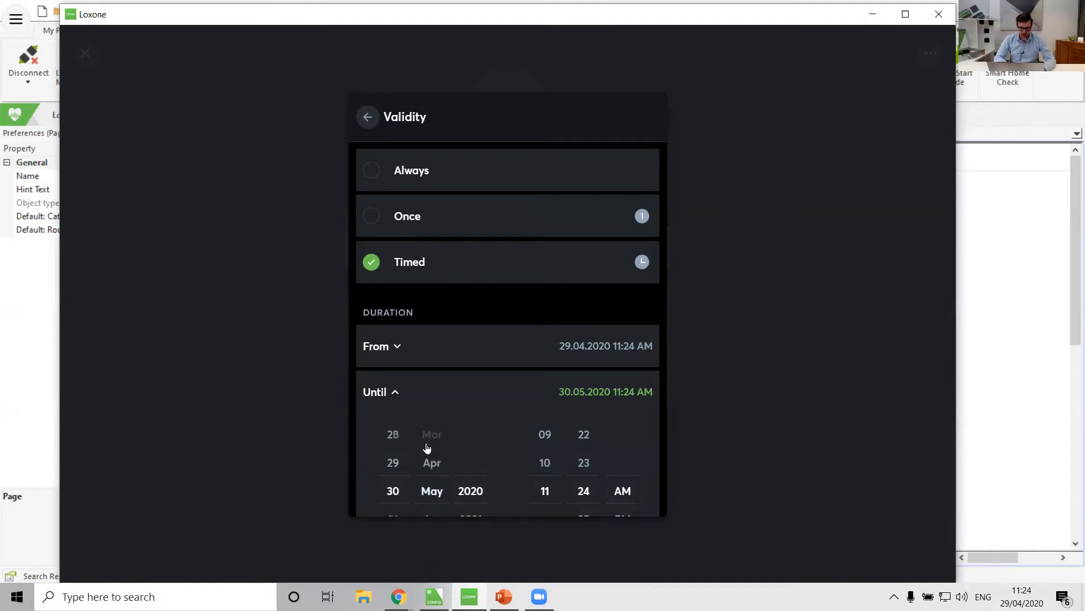
scroll(388, 451, up, 15)
scroll(388, 427, down, 1)
mouse_move(557, 432)
mouse_down()
mouse_move(543, 514)
mouse_move(537, 425)
mouse_up()
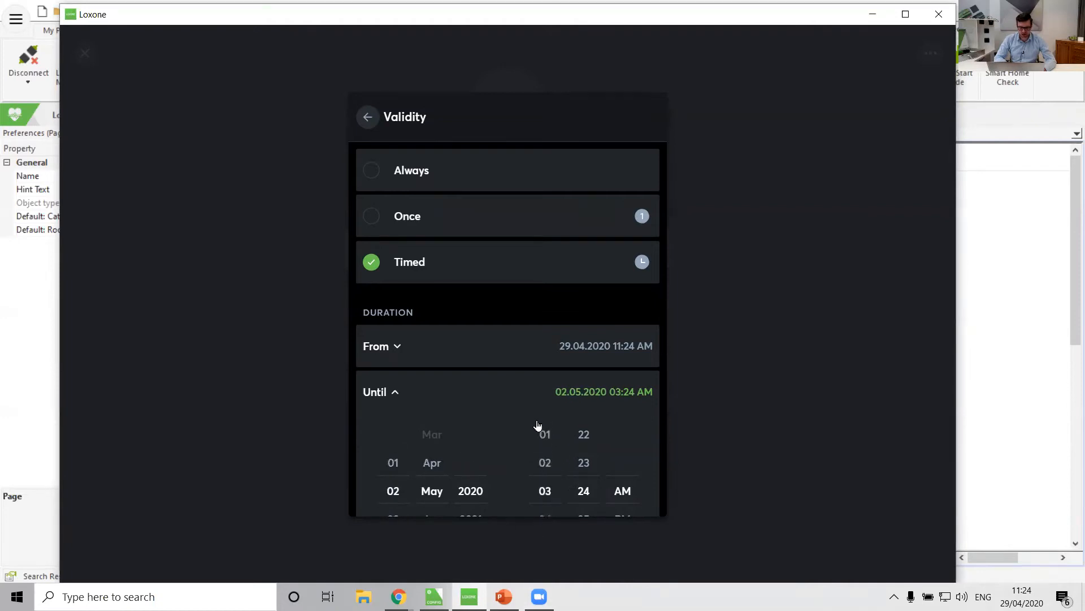
drag(545, 484, 544, 428)
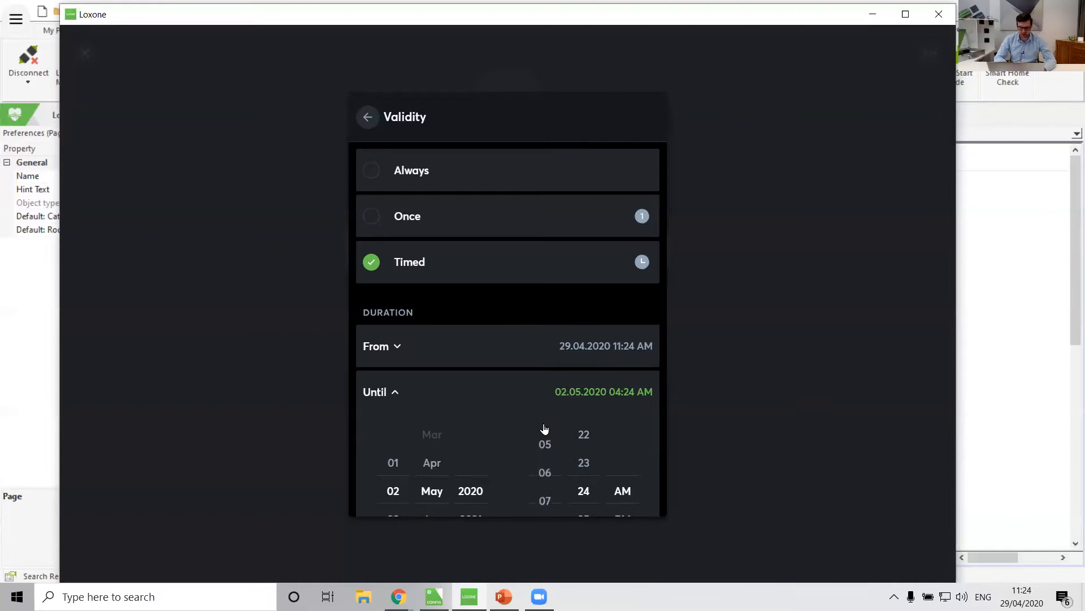
click(391, 393)
click(368, 117)
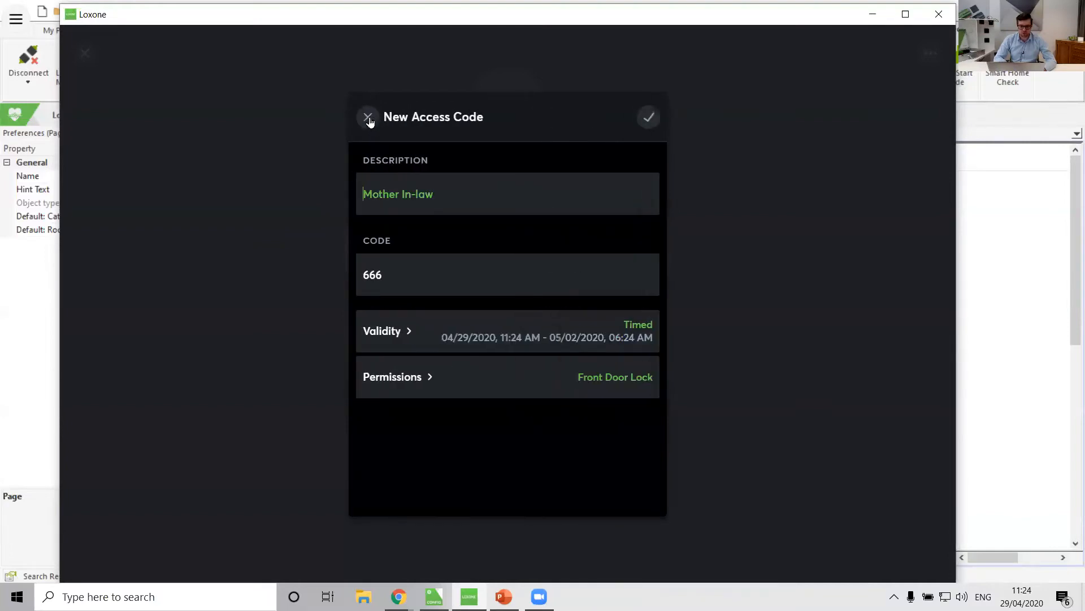
click(660, 118)
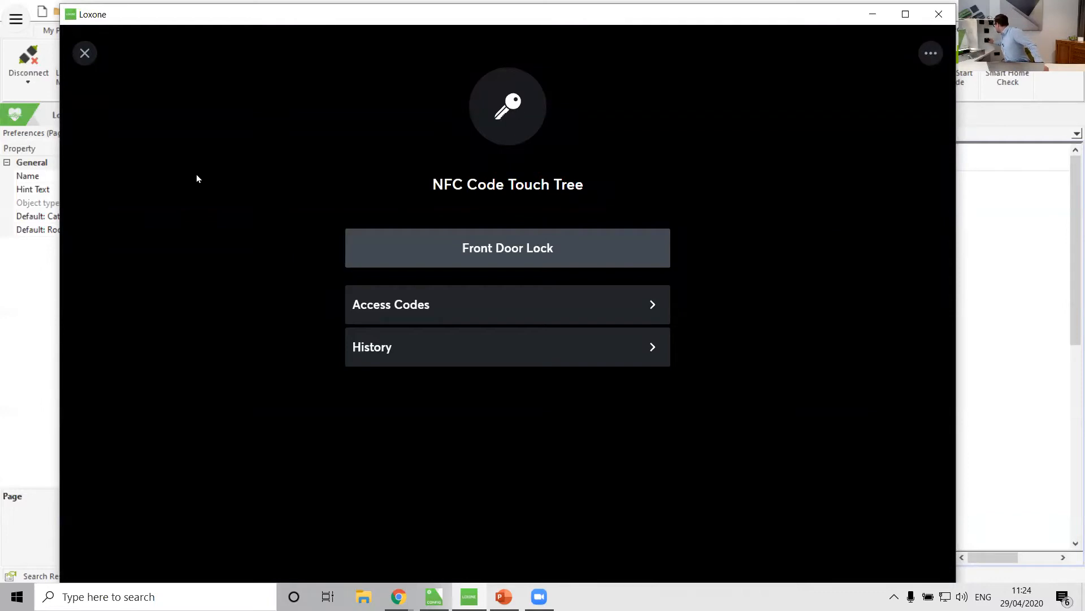
Review the control's history, then return to the Loxone Config window.
click(393, 361)
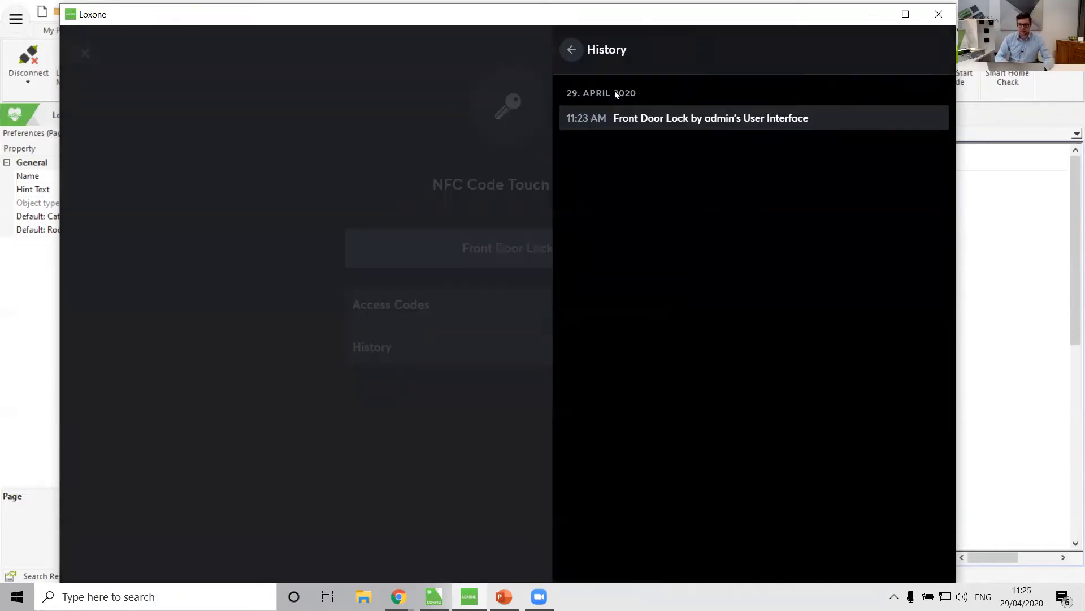
click(576, 76)
click(391, 339)
click(236, 165)
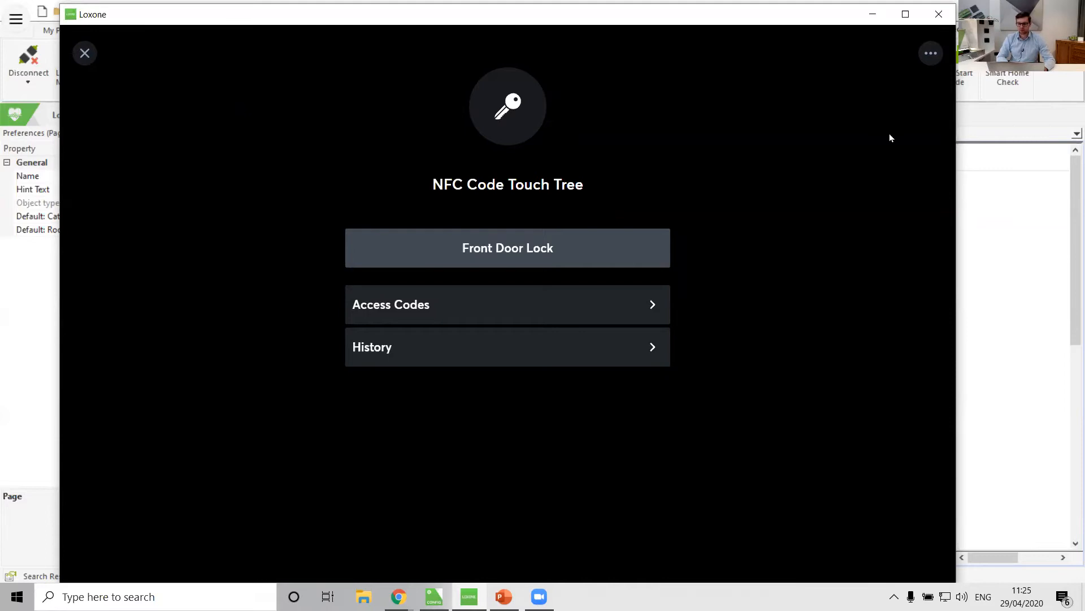
click(972, 278)
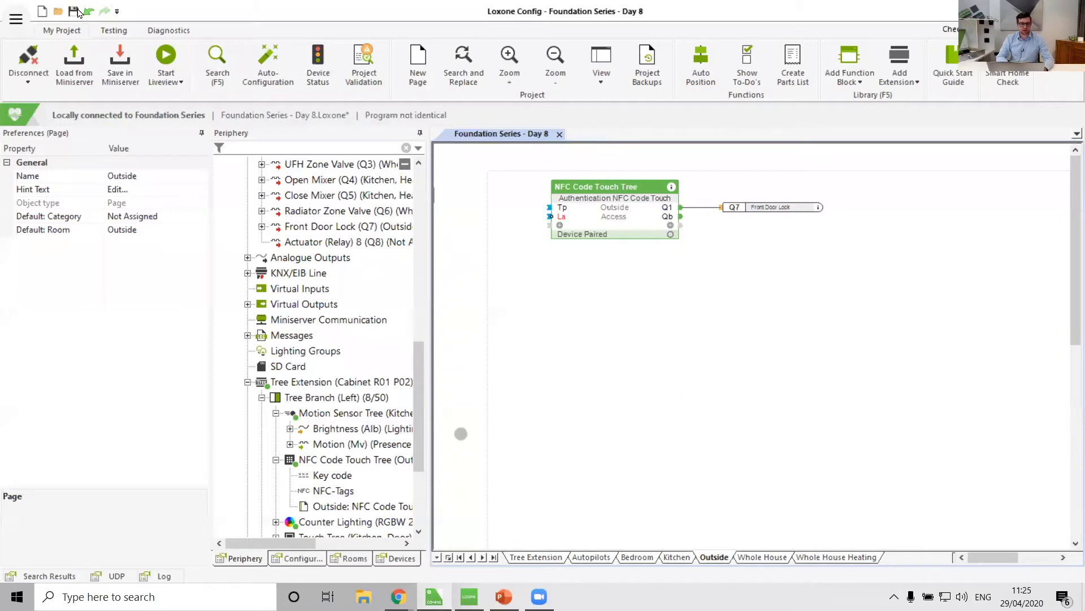
Save the project file and load the configuration from the Miniserver, confirming the overwrite.
click(73, 11)
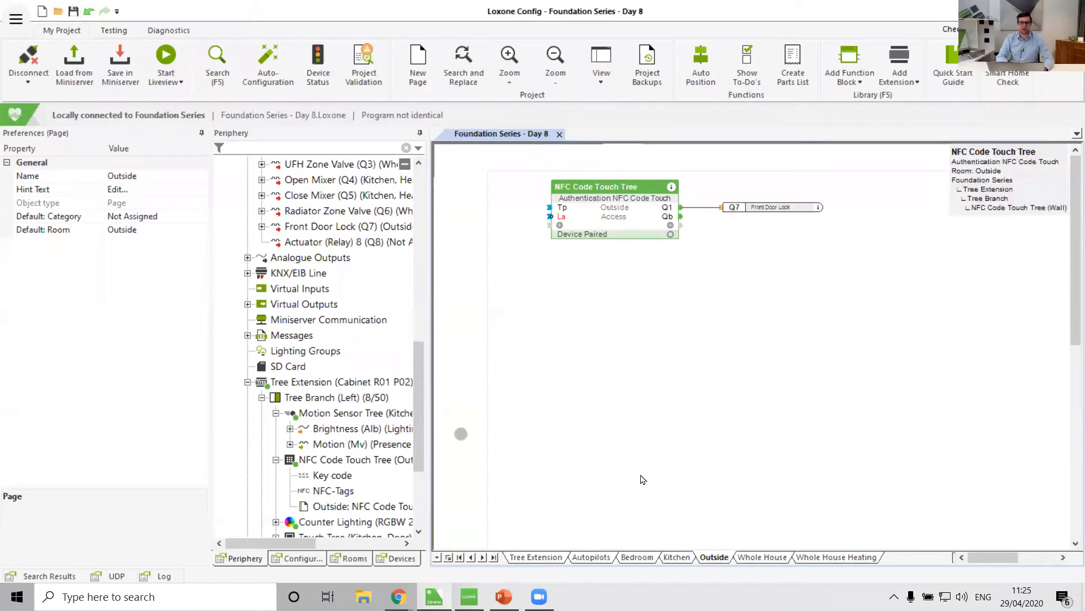
click(69, 64)
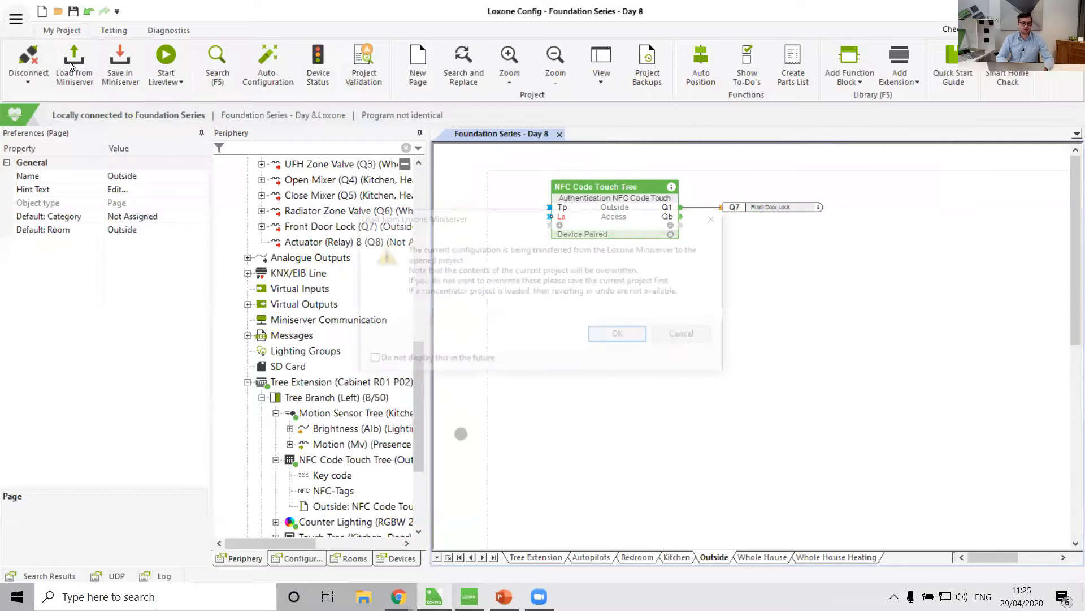
click(634, 334)
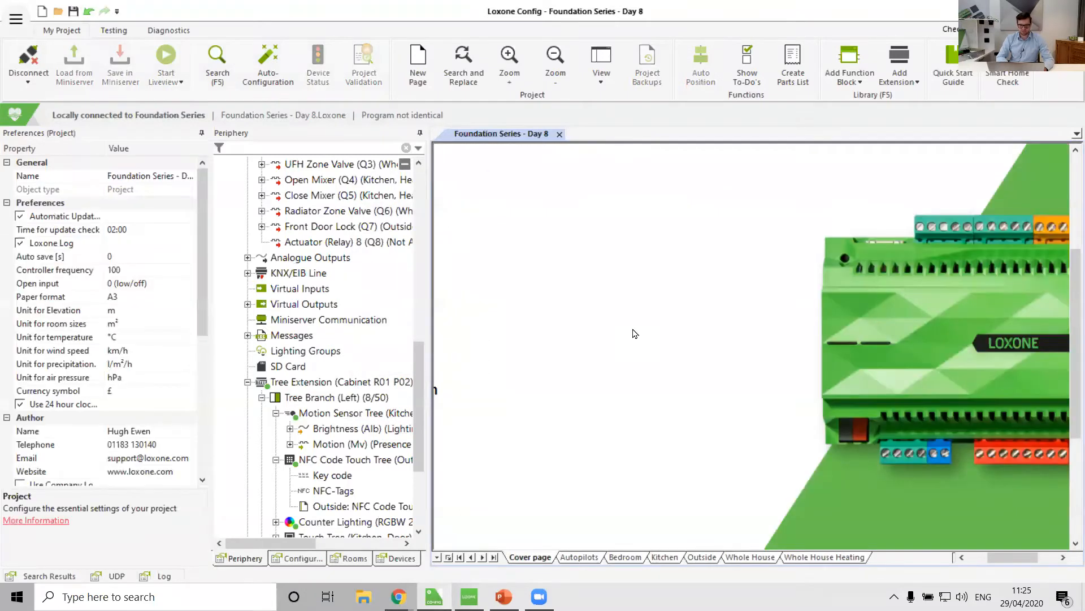
Open the NFC Code Touch Tree block's access controller configuration on the Outside page to inspect its key codes.
click(701, 557)
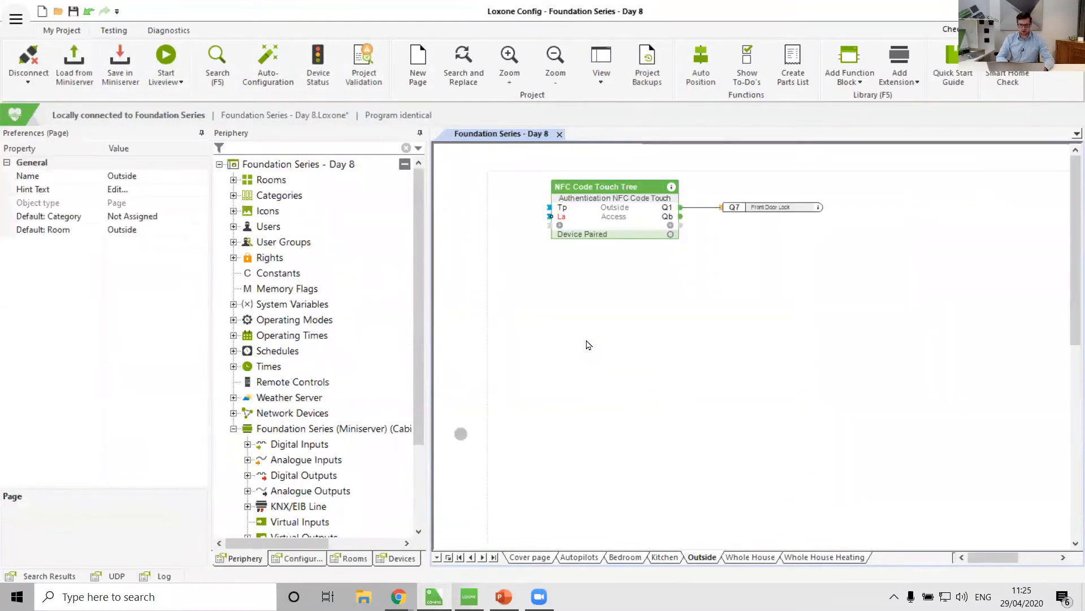
double_click(606, 217)
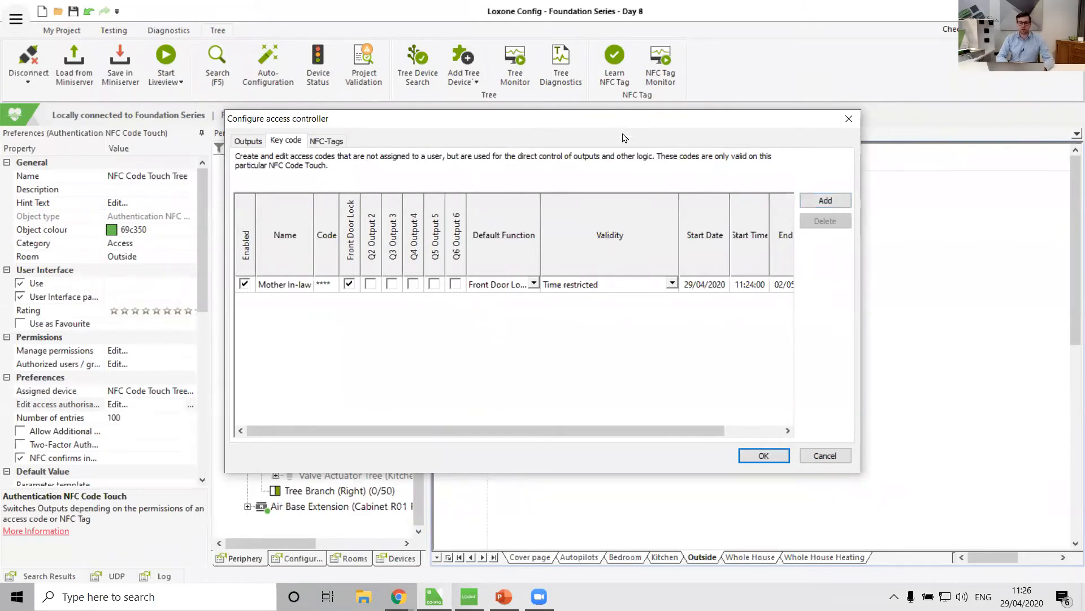
Review the access controller's Outputs, Key code and NFC-Tags tabs, then close the dialog with OK.
drag(625, 119, 735, 242)
click(437, 263)
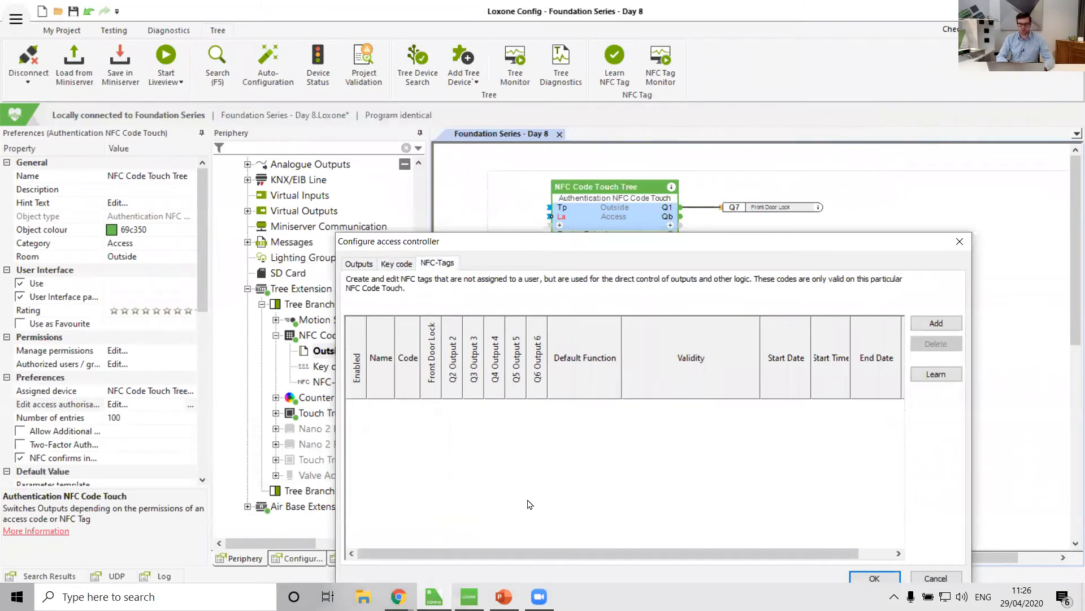
click(352, 265)
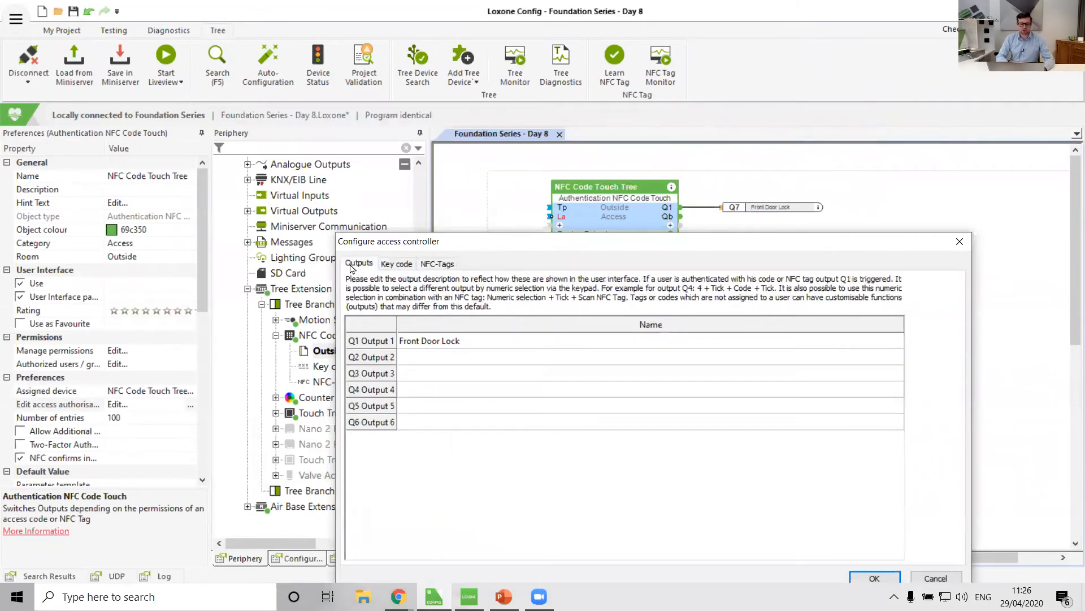
click(452, 341)
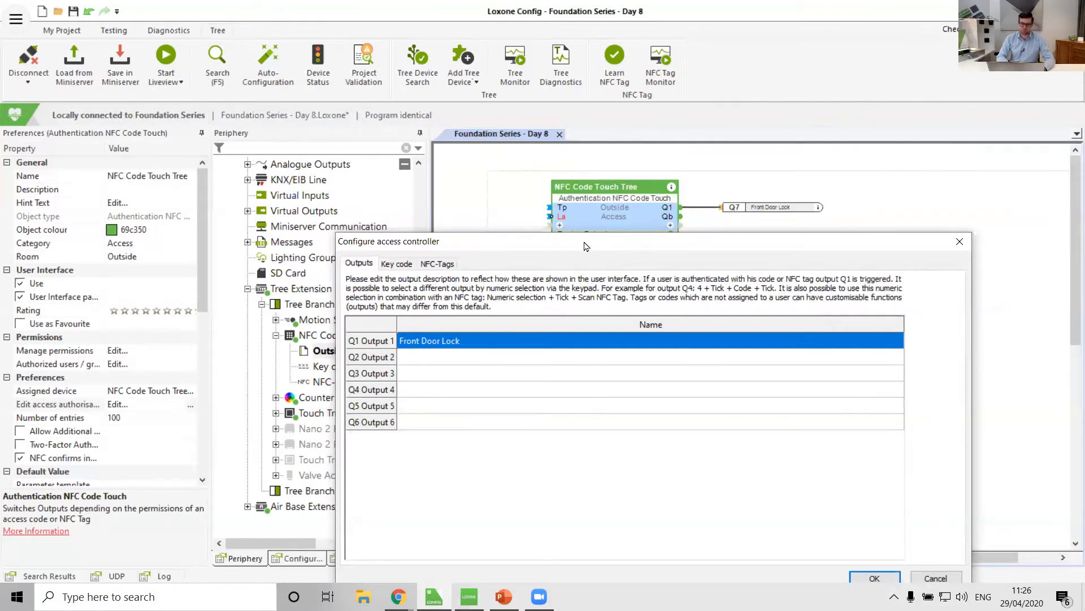
drag(585, 246, 580, 259)
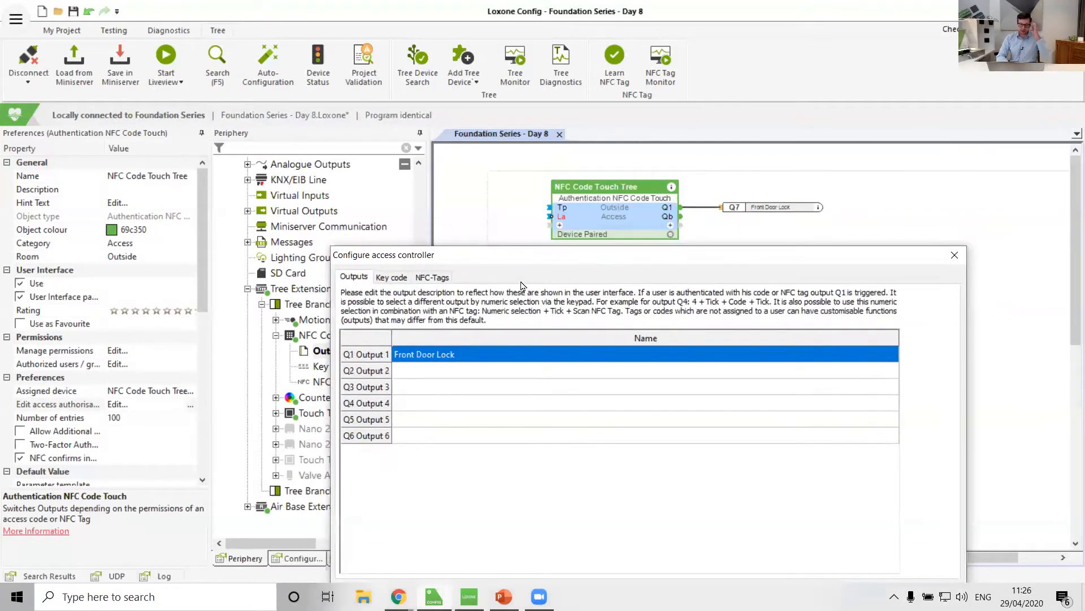
click(391, 277)
click(433, 278)
click(391, 277)
click(431, 278)
click(392, 277)
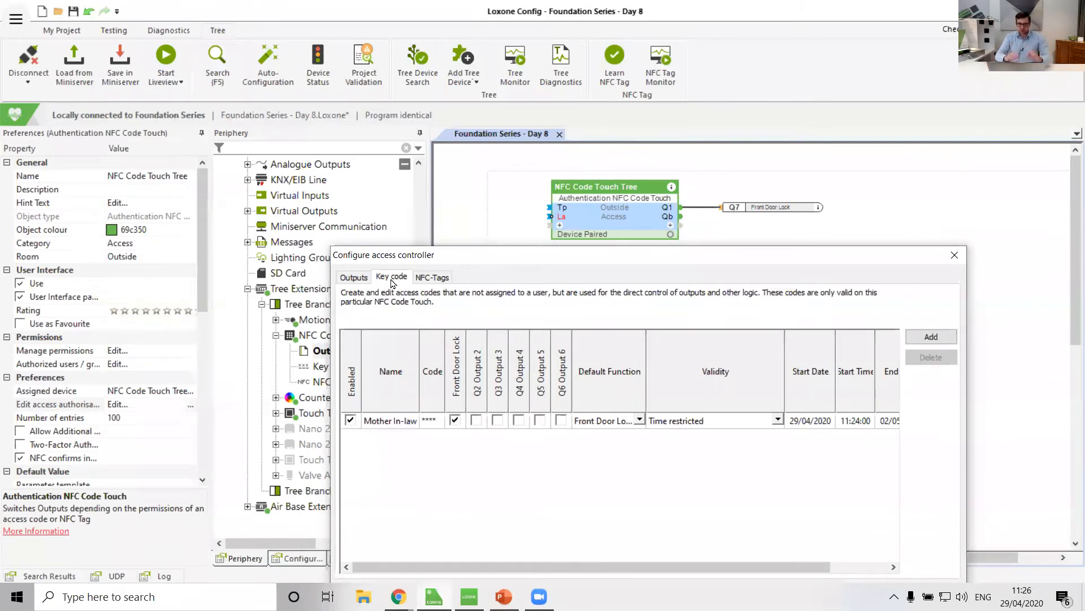
drag(416, 261, 390, 274)
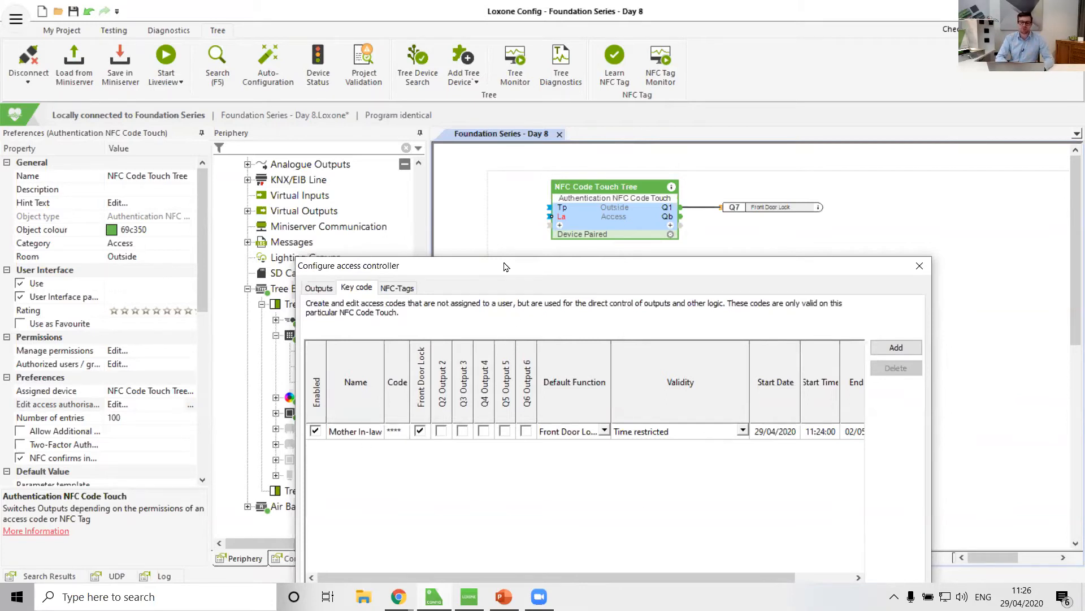
drag(511, 268, 553, 249)
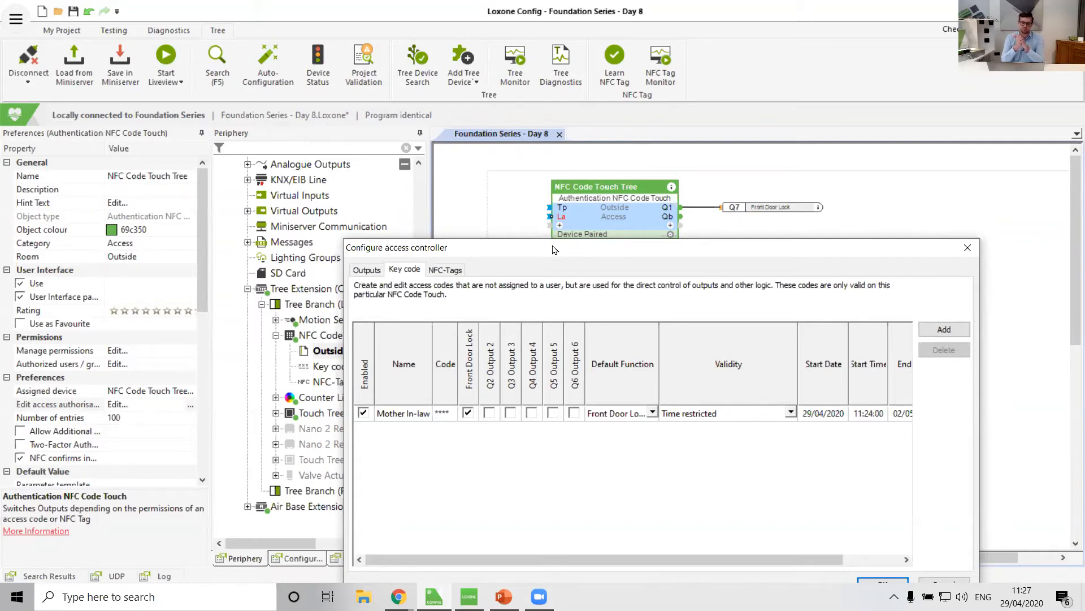
drag(553, 240, 533, 154)
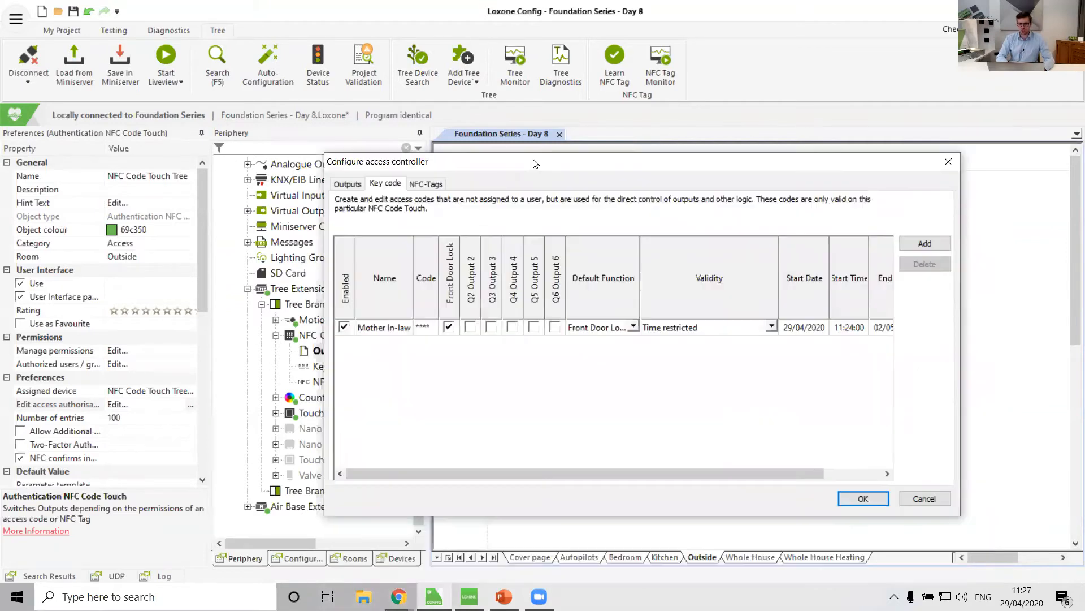
click(426, 184)
click(355, 187)
click(864, 498)
Open the admin user's authentication assignments in the Users tree and close them with OK.
scroll(421, 371, up, 7)
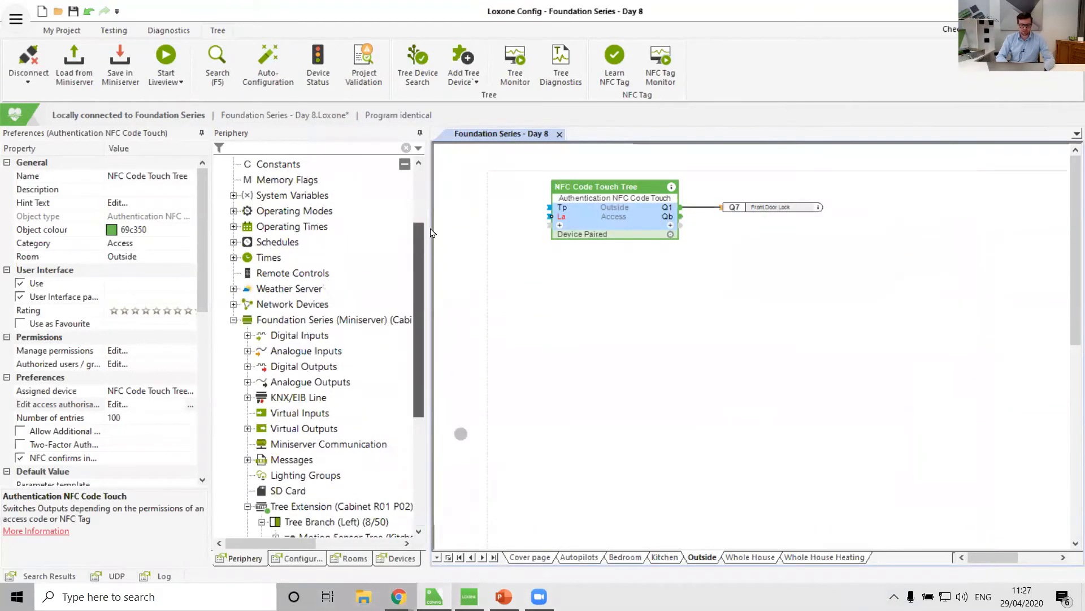
click(232, 228)
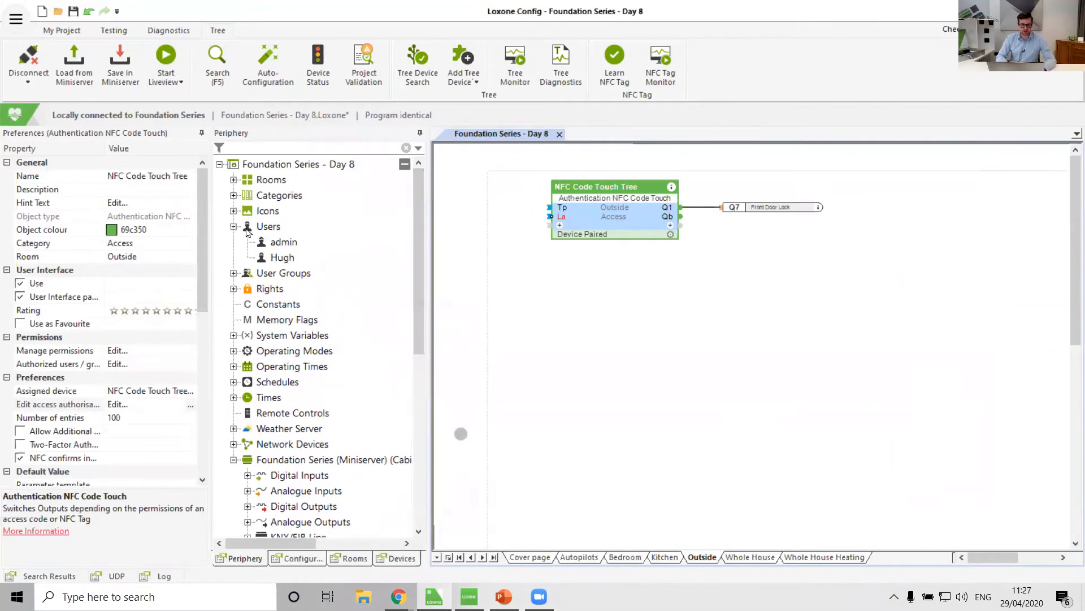
click(285, 243)
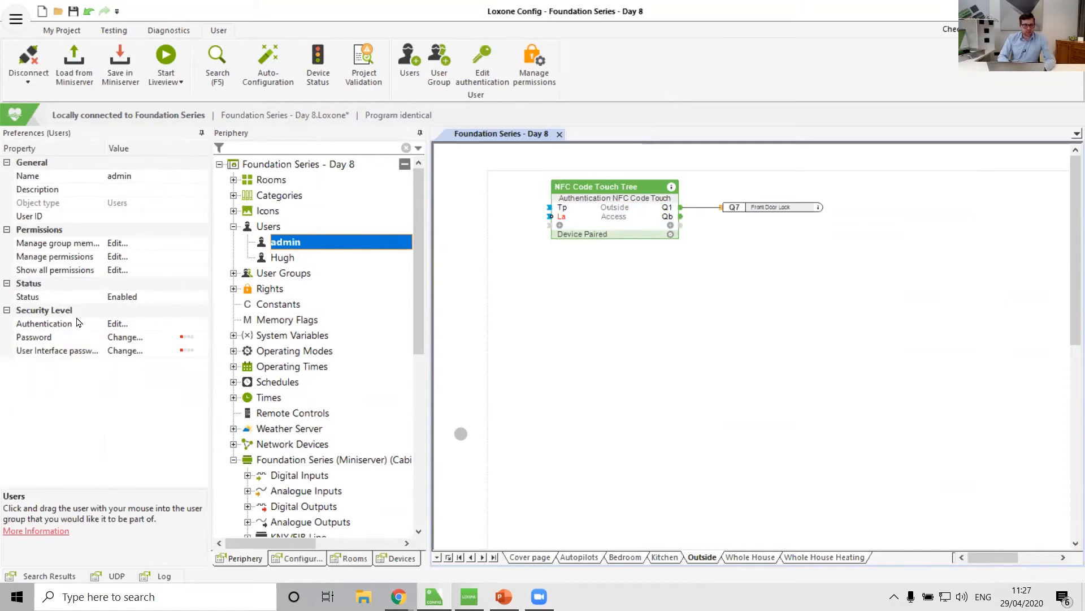
click(201, 329)
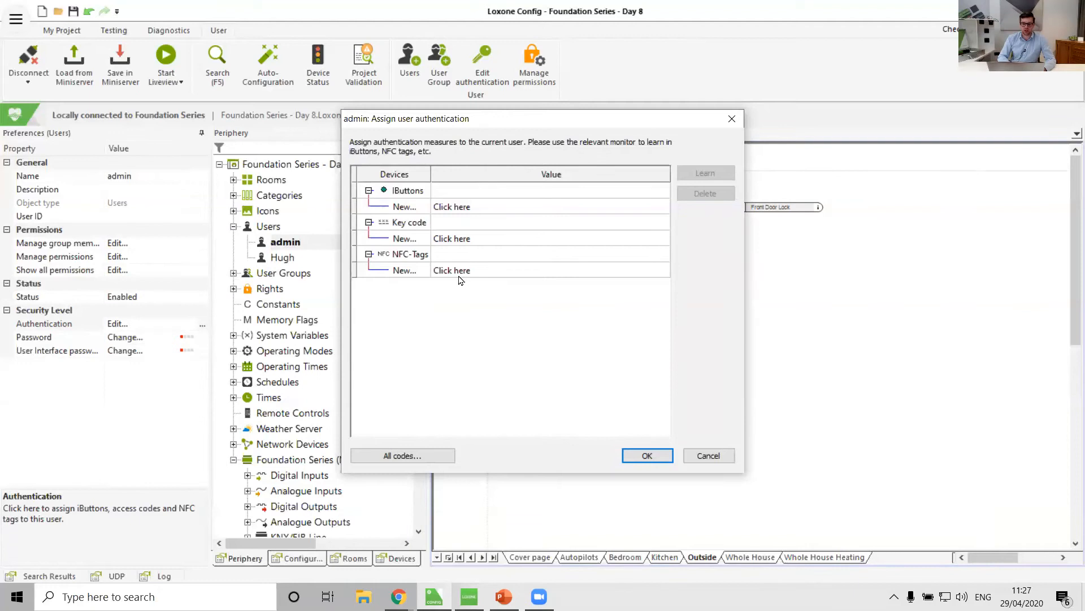
click(644, 454)
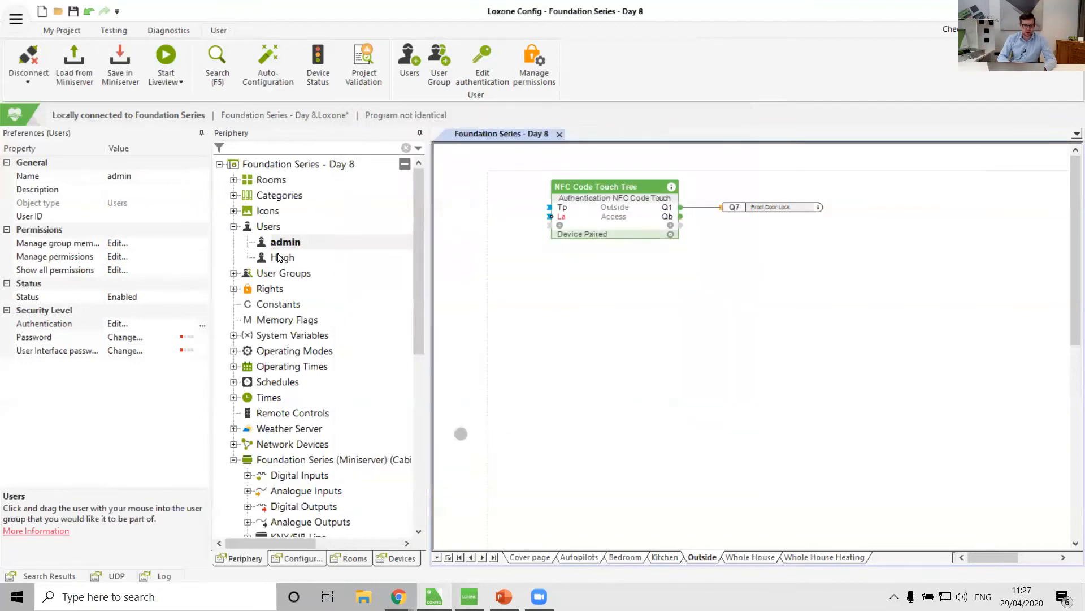
Review all permissions of the admin user, filtering the block permissions for nfc, and glance at Permission Management.
click(207, 272)
click(207, 272)
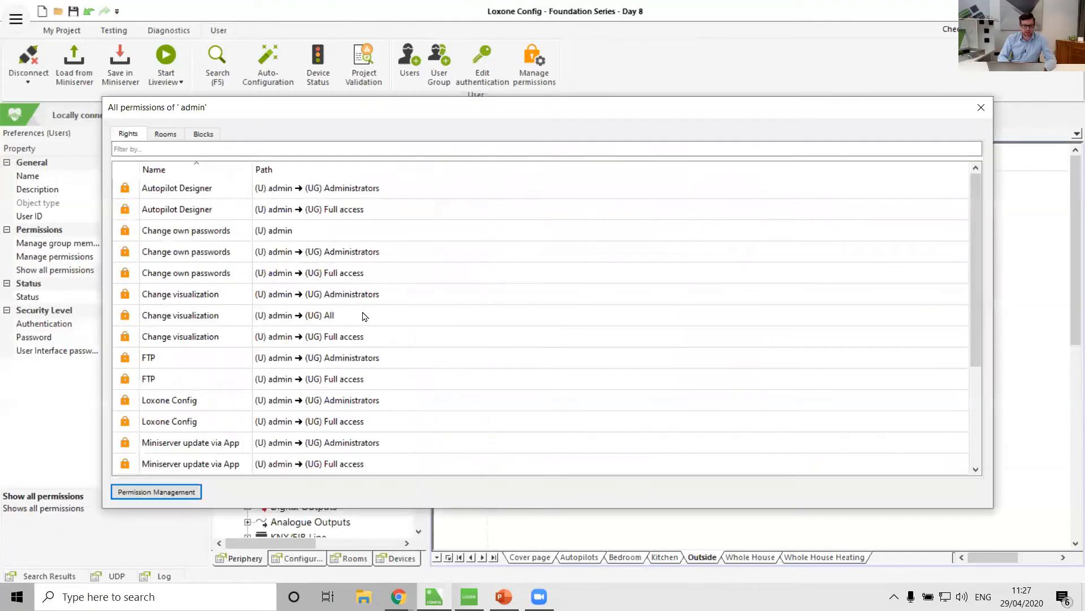
click(210, 135)
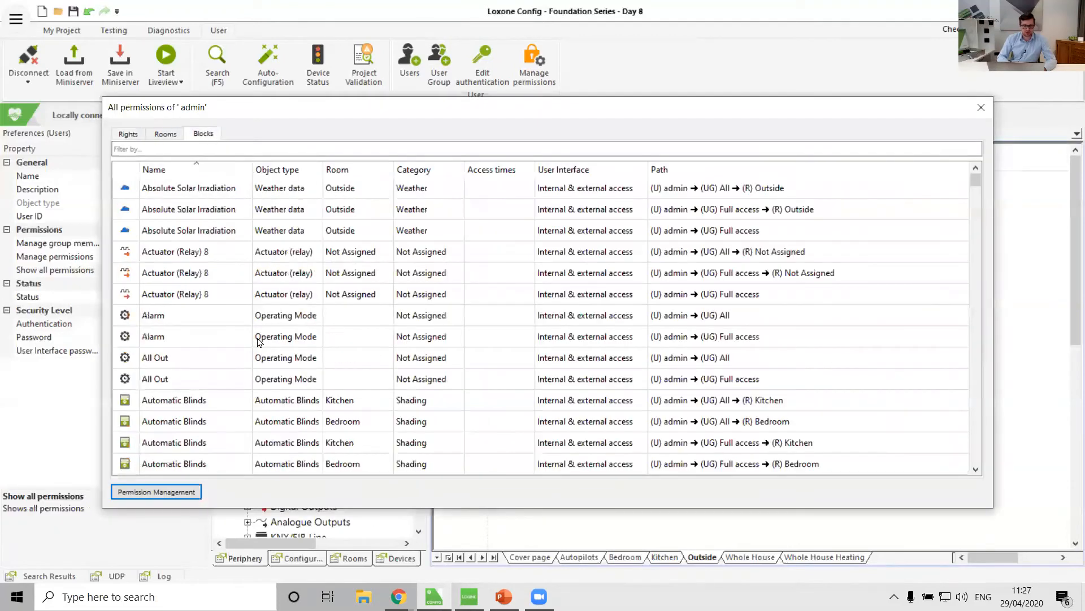
scroll(258, 340, down, 15)
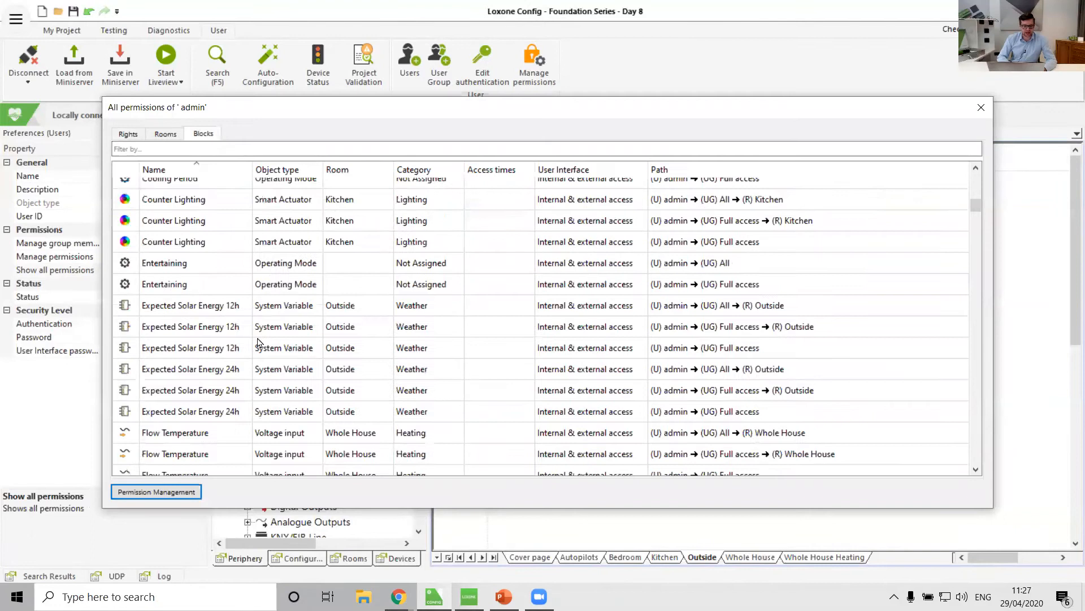
scroll(258, 339, up, 10)
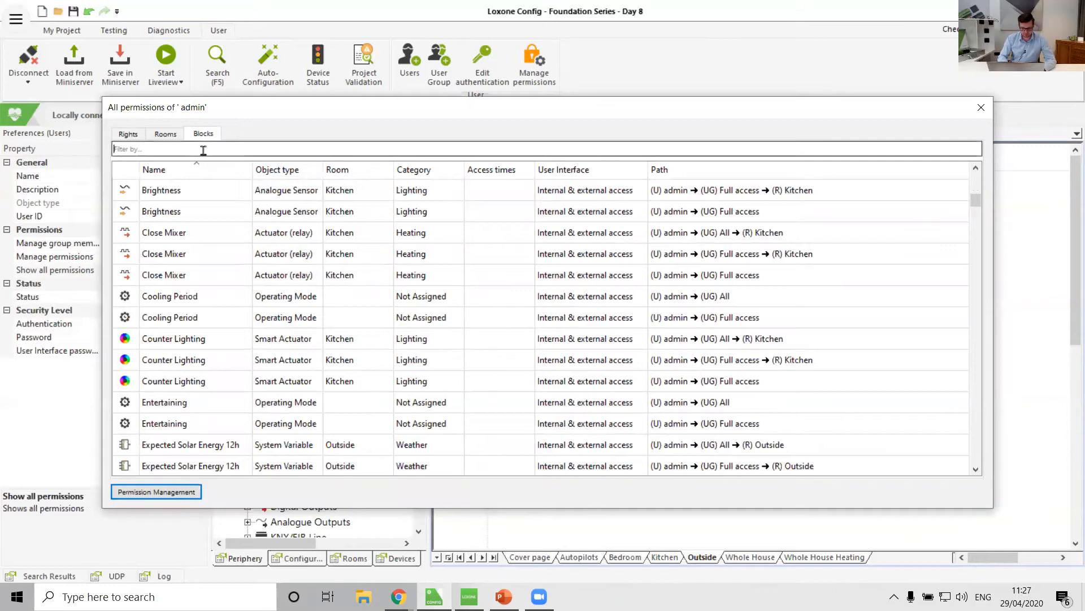
text(nfc)
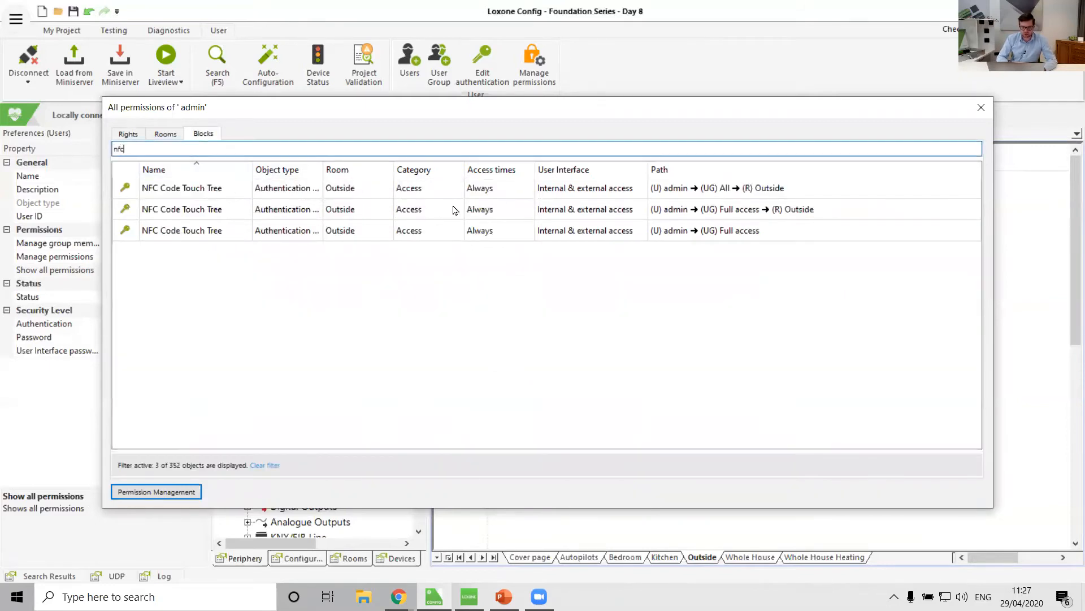
click(501, 188)
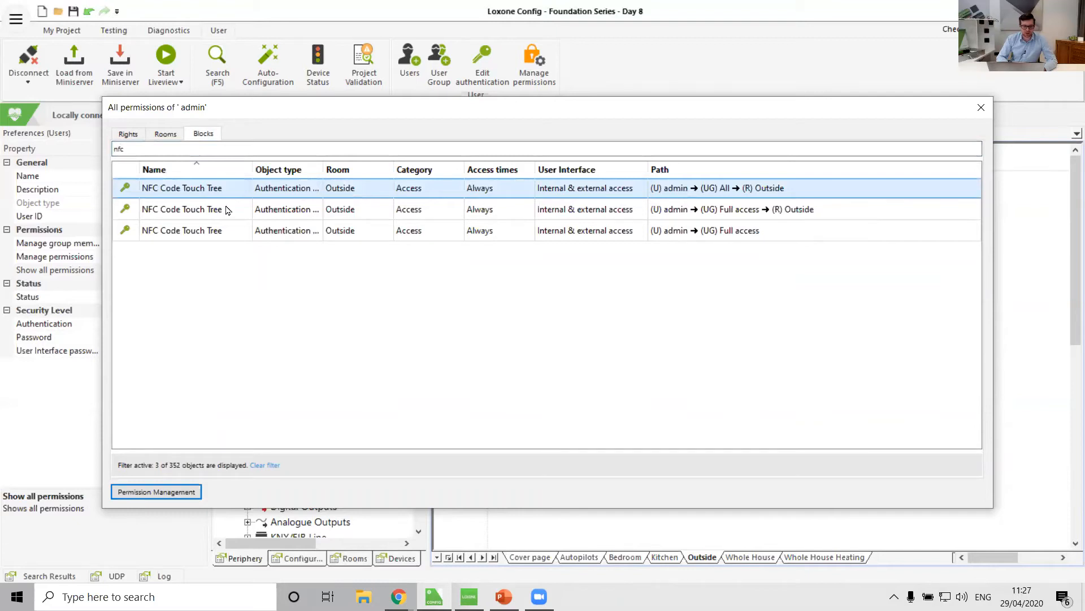
click(489, 212)
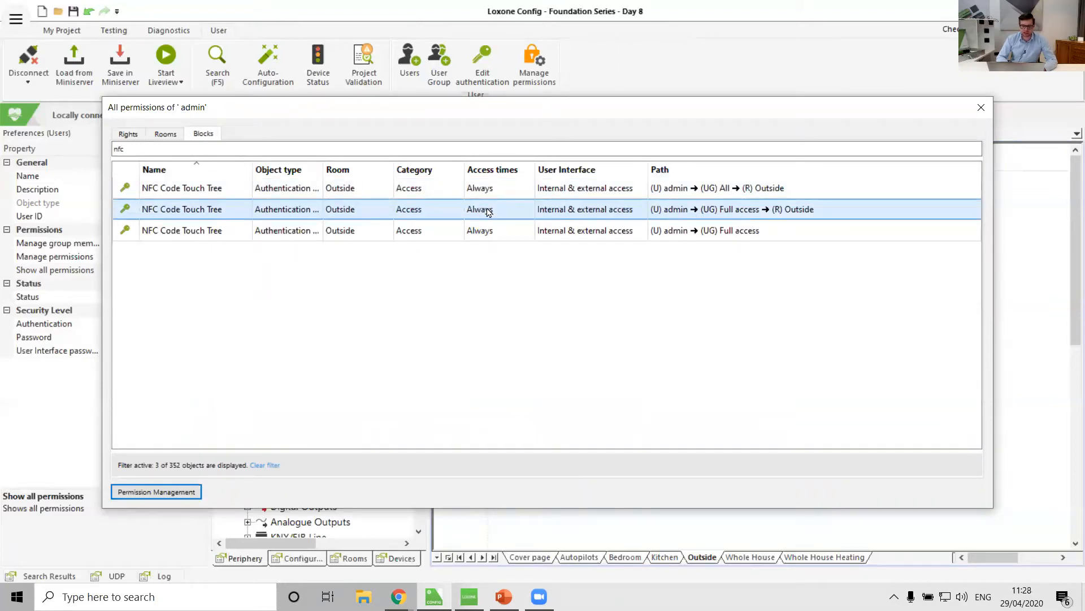
click(158, 491)
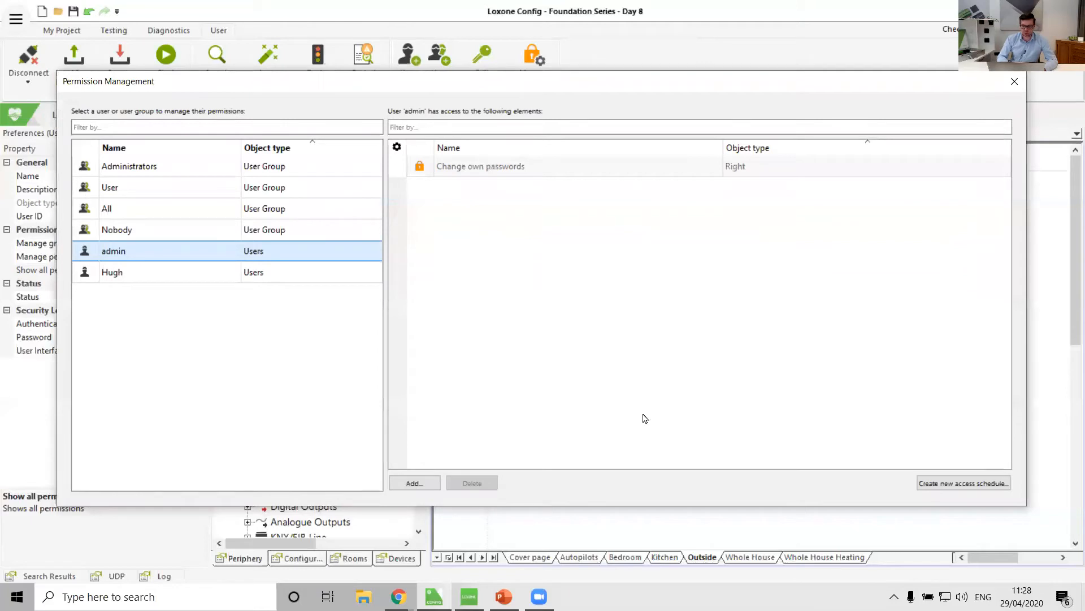
click(1013, 82)
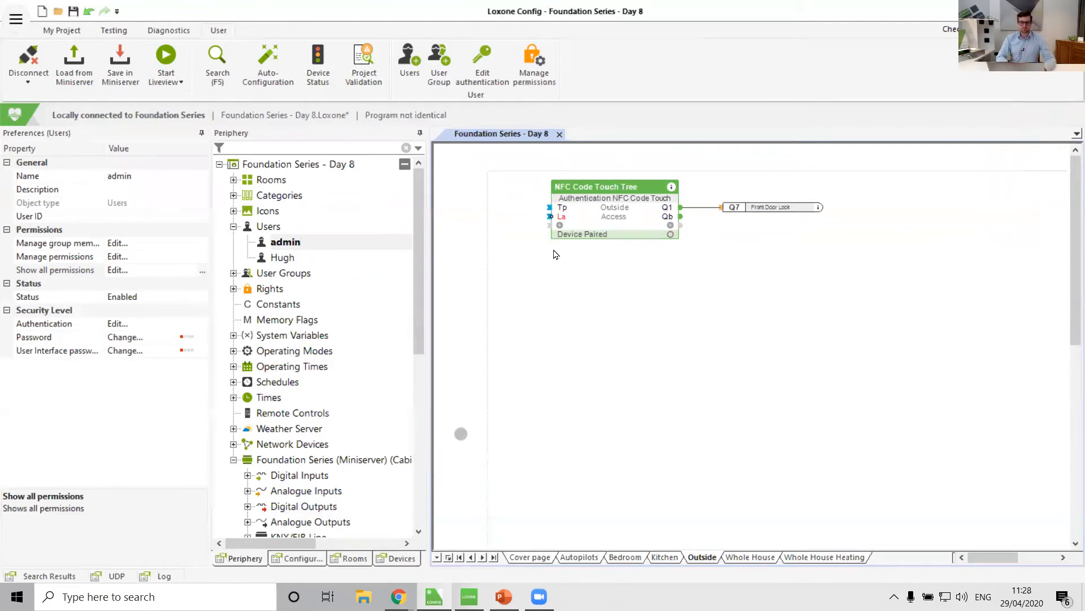
Start learning a new NFC tag for the admin user, opening the NFC monitor in Learn mode.
click(549, 349)
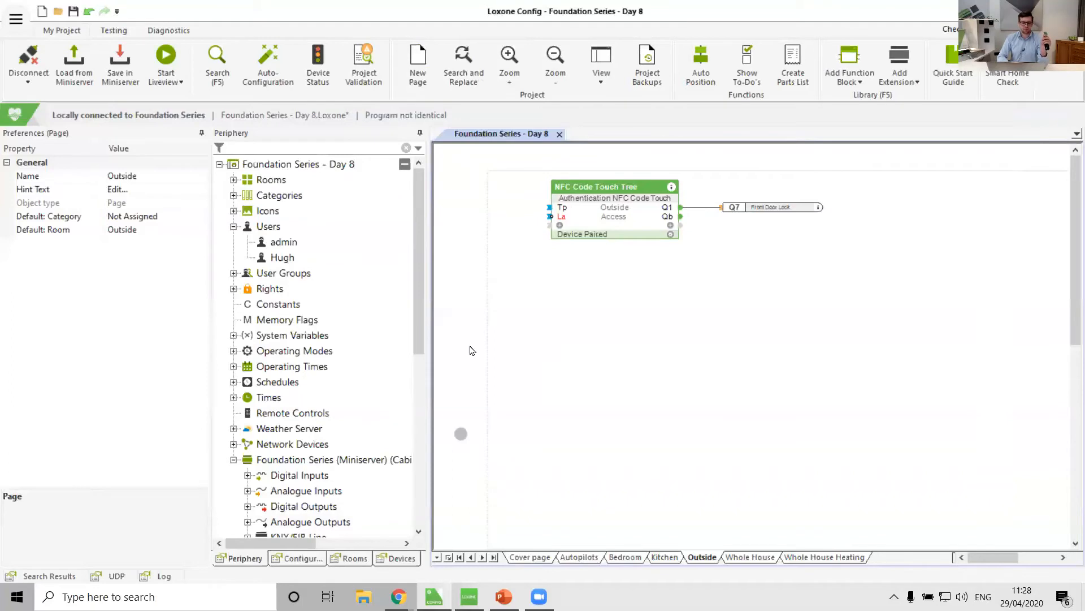
click(282, 243)
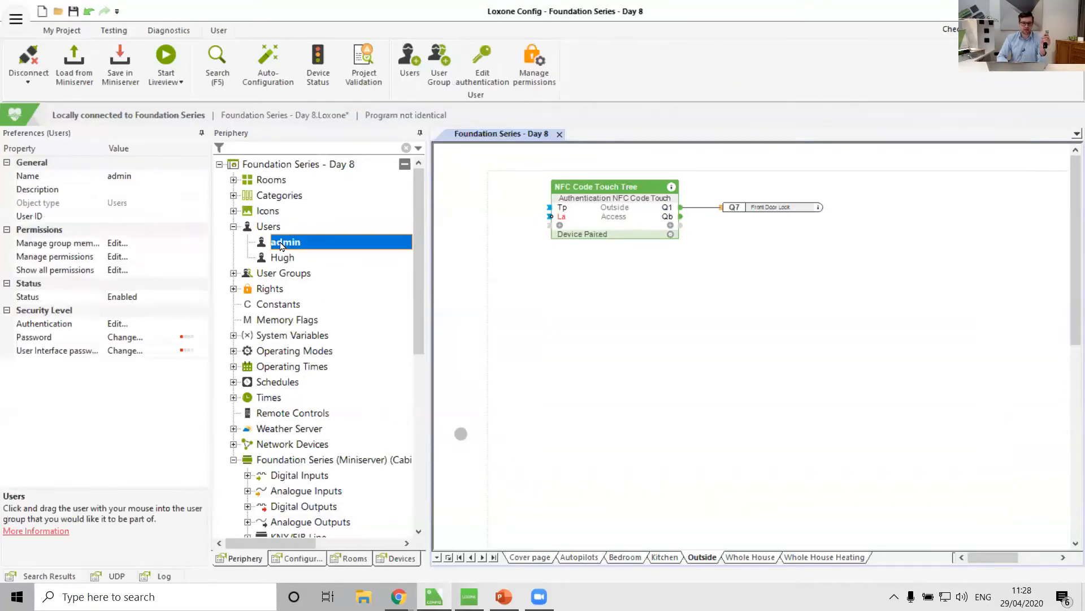
click(204, 327)
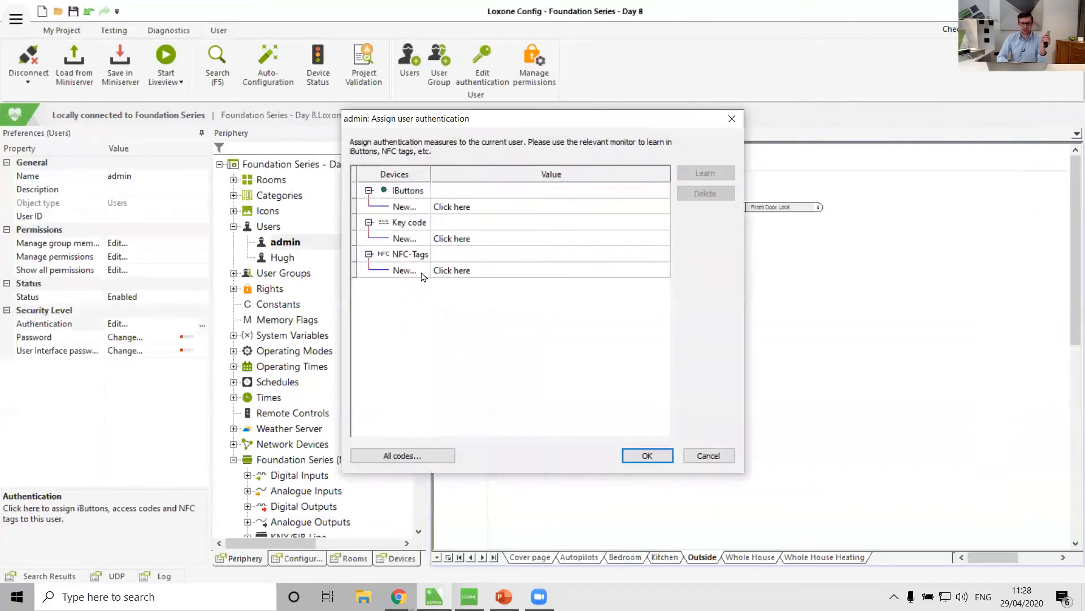
click(445, 273)
click(714, 172)
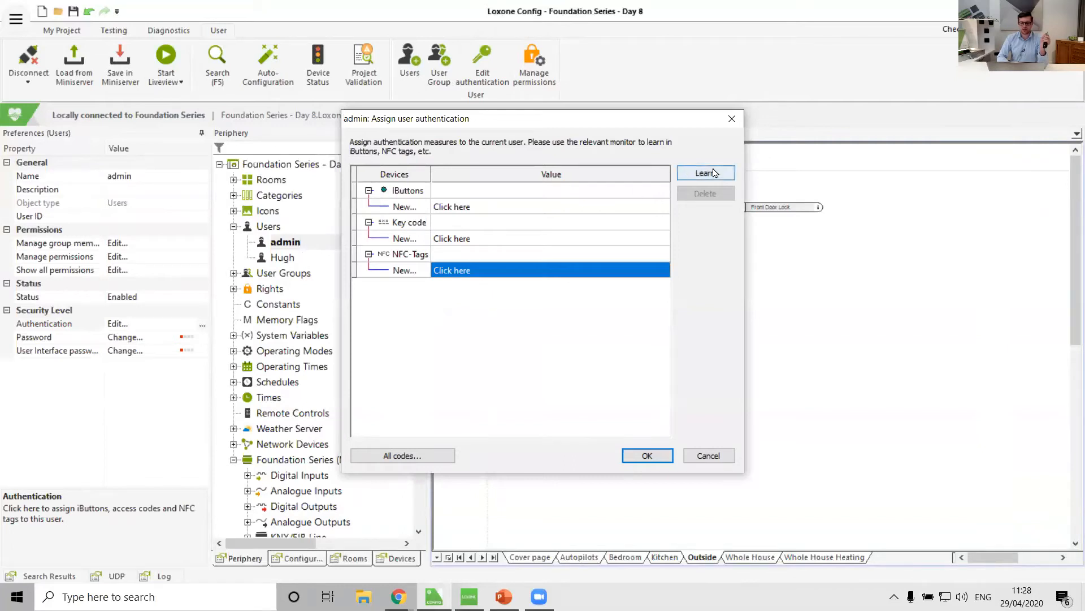
click(734, 329)
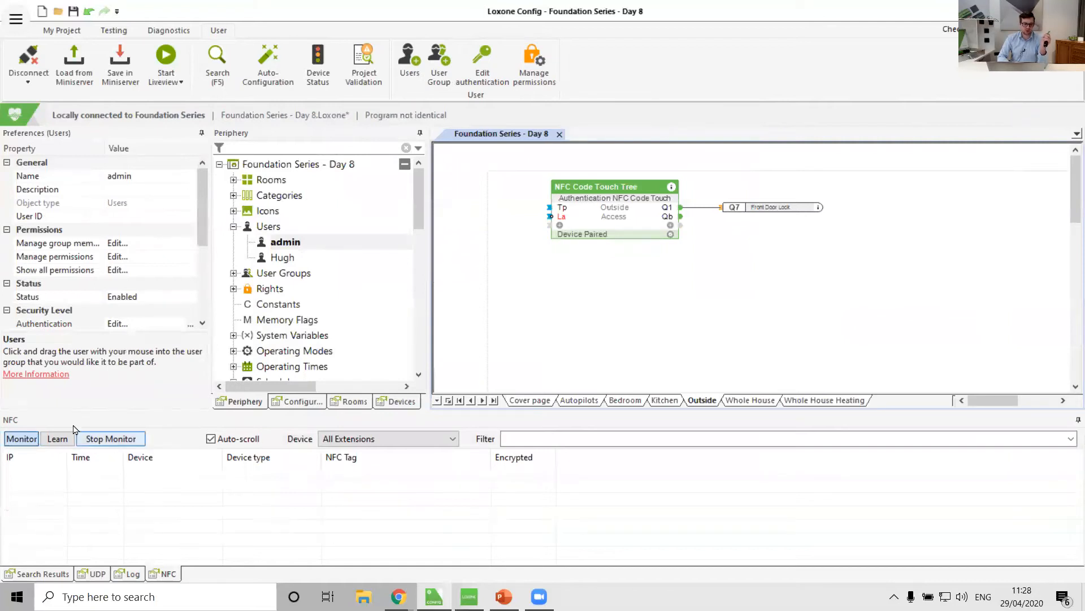
click(59, 439)
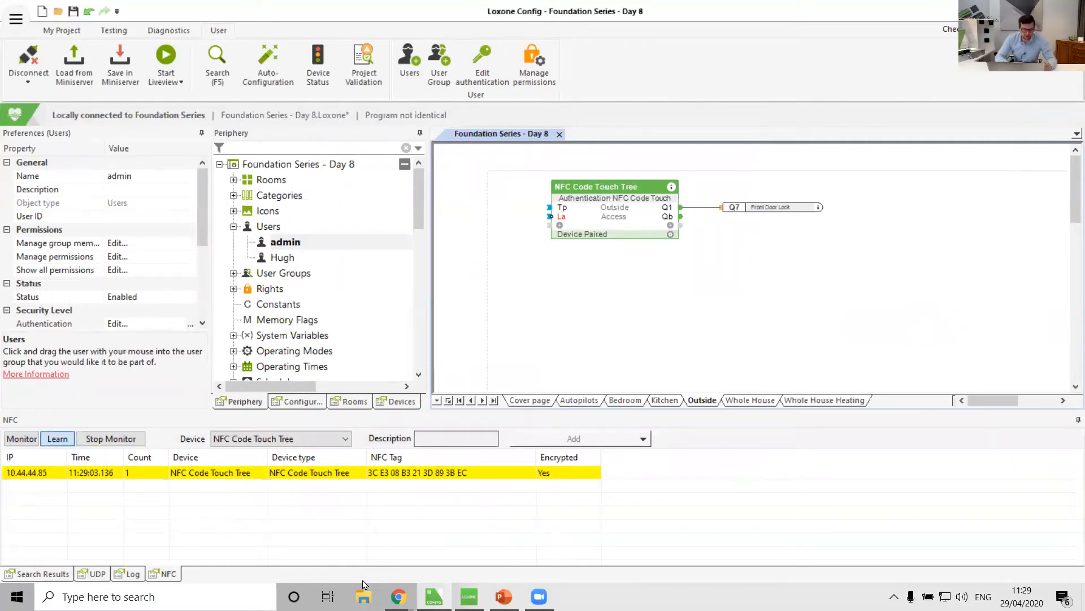
Select the scanned NFC tag, describe it as keyfob, and try to assign it to a user.
click(80, 478)
click(457, 442)
text(keyfob)
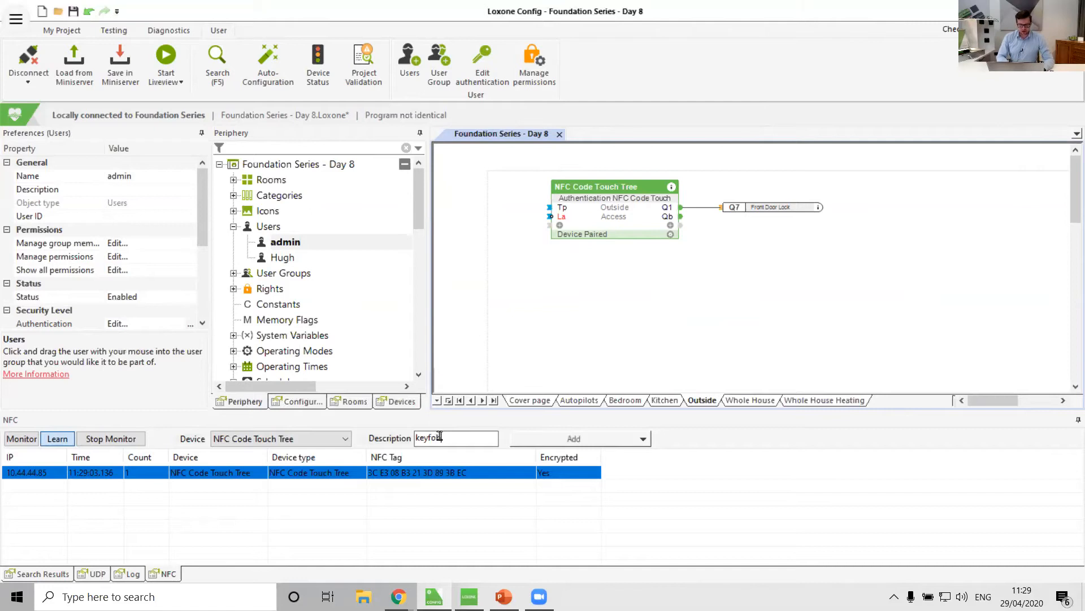
click(643, 439)
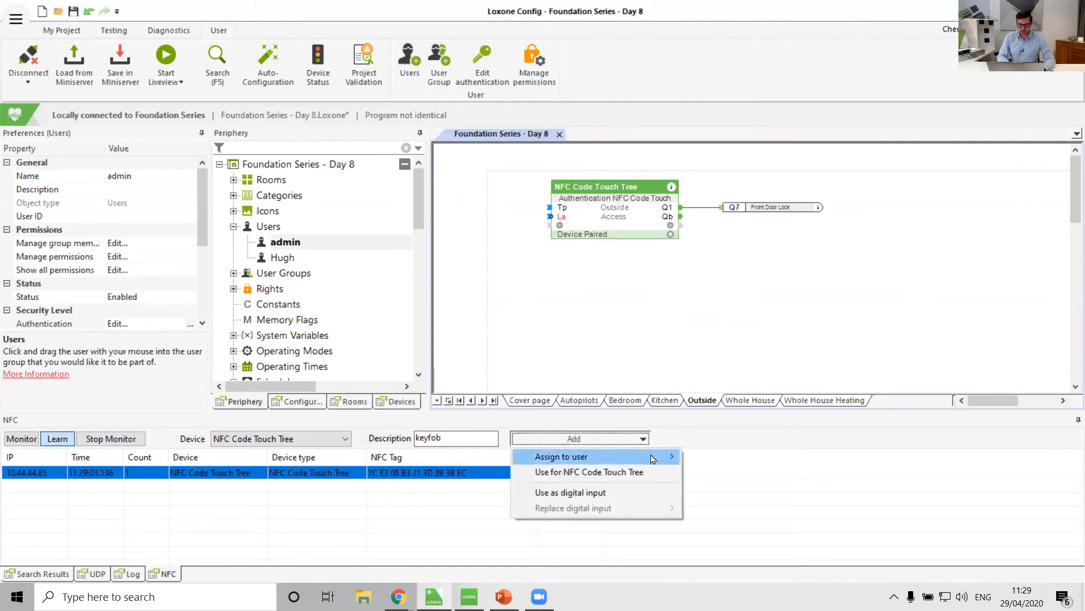
mouse_move(650, 456)
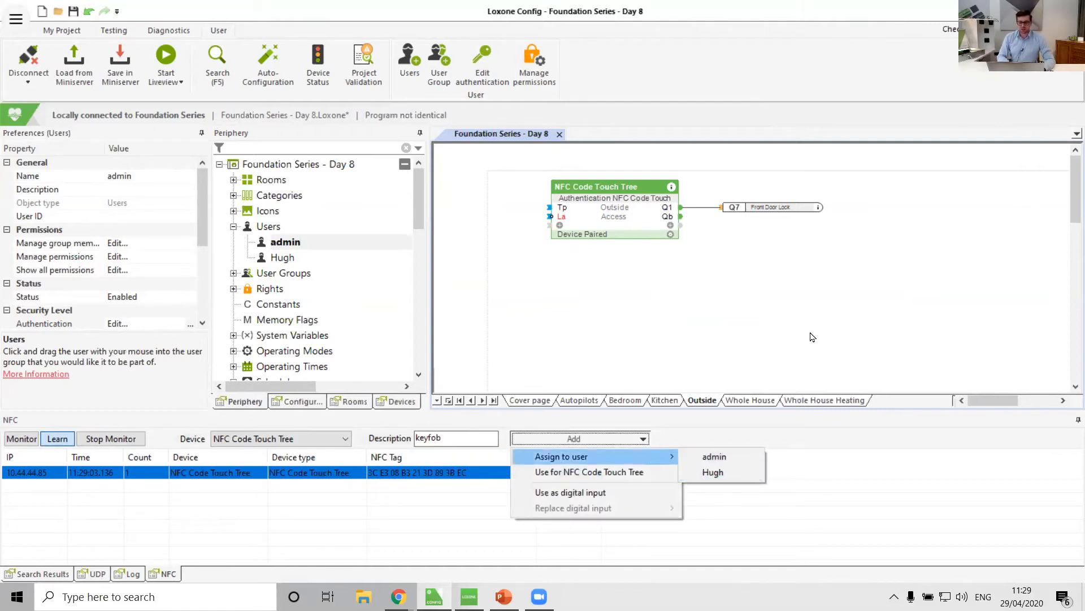
click(865, 347)
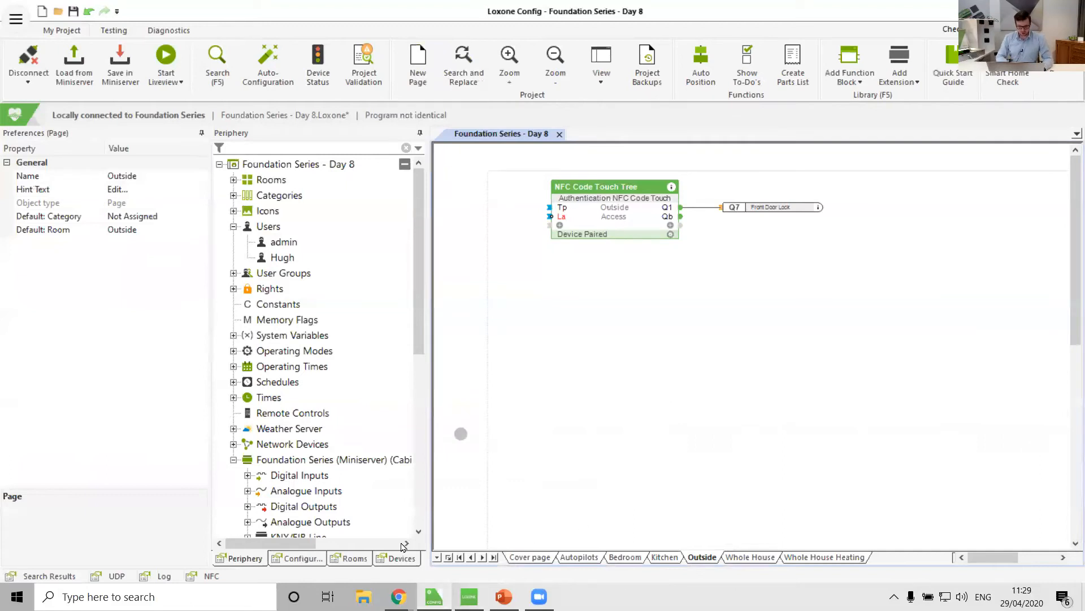
Switch the NFC monitor back to Monitor mode, hide the panel, and select the user Hugh.
click(205, 576)
click(31, 454)
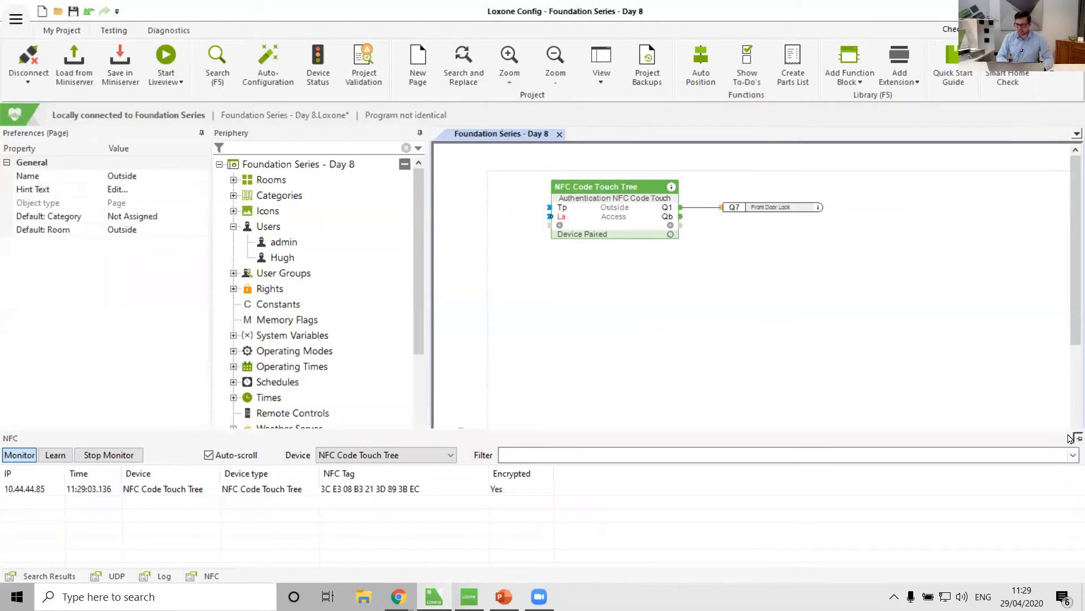
click(1078, 420)
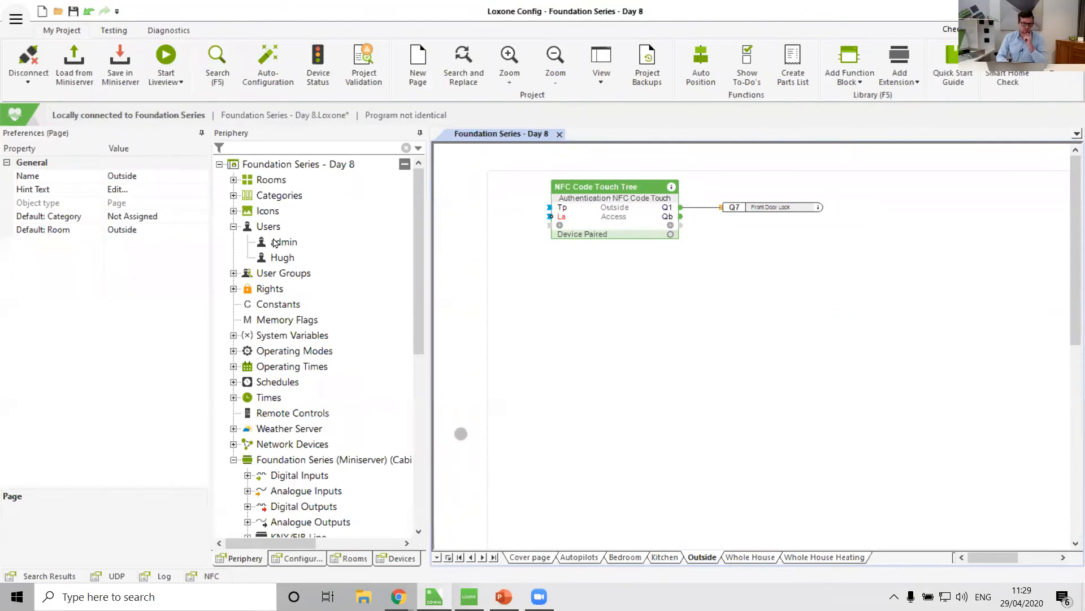
click(287, 259)
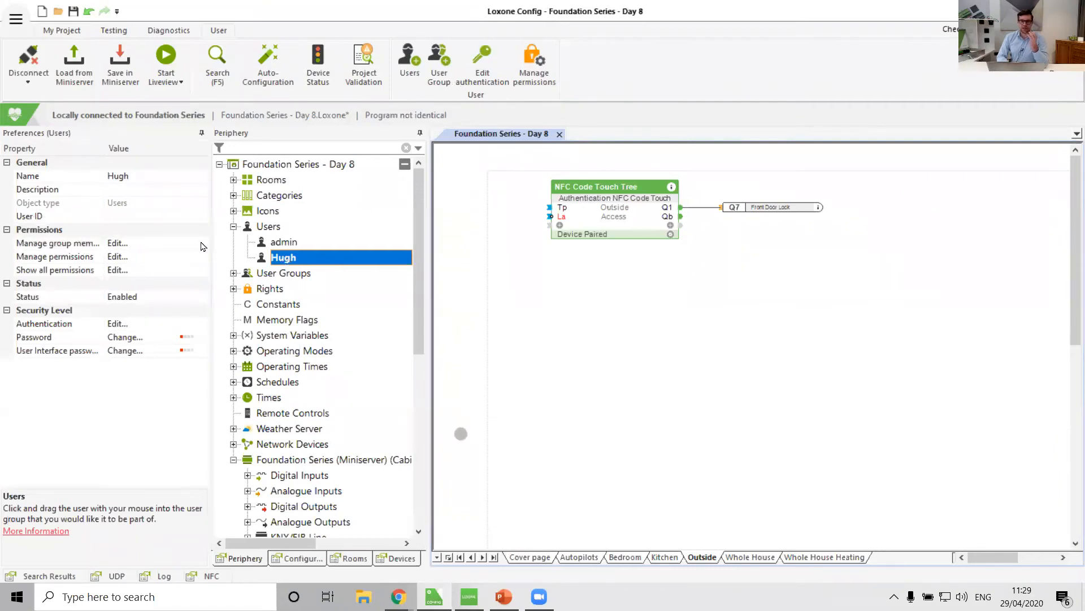
Check which user groups and users are authorized for the User Management right.
click(236, 289)
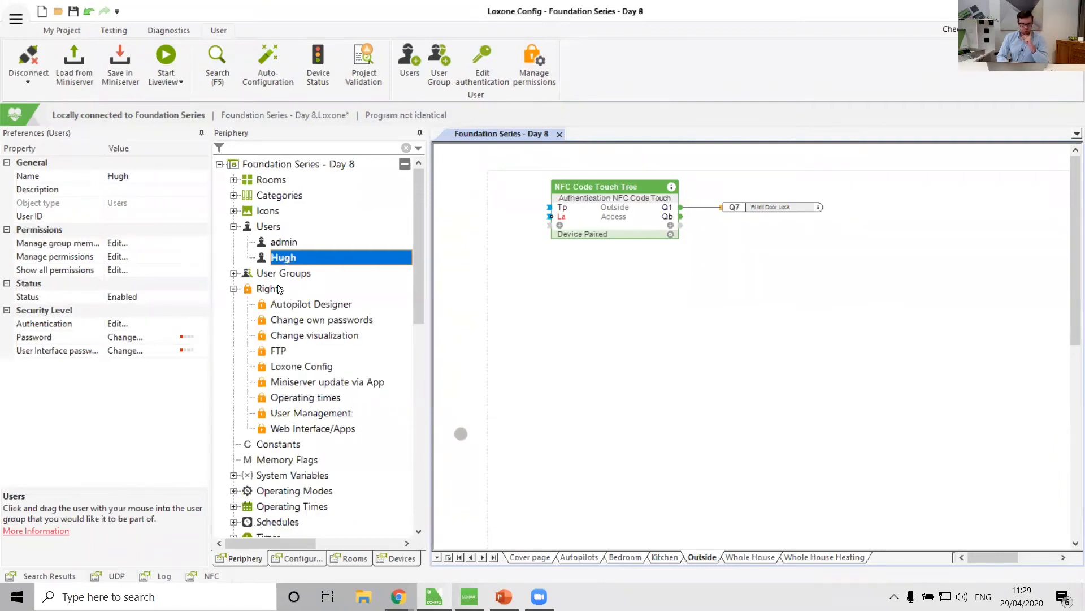
click(300, 415)
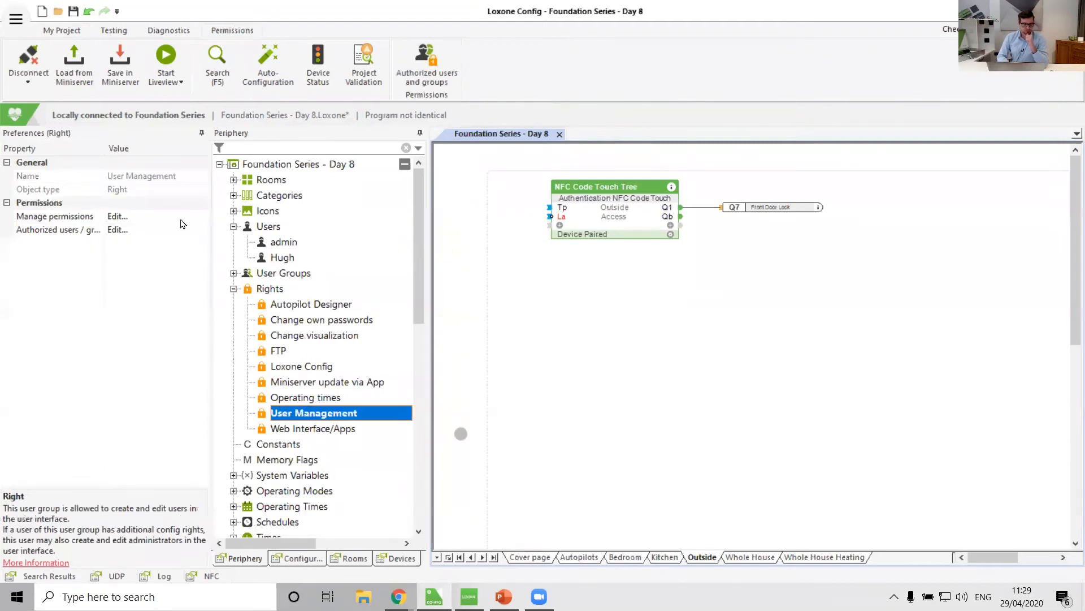
click(202, 236)
click(202, 236)
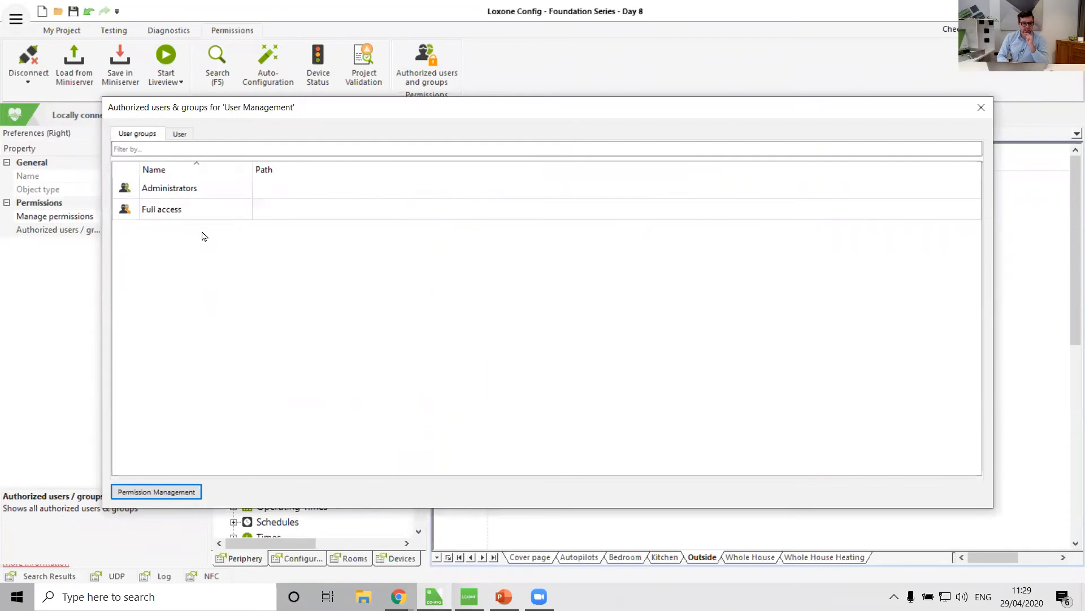
click(178, 134)
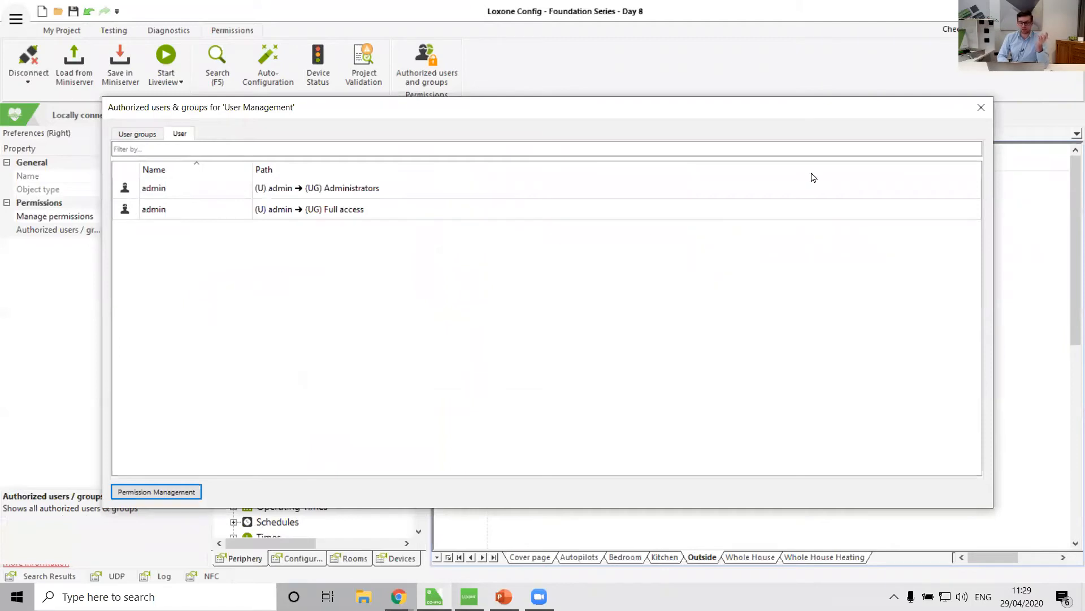
click(980, 107)
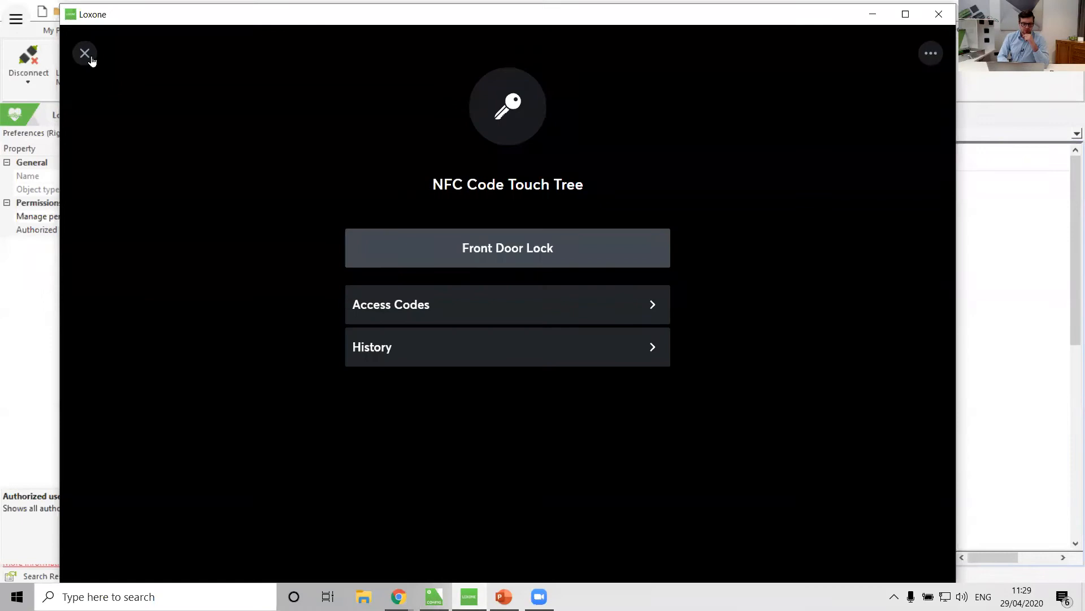
In the app, close the NFC Code Touch Tree view, open User Management and confirm with the admin password.
click(89, 56)
click(86, 54)
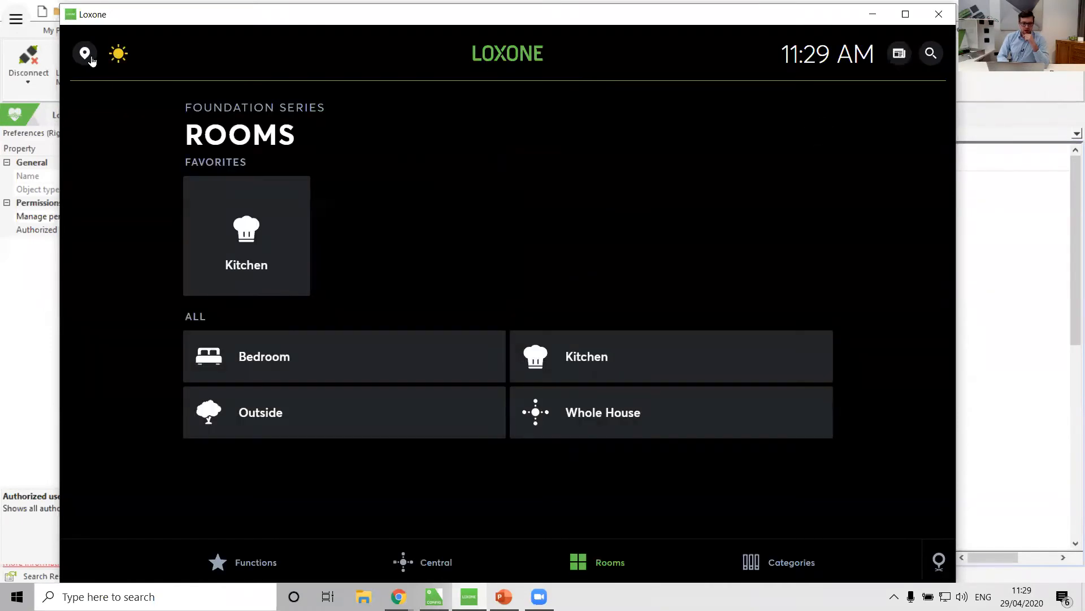
click(931, 54)
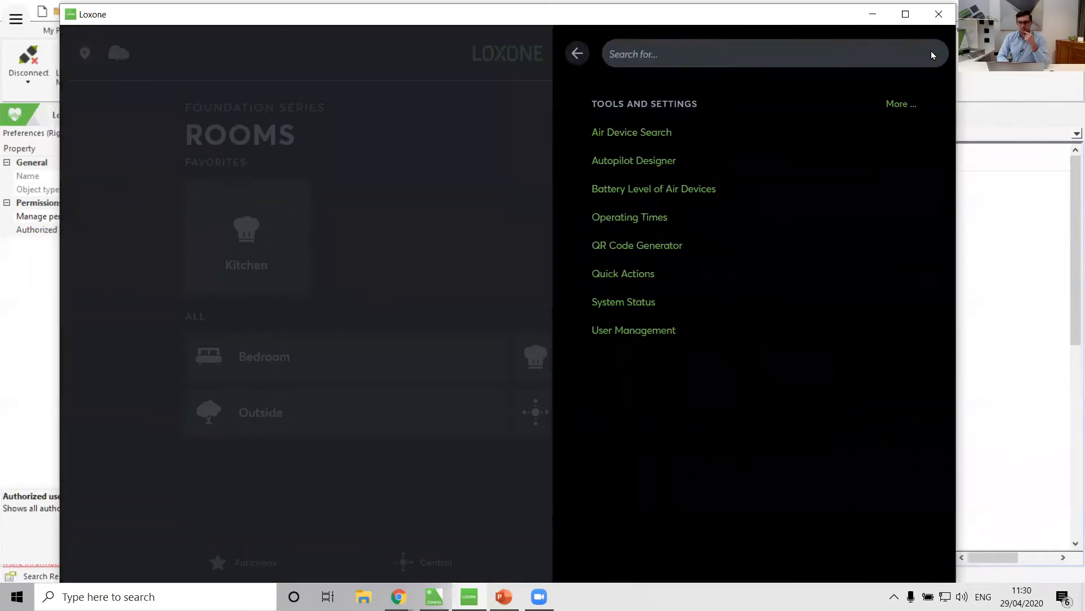
click(649, 331)
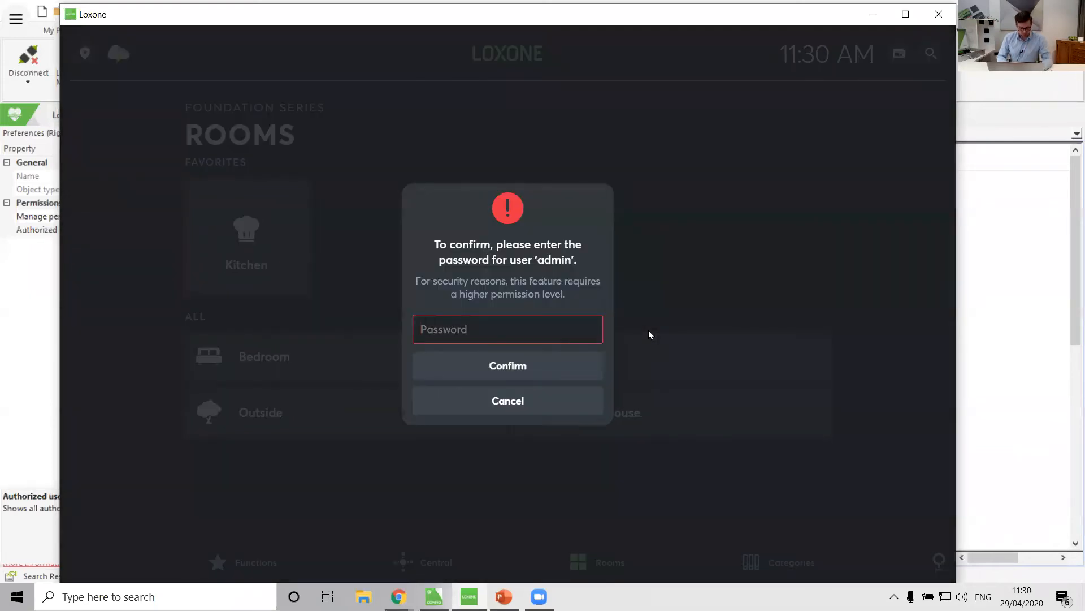
text(a)
key(Return)
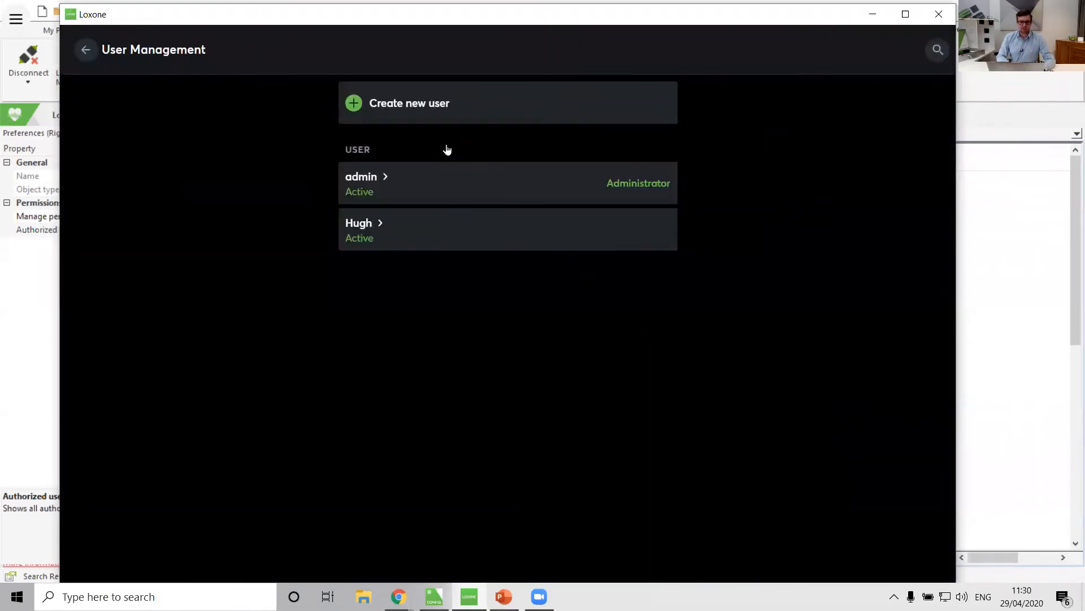
Open the admin user and learn a new NFC tag for it, finishing with the name NFC Tag 1.
click(430, 190)
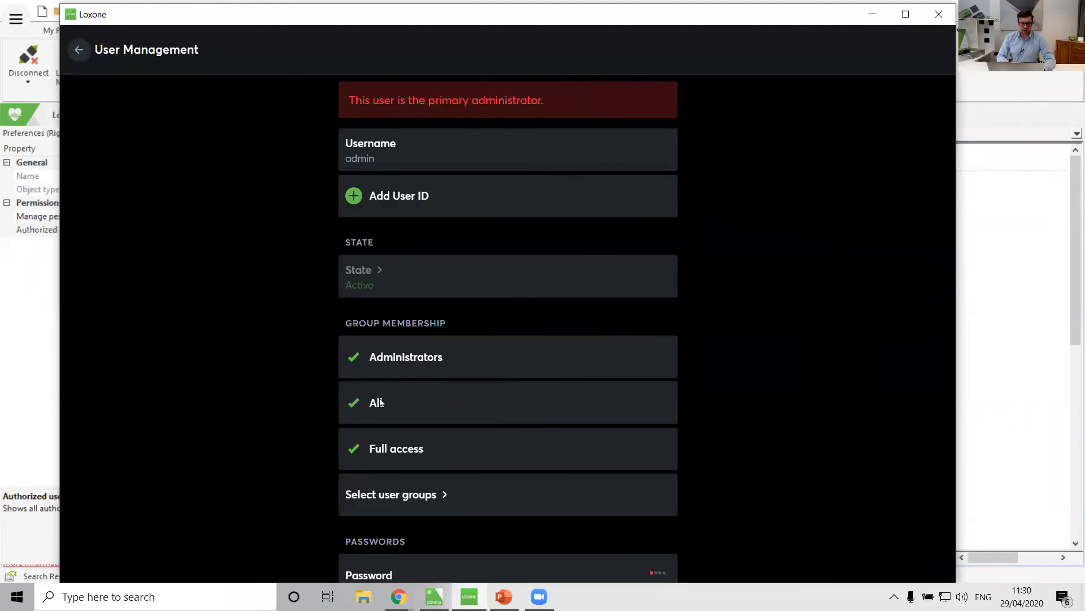
scroll(379, 398, down, 5)
scroll(378, 398, up, 3)
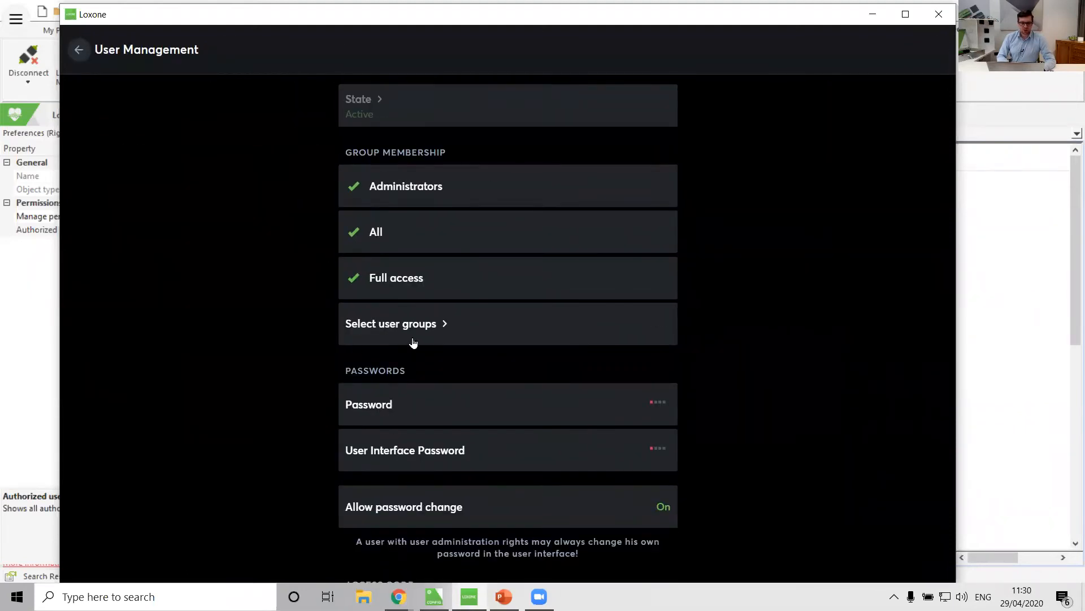
scroll(290, 338, down, 5)
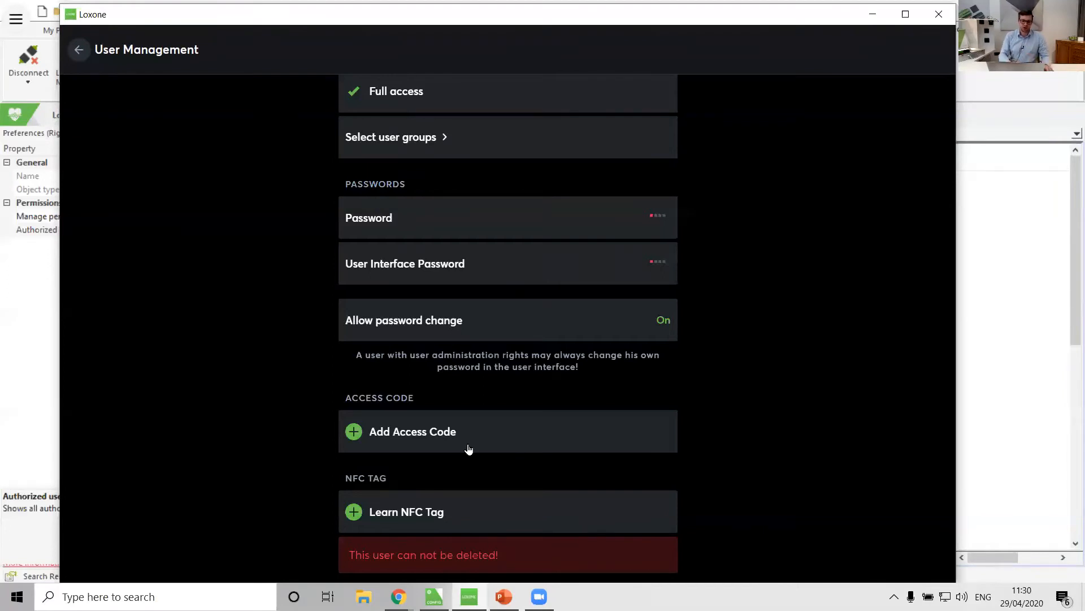
click(413, 521)
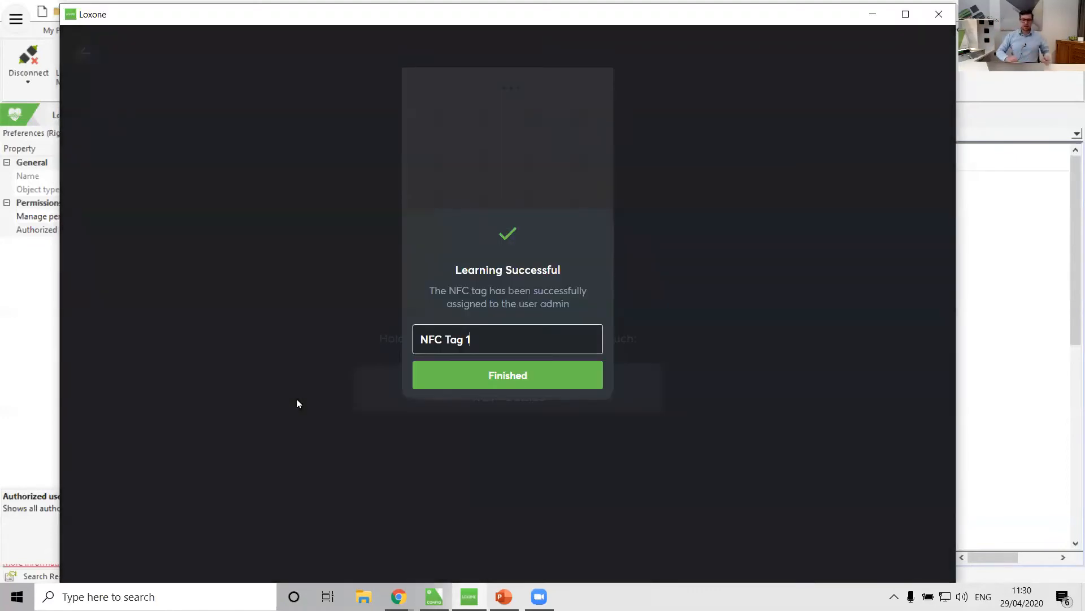
click(531, 381)
Open the NFC Code Touch Tree in the Outside room and review its access history.
click(79, 56)
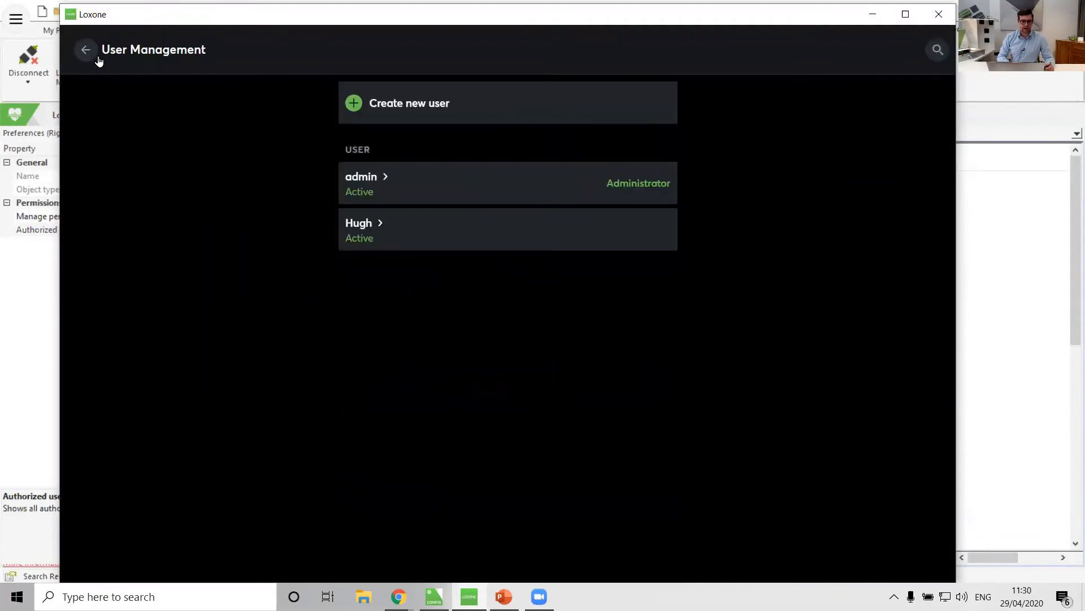
click(82, 54)
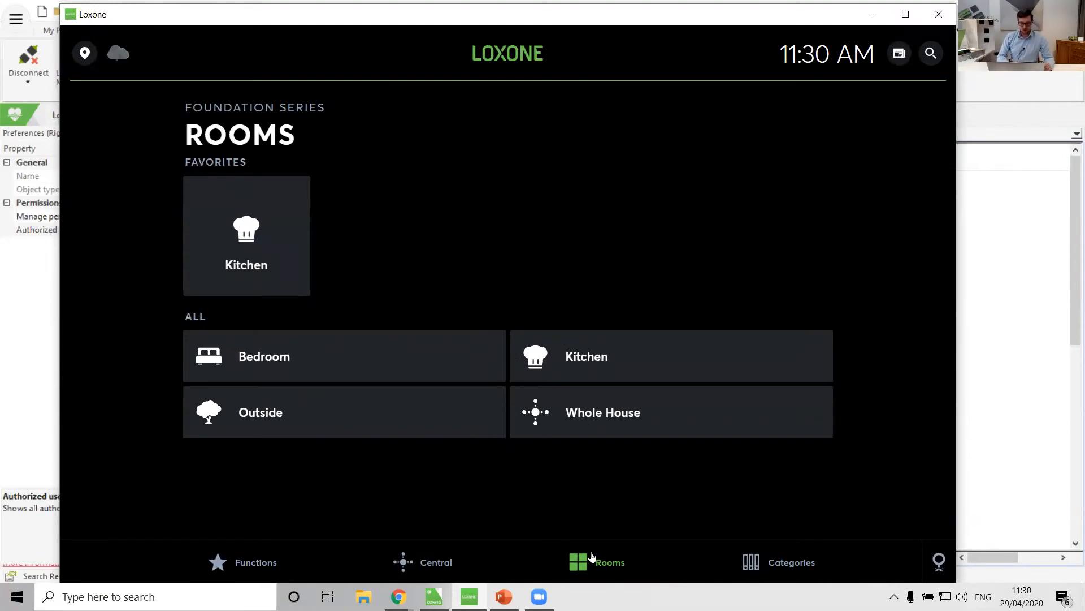
click(232, 405)
click(307, 211)
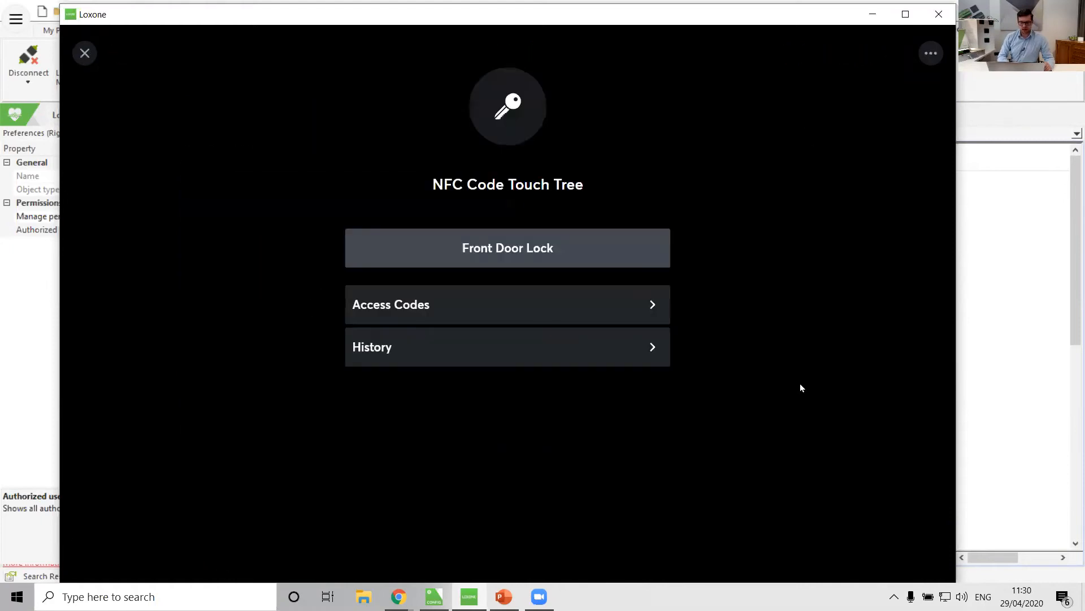
click(531, 360)
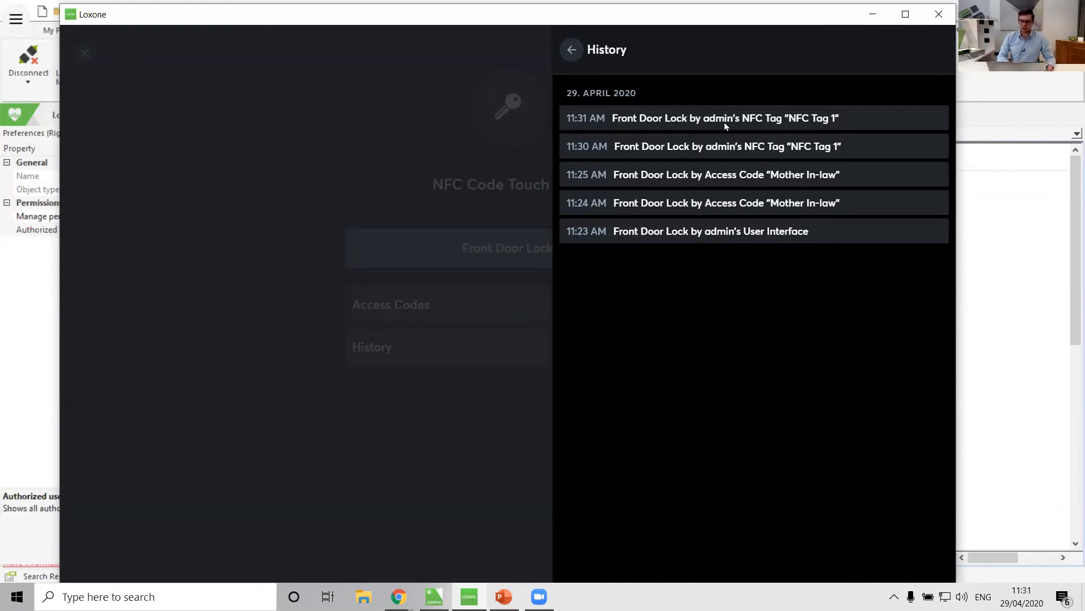
click(561, 53)
Close the app and load the configuration from the Miniserver, overwriting the current project.
click(999, 252)
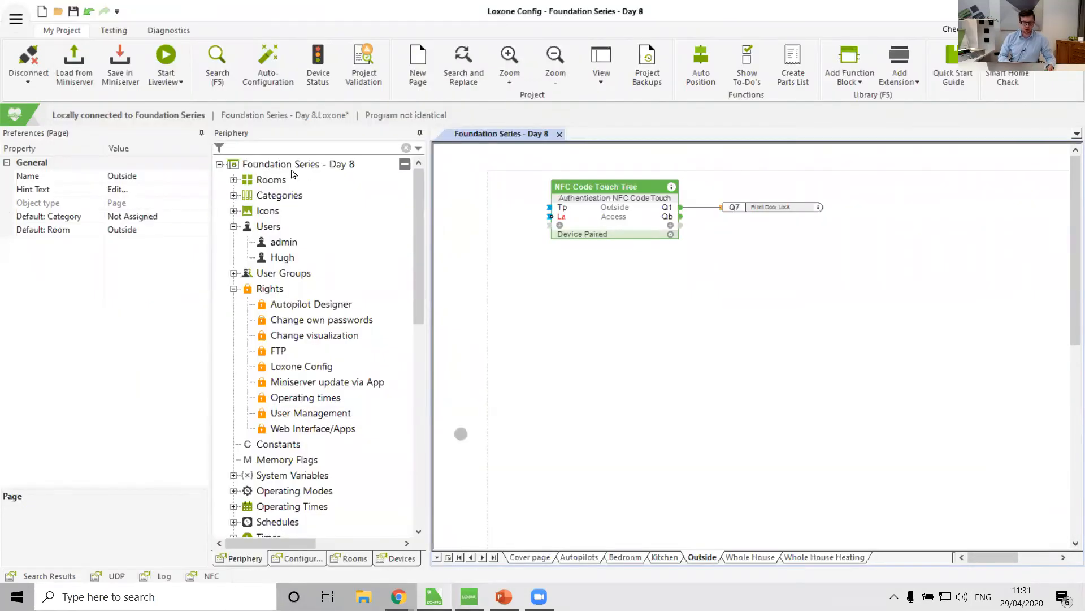
click(81, 79)
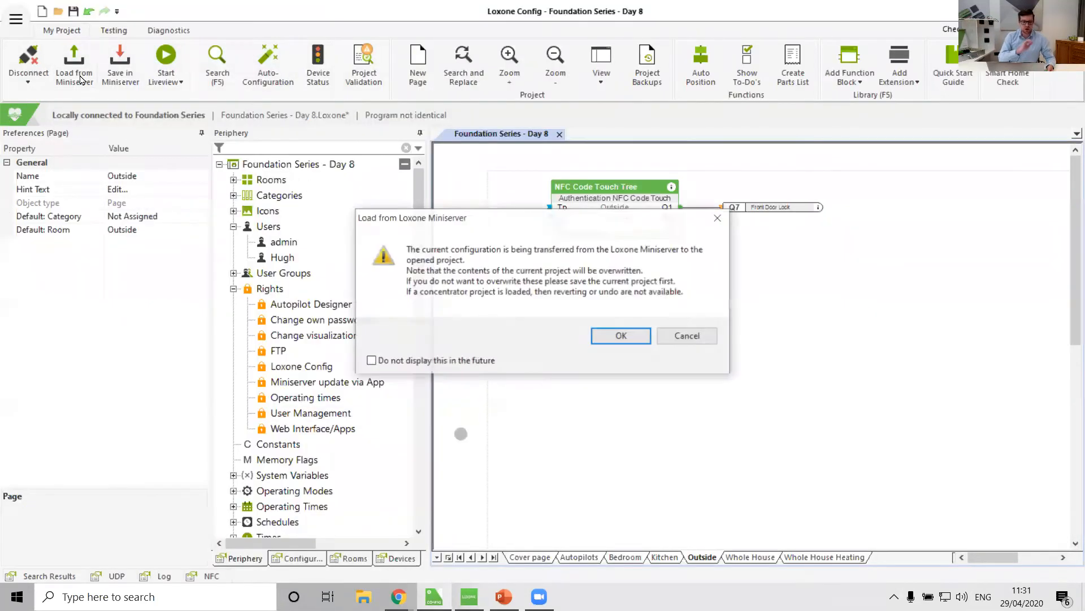
click(620, 338)
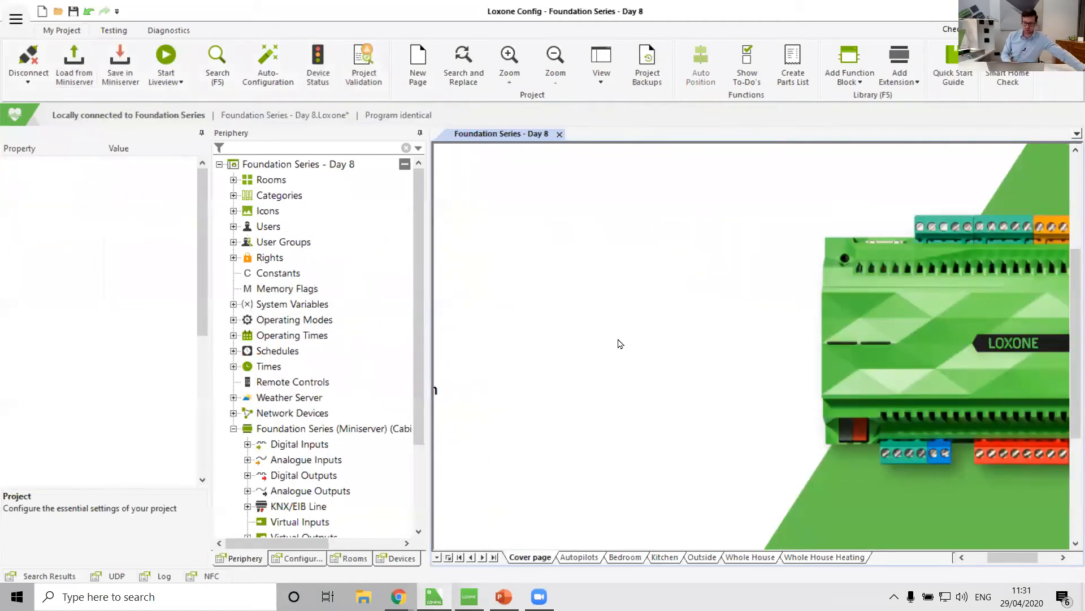
Open the admin user's authentication list and inspect the learned NFC tag entry.
click(233, 226)
click(283, 242)
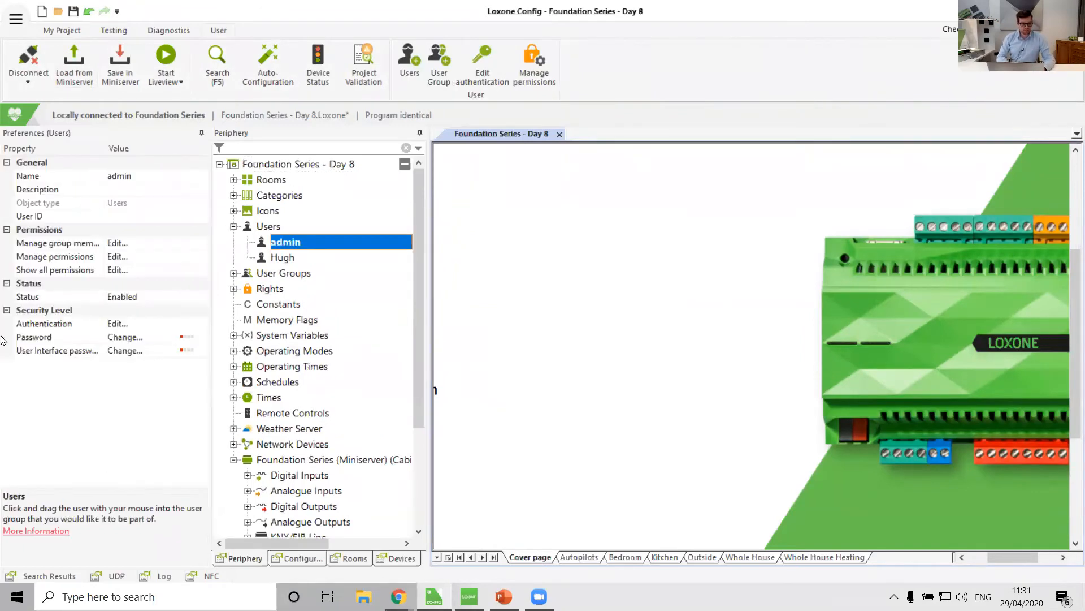
click(202, 328)
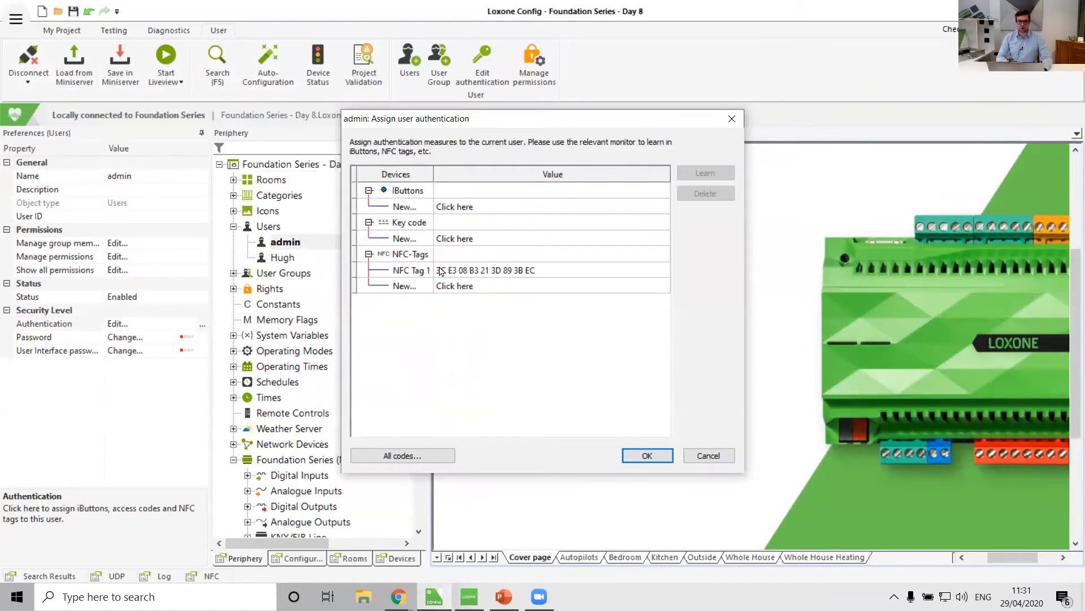
click(518, 271)
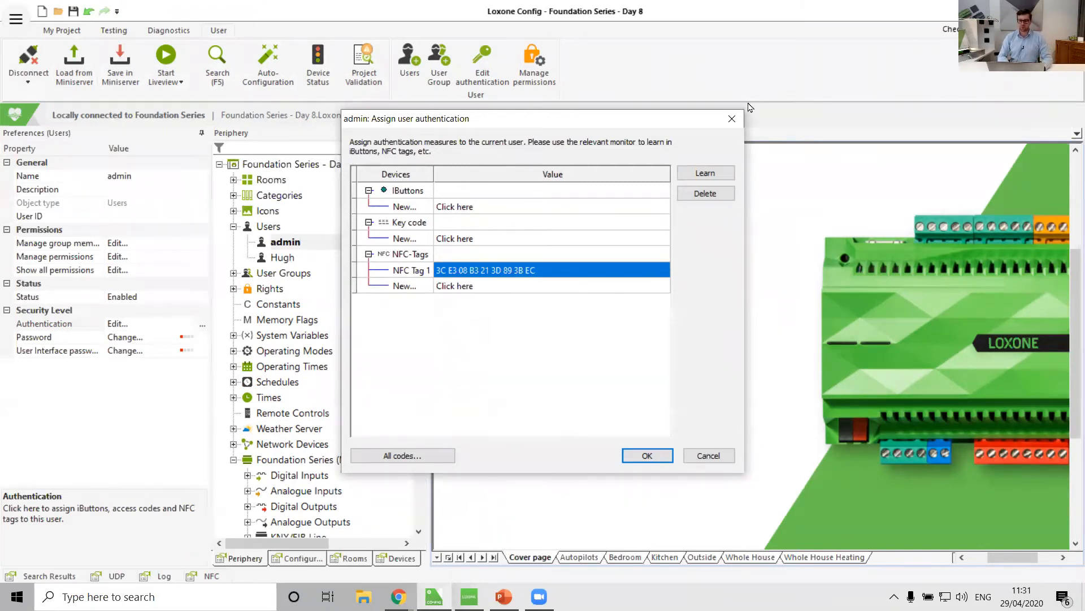
click(732, 118)
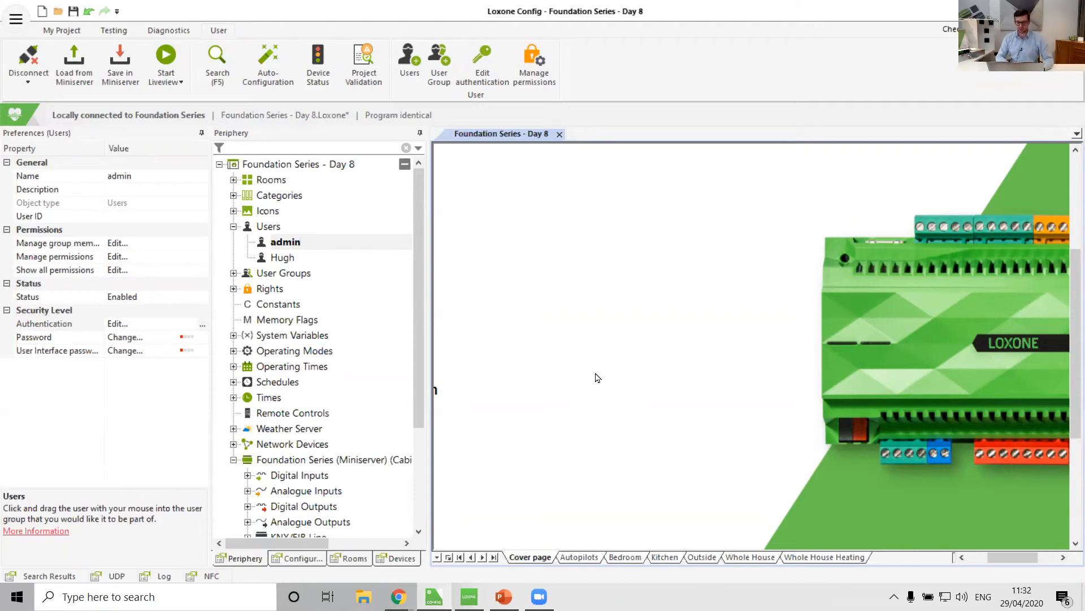
Return to the Outside page and inspect the NFC Code Touch Tree block's properties.
click(702, 557)
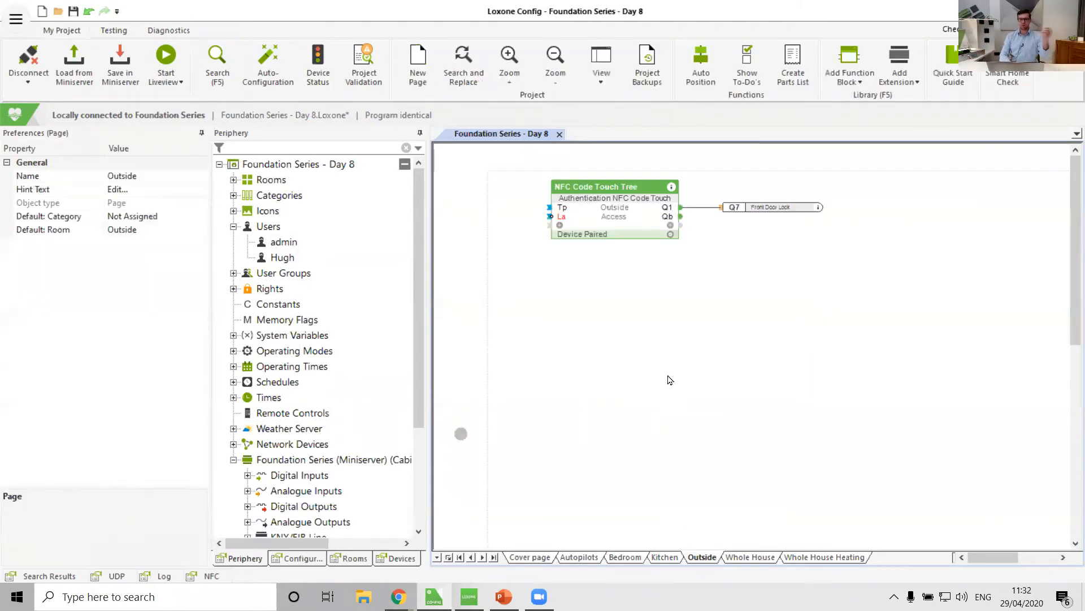
click(613, 217)
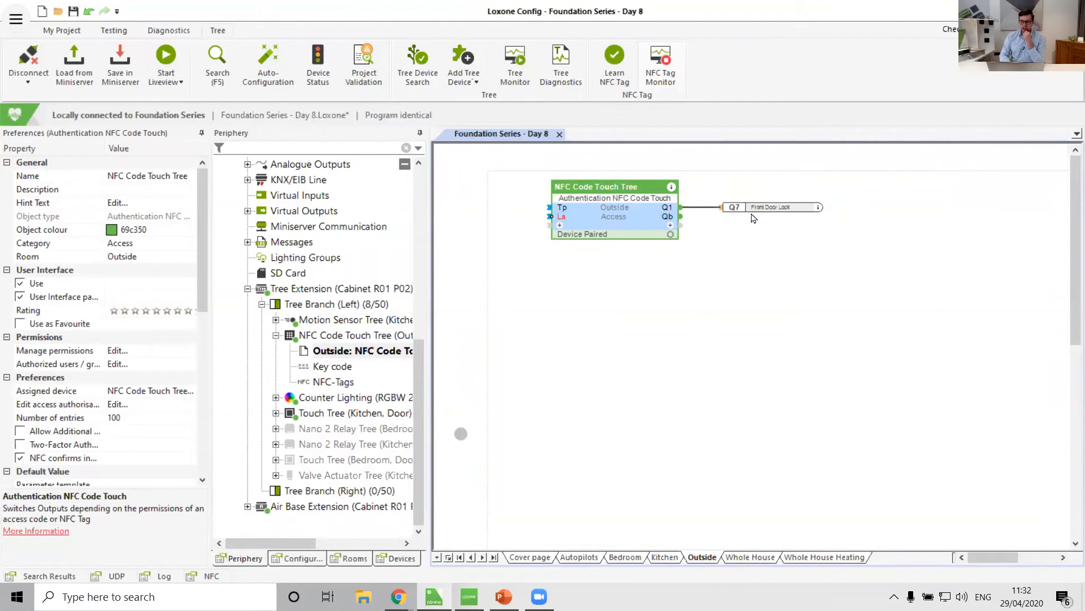
click(629, 303)
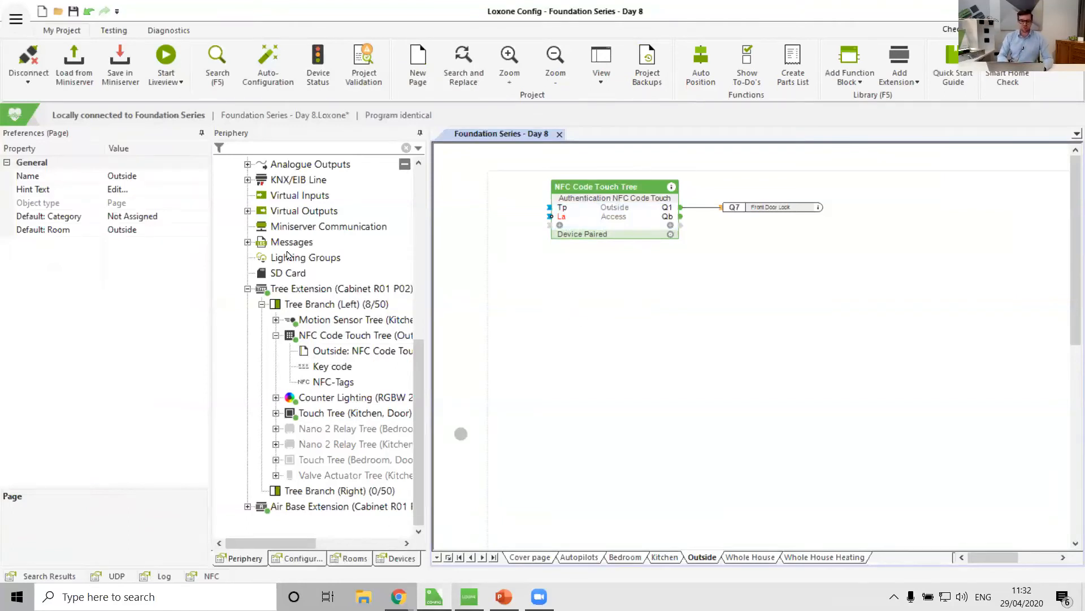
Select Network Devices in the periphery tree and start a Network Device Search.
scroll(320, 251, up, 5)
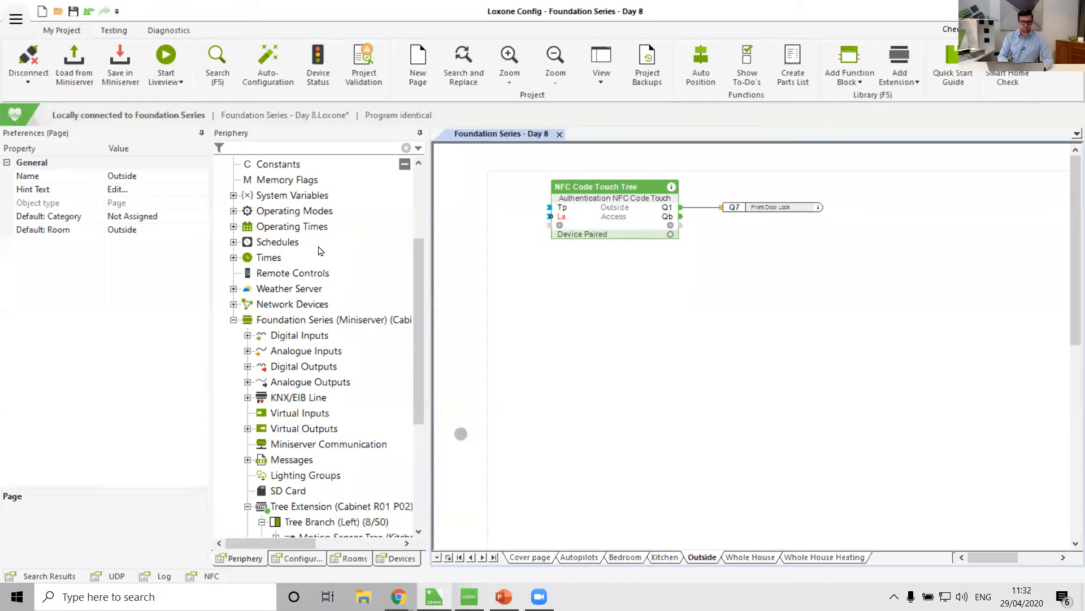
click(233, 304)
click(281, 306)
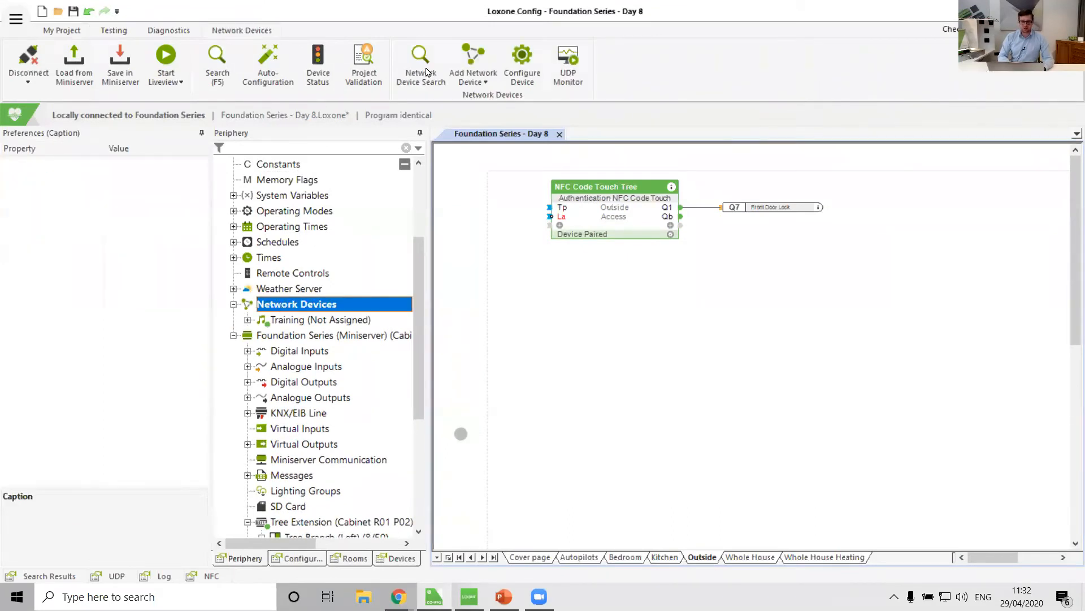
click(469, 79)
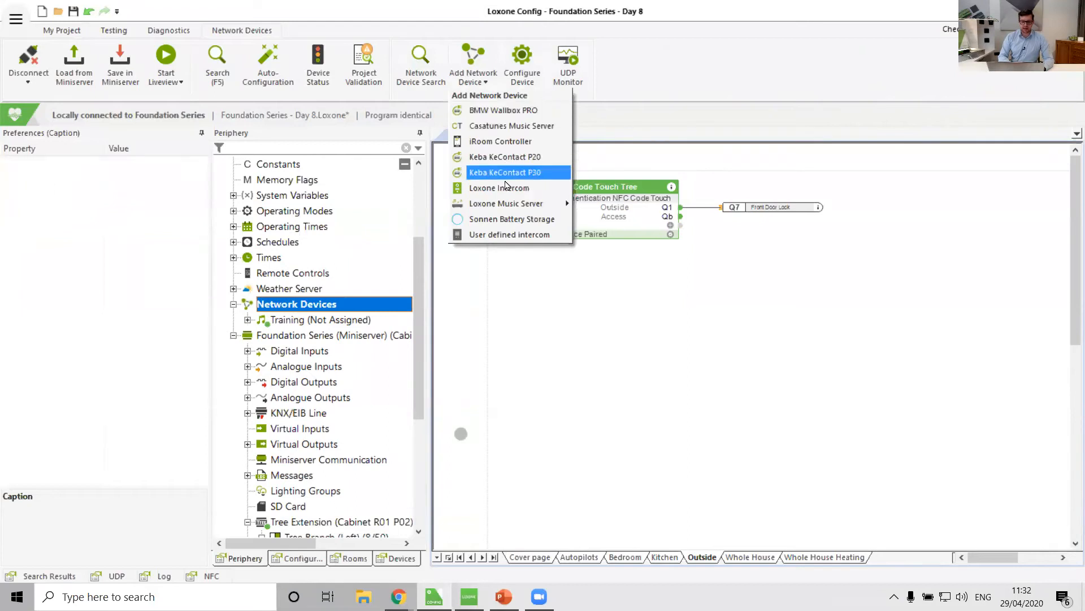
click(556, 422)
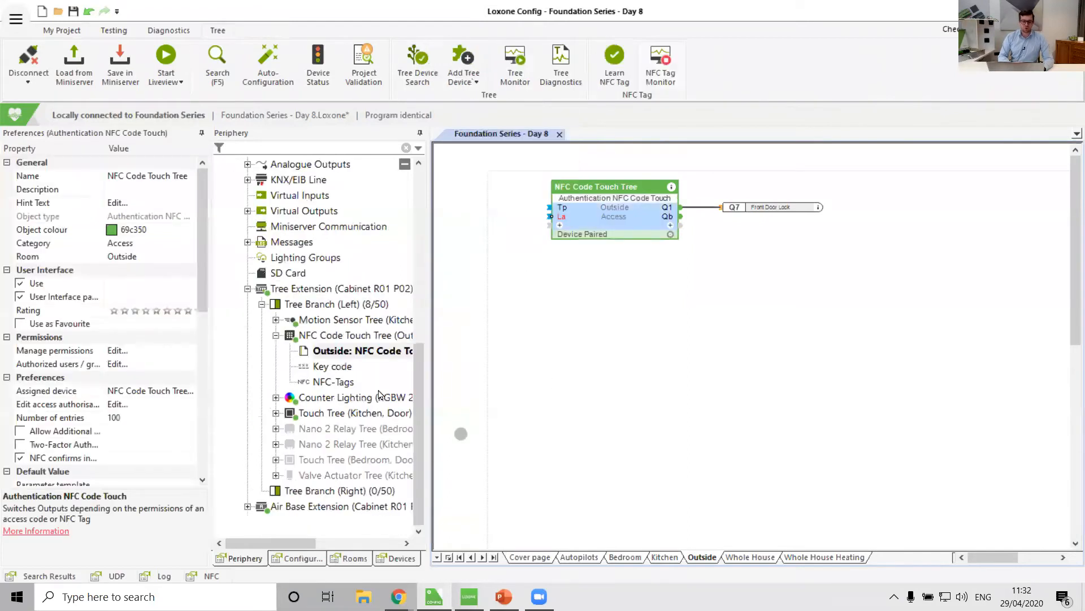
scroll(299, 238, up, 4)
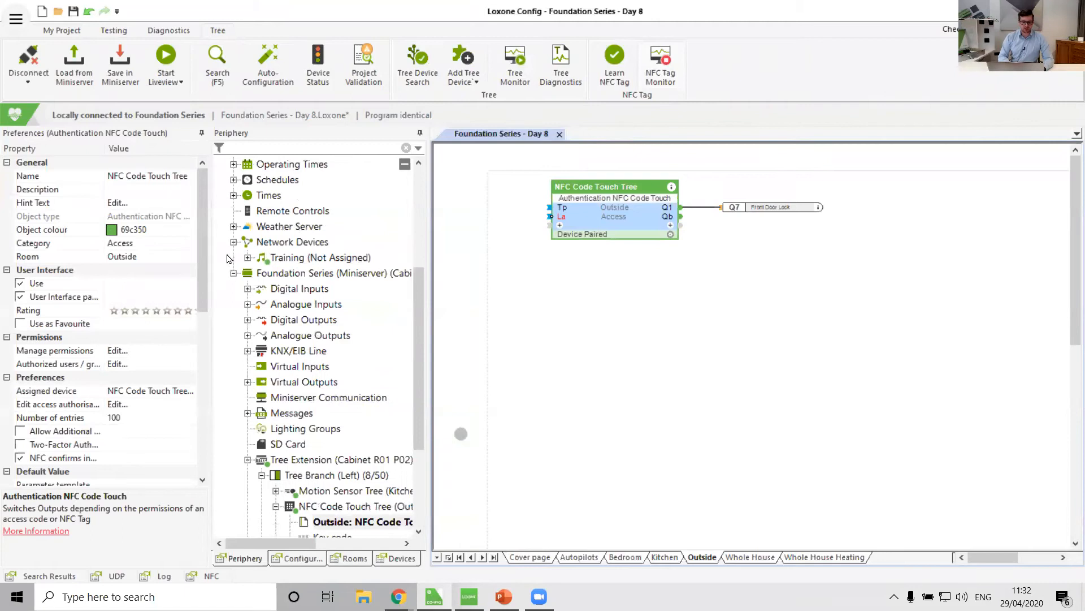
click(289, 242)
click(421, 70)
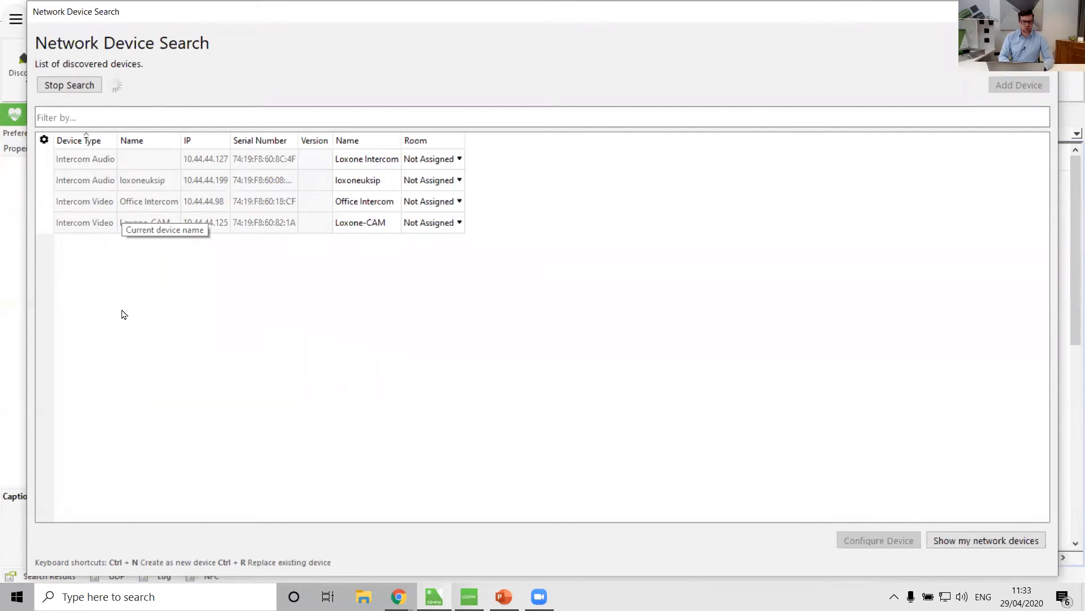
Inspect the discovered intercom devices and their serial numbers in the search list.
click(87, 206)
click(92, 223)
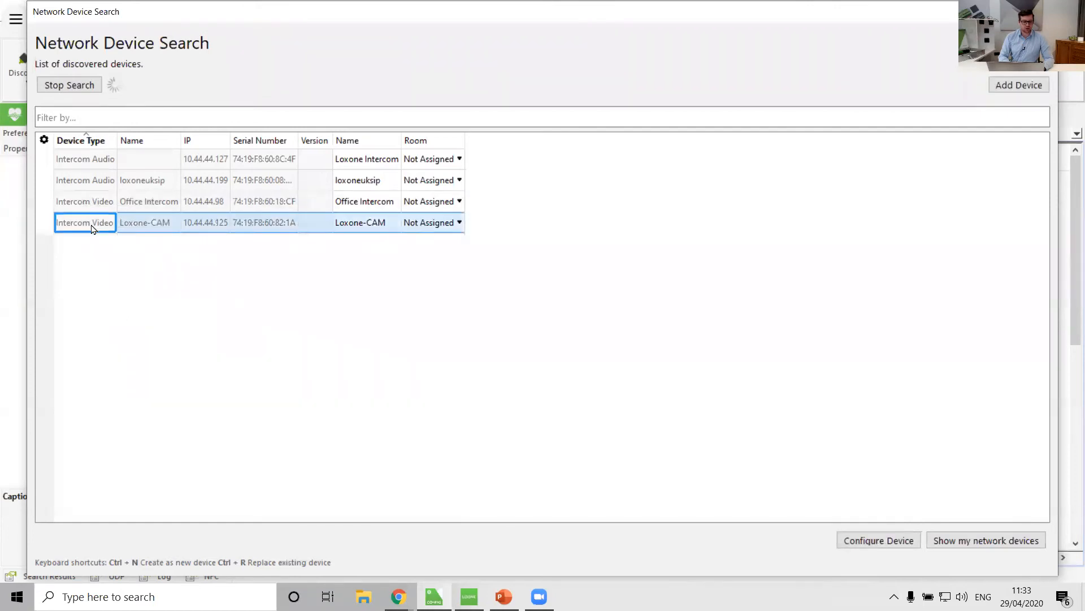
click(96, 183)
click(98, 164)
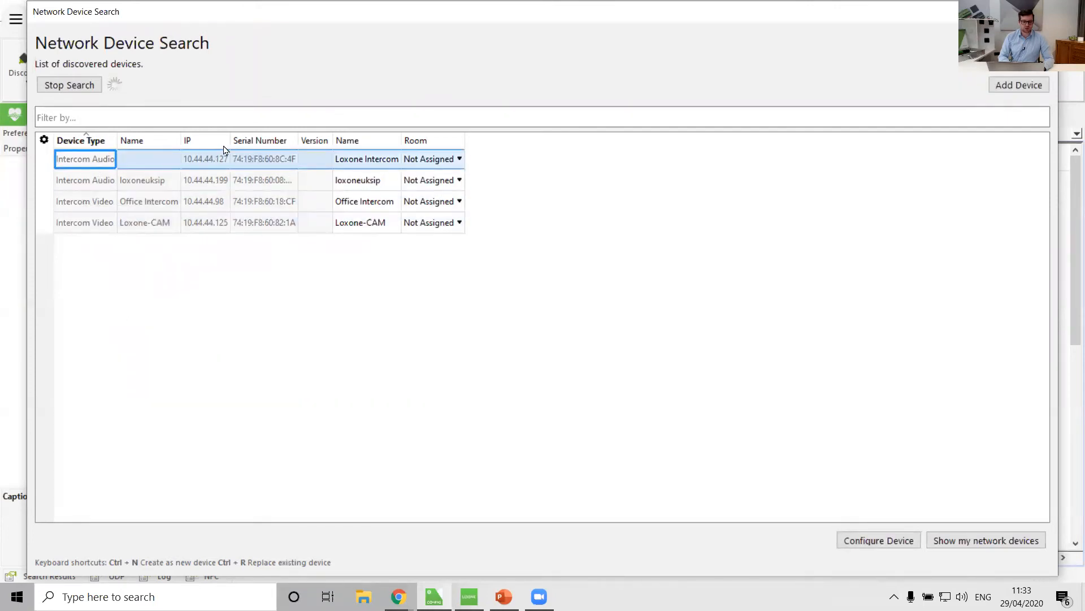
drag(236, 138, 292, 139)
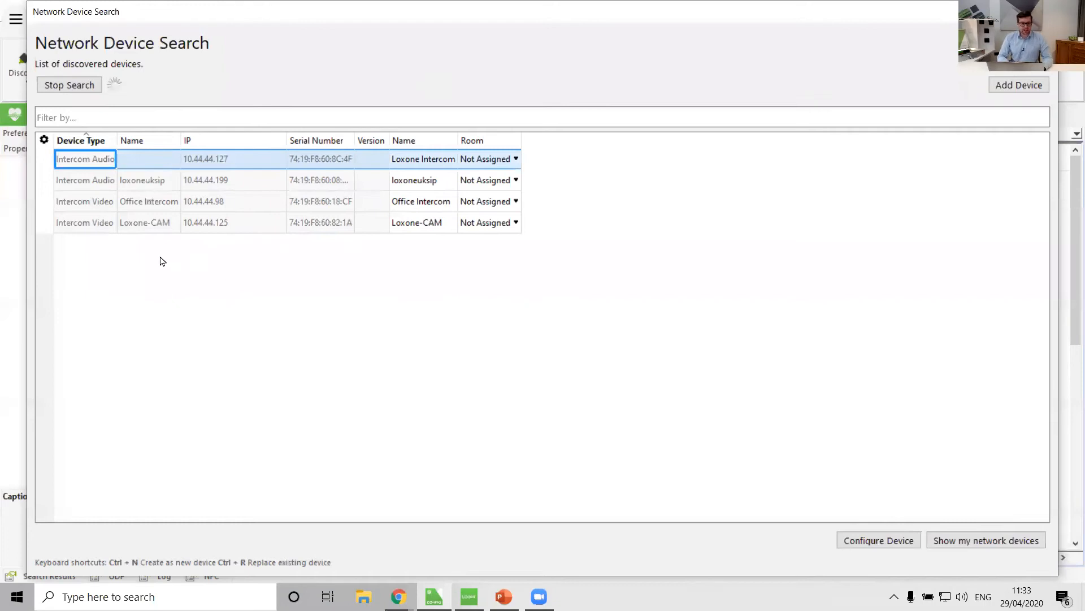
Rename the Loxone-CAM video intercom to Front Door Intercom.
click(94, 226)
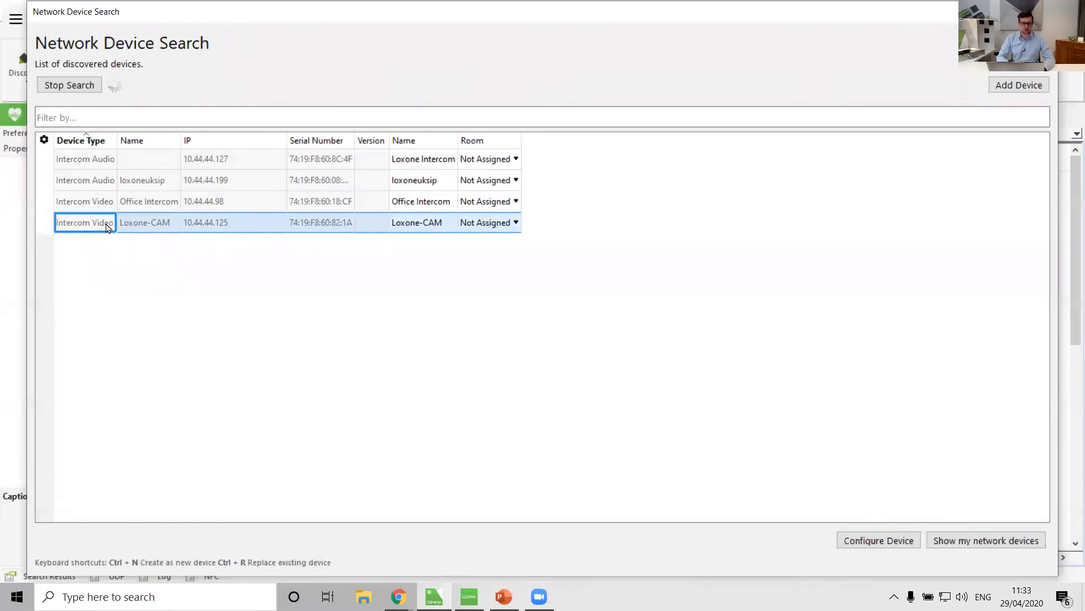
click(426, 227)
click(426, 224)
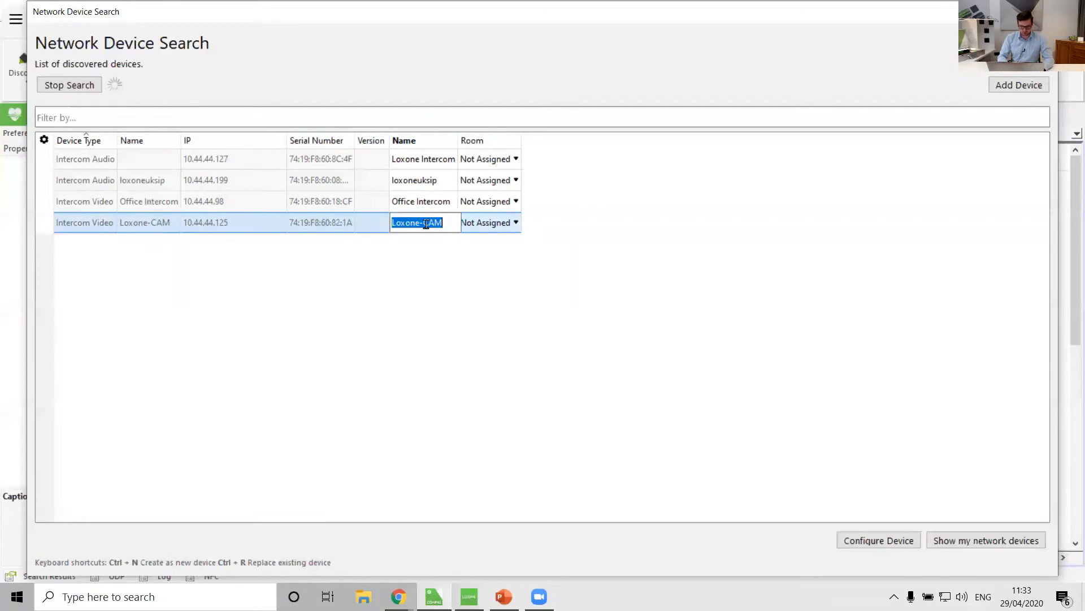
text(Front Door)
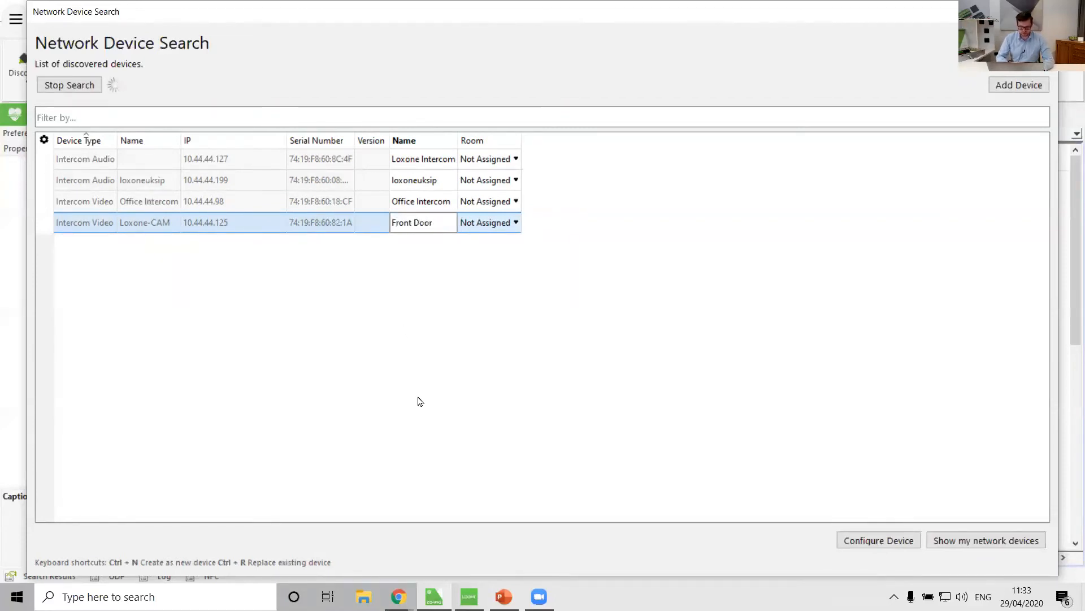
text( Intercom)
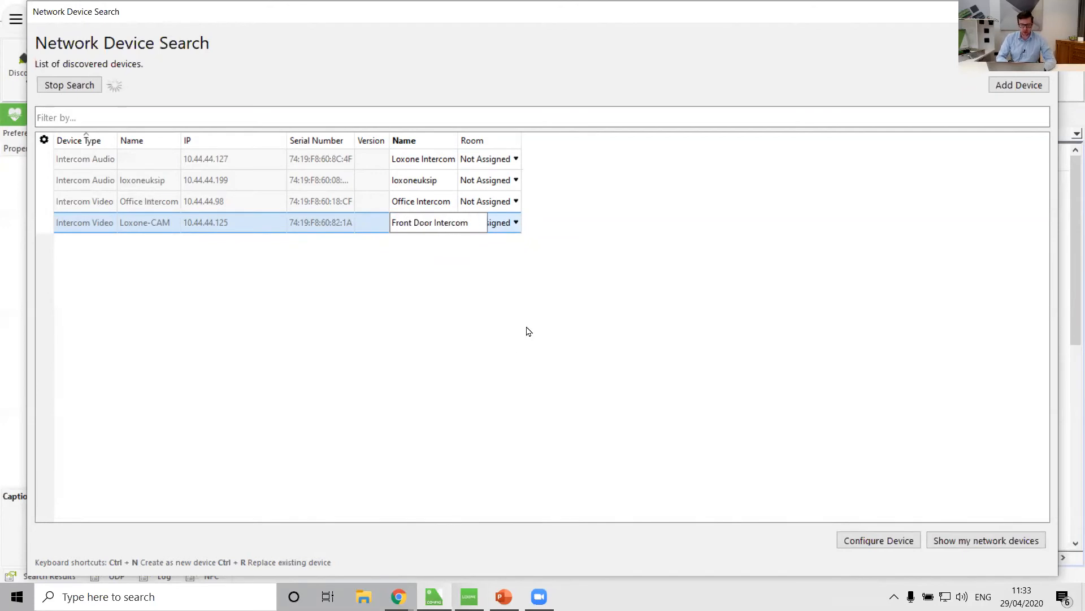
Assign the Front Door Intercom to the Outside room and add it to the project.
click(516, 229)
click(513, 223)
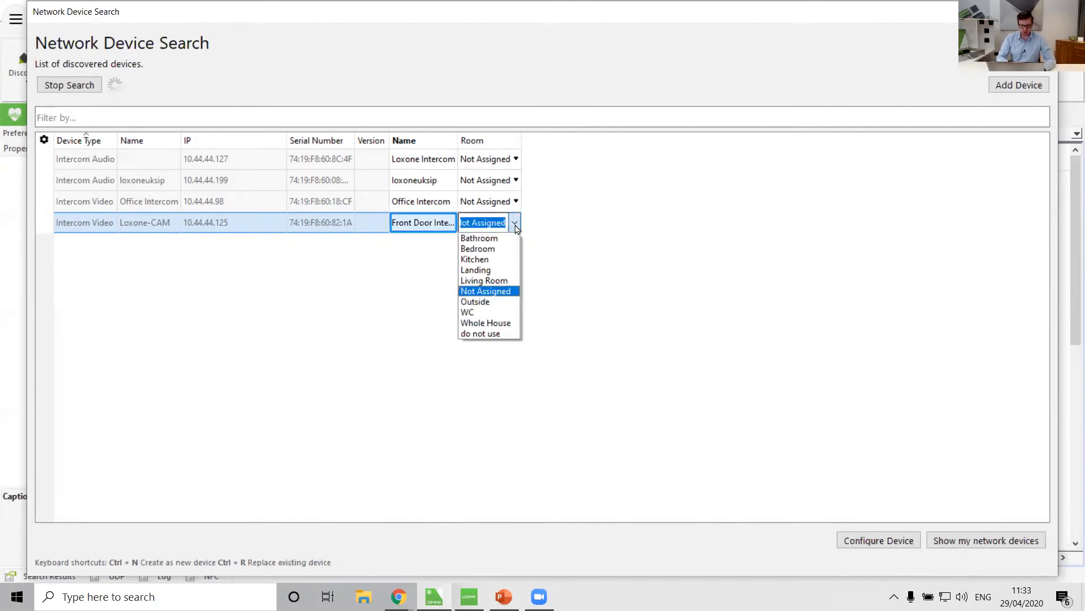
click(482, 303)
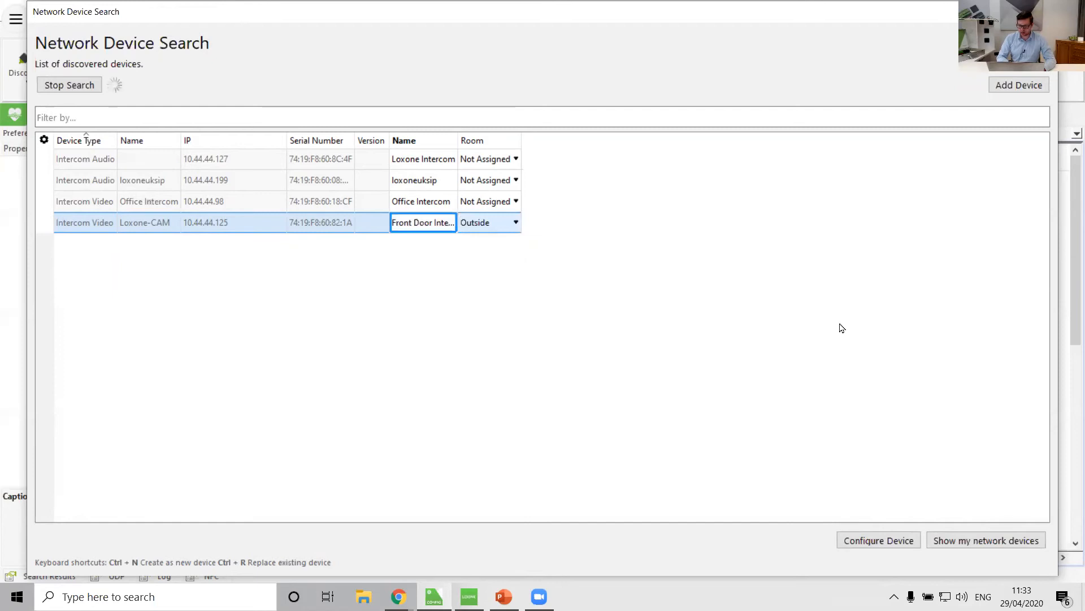
click(1038, 88)
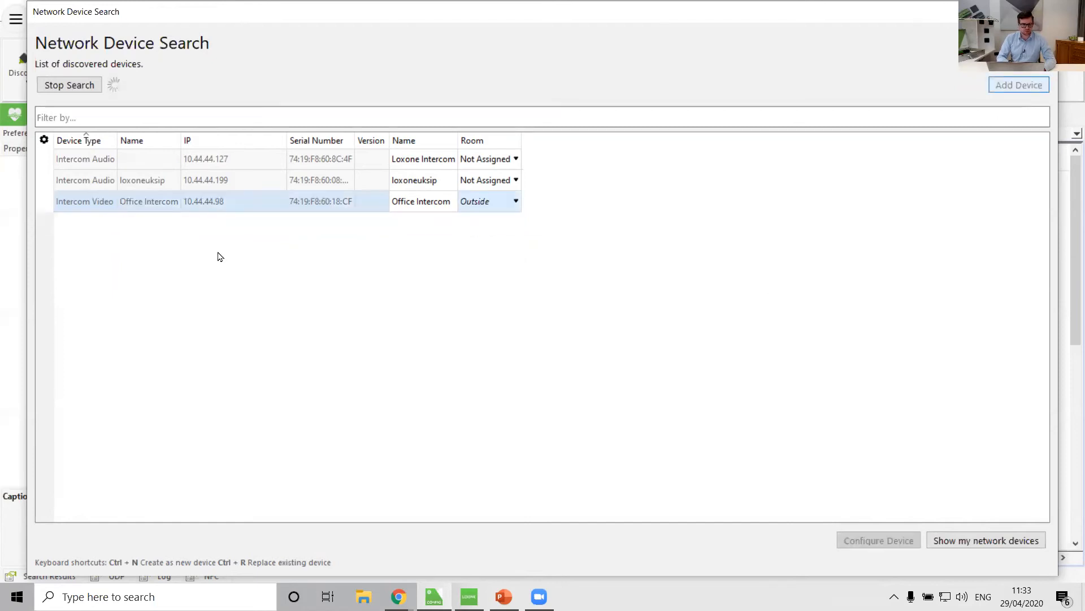
Add the Loxone Intercom audio device at 10.44.44.127 and close the search dialog.
click(86, 163)
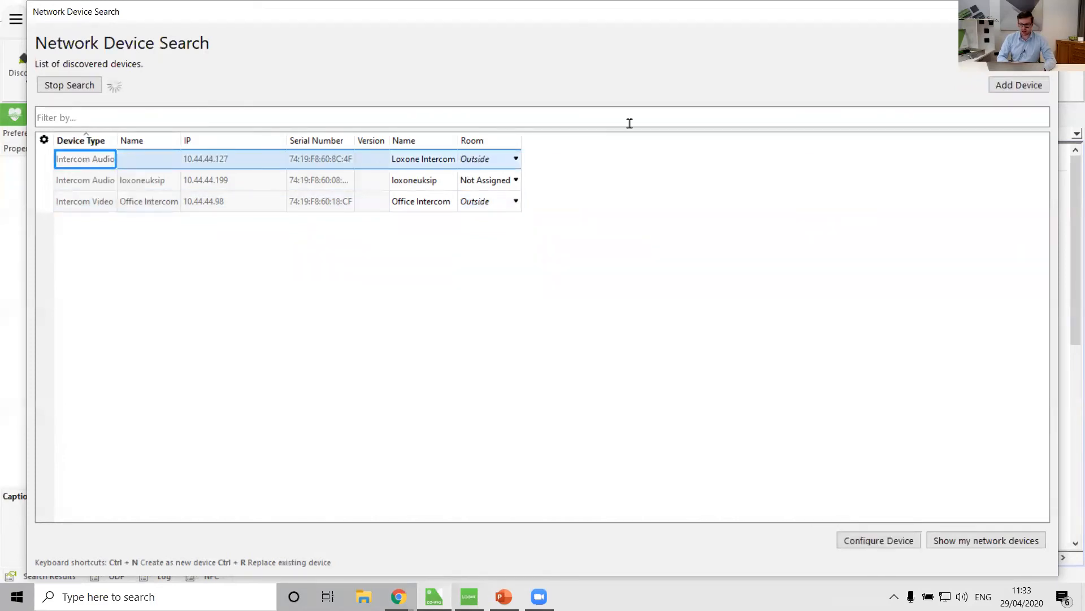
click(1027, 91)
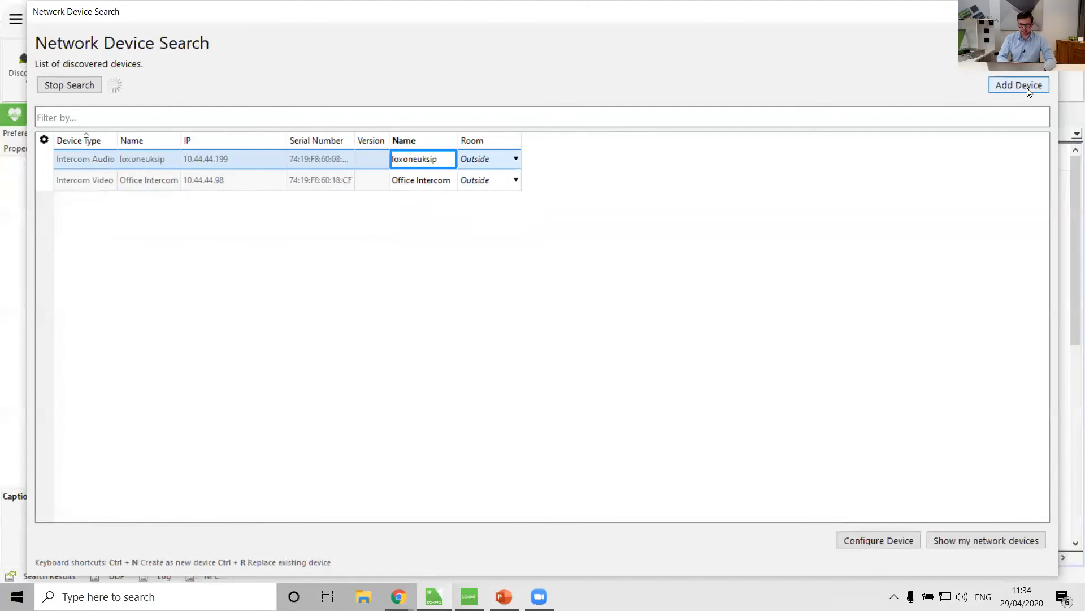
click(1044, 11)
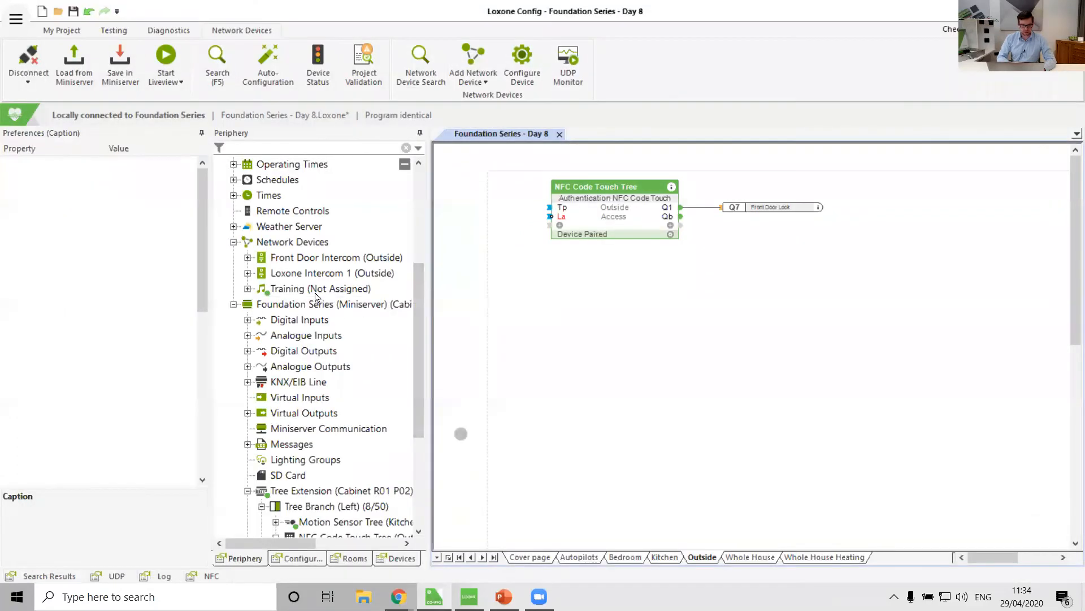
Compare the properties of Loxone Intercom 1 and Front Door Intercom, including host and camera login fields.
click(304, 274)
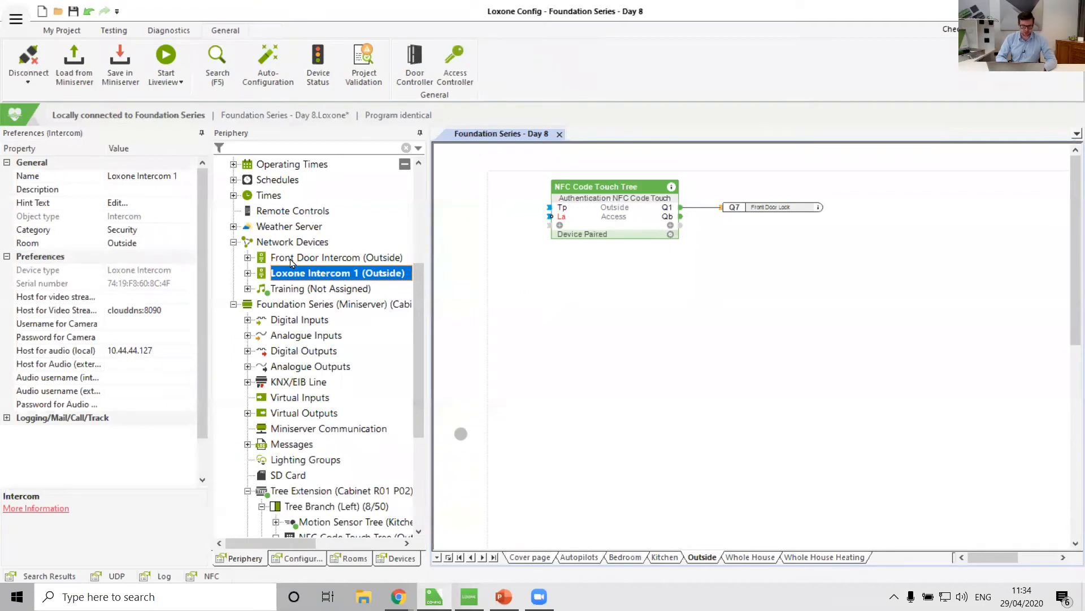
click(292, 261)
click(285, 274)
click(94, 351)
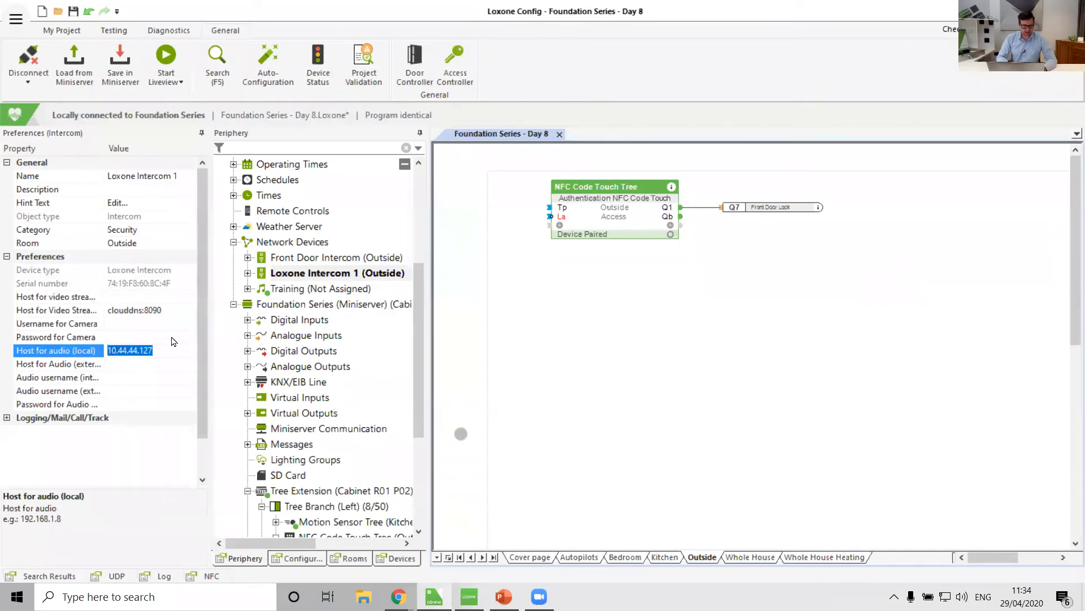
click(334, 258)
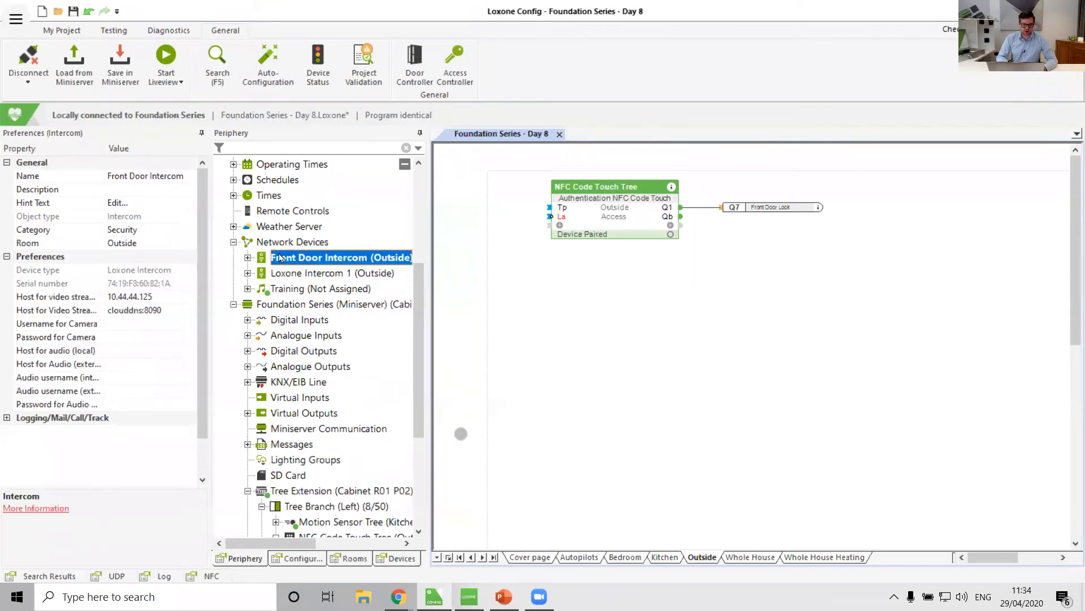
click(80, 298)
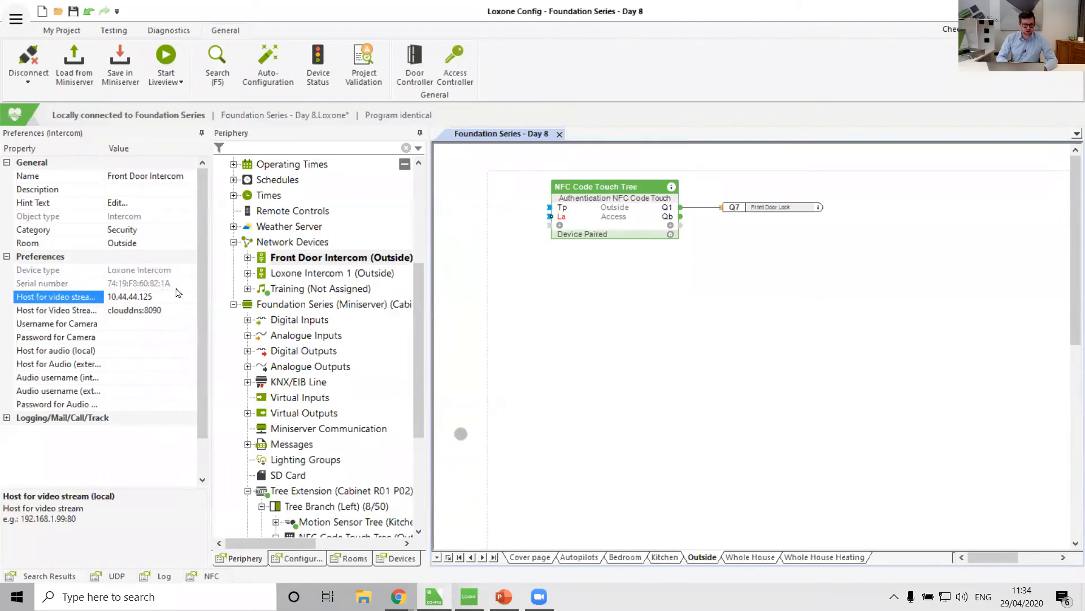
click(68, 312)
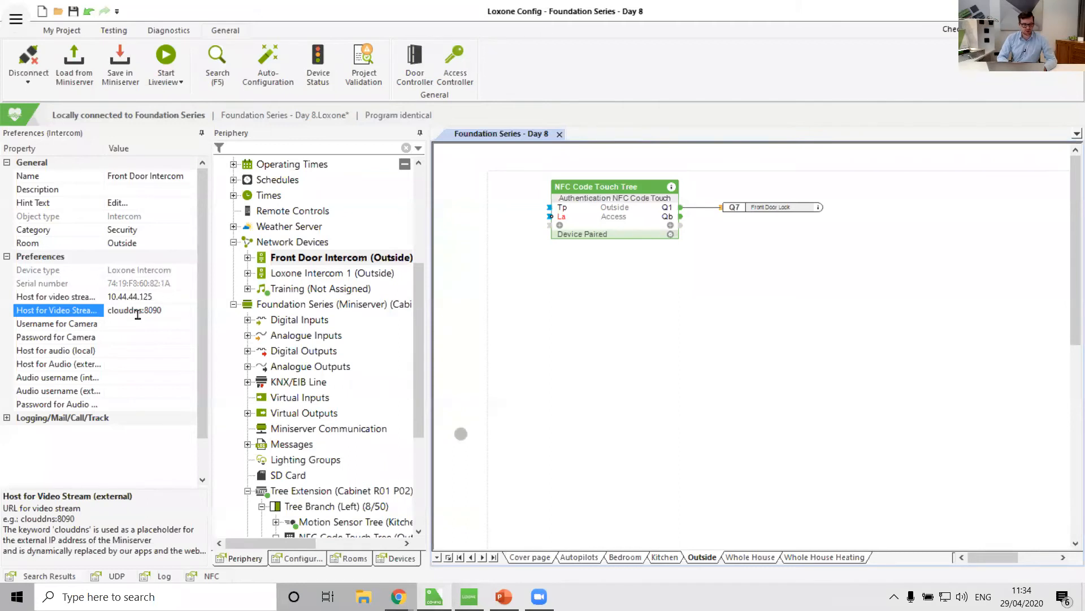
click(68, 324)
click(92, 337)
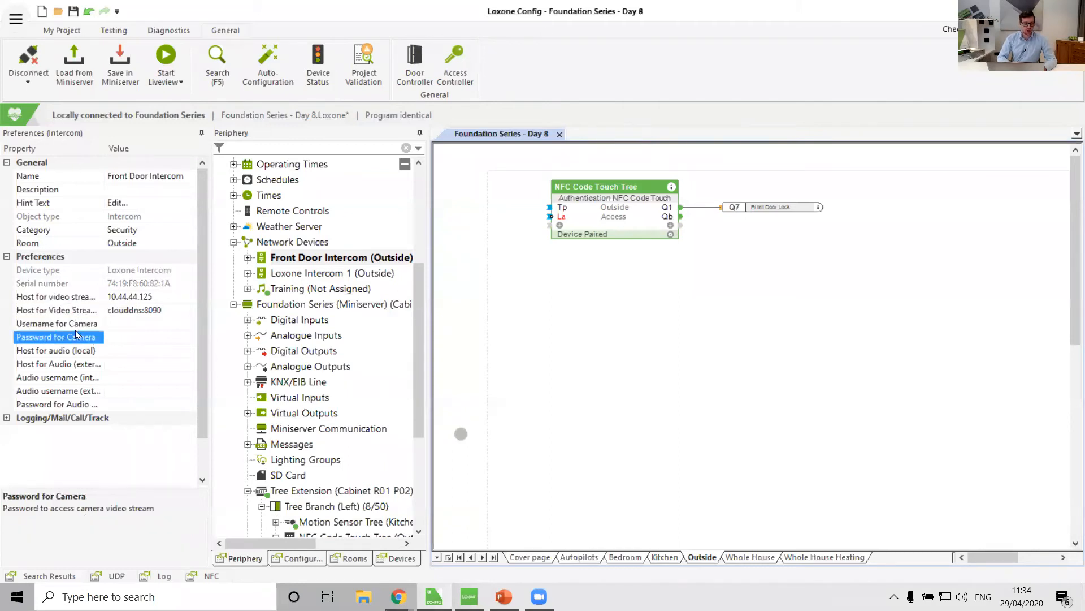
key(Up)
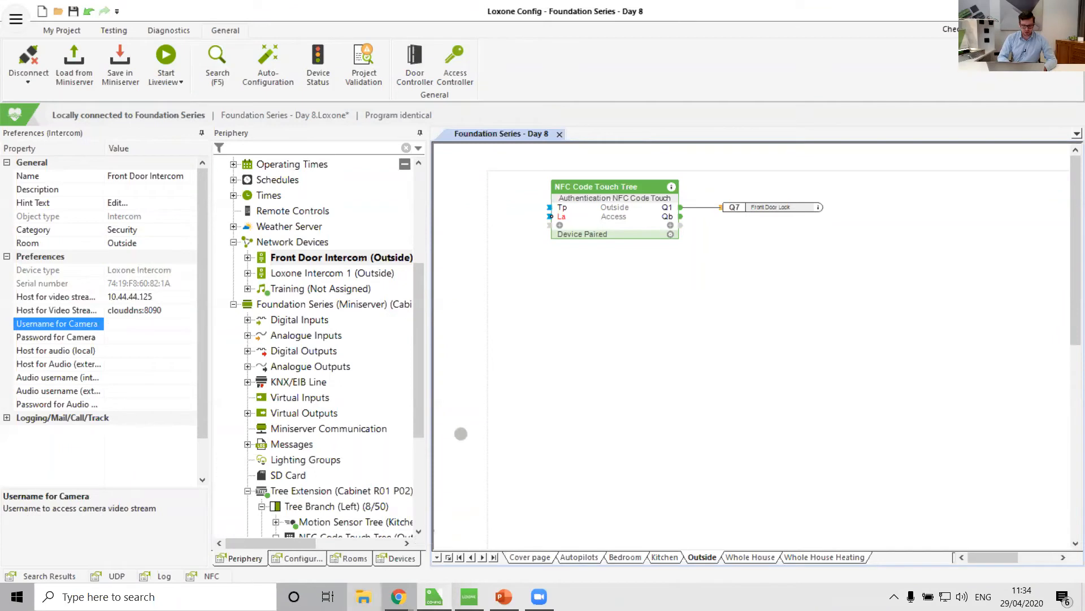
Open the video intercom's web interface at 10.44.44.125 in a new Chrome window and sign in with the admin username and password.
click(398, 596)
right_click(398, 596)
click(379, 524)
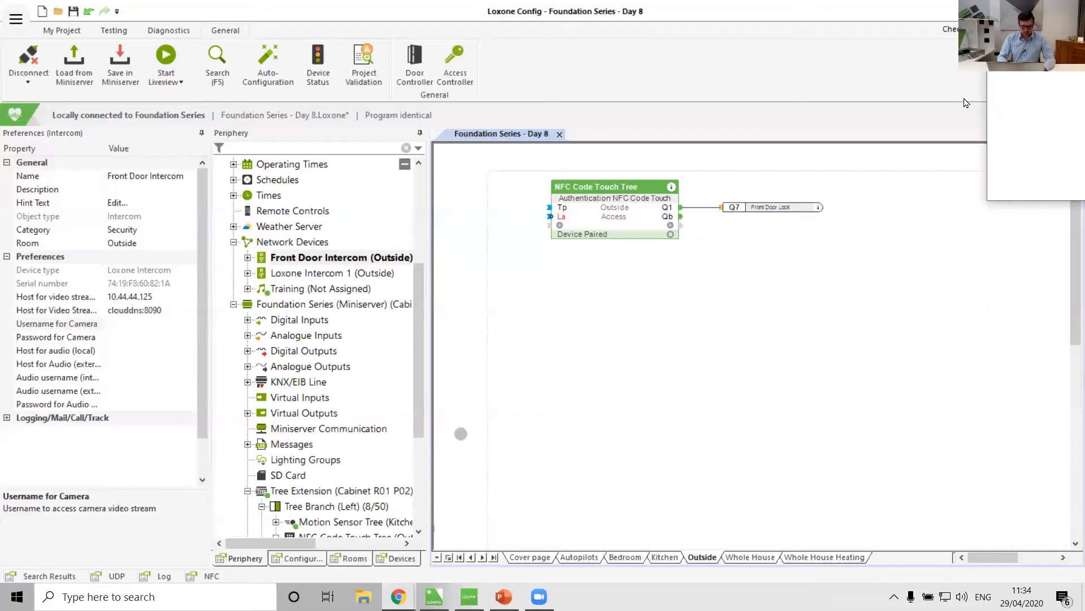
text(10.44.)
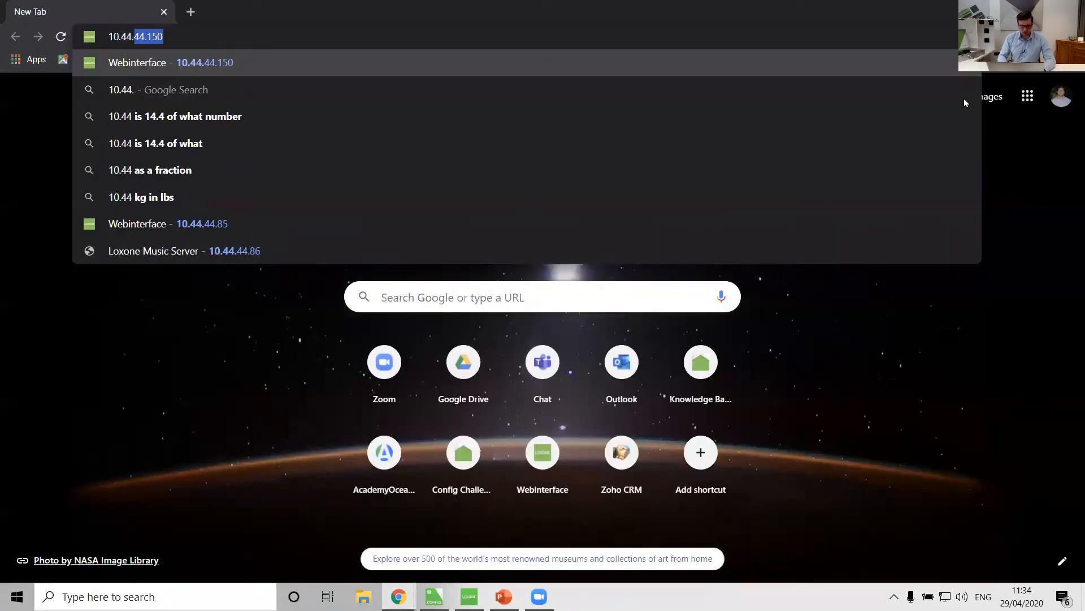
text(44.1)
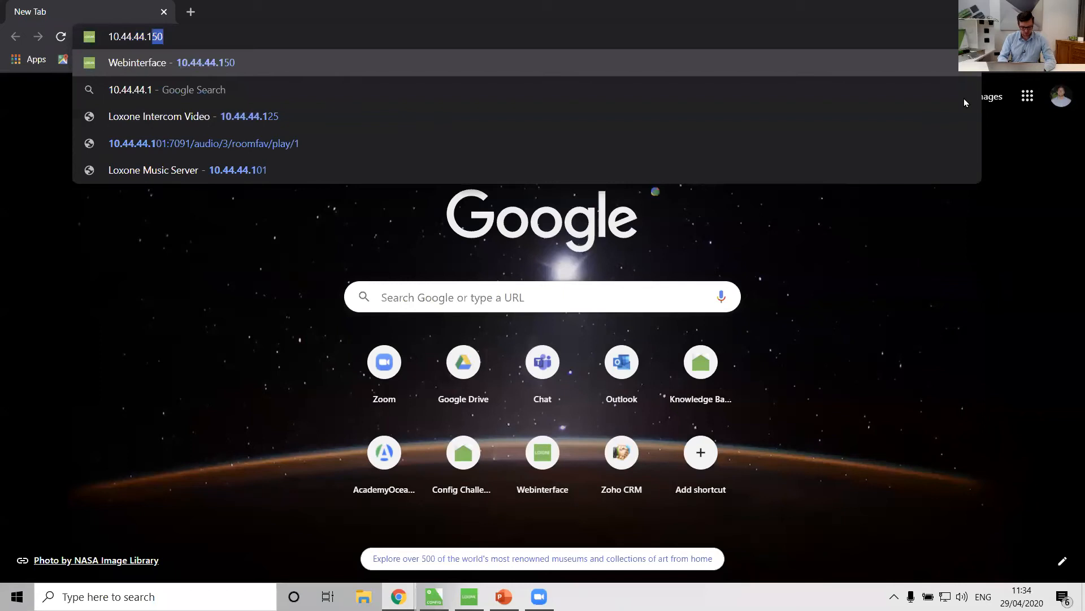
text(25)
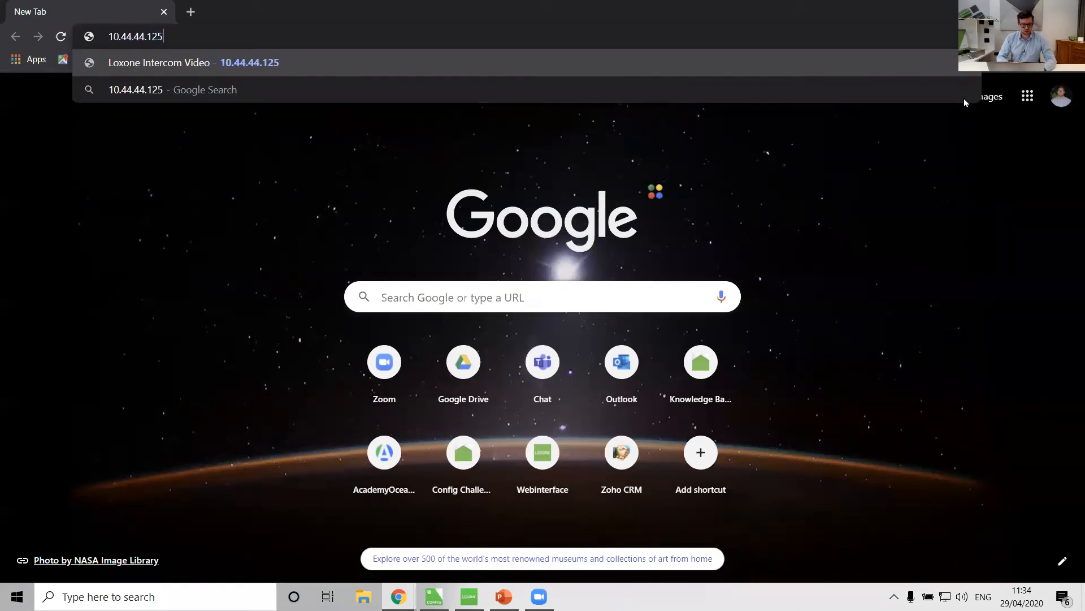
key(Return)
text(admin)
key(Tab)
text(admi)
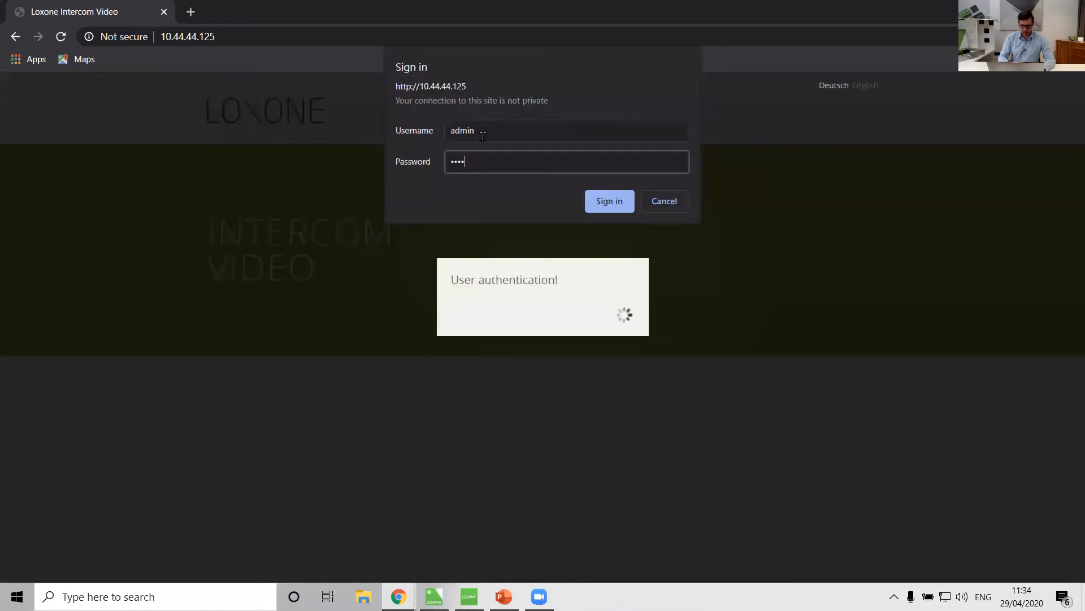
text(n)
key(Return)
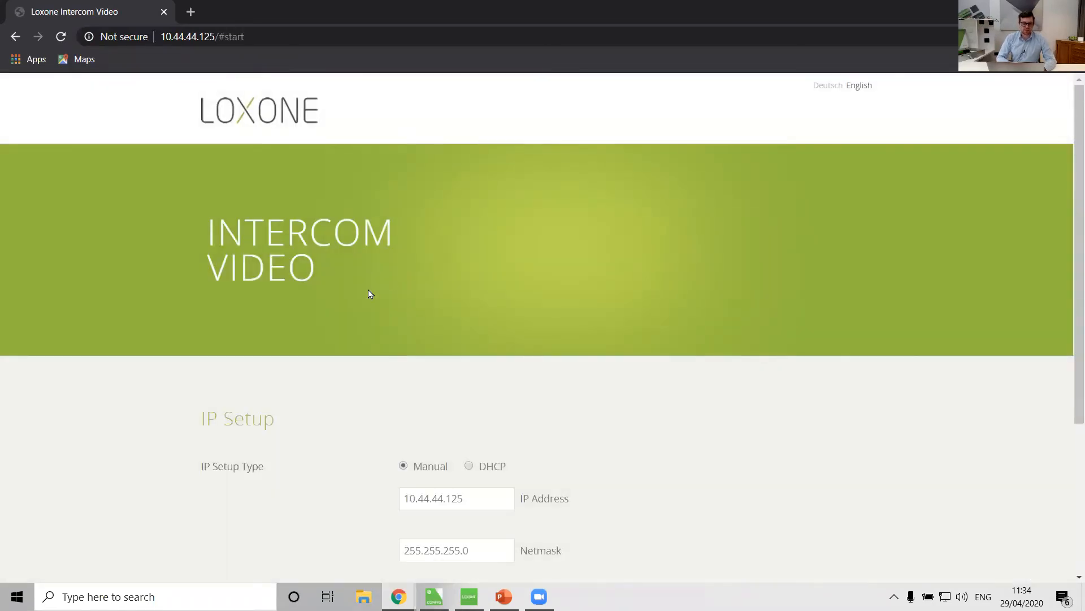
Examine the intercom's IP setup and User Management page, then return to Loxone Config.
scroll(470, 334, down, 4)
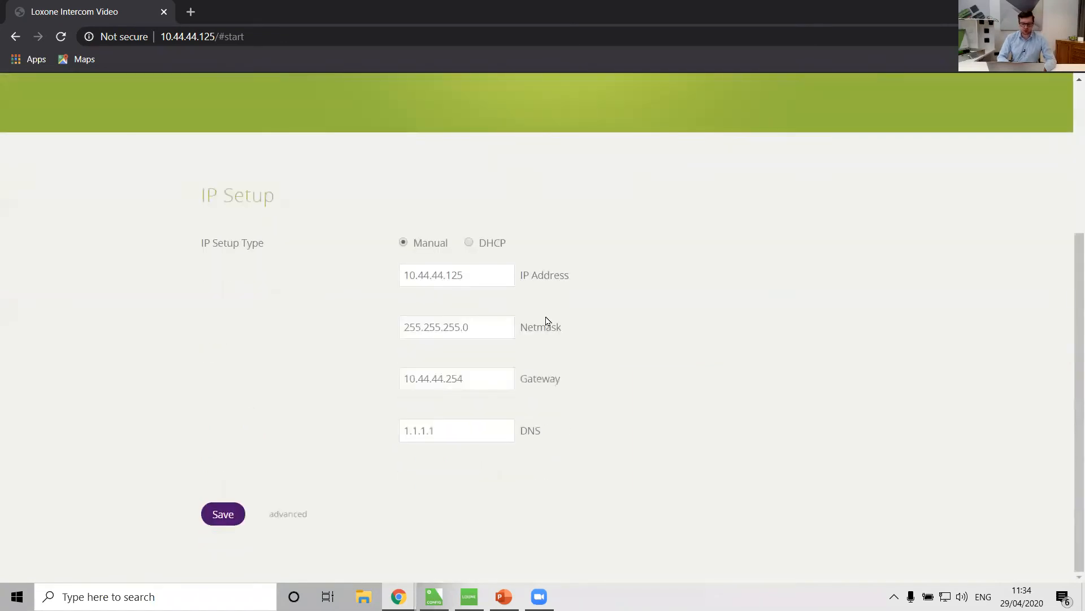
click(289, 516)
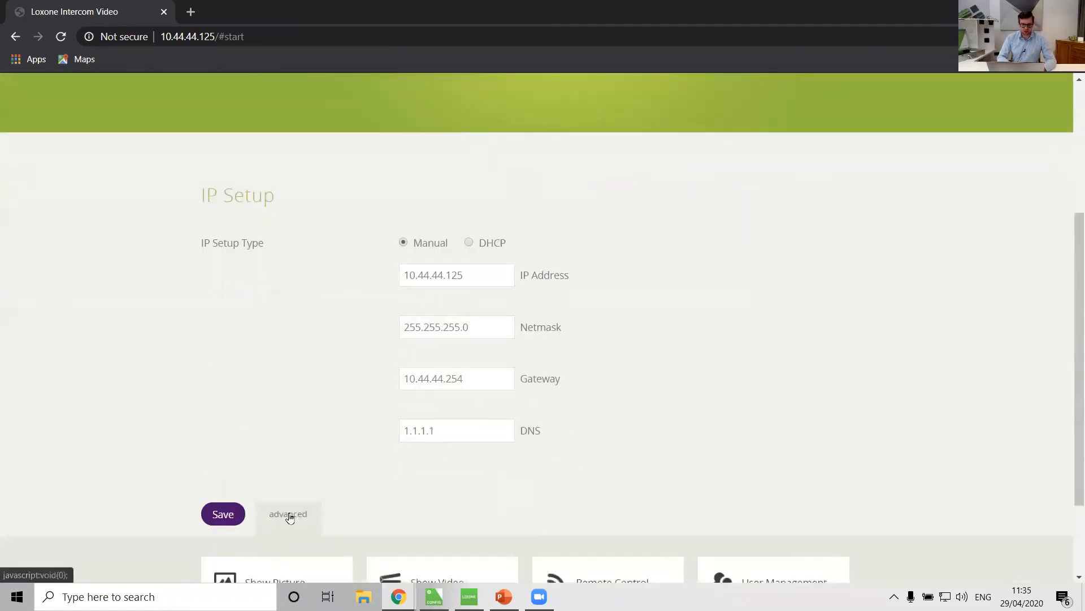
scroll(289, 517, down, 2)
click(783, 484)
scroll(494, 318, down, 2)
click(453, 234)
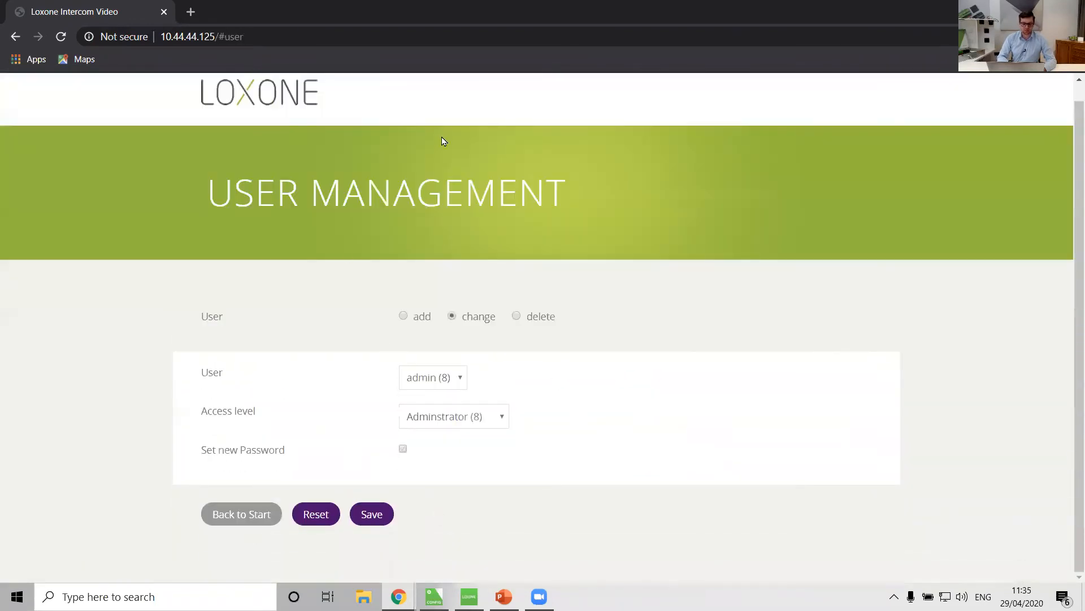
click(434, 597)
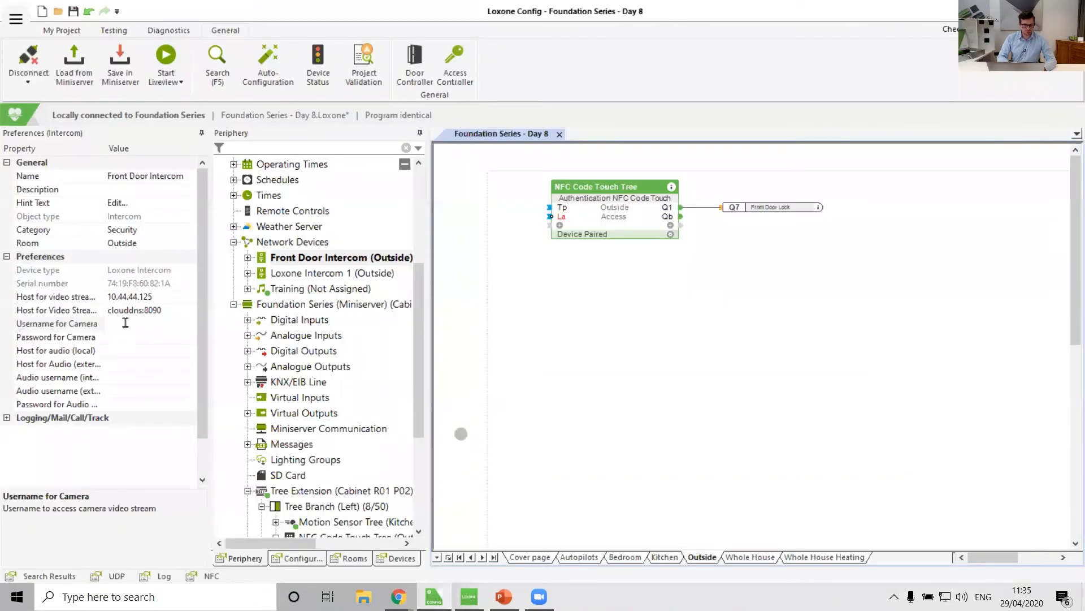
Enter admin as the Front Door Intercom's camera username and fill in the camera password.
click(125, 322)
text(admin)
key(Tab)
text(*****)
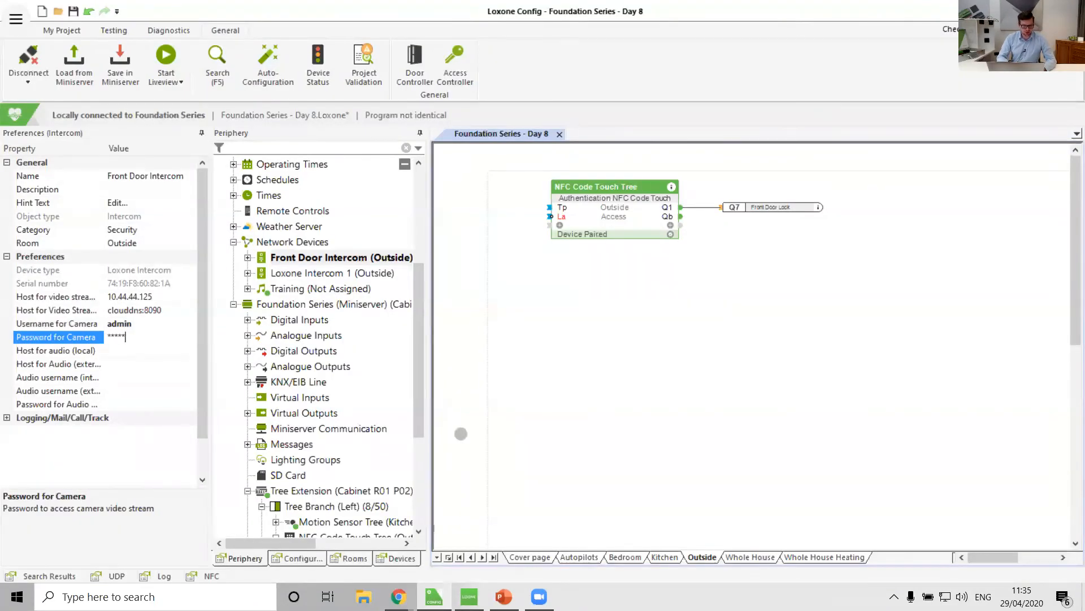
Copy Loxone Intercom 1's local audio host address into the Front Door Intercom's local audio host field.
click(60, 353)
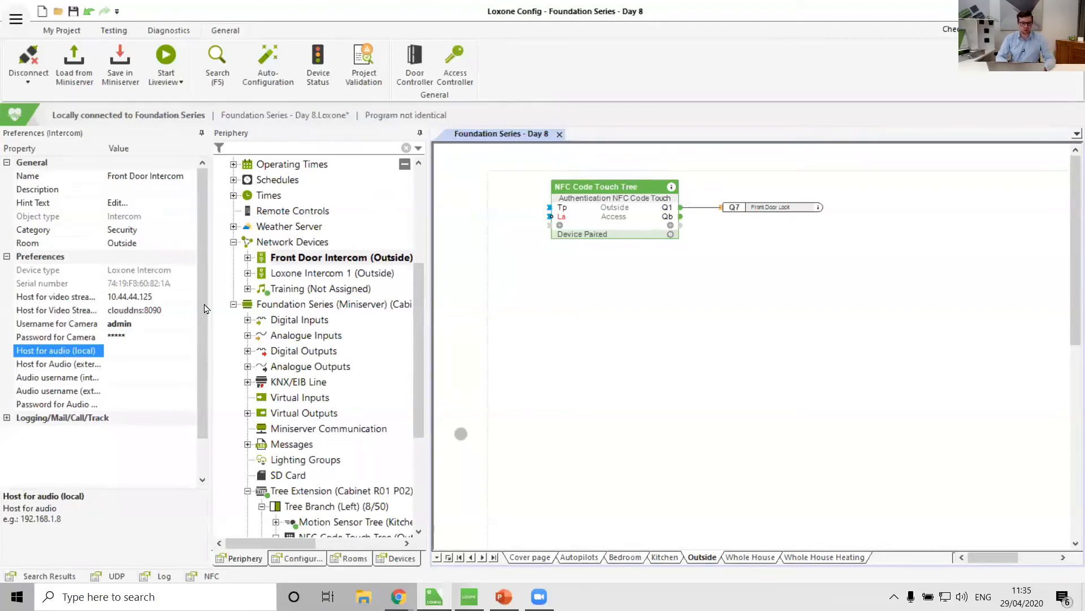
click(327, 273)
click(84, 353)
key(ctrl+c)
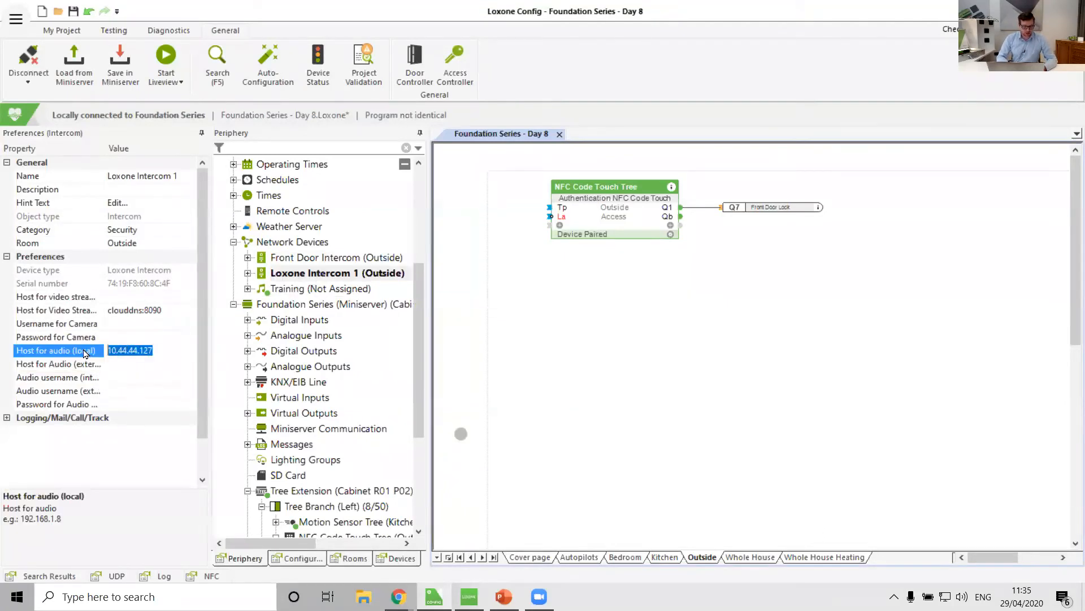
click(324, 259)
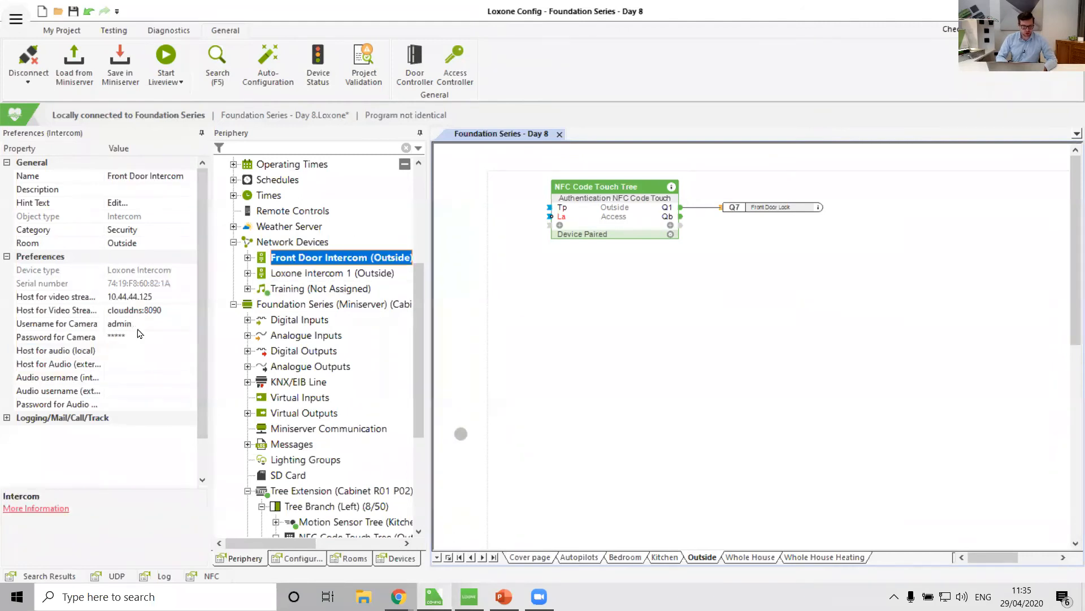
click(120, 351)
key(ctrl+v)
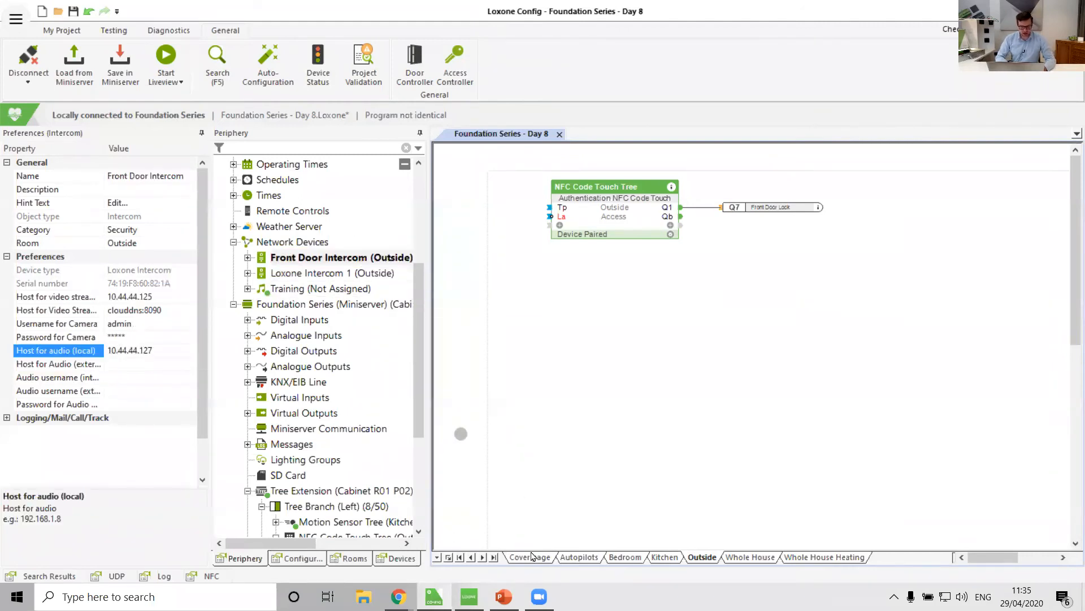
Open the audio intercom's web interface at 10.44.44.127 in the browser and sign in with its password.
mouse_move(398, 596)
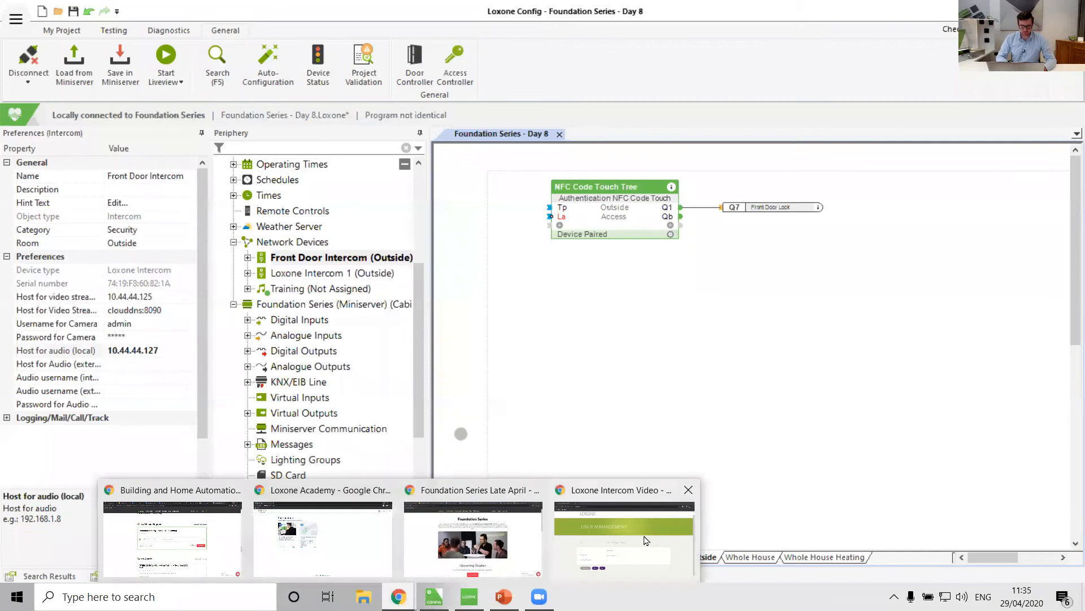
click(644, 540)
drag(244, 36, 212, 33)
text(7)
key(Return)
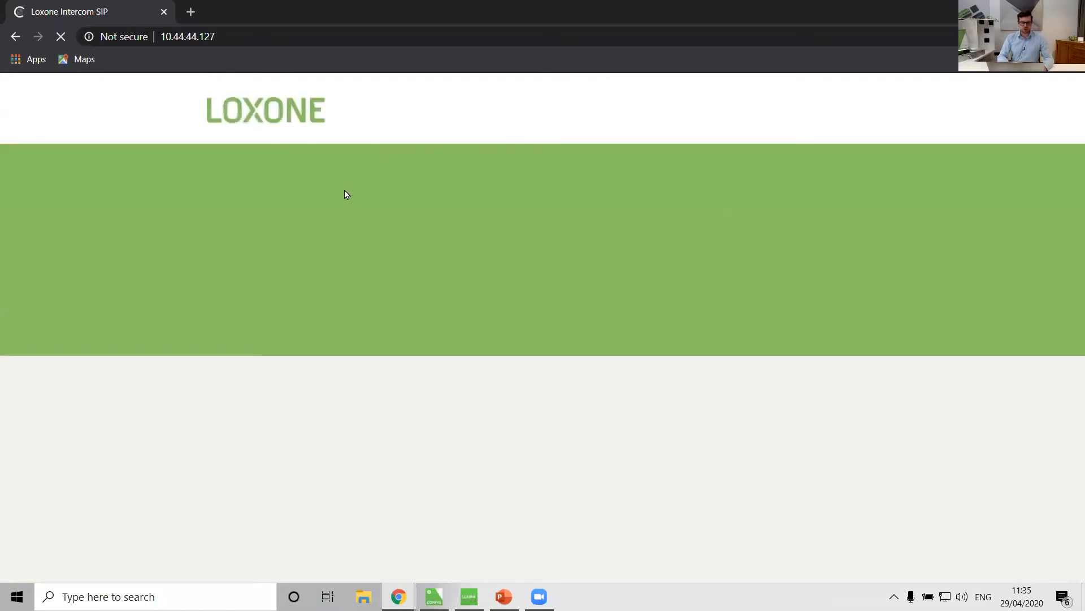
text(•••)
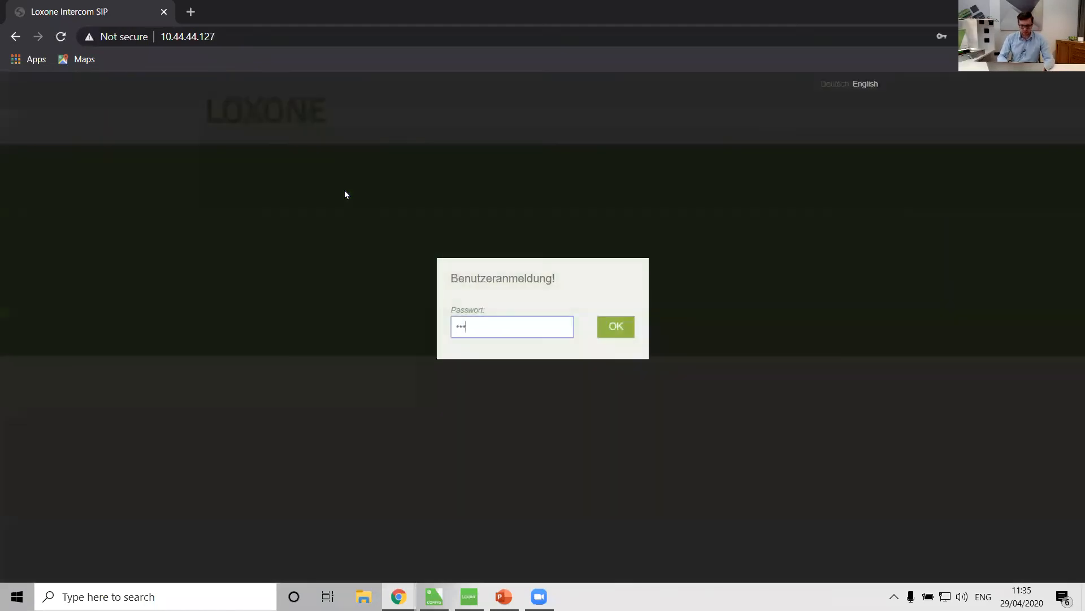
text(••)
key(Return)
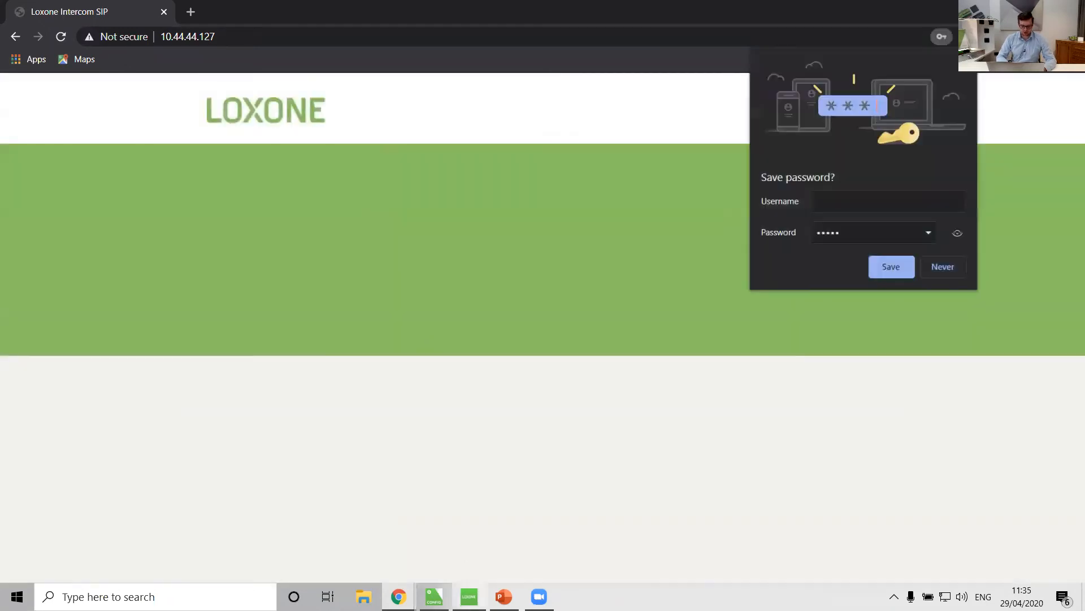
Delete Loxone Intercom 1 from the network devices and open the Front Door Intercom's external audio host property.
click(434, 596)
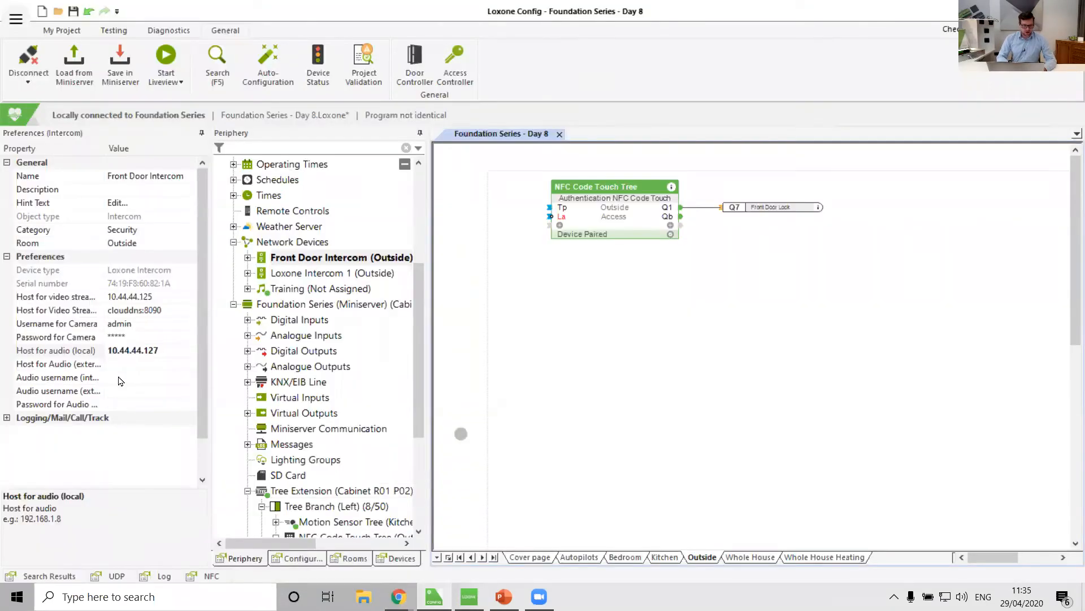
click(283, 277)
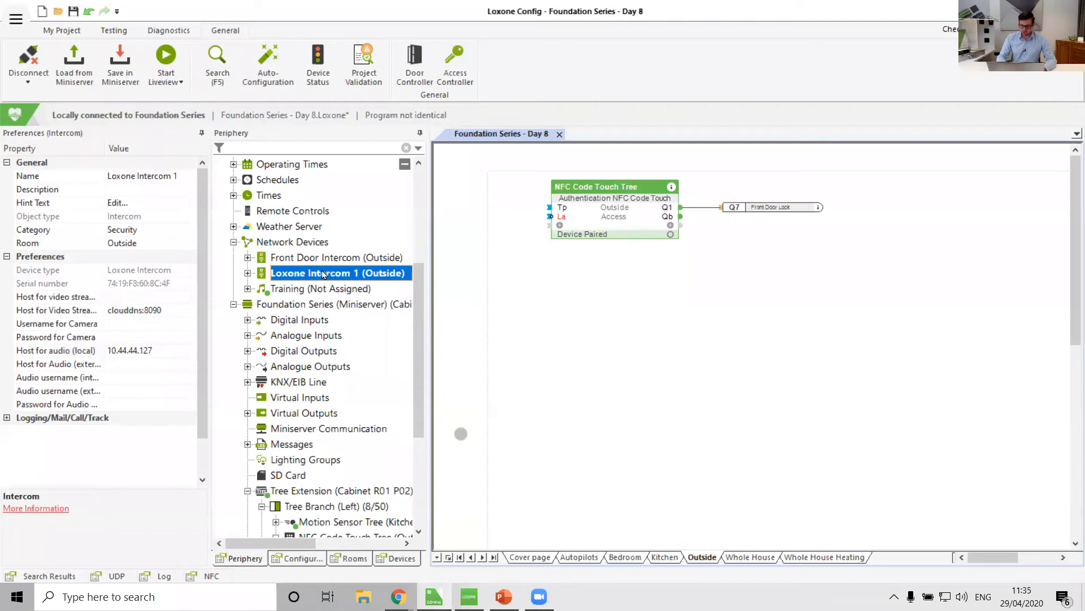
key(Delete)
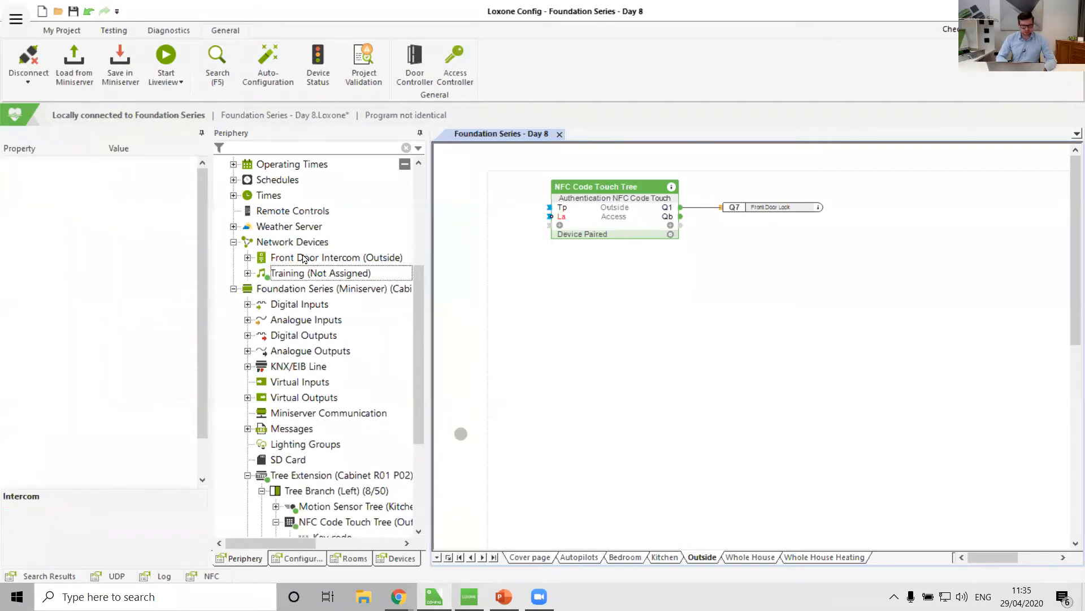
click(304, 258)
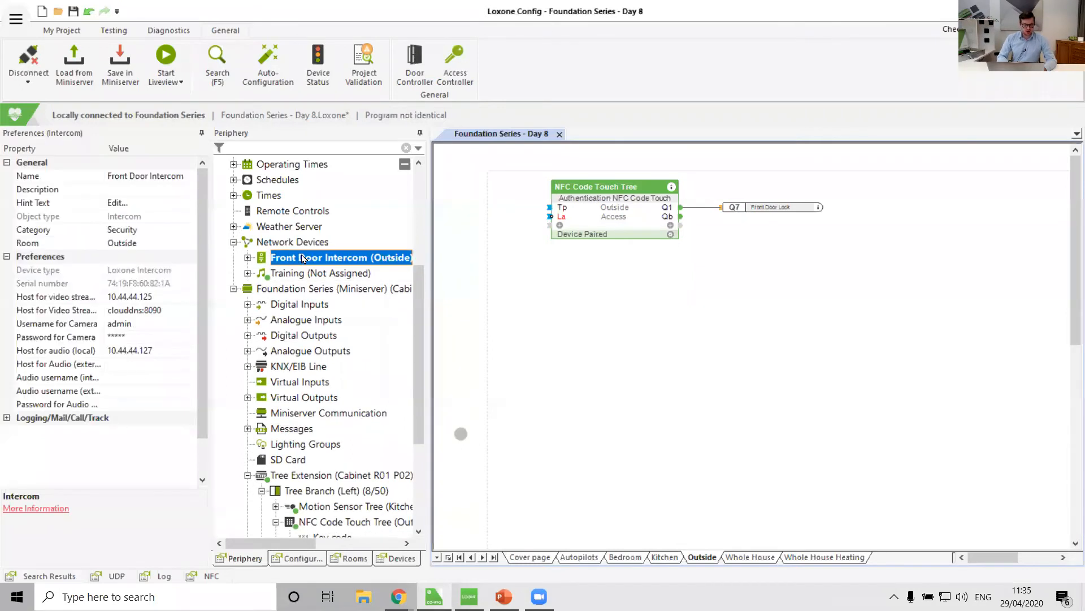
click(51, 366)
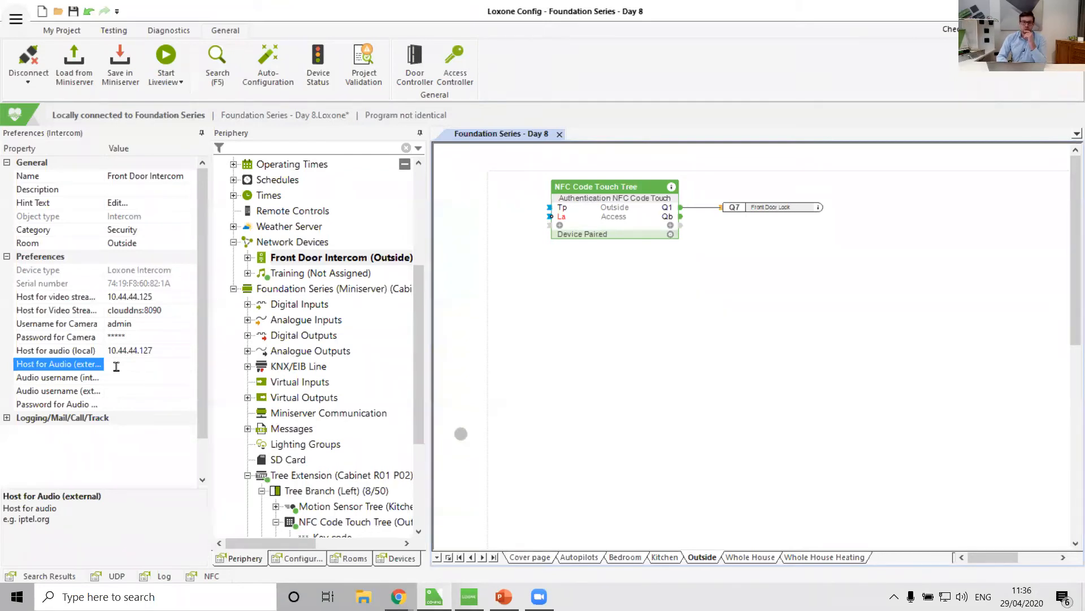
Search for antisip, open antisip.com and go to its free SIP services registration page.
mouse_move(399, 596)
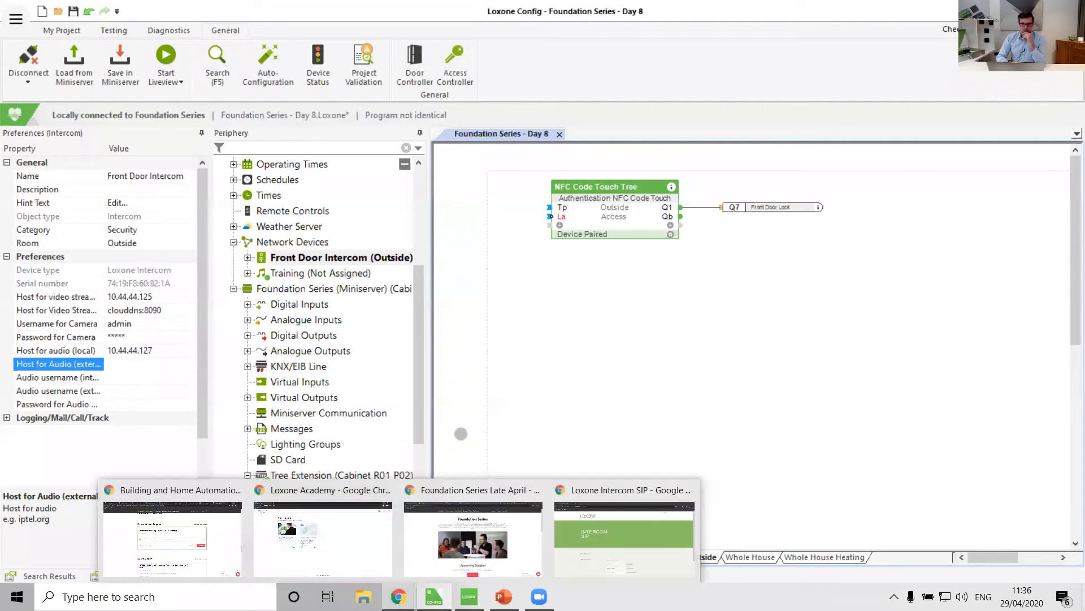
click(644, 568)
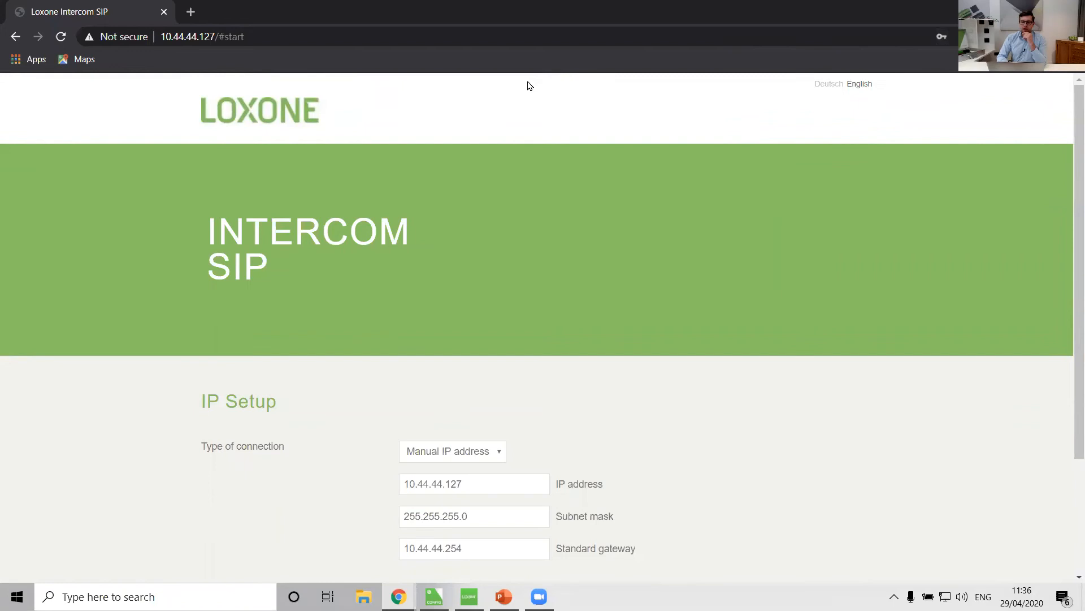
click(497, 40)
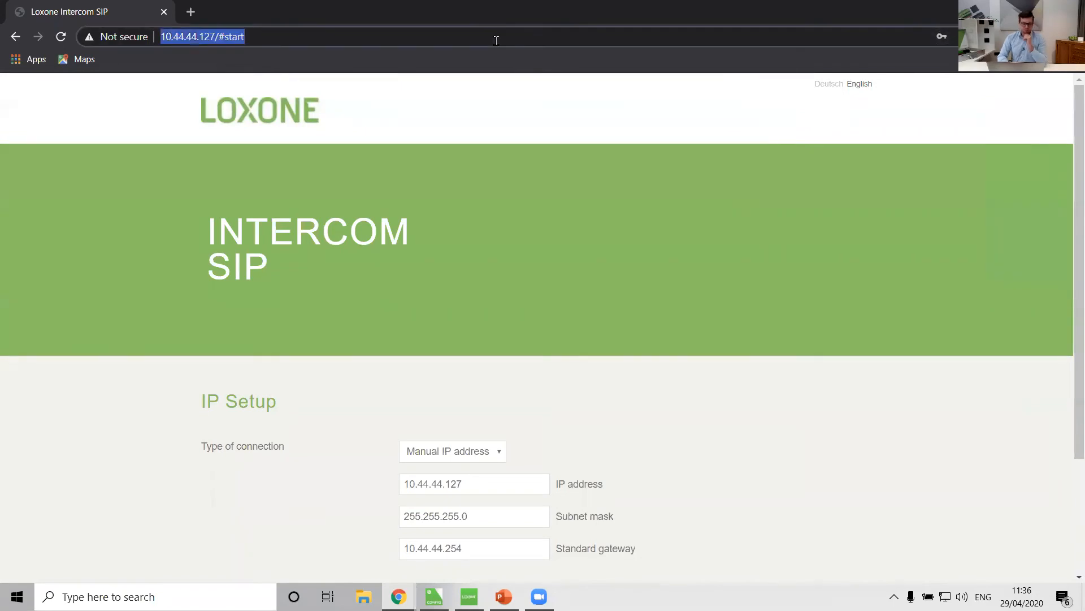
text(anti)
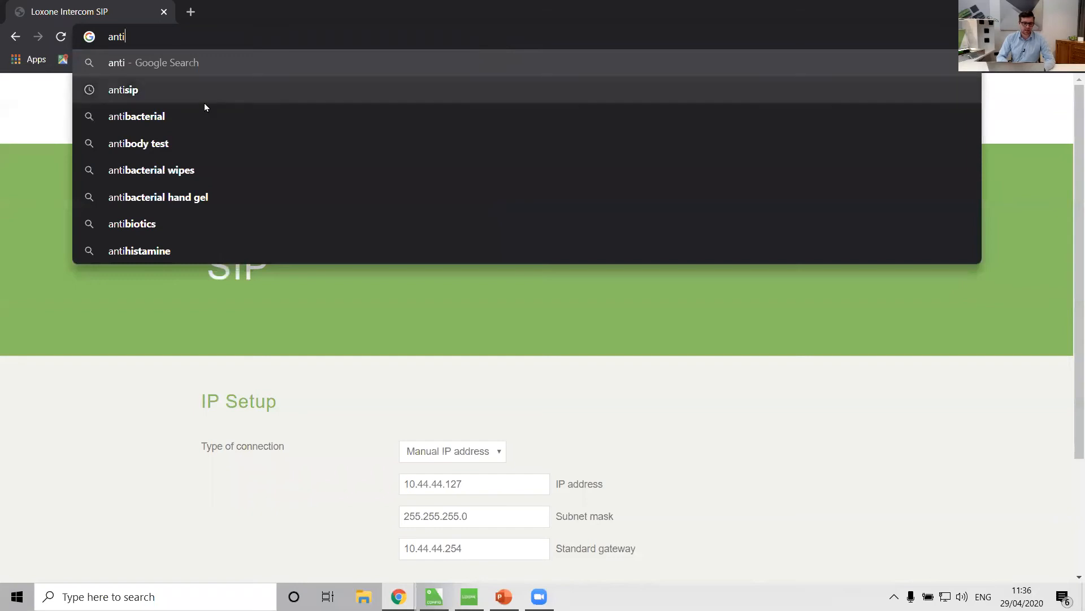
click(150, 88)
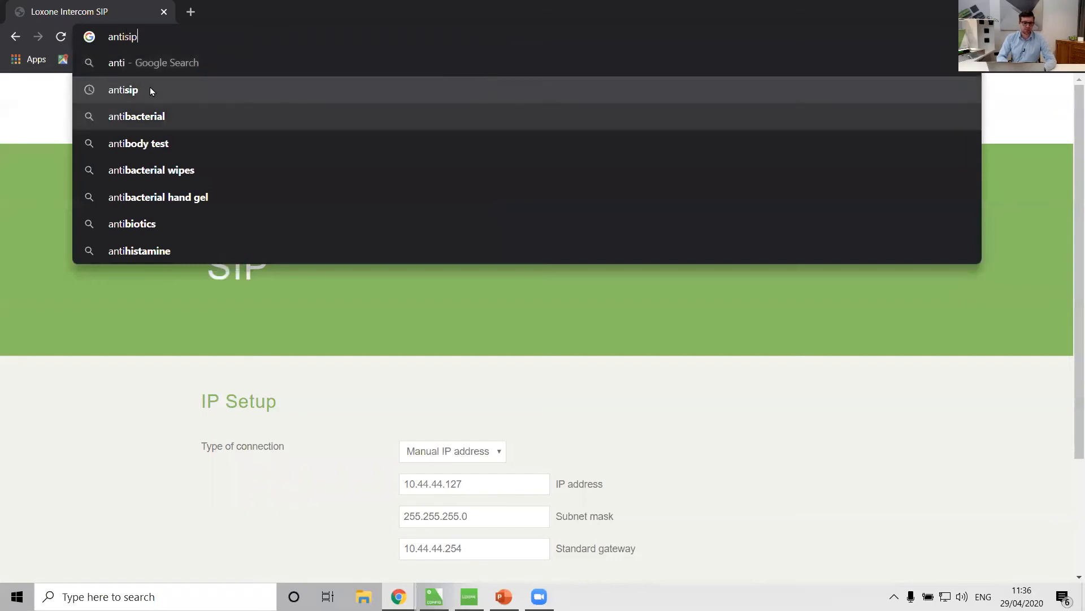
click(199, 221)
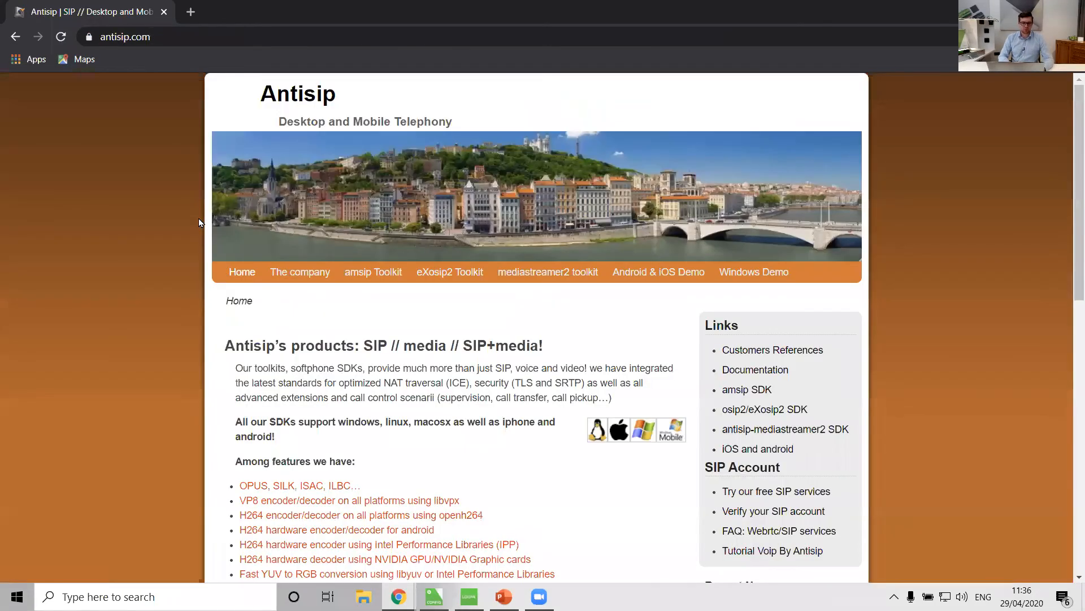
scroll(499, 339, down, 3)
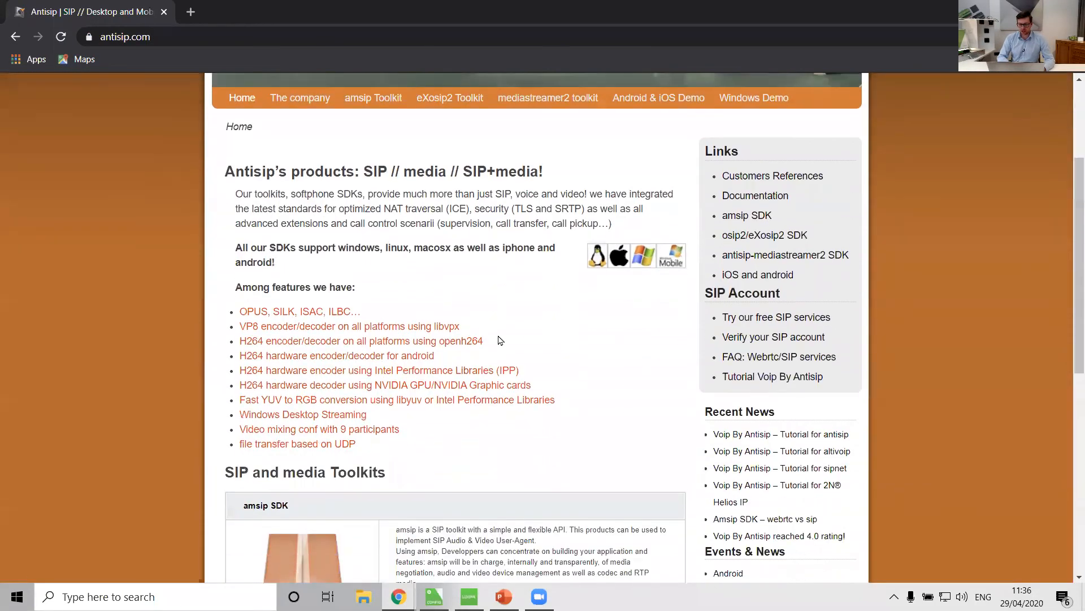
click(738, 316)
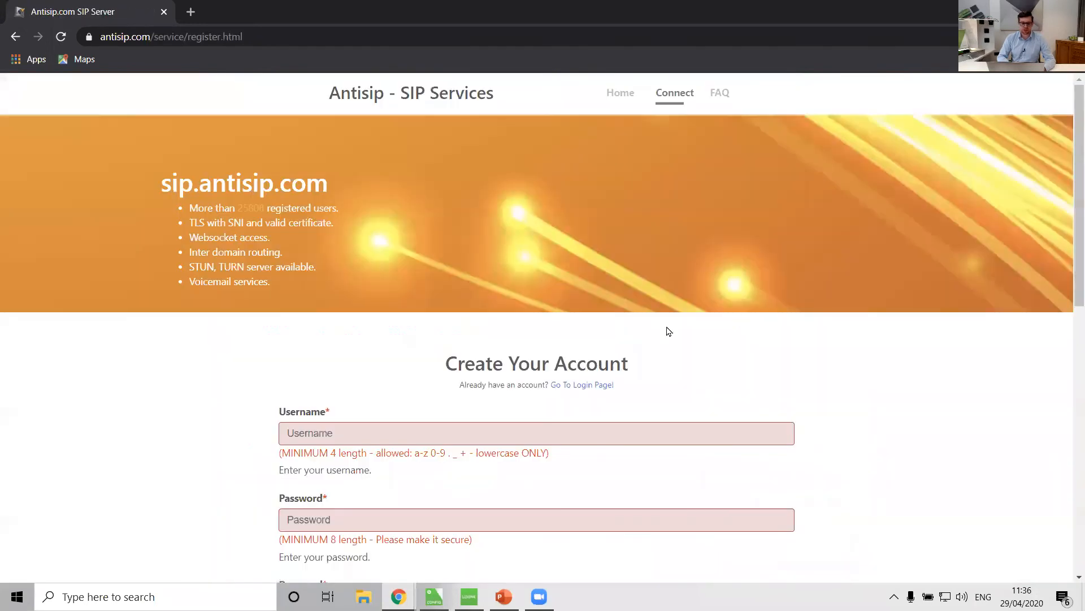
Fill in the antisip account form with username loxonetraining103, a password entered twice and an e-mail address.
scroll(115, 388, down, 3)
scroll(115, 388, down, 1)
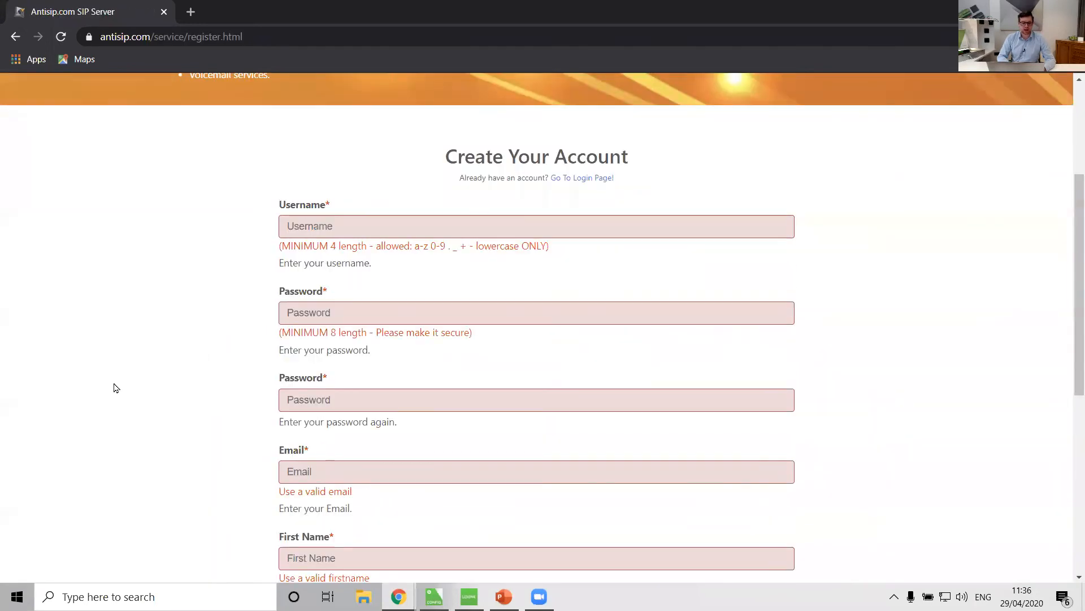
click(325, 229)
click(319, 253)
click(323, 292)
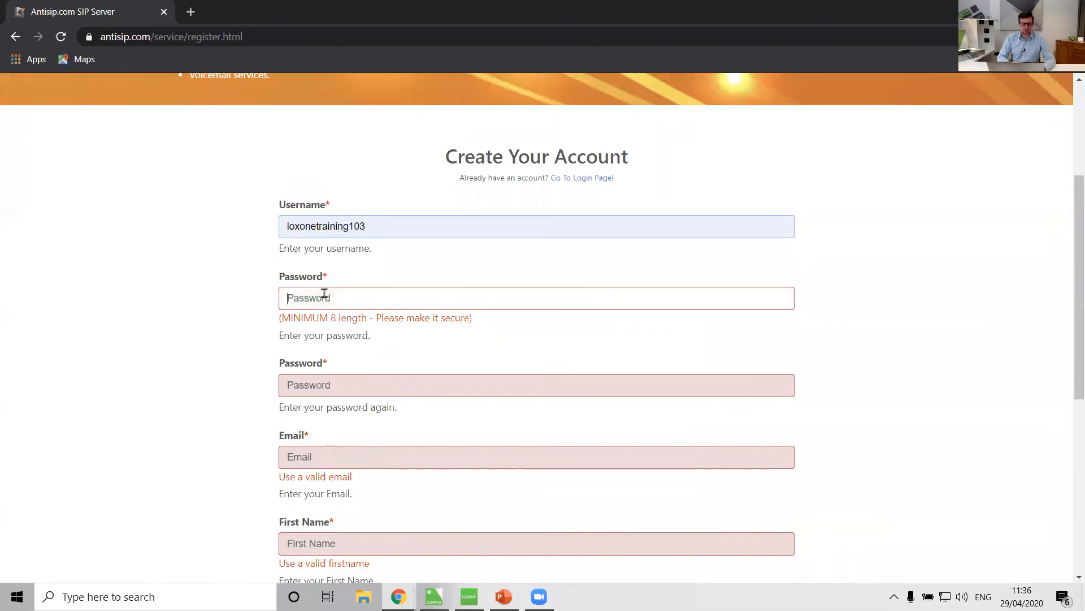
text(*******)
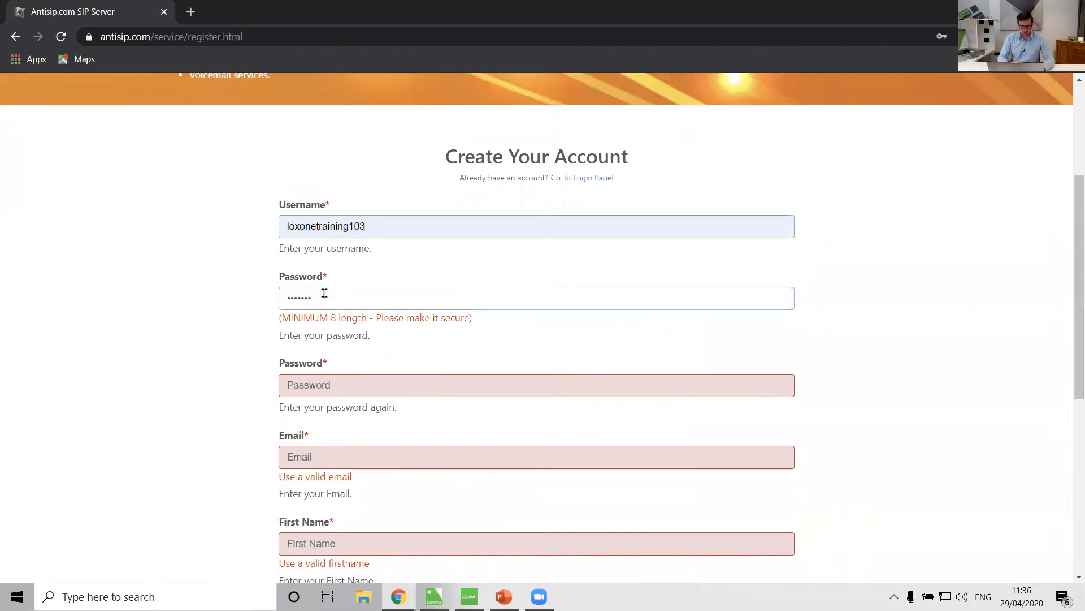
text(*)
click(338, 368)
text(****)
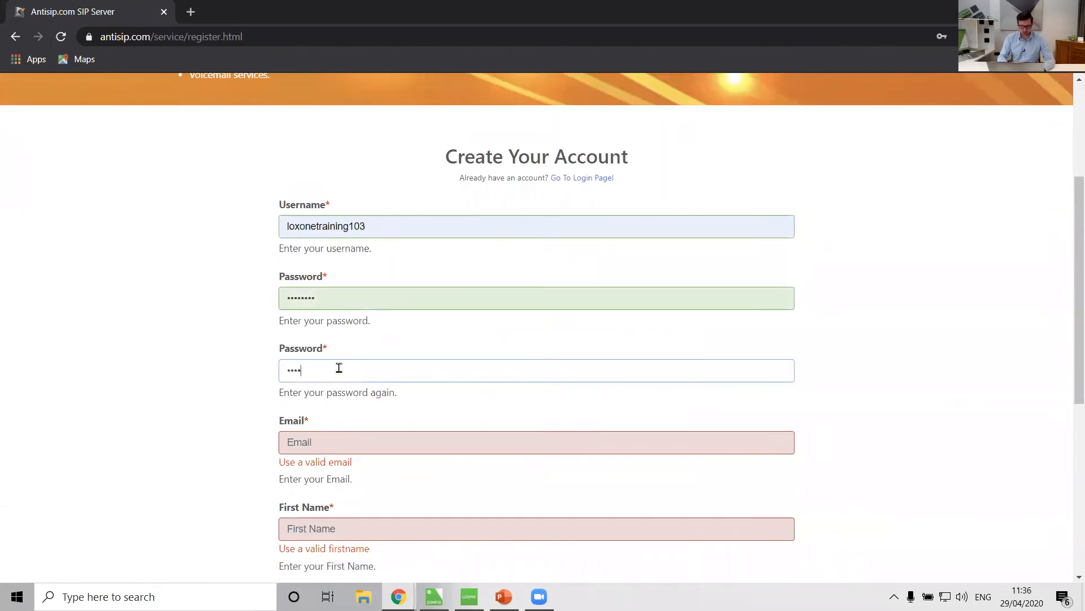
text(****)
click(330, 439)
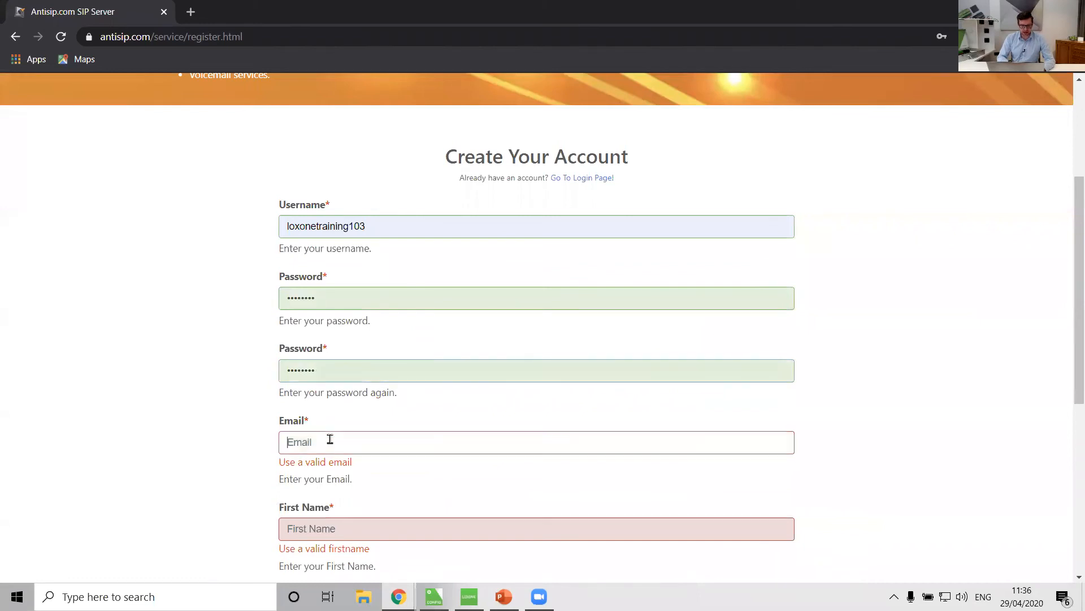
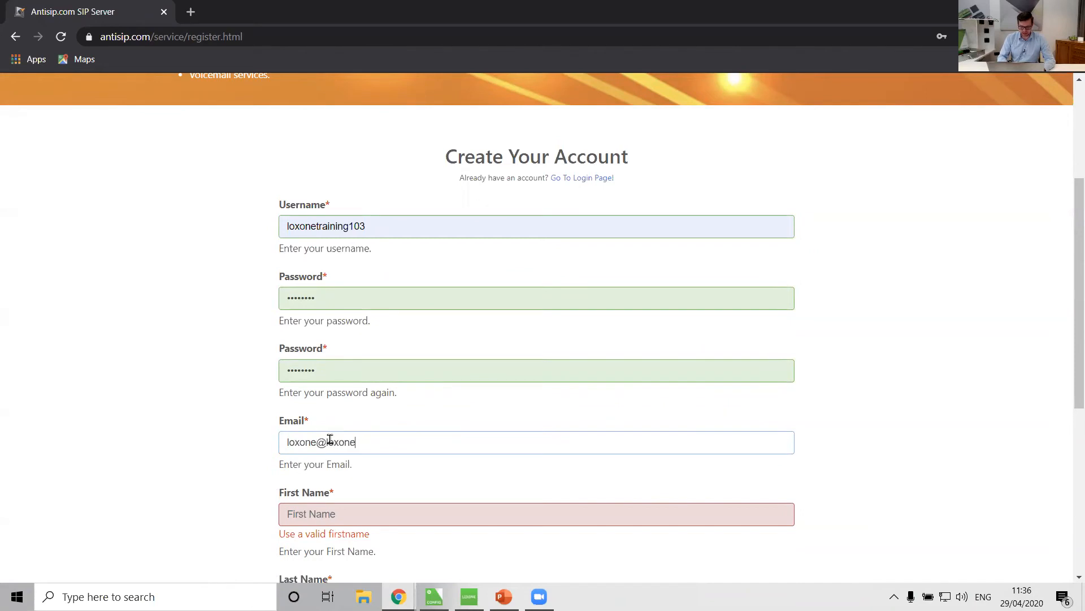
scroll(330, 439, down, 4)
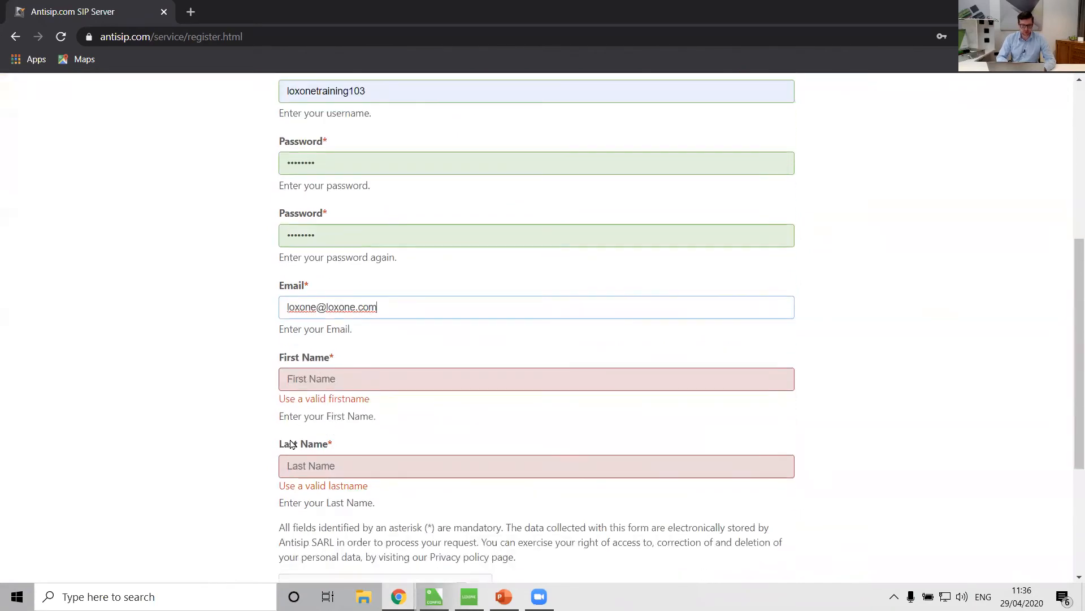
scroll(356, 448, up, 1)
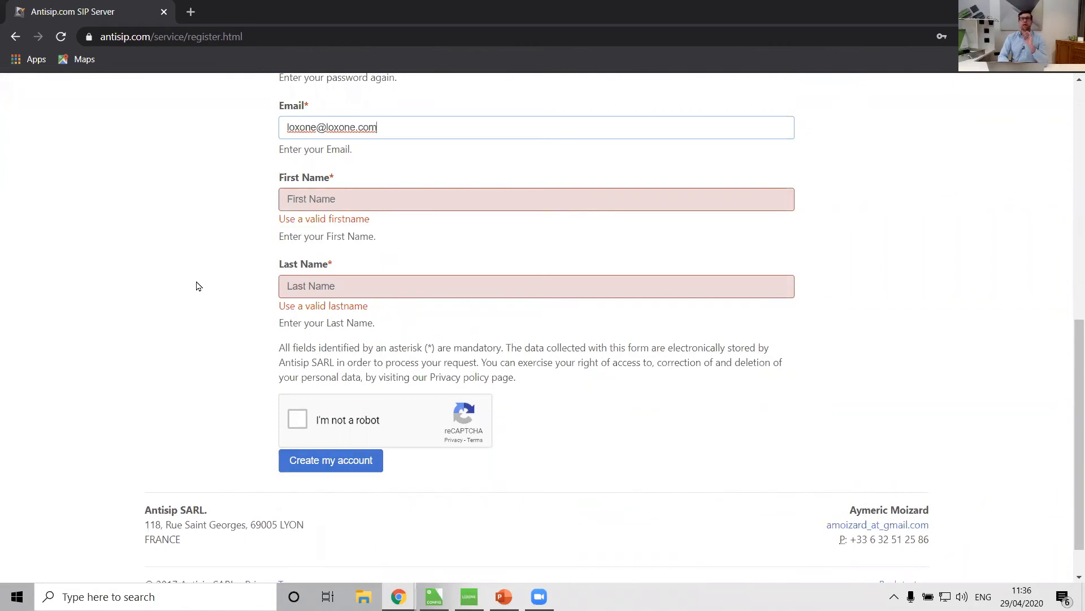
scroll(198, 286, up, 5)
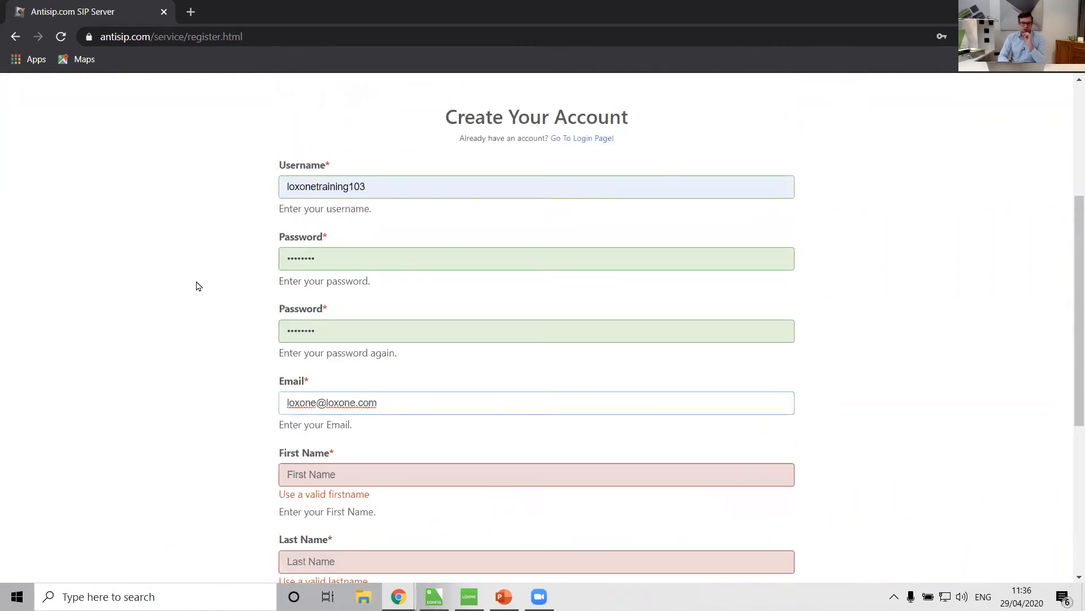
double_click(350, 261)
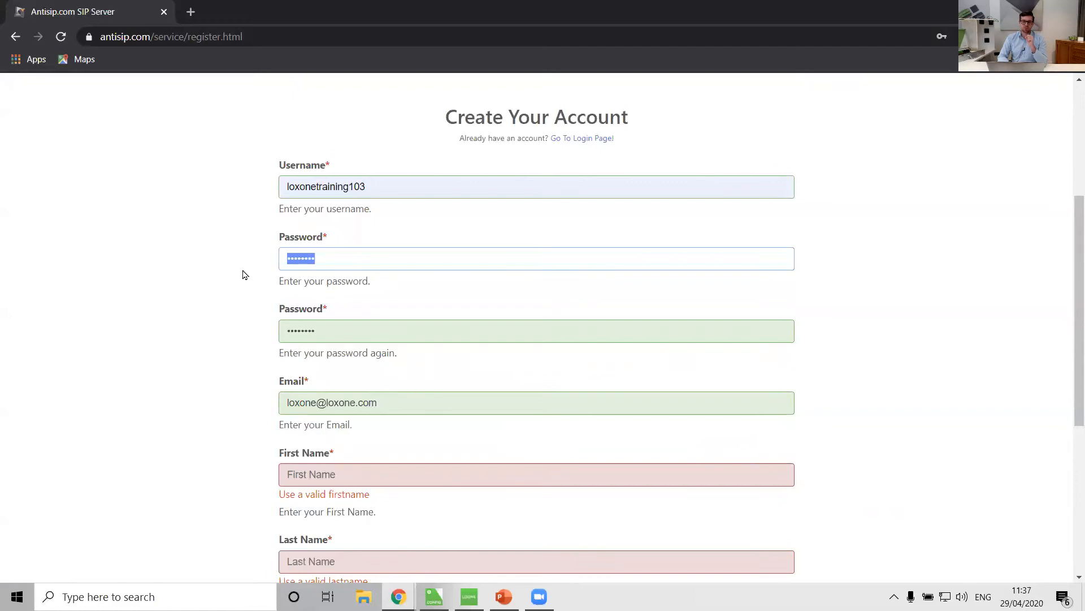
Try to sign in to the antisip account loxonetraining103 with its password.
click(582, 139)
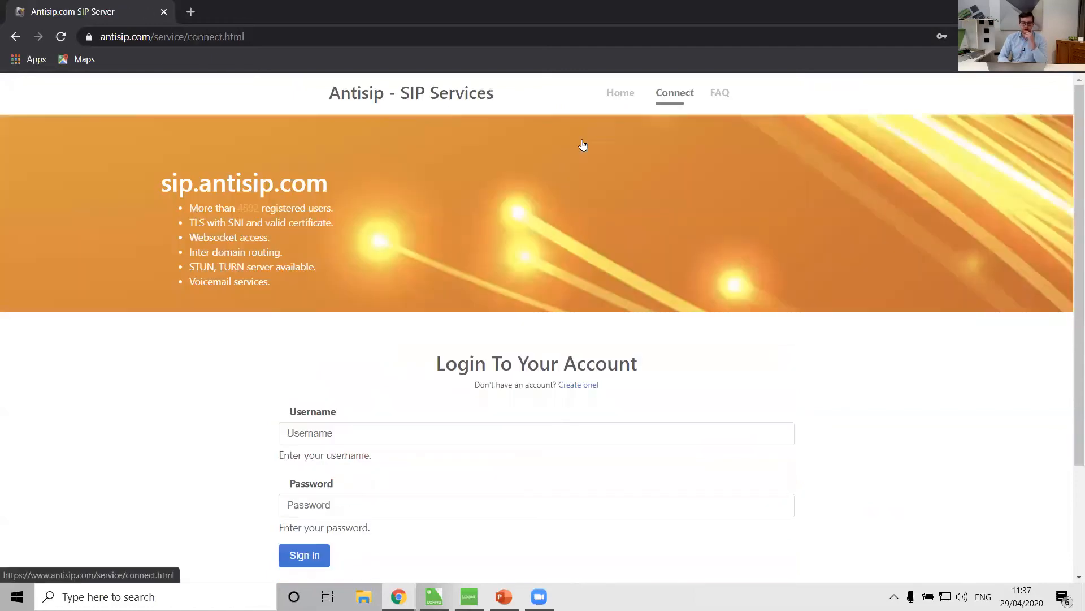
click(390, 423)
click(345, 459)
click(317, 497)
text(lo•••••••)
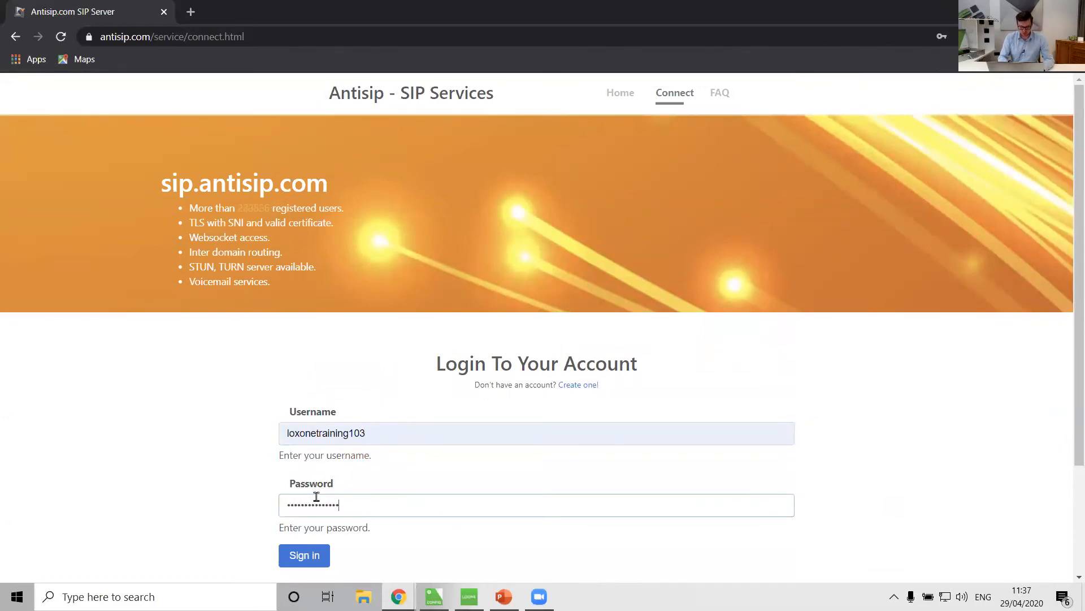
key(Return)
Re-enter the antisip account password and sign in.
click(347, 452)
click(346, 490)
click(322, 530)
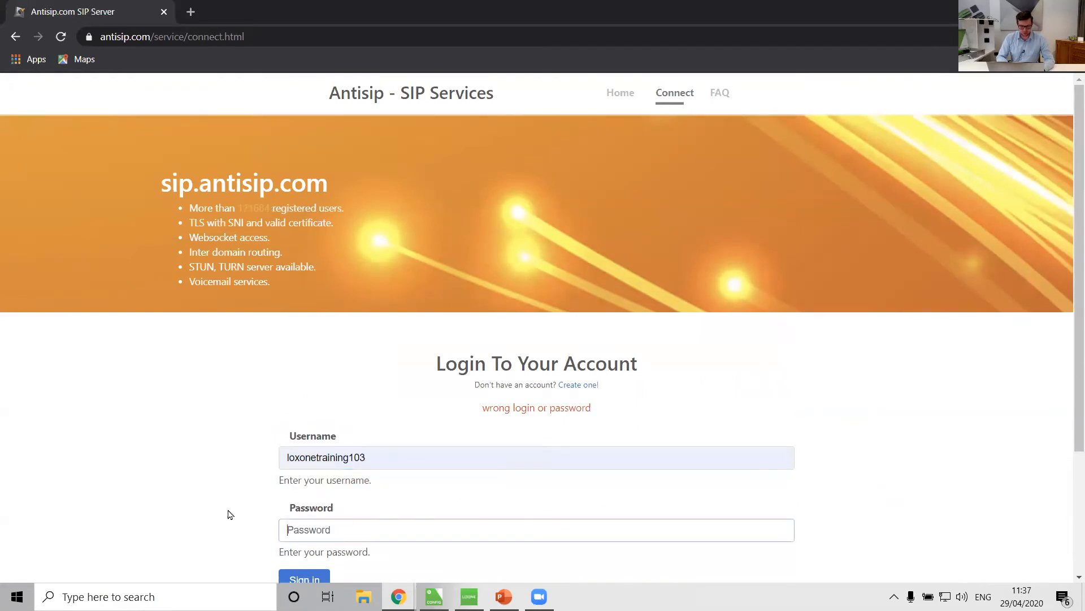
scroll(228, 512, down, 3)
text(••)
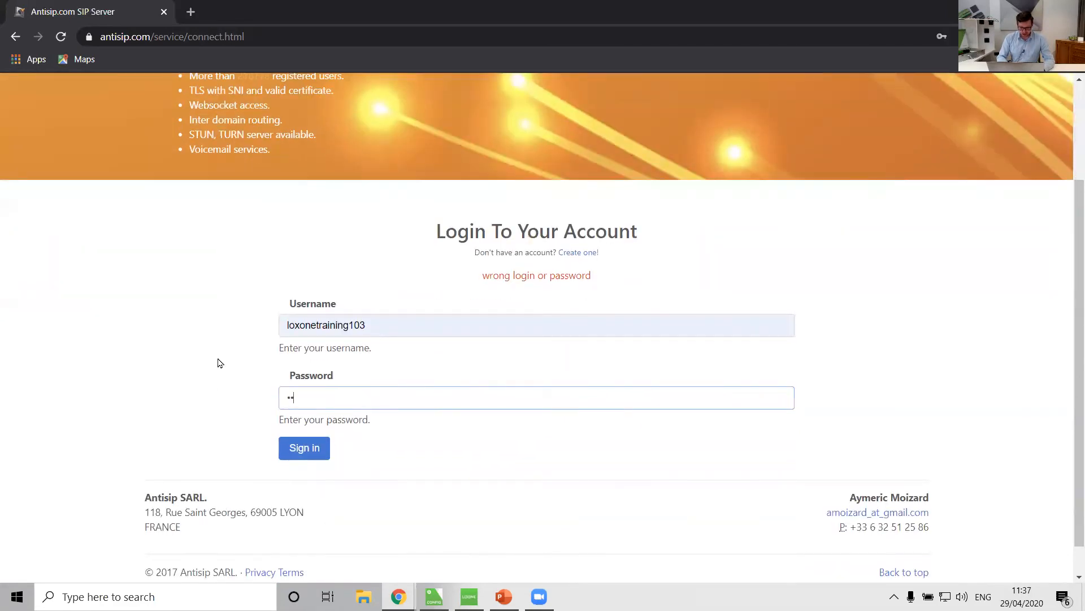
key(Return)
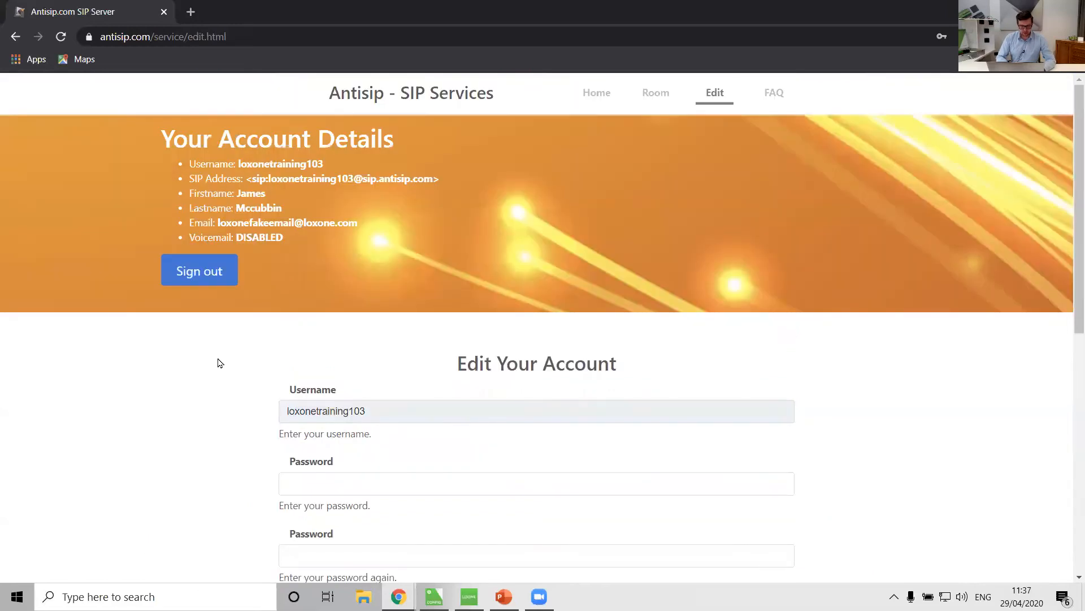
Review the antisip account details page, then return to the Front Door Intercom in Loxone Config.
scroll(219, 363, down, 1)
scroll(218, 364, up, 1)
scroll(243, 416, down, 9)
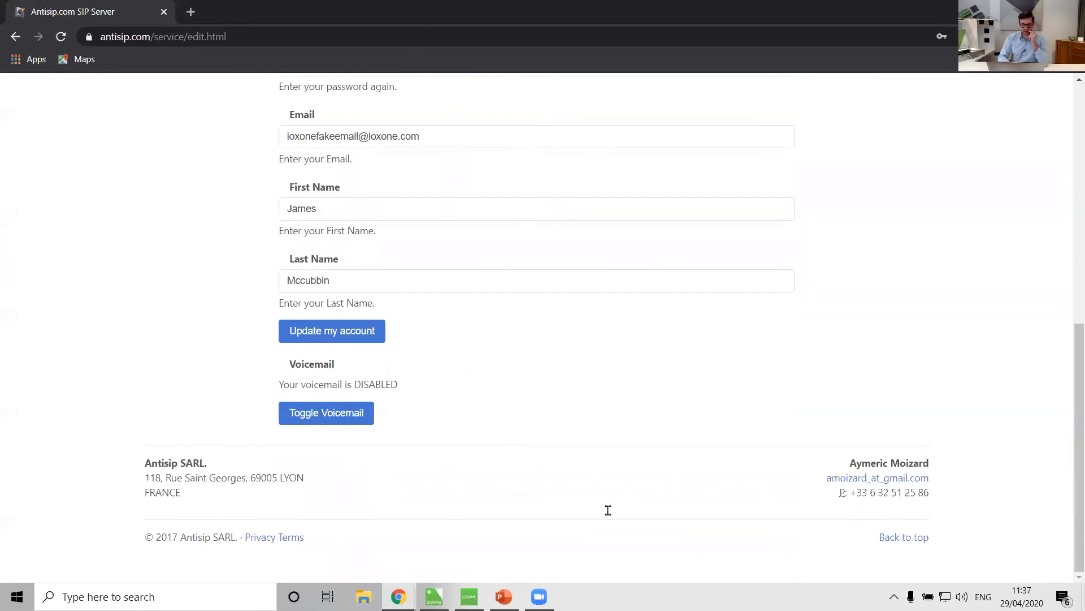
click(434, 596)
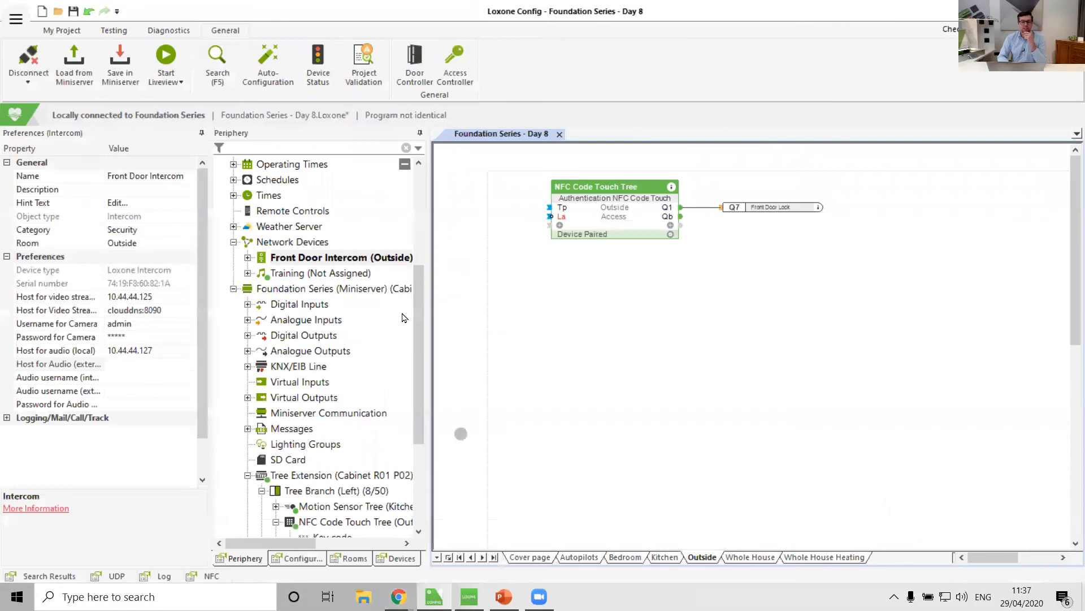
click(312, 259)
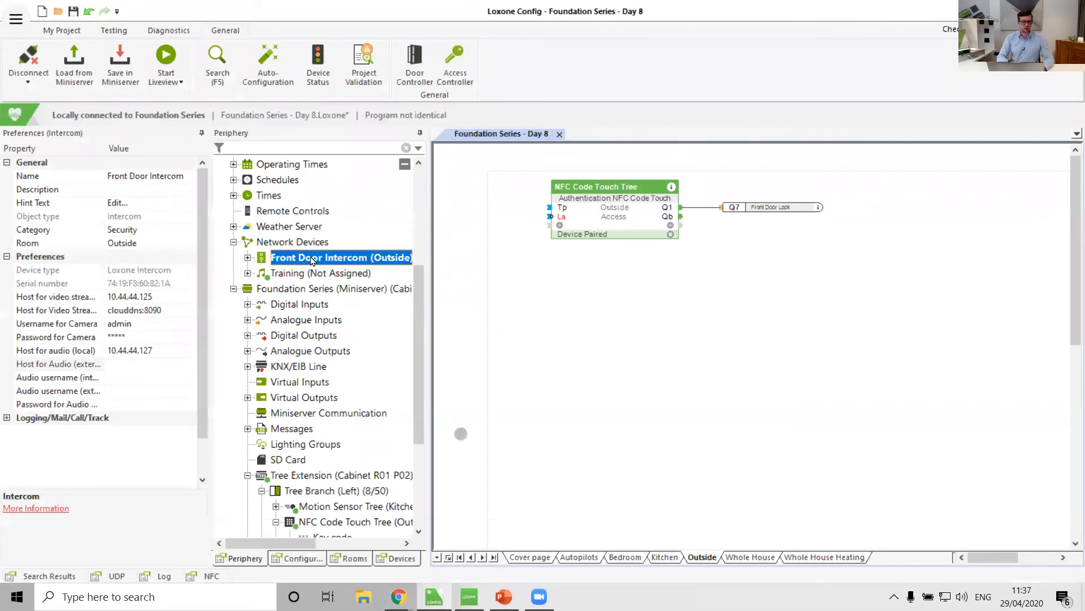
Set the intercom's external audio host to sip.antisip.com and its internal audio username to admin.
click(110, 364)
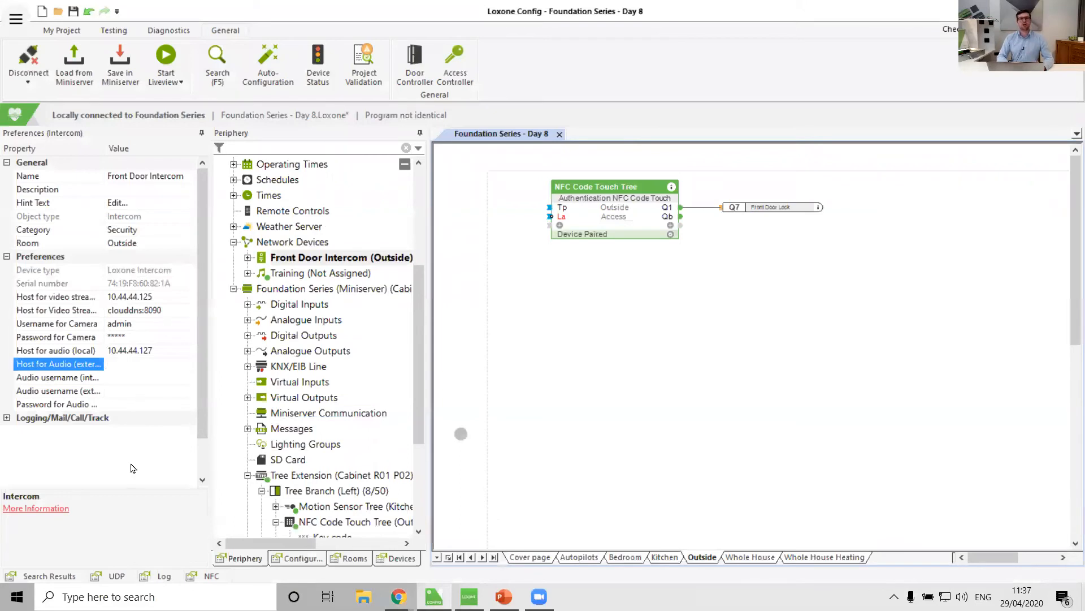
text(sip.antisip.com)
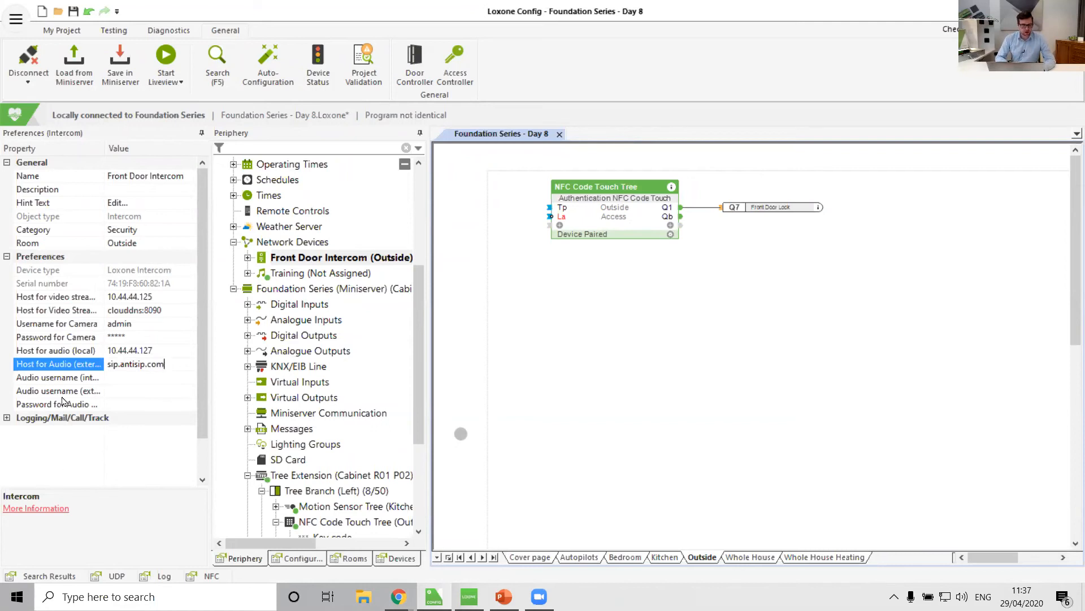
click(59, 378)
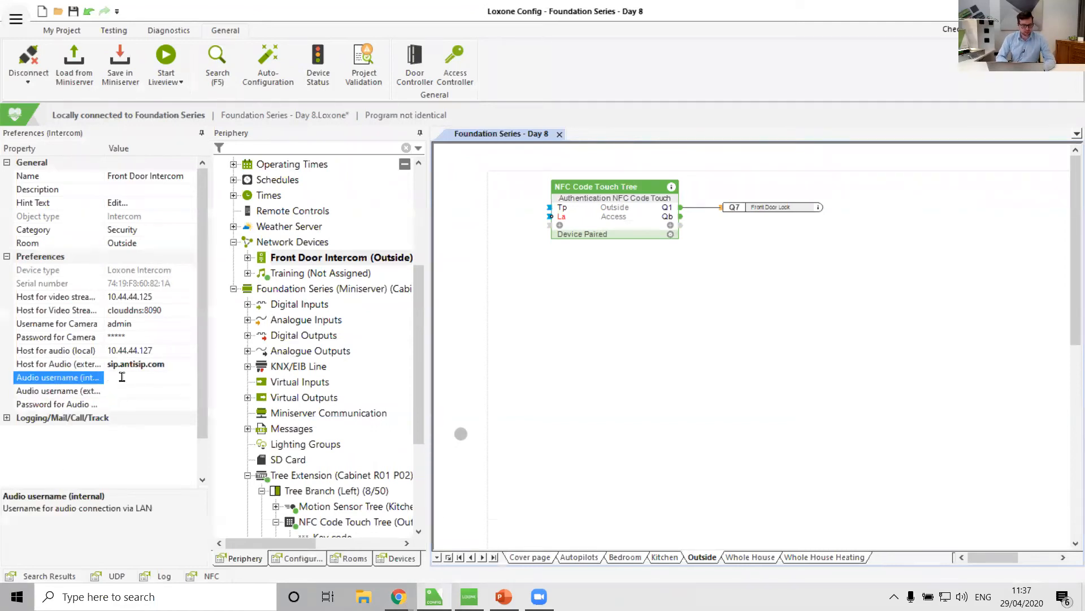
text(admin)
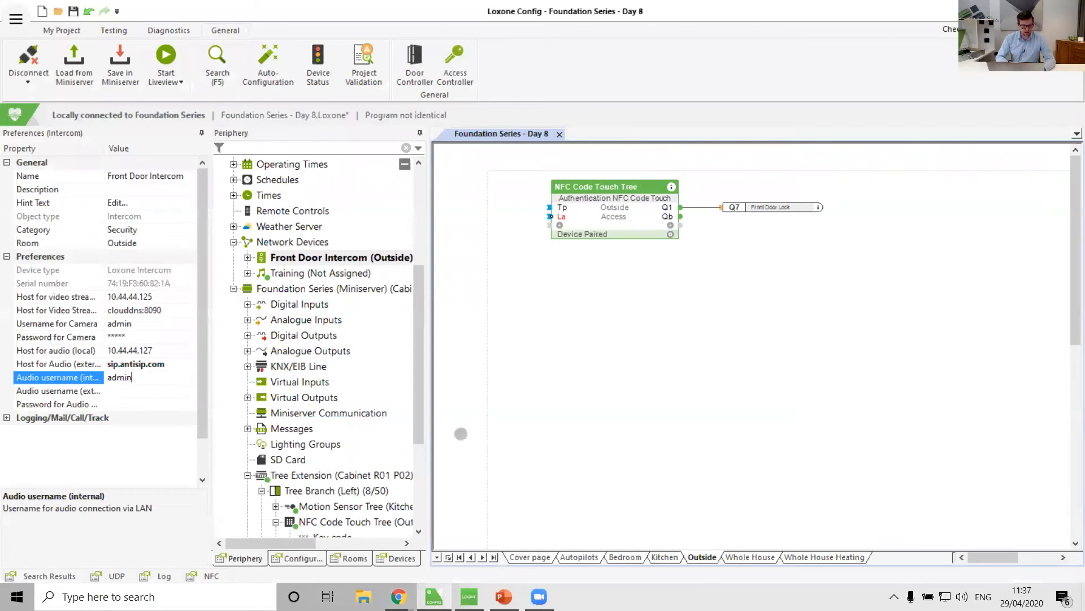
Set the external audio username to loxonetraining103 and select the audio module password property.
click(66, 391)
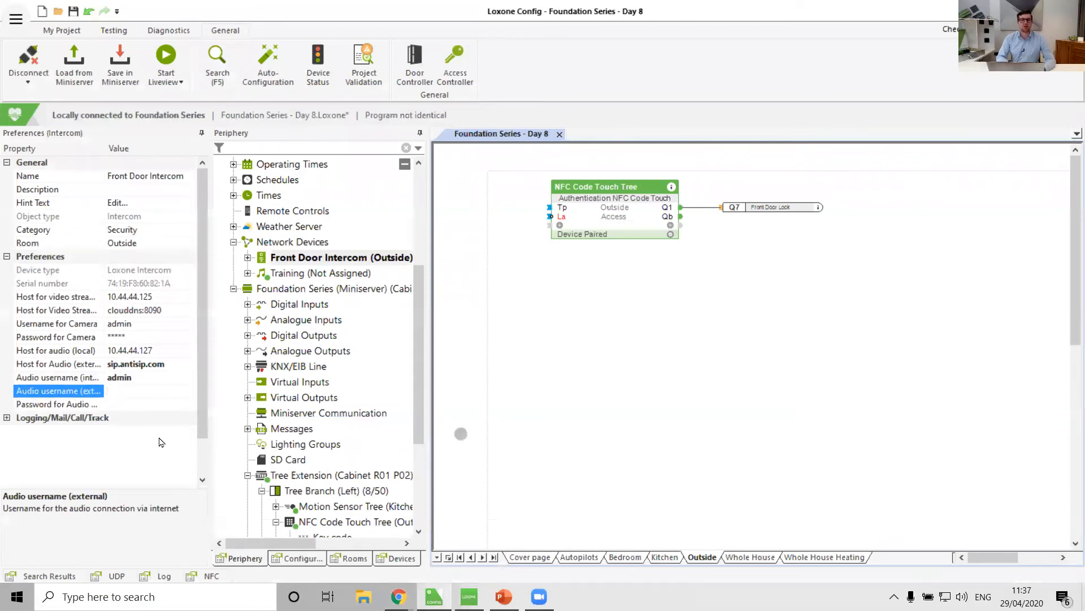
text(loxon)
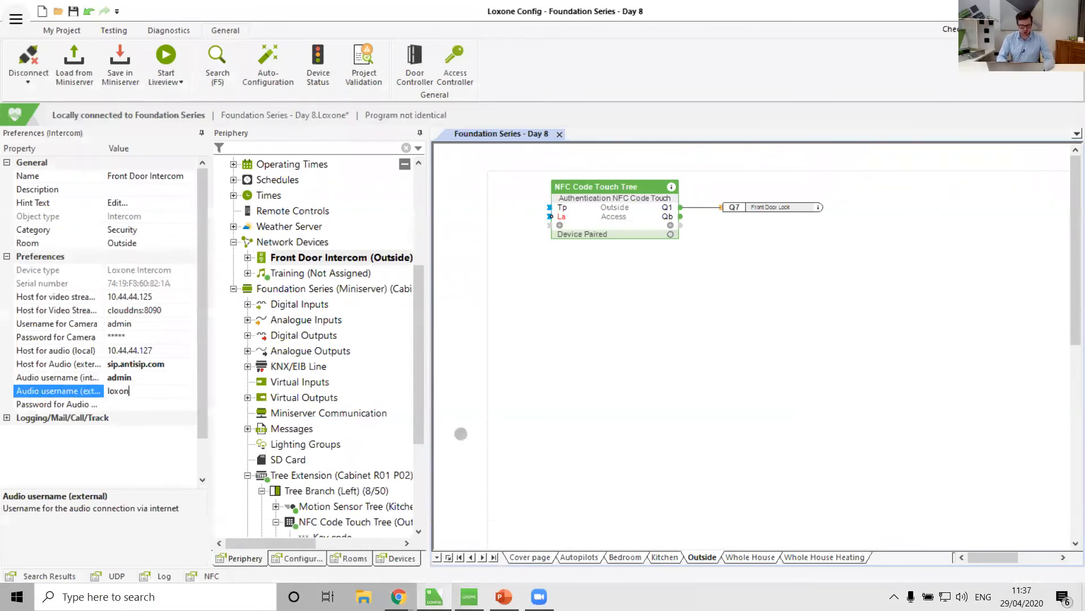
text(etraining103)
click(82, 404)
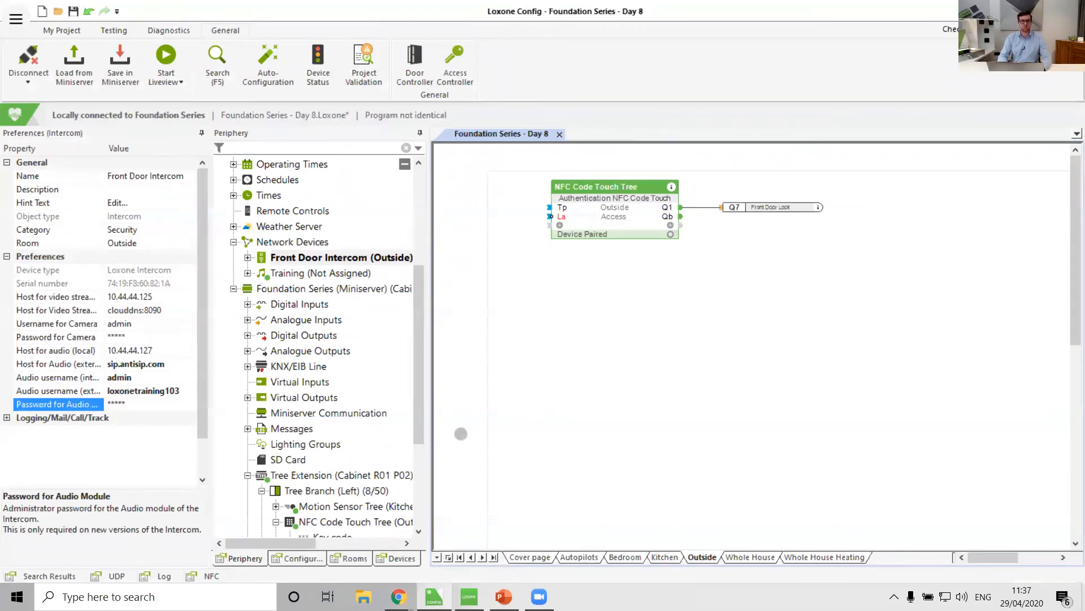
click(182, 458)
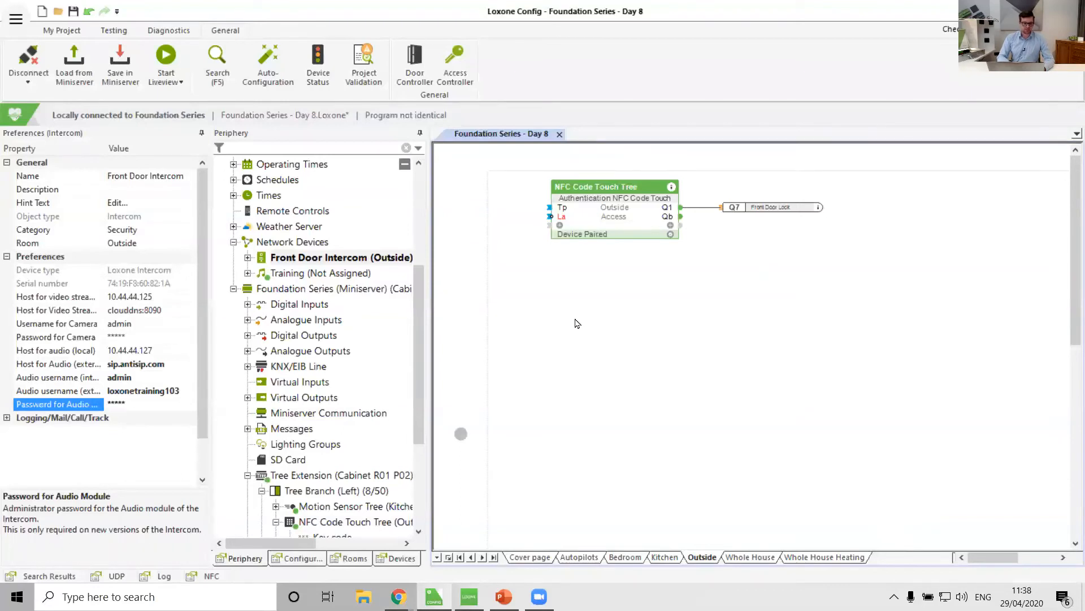
Place the Front Door Intercom on the Outside page as a Door Controller, confirm its configuration, and save to the Miniserver.
drag(298, 255, 557, 259)
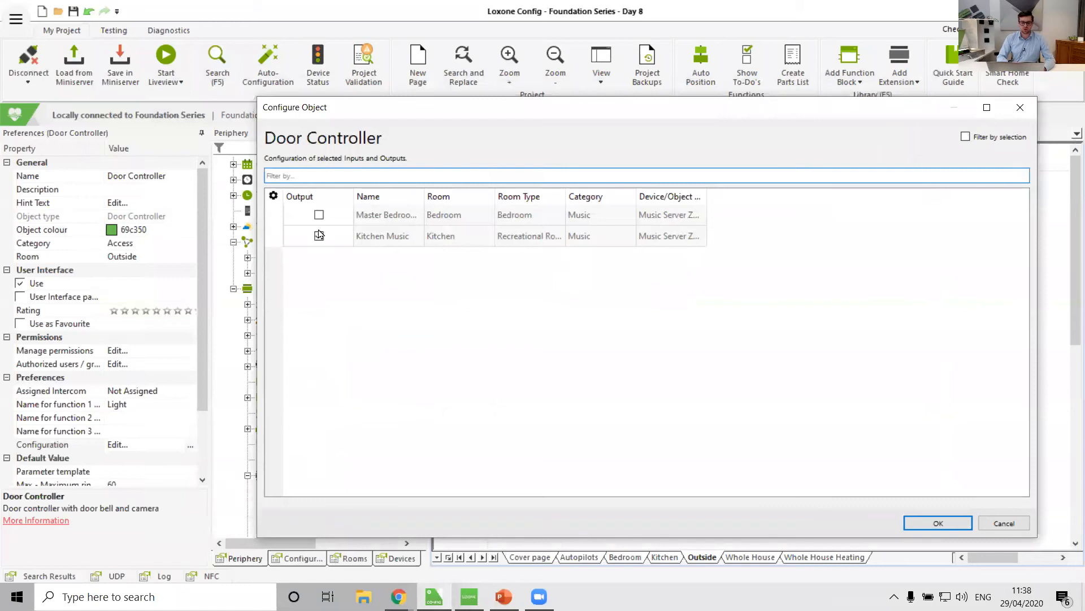
click(940, 532)
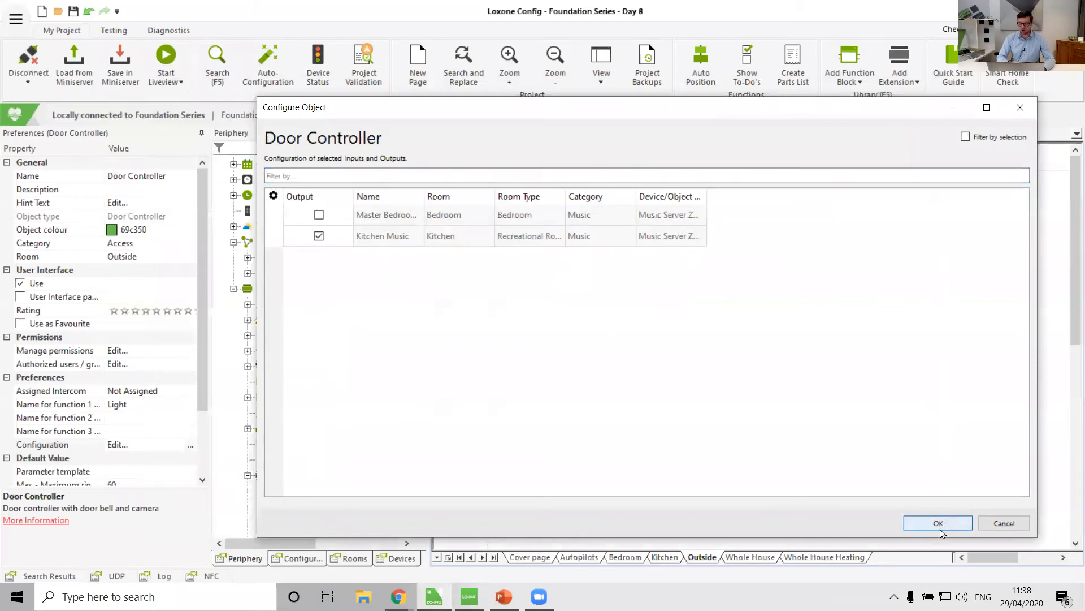
click(117, 62)
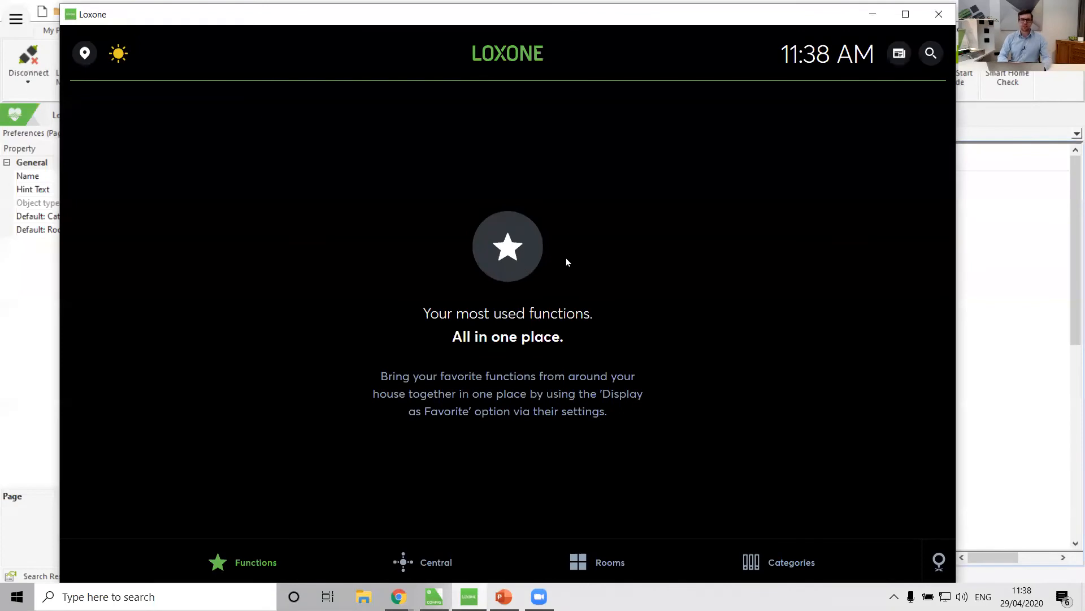
Open the Front Door Intercom from the Outside room in the Loxone app.
click(592, 557)
click(338, 405)
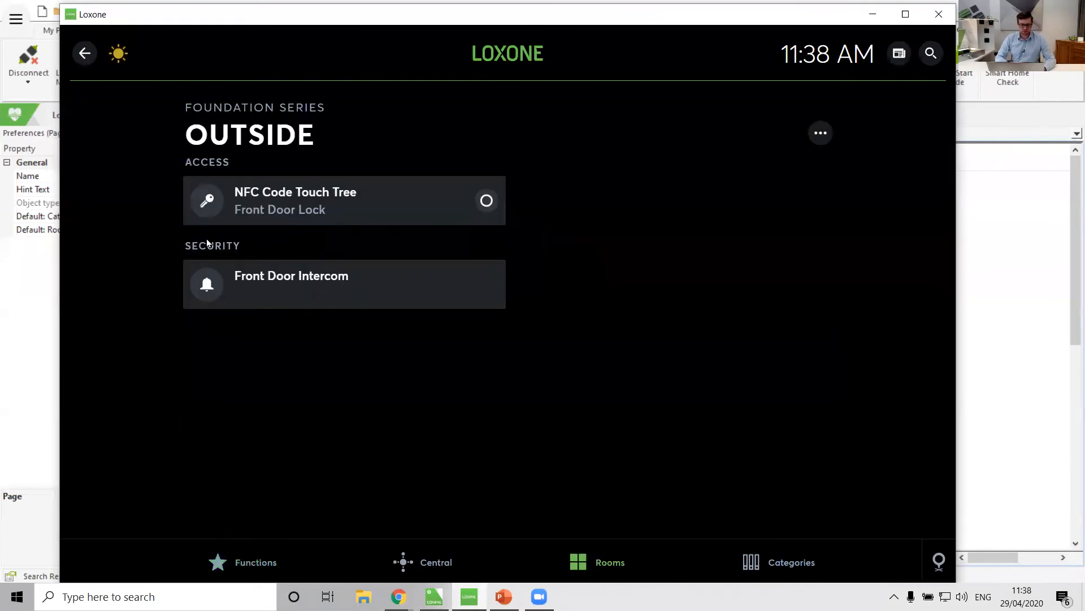
click(288, 288)
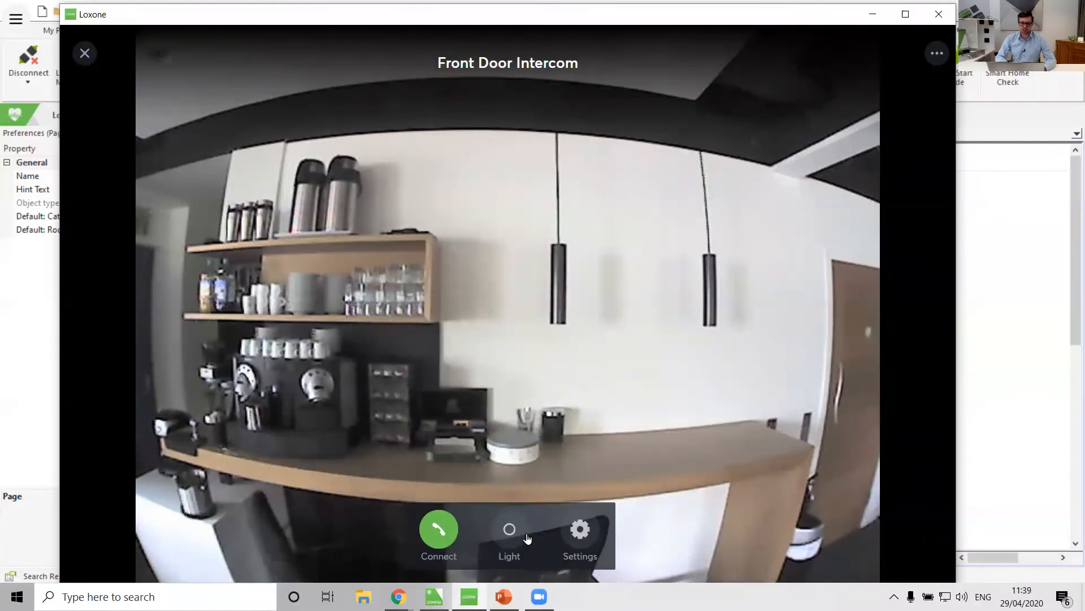
Switch the intercom's light on and off to test it, then close the intercom view.
click(516, 531)
click(515, 531)
click(515, 532)
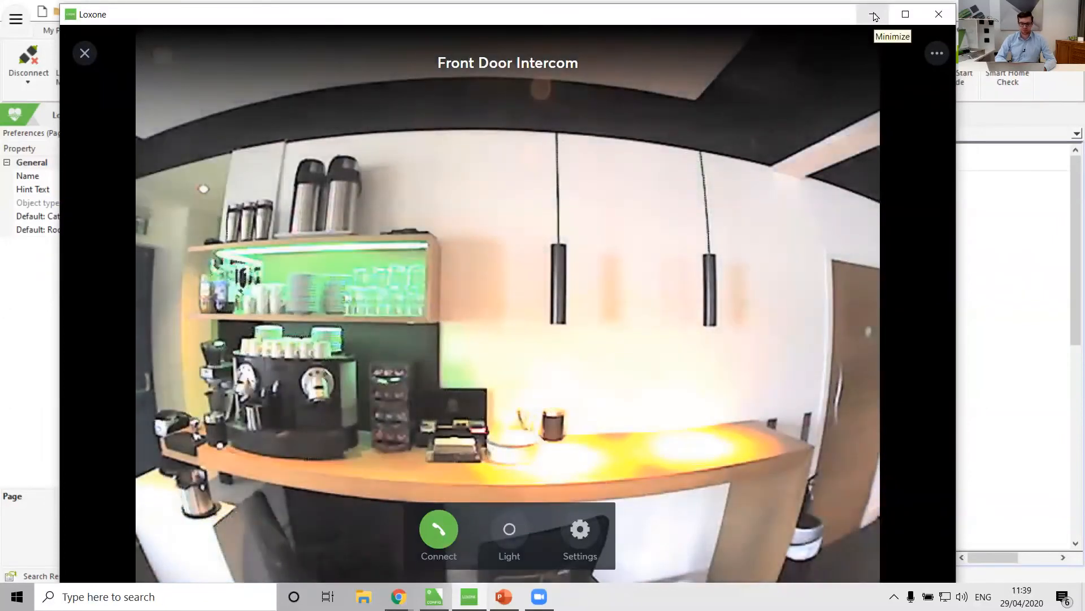
click(84, 54)
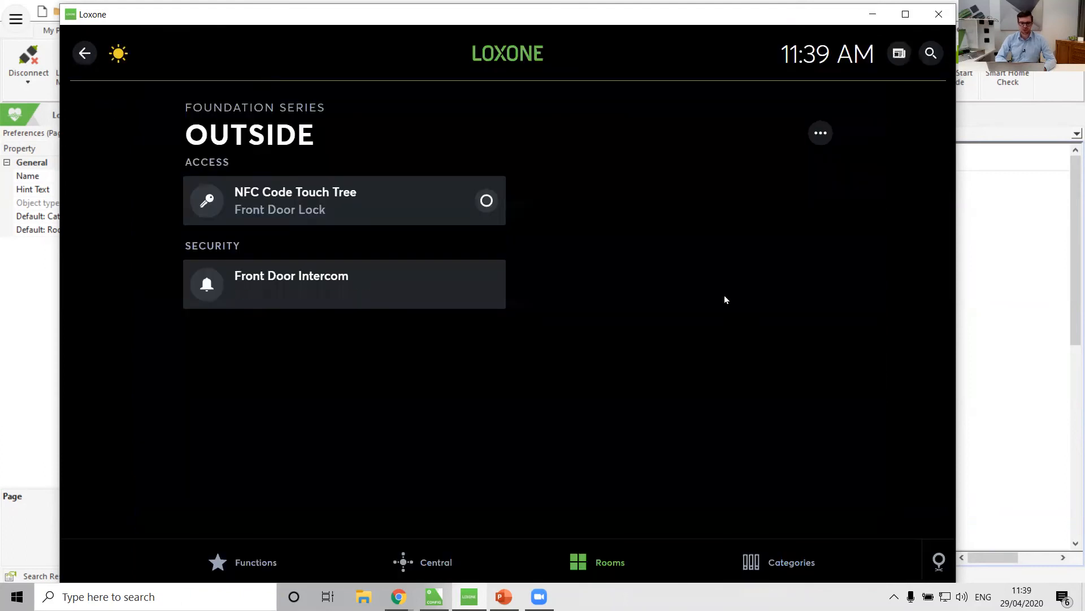
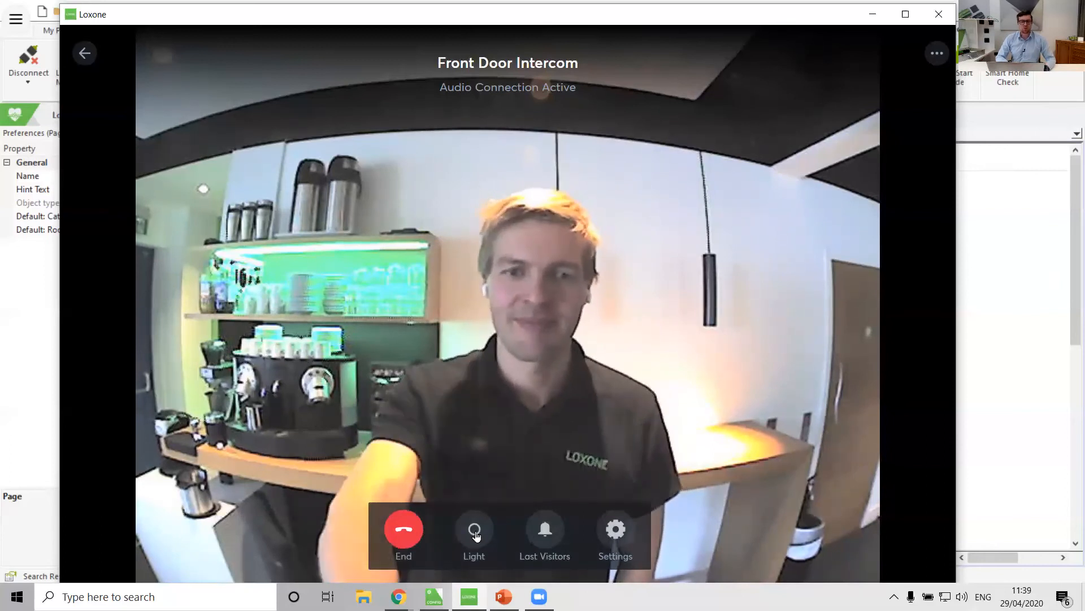
End the intercom audio call and review the latest visitor snapshot under Last Visitors, then close it.
click(403, 528)
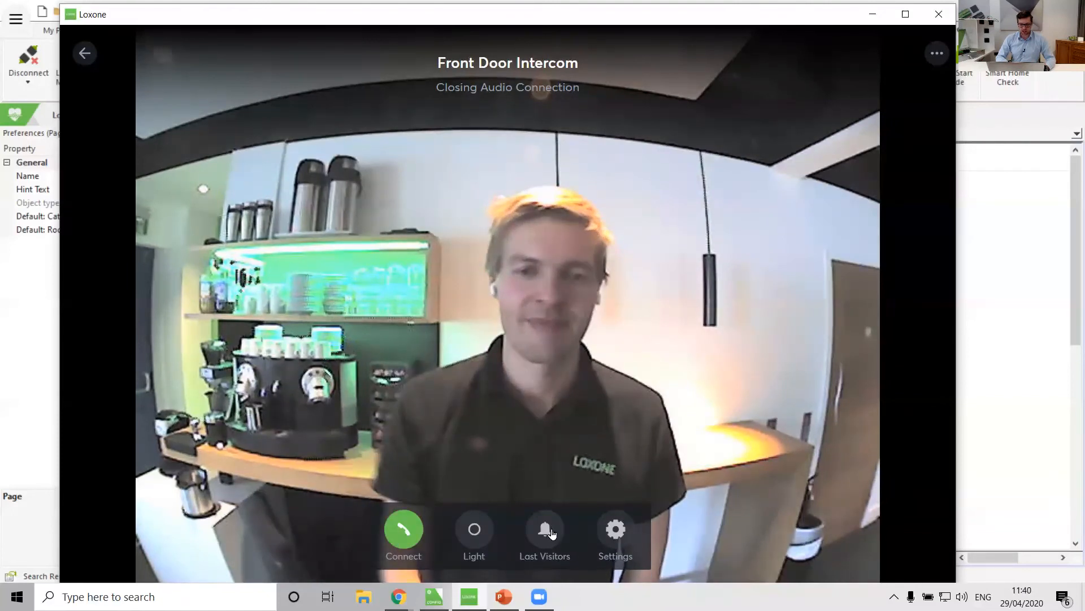
click(551, 532)
click(606, 123)
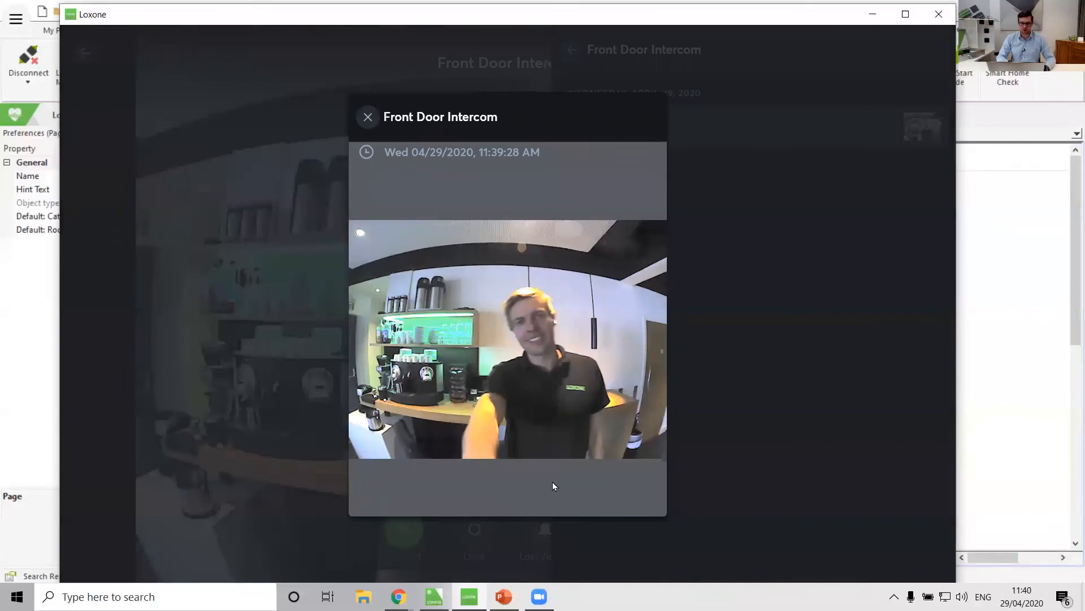
click(368, 116)
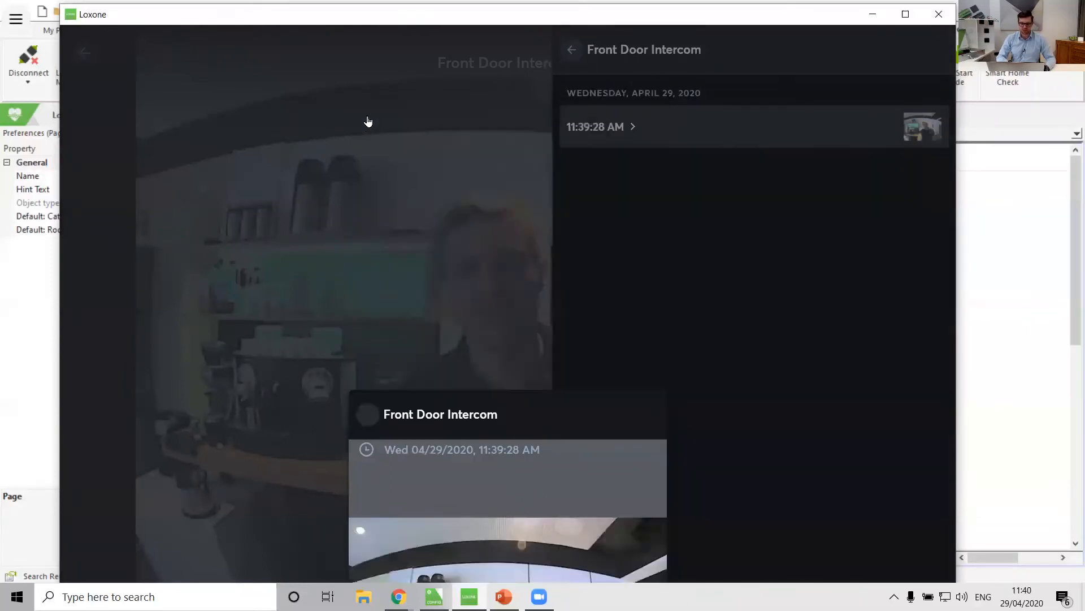
key(Escape)
key(Escape)
Reopen the Front Door Intercom from the Outside room in the Loxone app.
click(1043, 244)
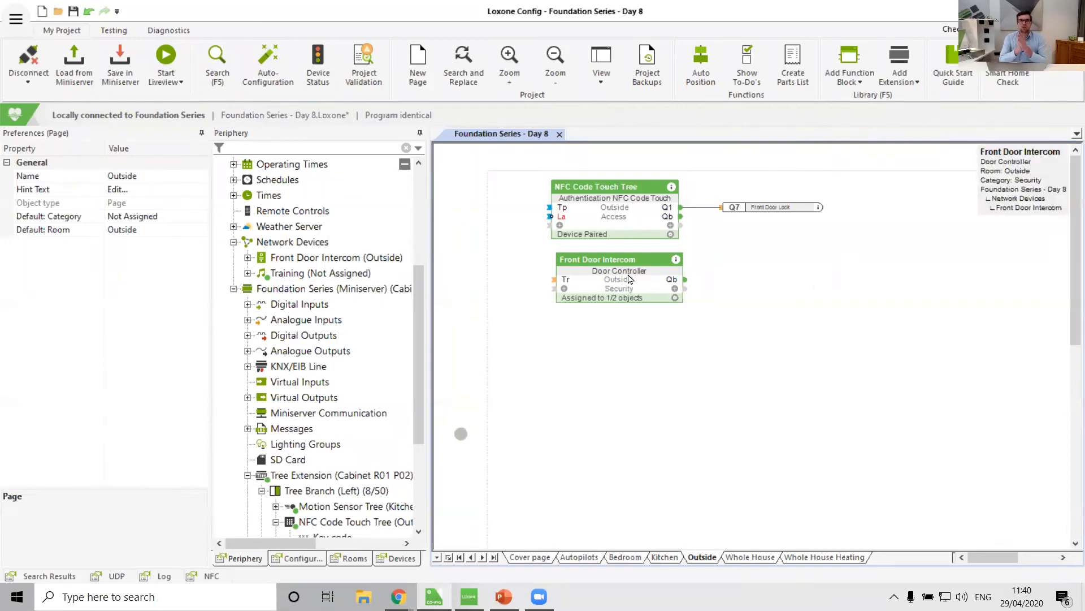
click(469, 596)
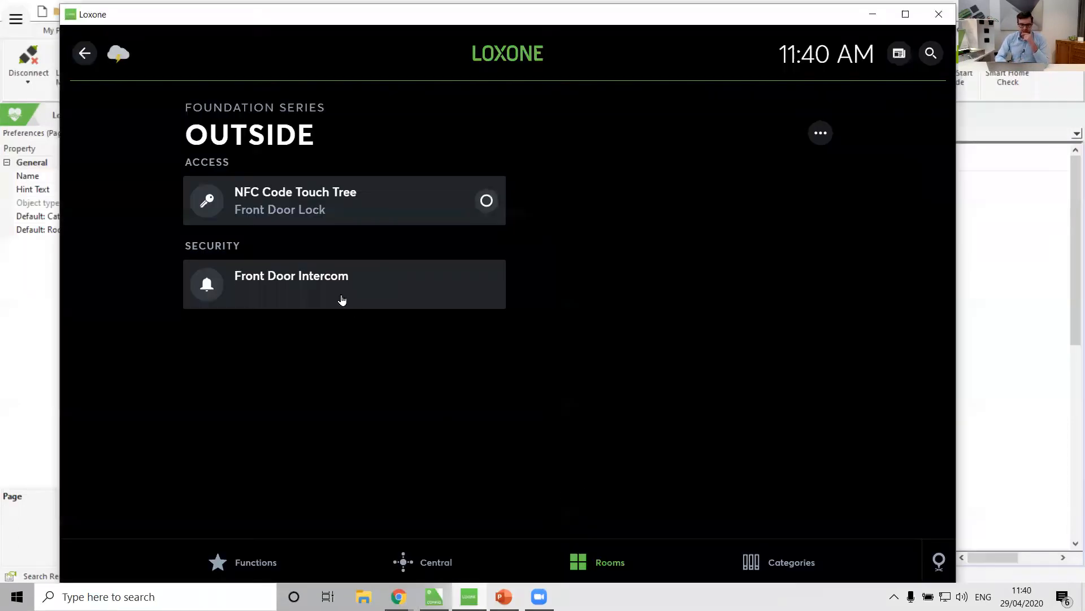
click(315, 294)
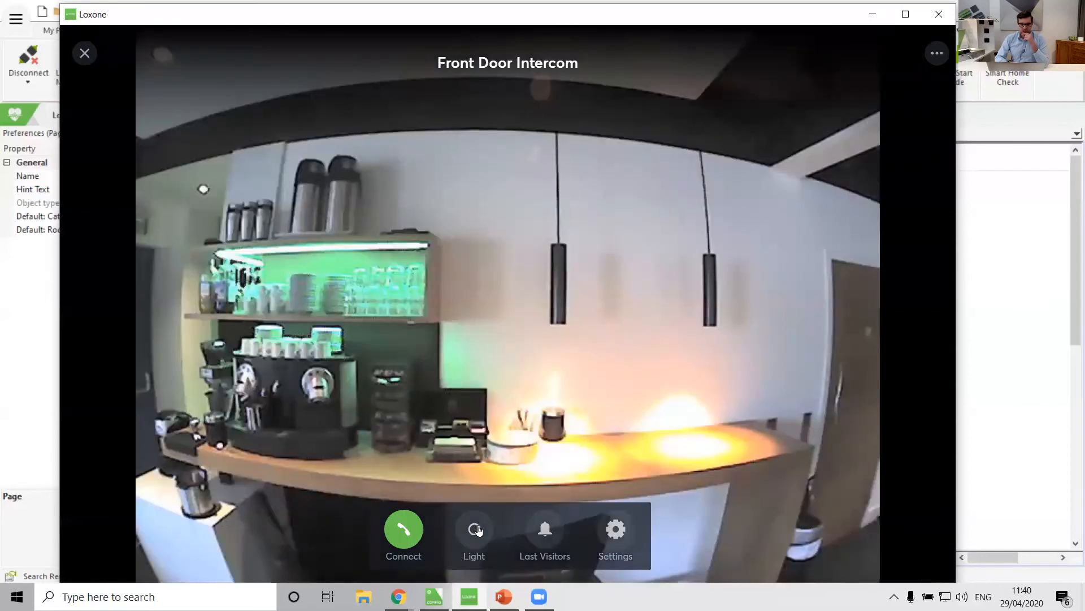
Name the Door Controller's function 1 on the user interface Open Door.
click(994, 245)
click(628, 277)
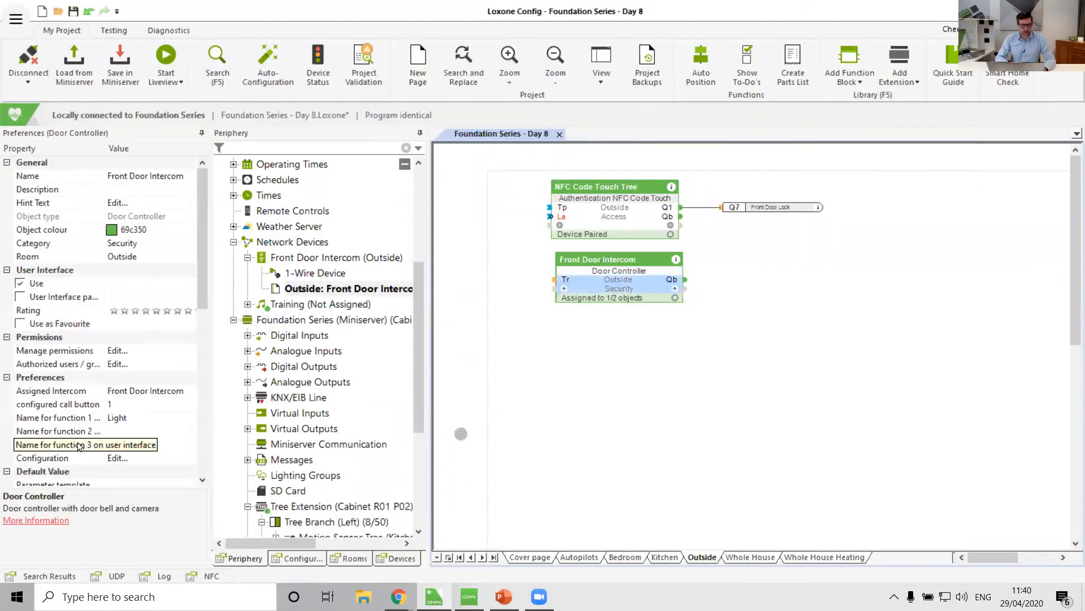
scroll(48, 418, down, 1)
click(48, 415)
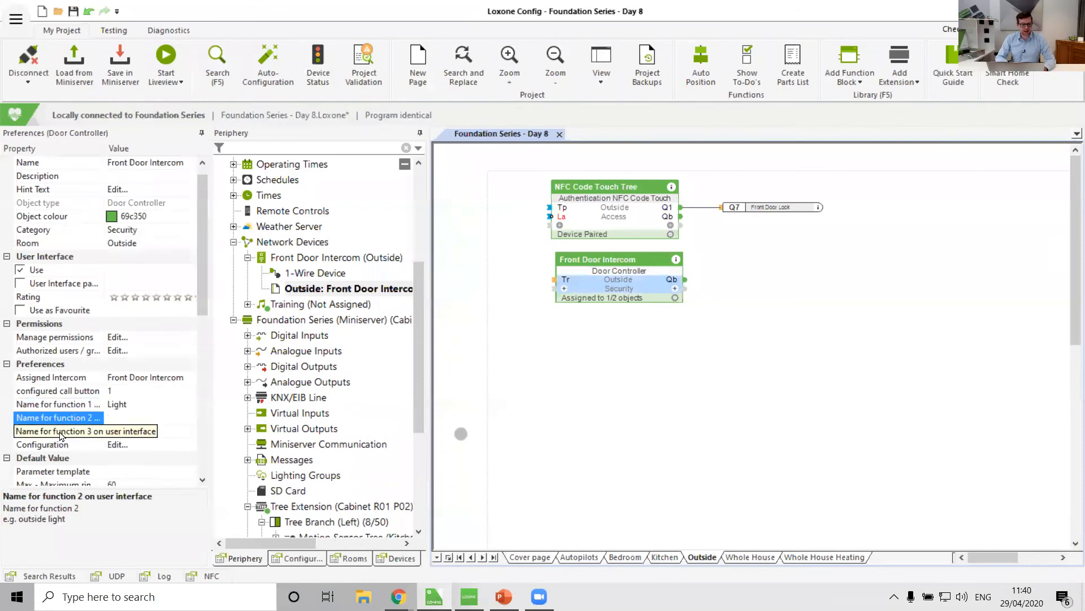
click(68, 404)
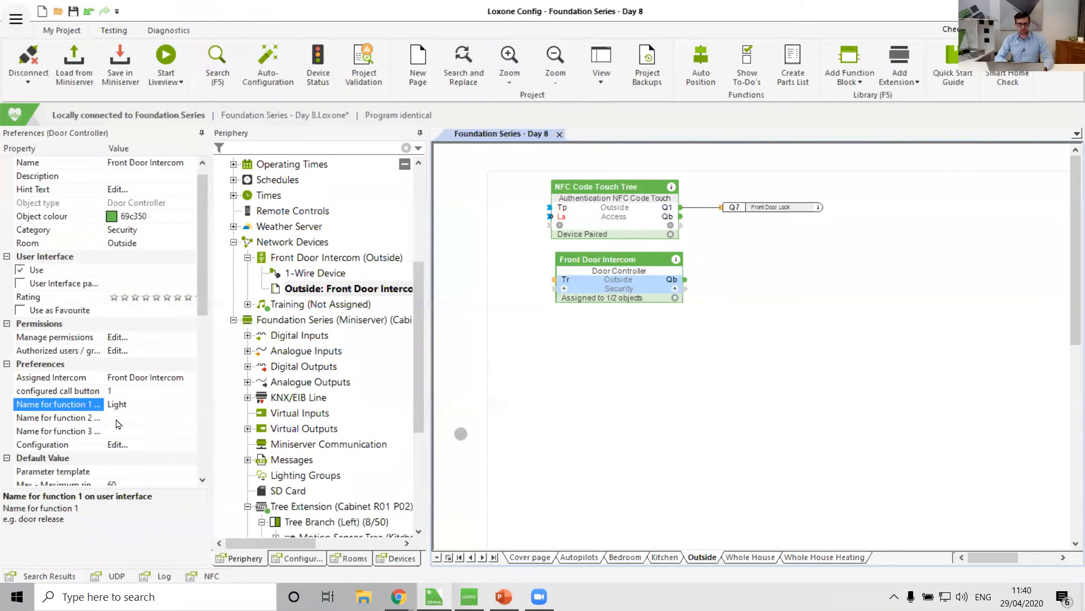
click(66, 406)
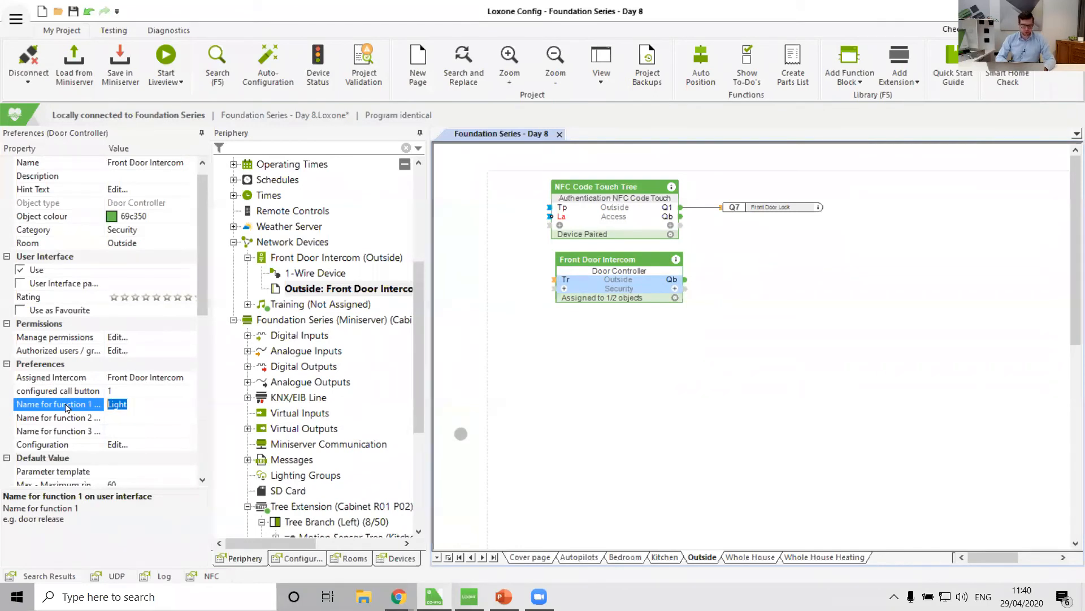
text(Open Door)
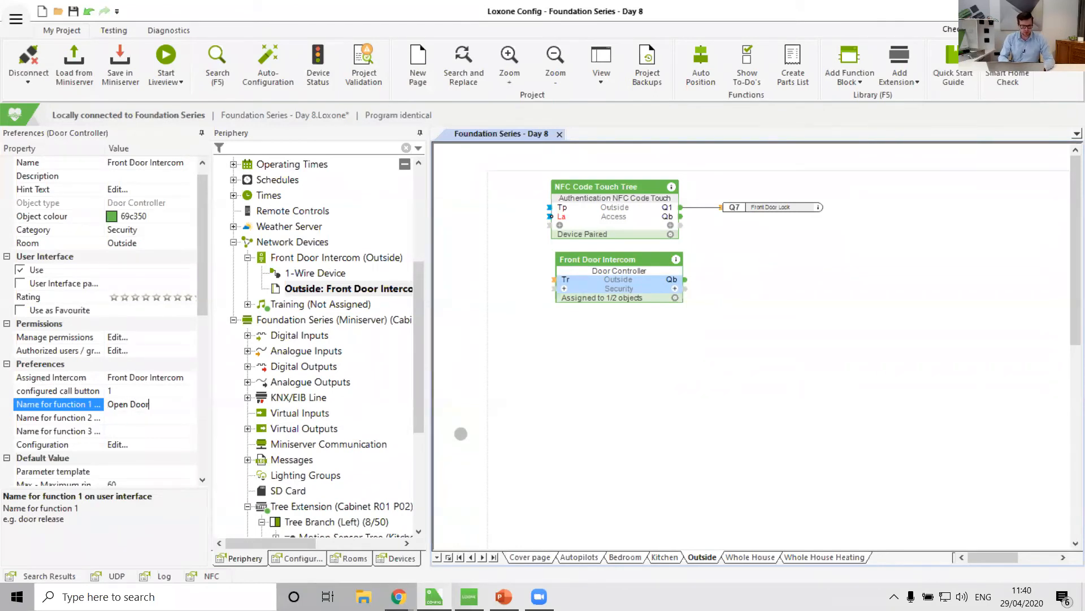
key(Return)
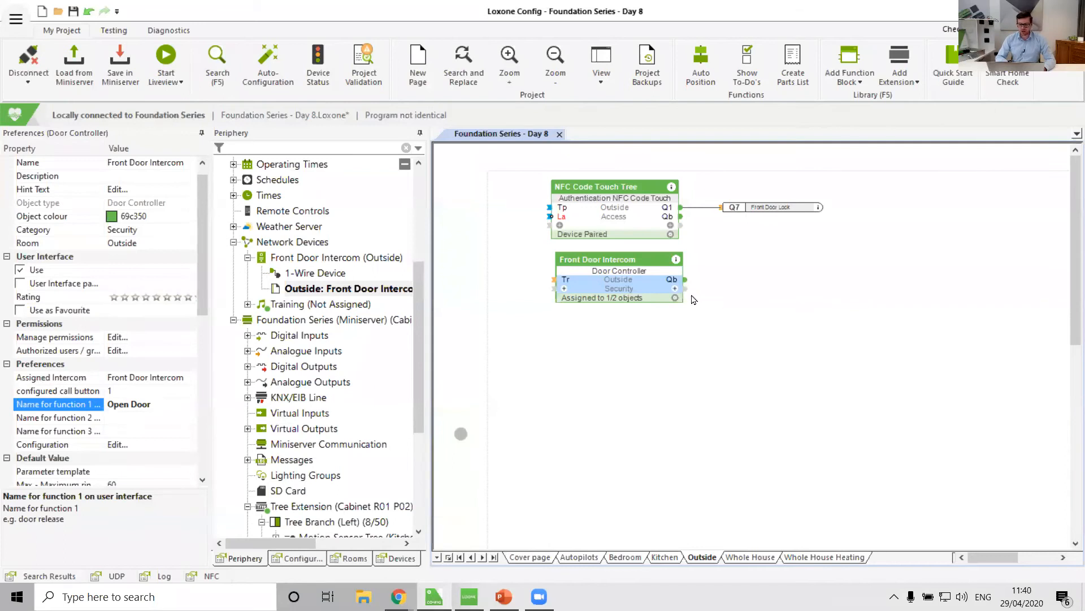
Display the Door Controller's Q1 output connection on its block.
click(676, 288)
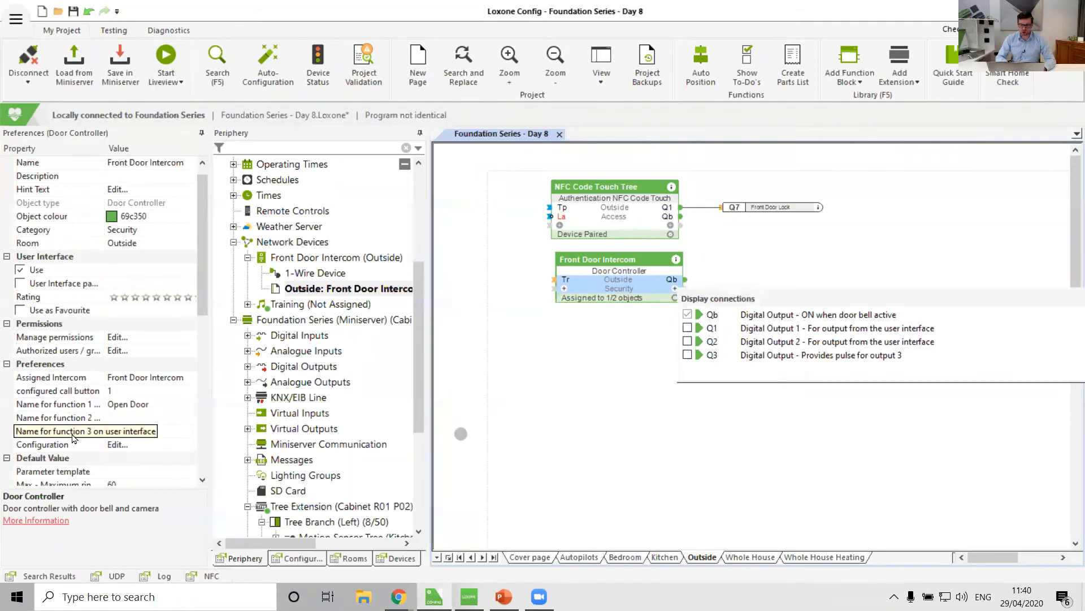
click(687, 328)
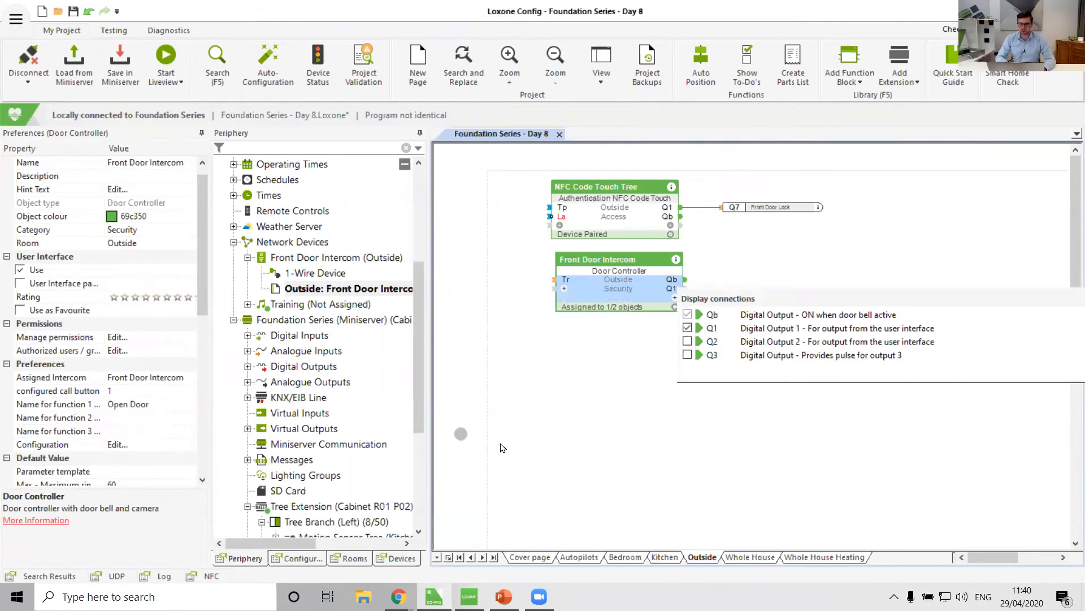
click(503, 447)
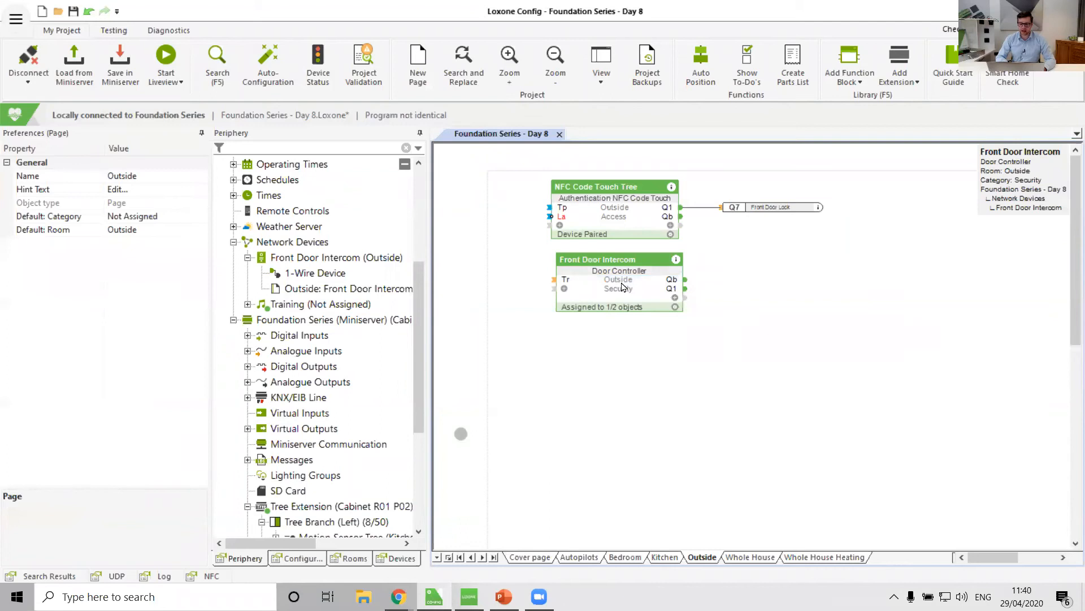
Rearrange the Front Door Intercom block and the Front Door Lock output on the Outside page.
drag(622, 287, 609, 278)
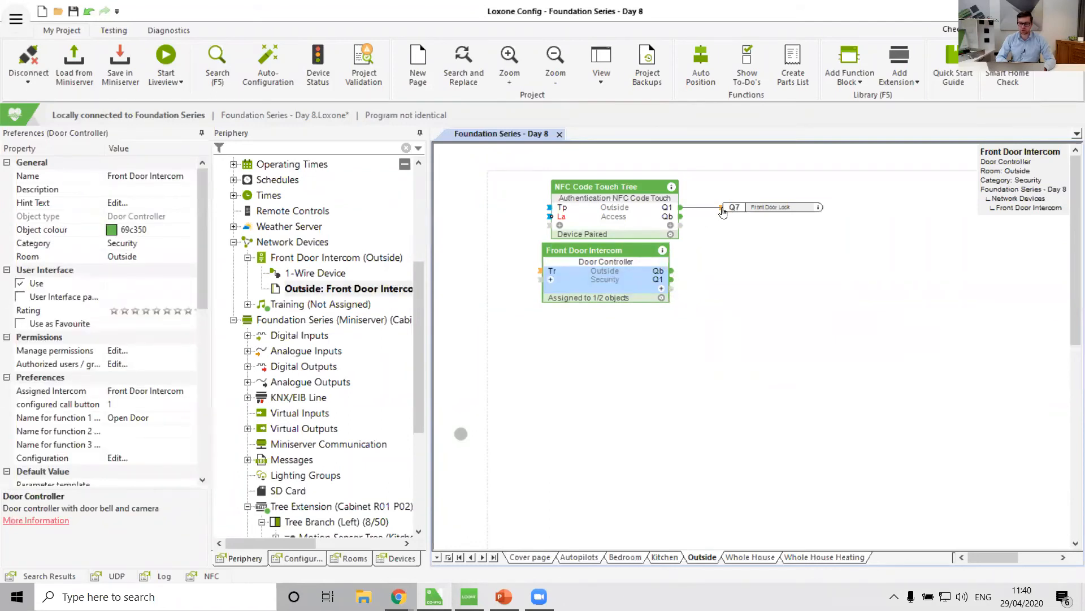
drag(722, 210, 723, 208)
drag(789, 208, 902, 243)
drag(594, 276, 602, 276)
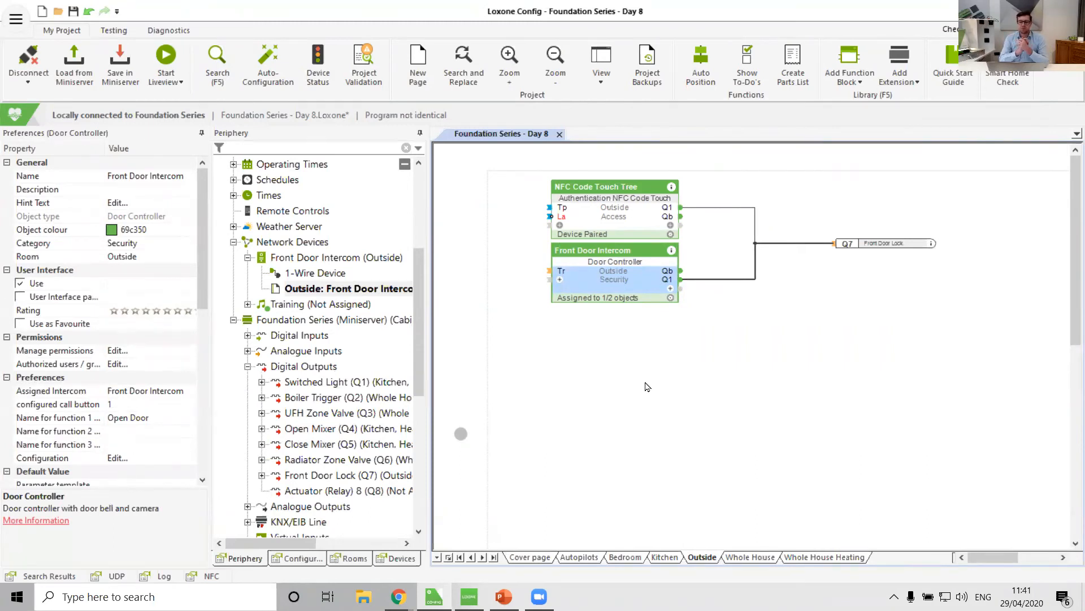
drag(682, 280, 782, 249)
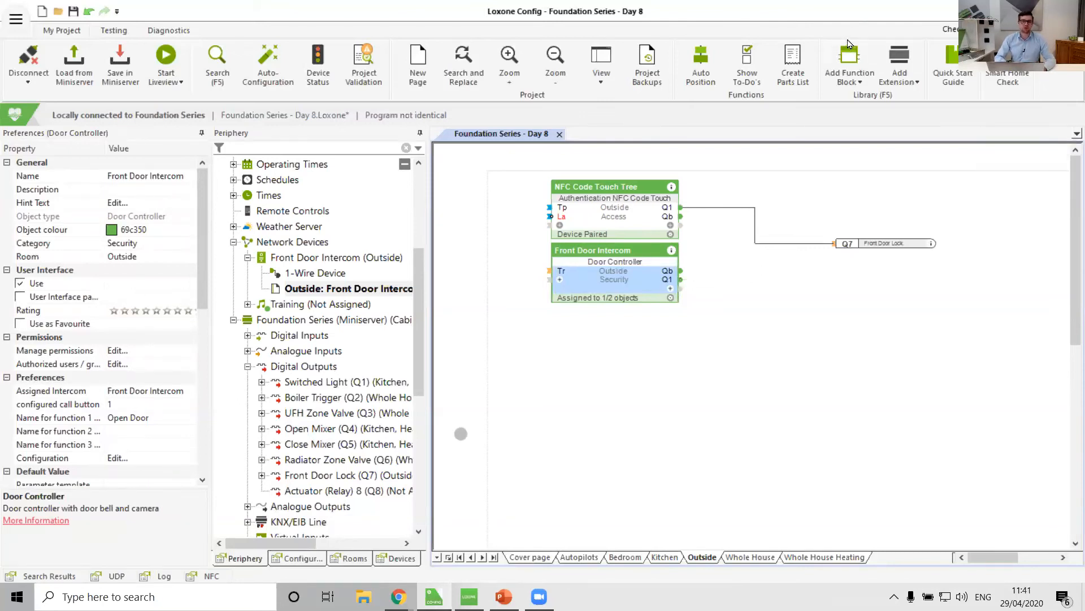
Add a Switch-Off Delay function block to the right of the Door Controller.
click(841, 63)
text(switch)
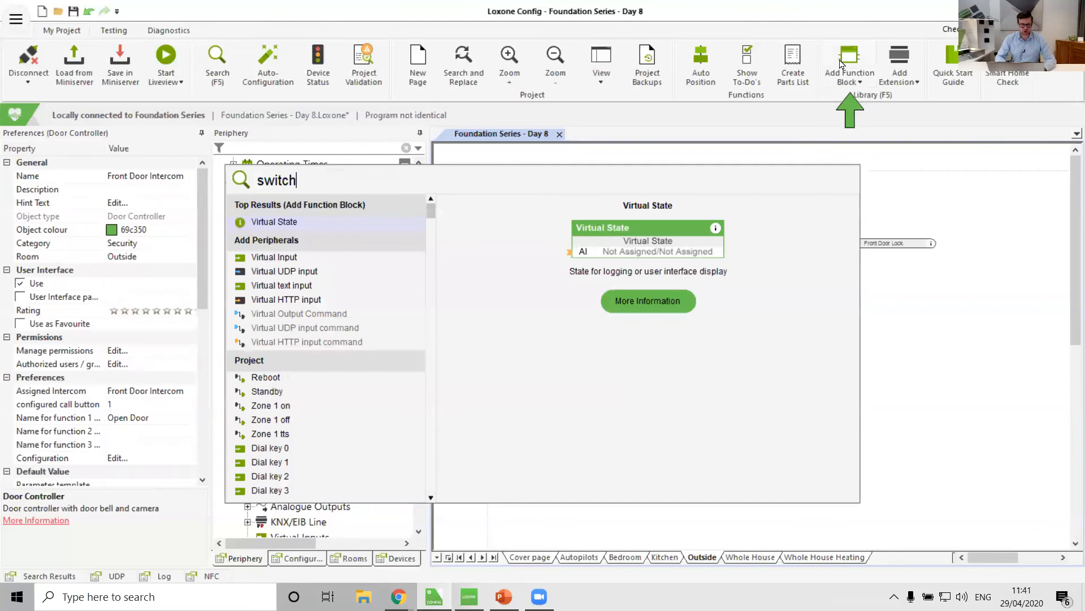
key(Down)
key(Down)
key(Return)
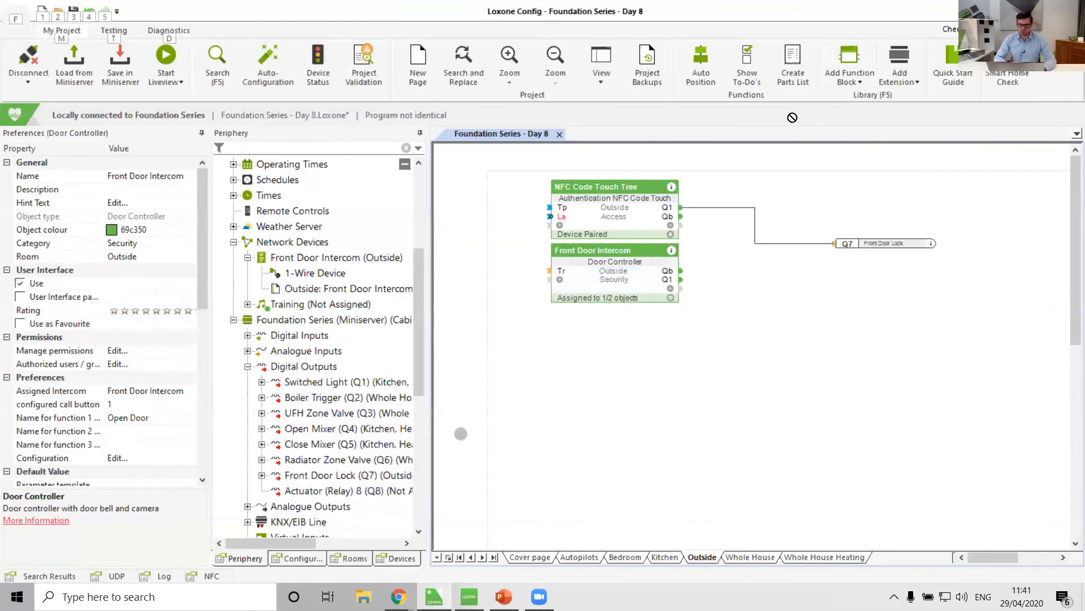
click(731, 258)
Connect the Door Controller's Q1 to the Switch-Off Delay trigger and set its delay duration to 3 s.
drag(681, 280, 788, 289)
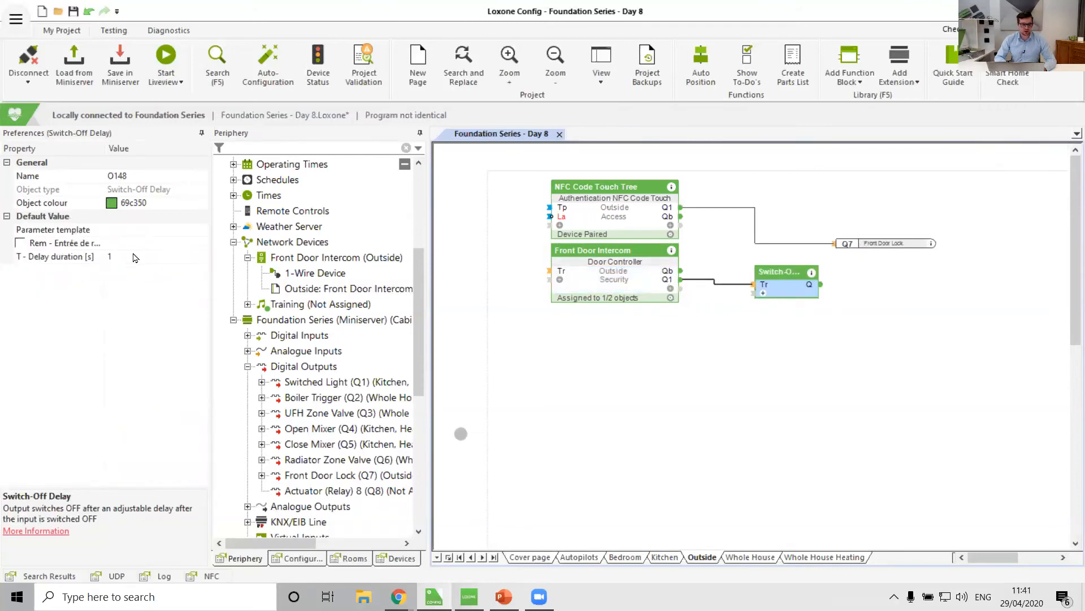
click(78, 261)
text(3)
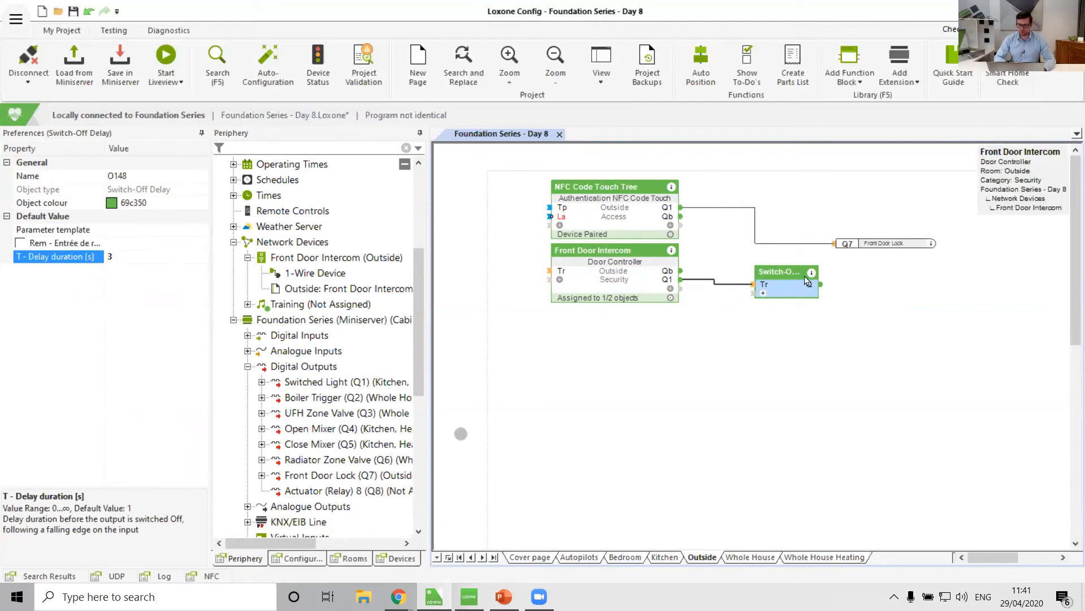
Connect the Switch-Off Delay output to the Front Door Lock and save the program to the Miniserver.
drag(820, 284, 927, 247)
drag(782, 286, 782, 281)
click(676, 396)
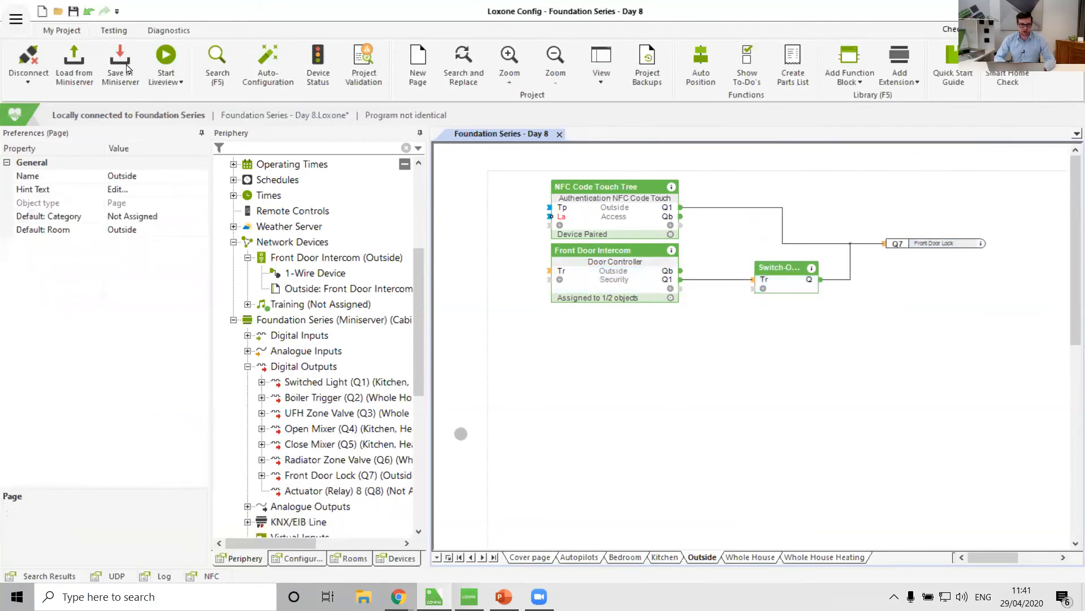
click(126, 63)
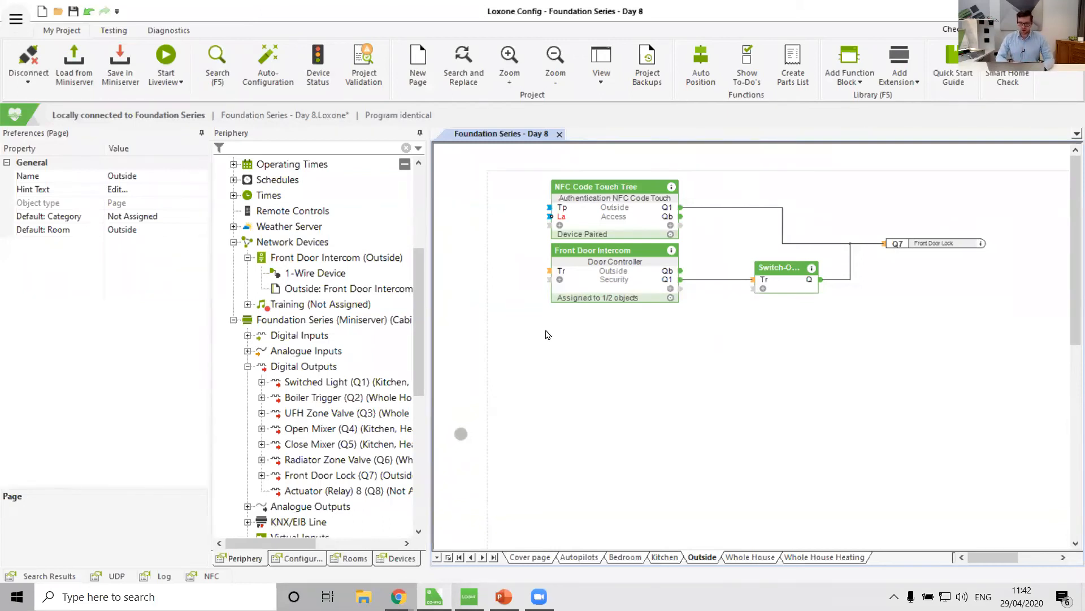
Connect the NFC Code Touch Tree's doorbell output Qb to the Door Controller's Tr input.
mouse_move(625, 234)
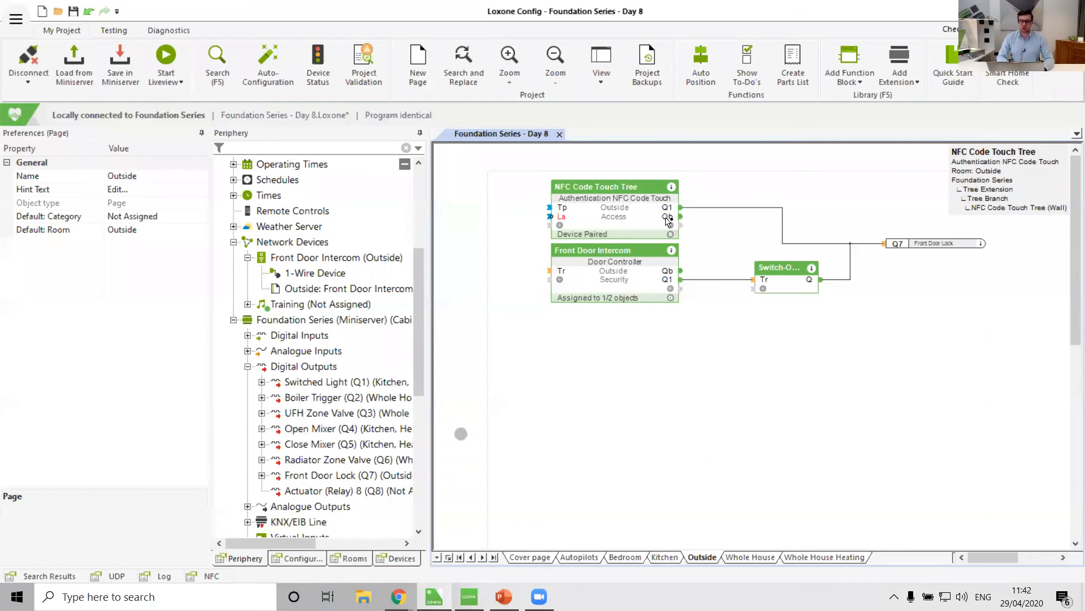
mouse_move(668, 221)
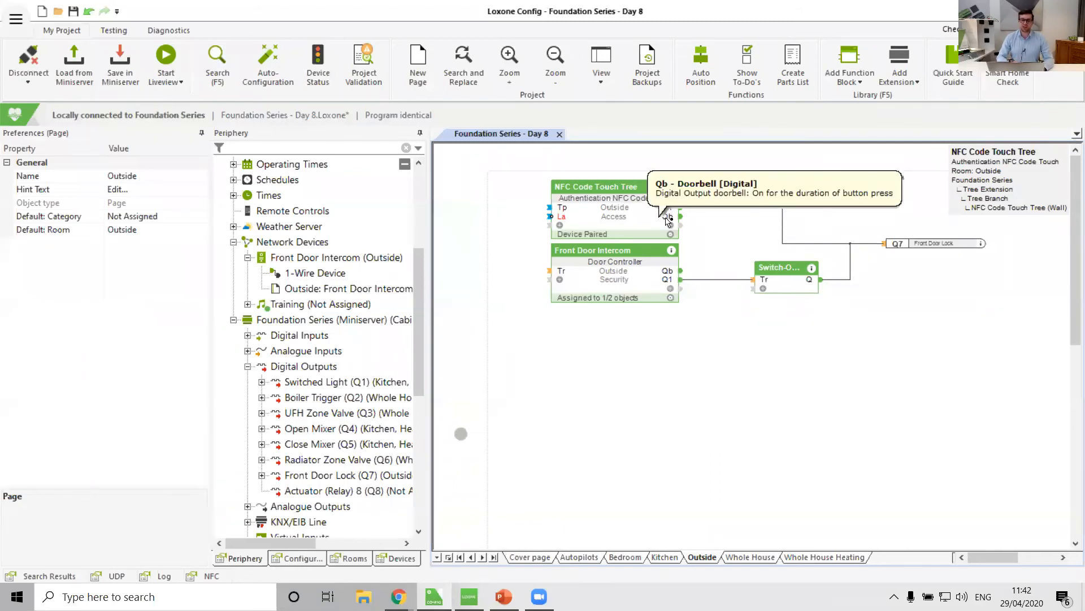
mouse_move(564, 275)
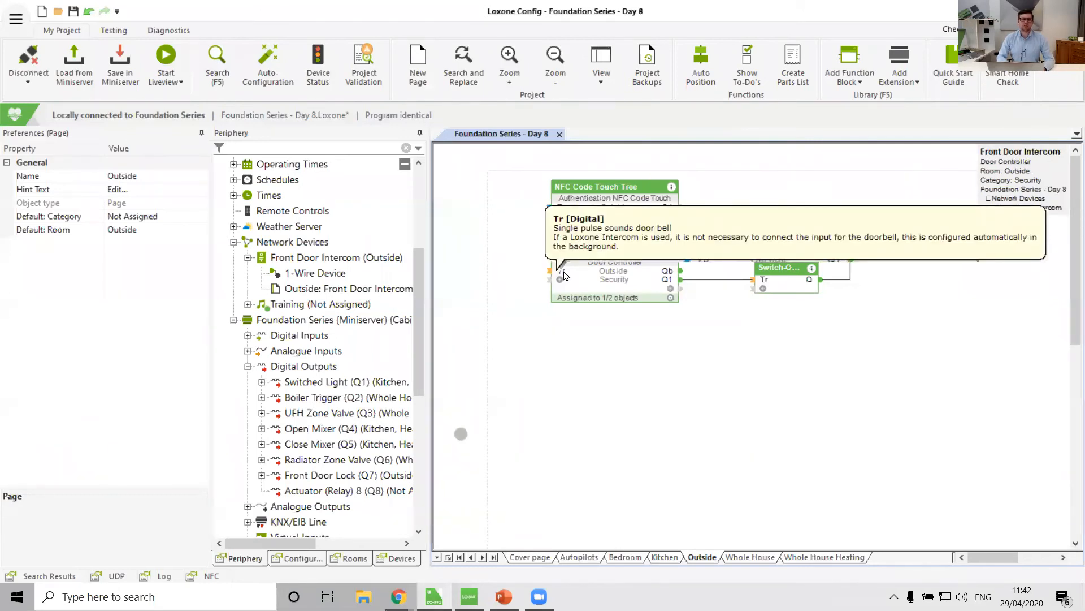
drag(681, 208, 802, 201)
key(Escape)
key(ctrl+z)
drag(681, 217, 547, 273)
key(space)
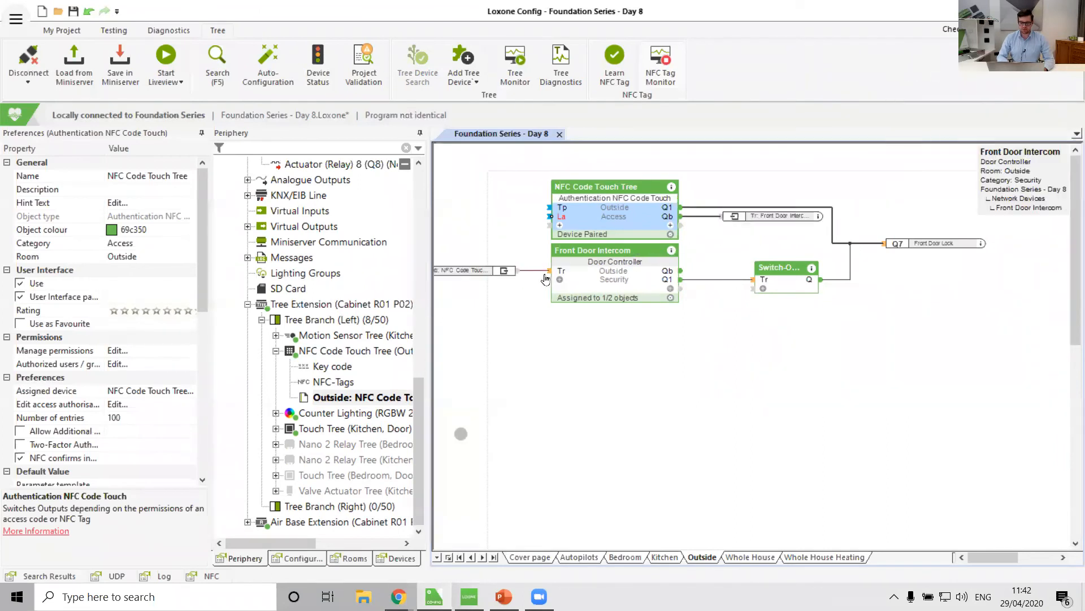
Move the function blocks and the Front Door Lock output further right on the page.
drag(592, 208, 651, 212)
drag(955, 246, 1029, 253)
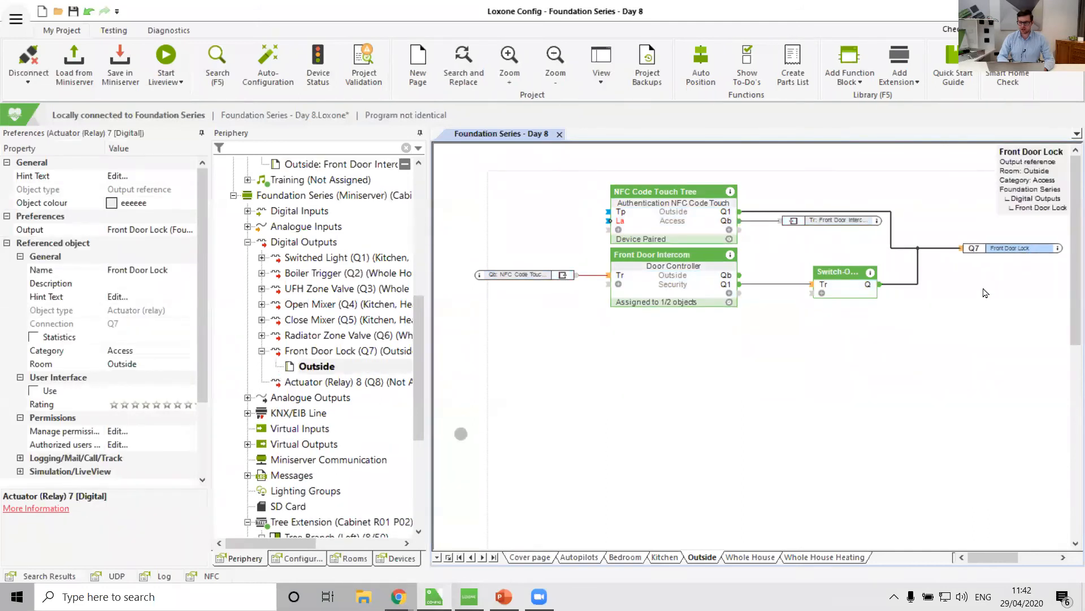
click(846, 430)
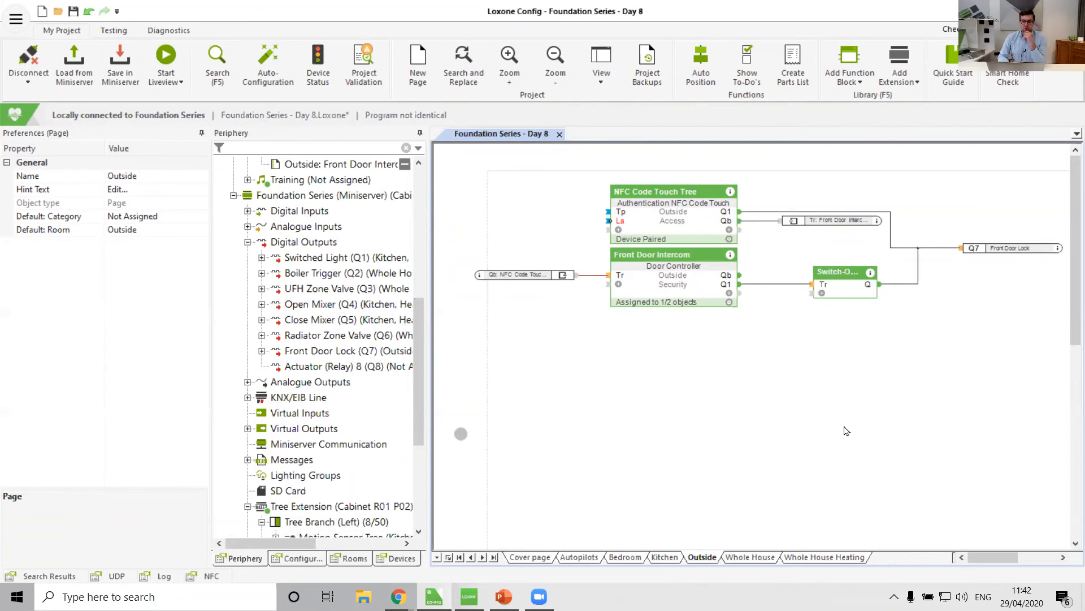
Add a Retractive Switch block below the Door Controller and set its output pulse duration to 4 s.
click(729, 293)
click(673, 391)
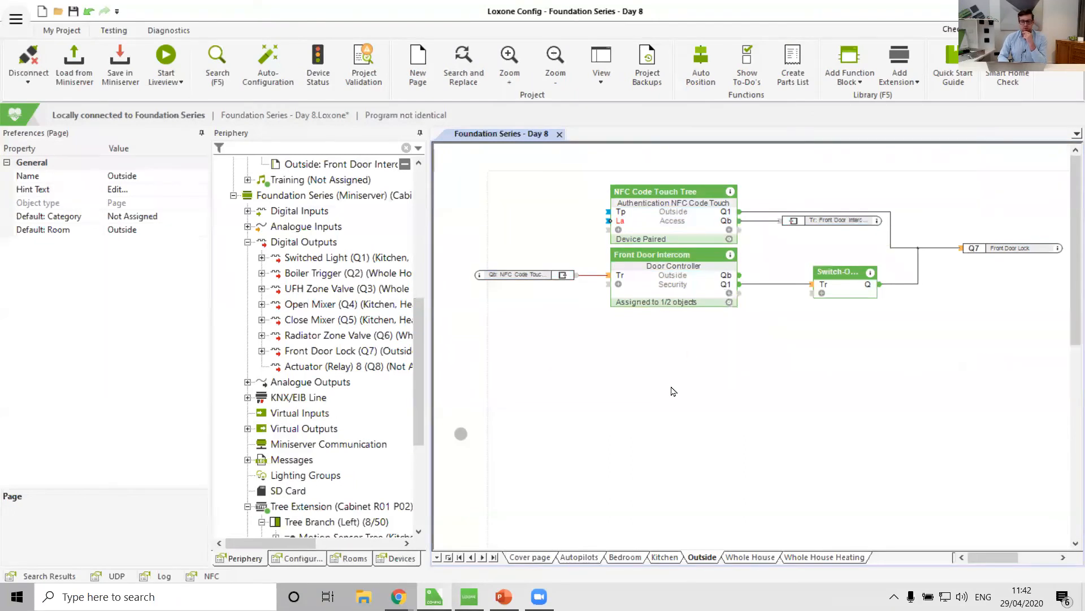
click(840, 61)
text(ret)
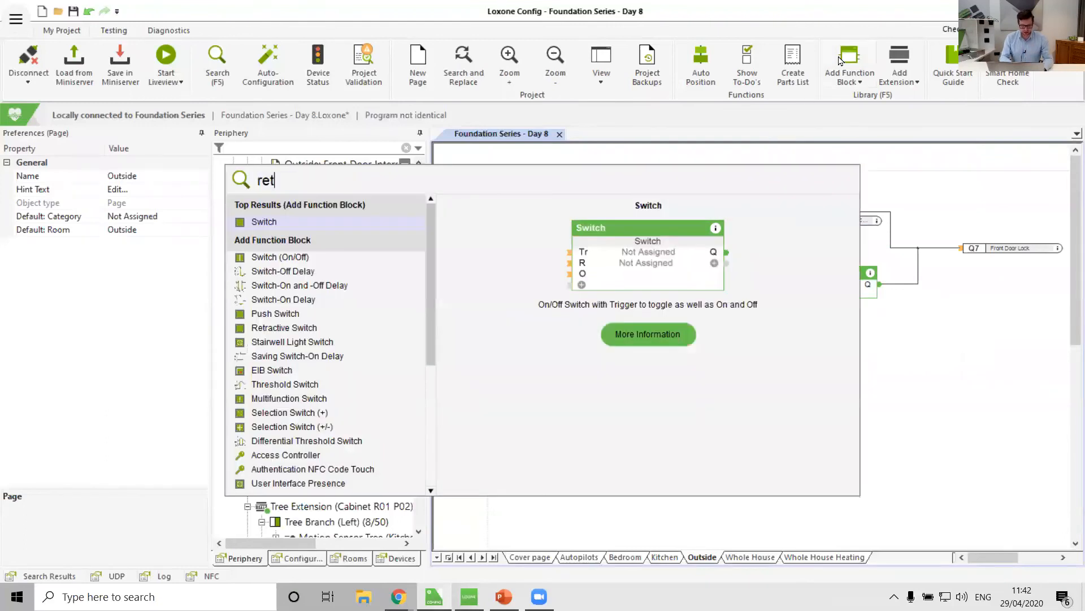
key(Return)
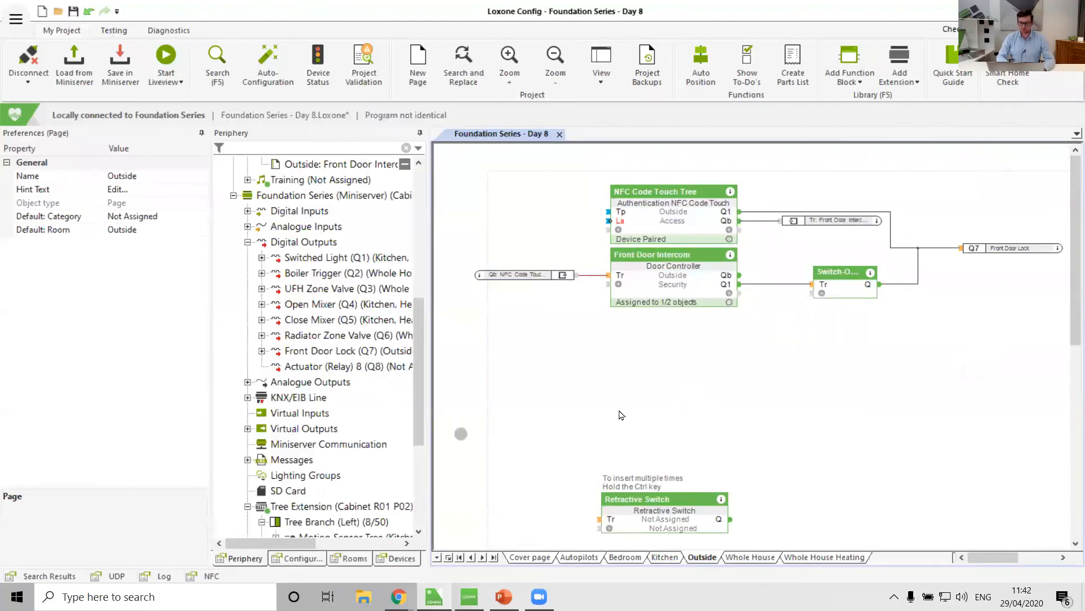
click(624, 368)
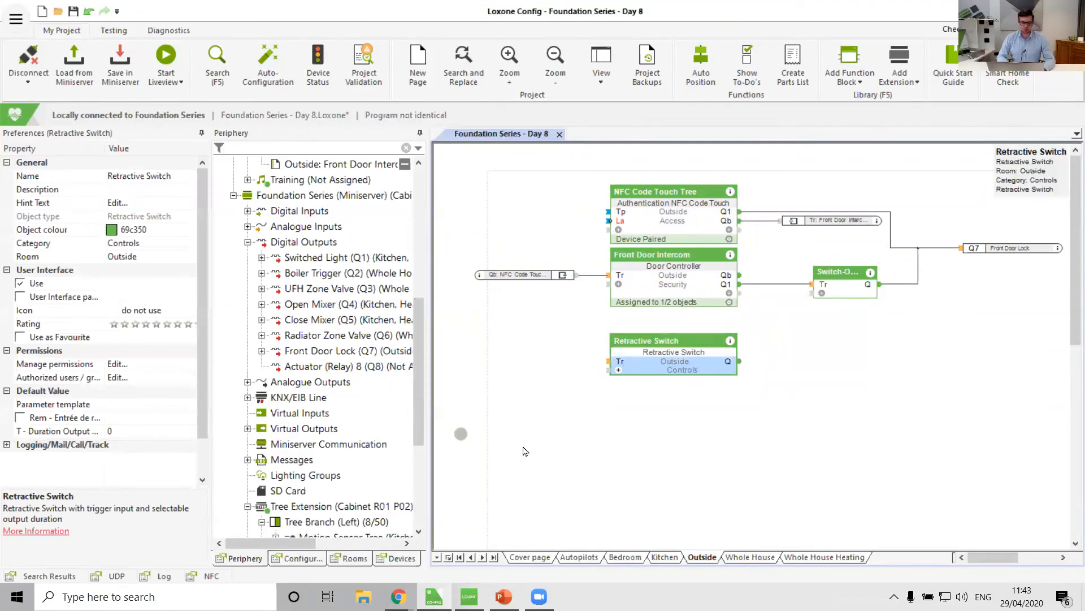
click(109, 432)
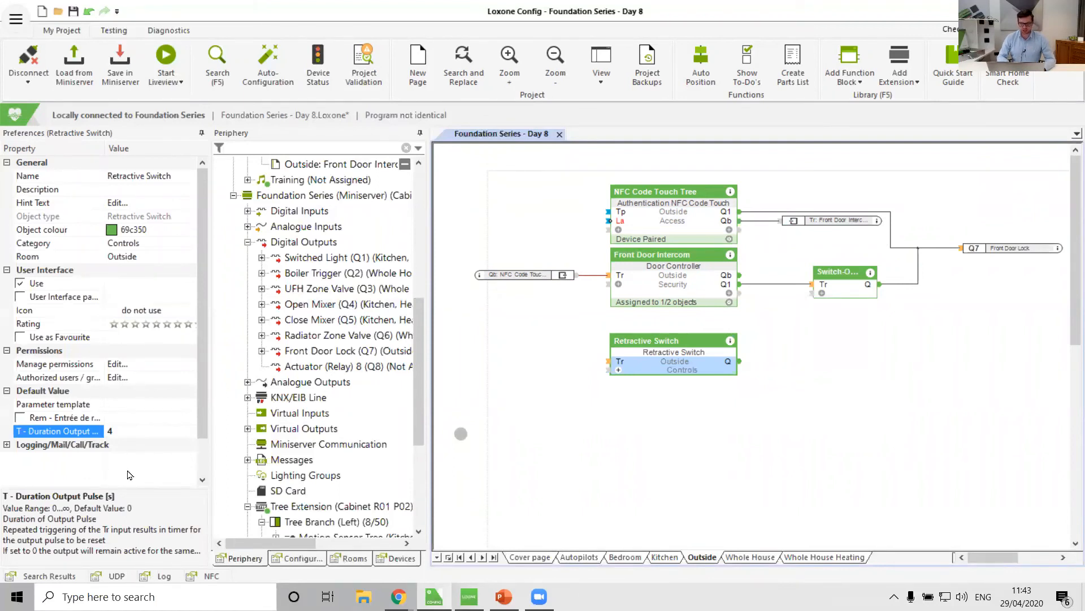
Connect the Door Controller's Qb output to the Retractive Switch's Tr input.
click(714, 395)
drag(740, 275, 609, 361)
key(space)
click(836, 371)
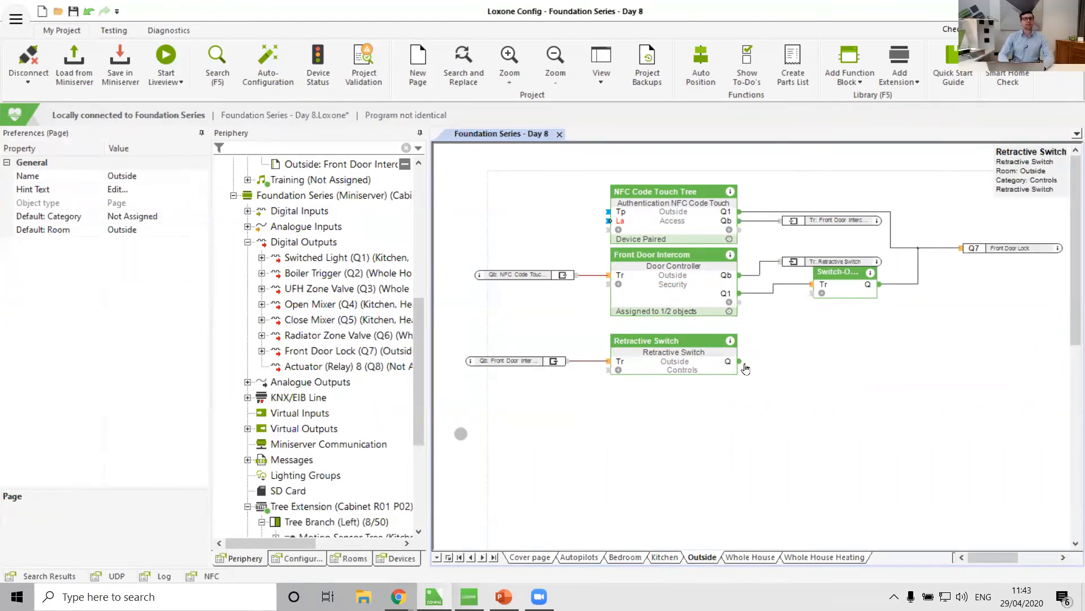
Add a memory flag on the Outside page and connect it to the Retractive Switch's Q output.
scroll(356, 308, up, 7)
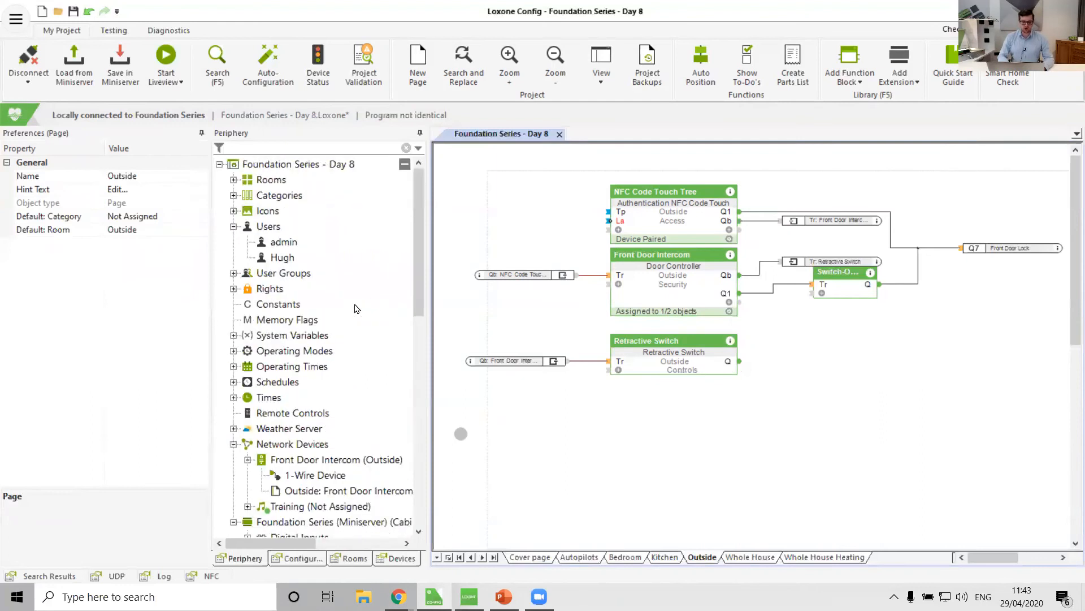
click(277, 320)
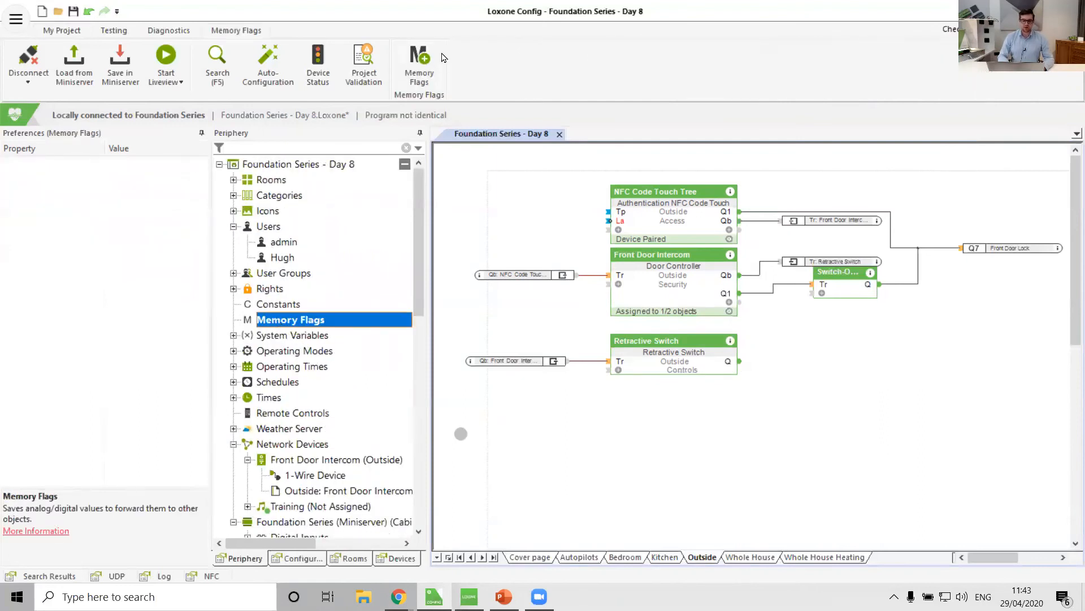
click(421, 57)
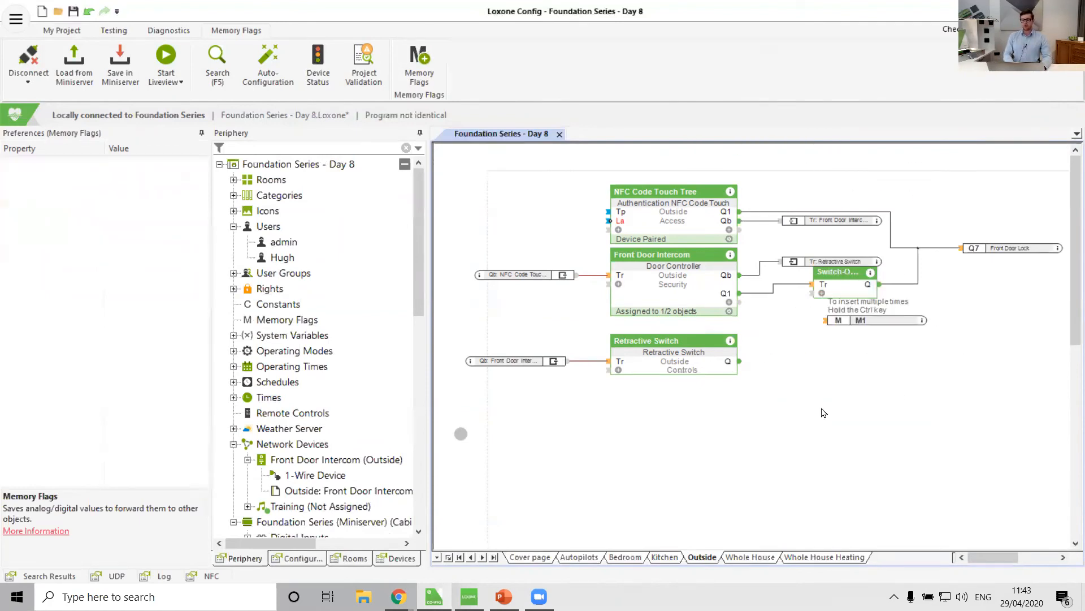
click(818, 356)
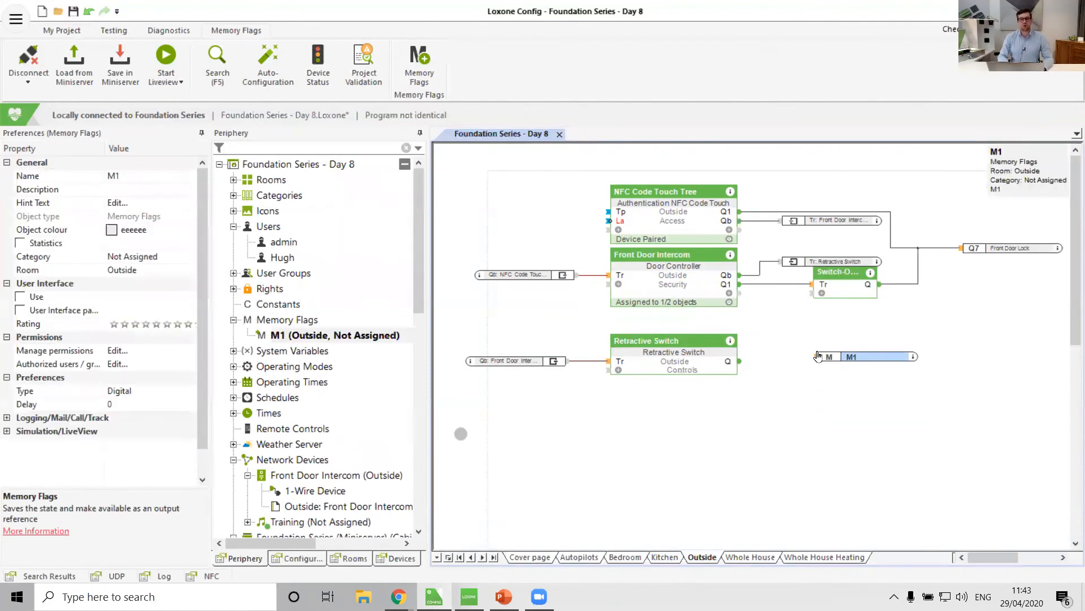
drag(818, 356, 785, 361)
click(759, 405)
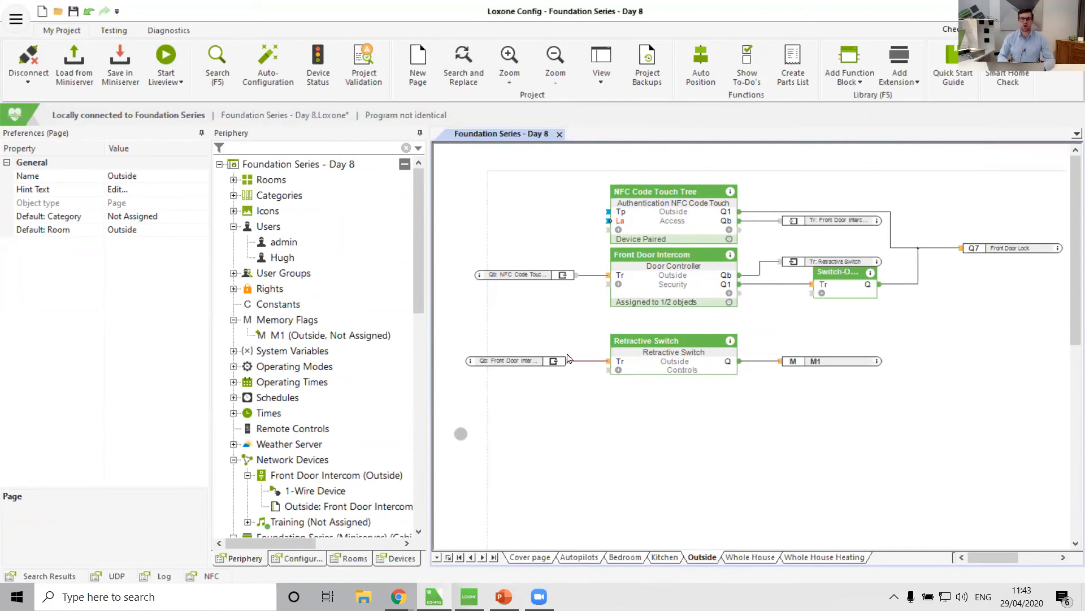
drag(660, 369, 682, 364)
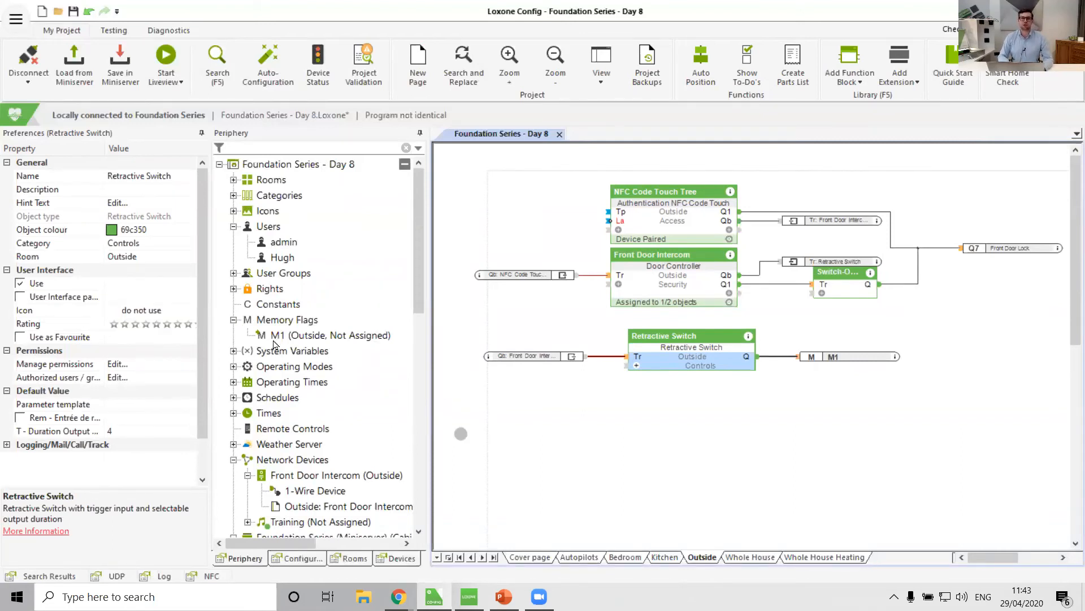
Rename the memory flag to Bell Pressed.
double_click(833, 358)
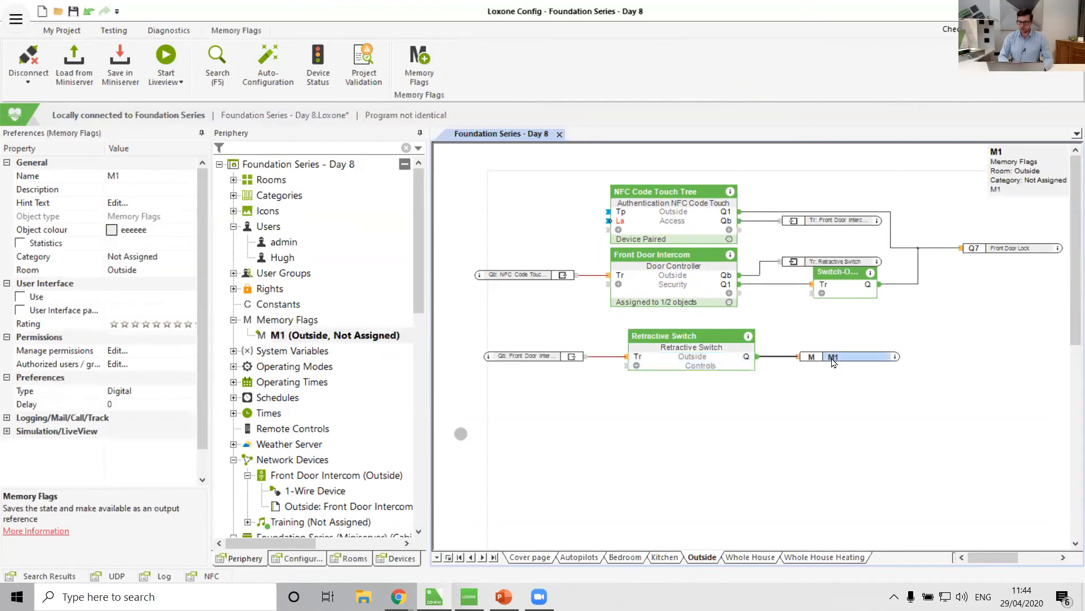
text(E)
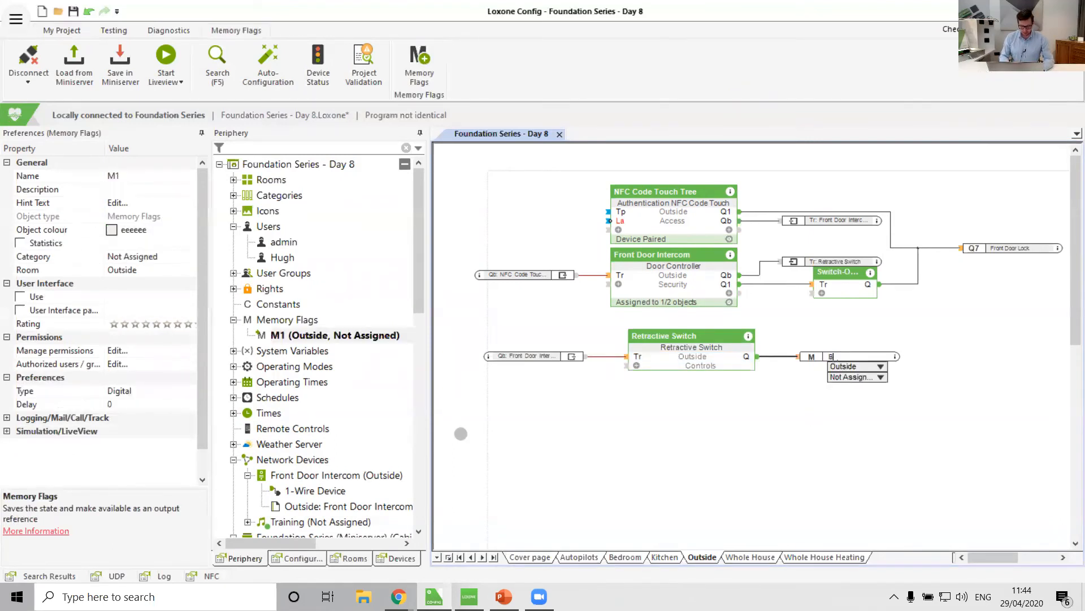
text(ell Pressed)
key(Return)
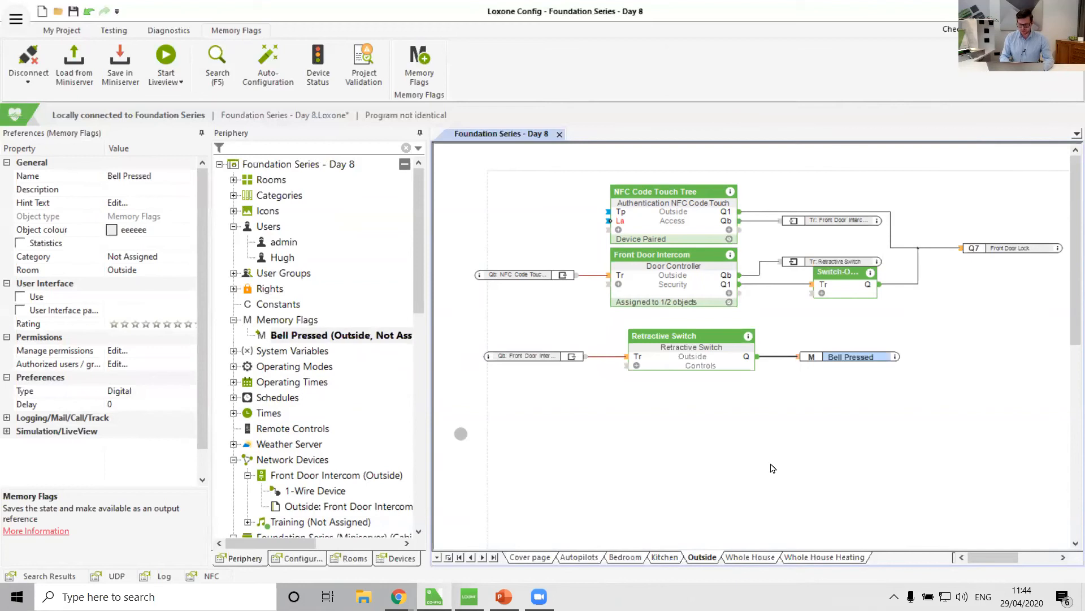
Place the Bell Pressed memory flag on the Kitchen page beside the Kitchen Lighting controller.
click(666, 557)
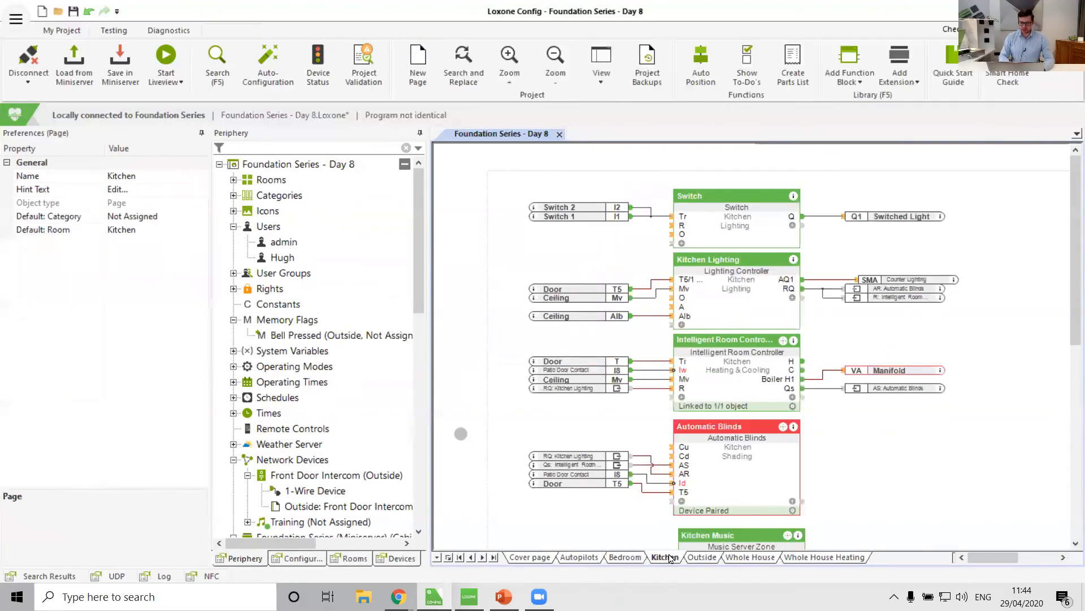
click(346, 342)
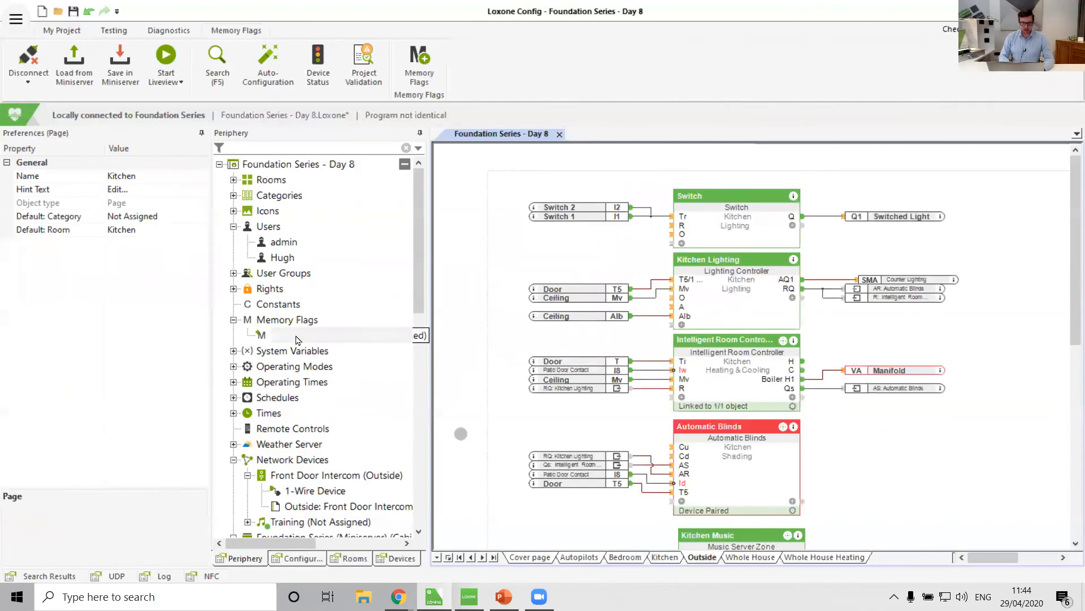
click(656, 559)
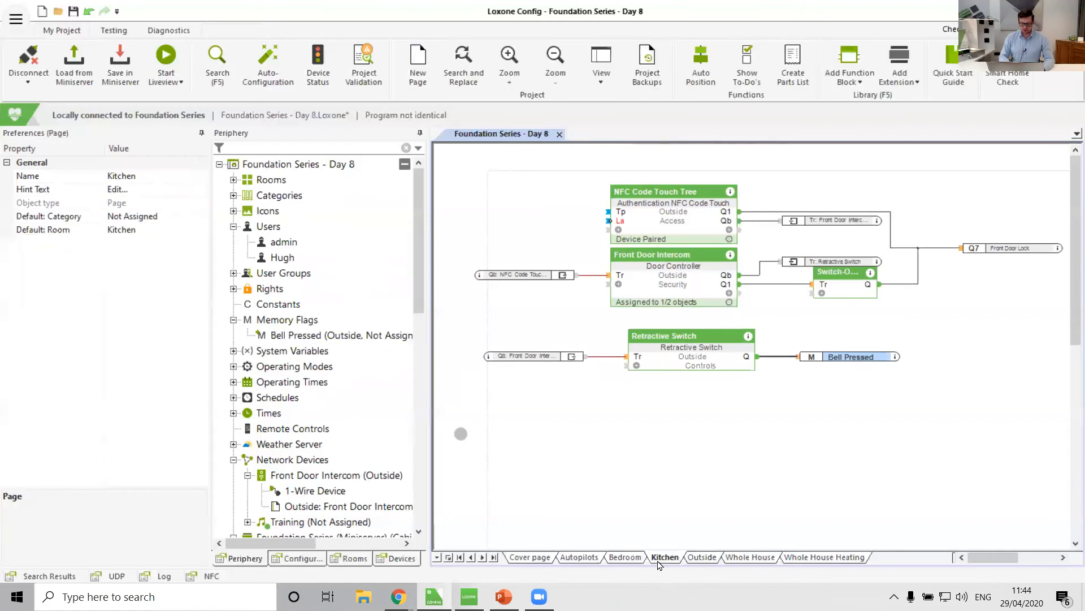
drag(317, 337, 532, 269)
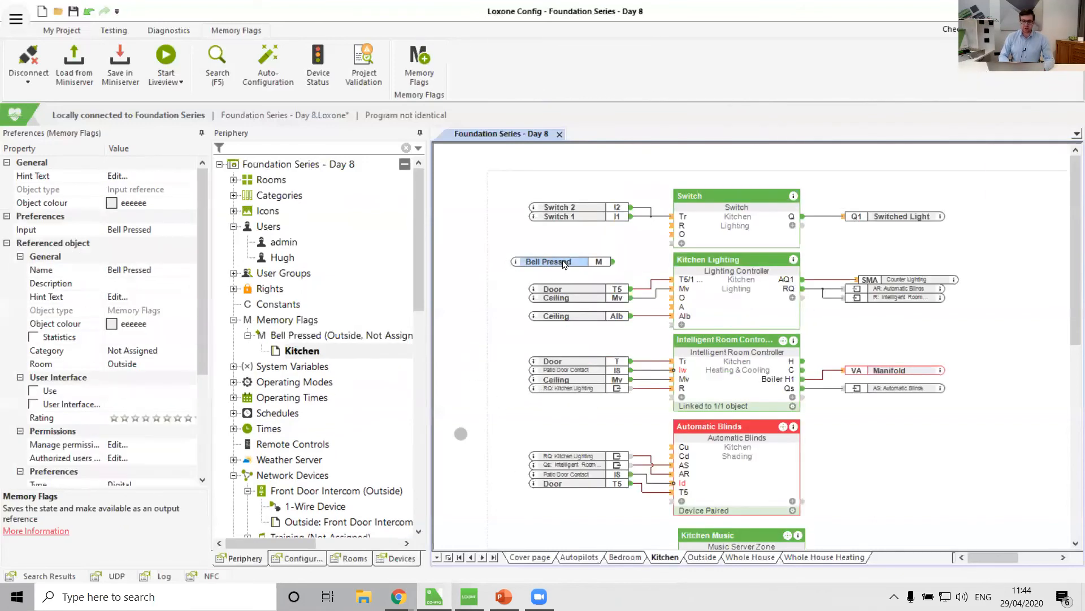
Connect the Bell Pressed memory flag to the Kitchen Lighting controller's A input.
click(703, 557)
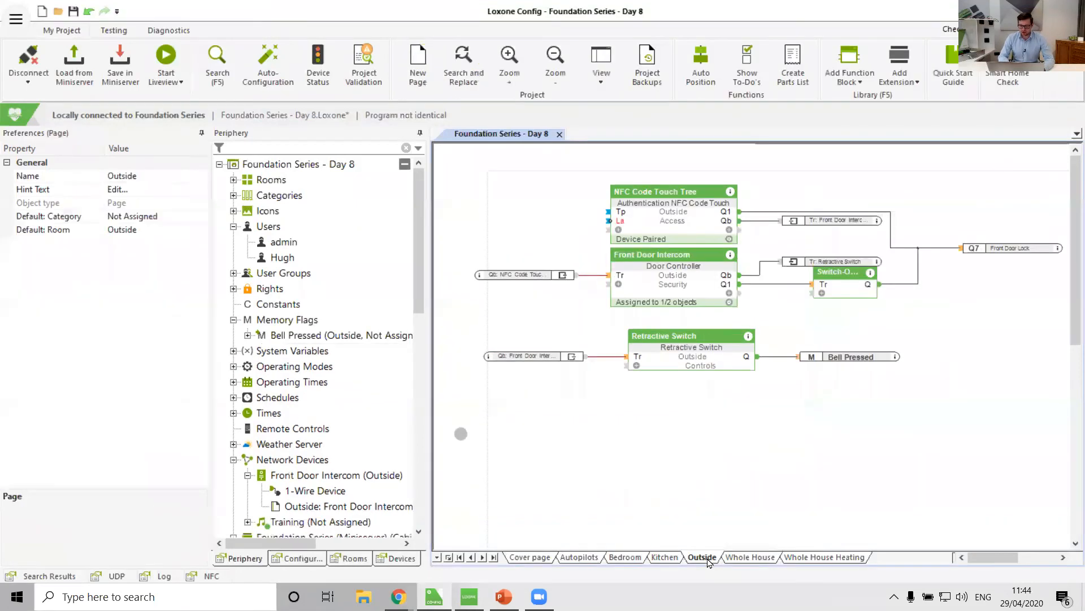
click(665, 557)
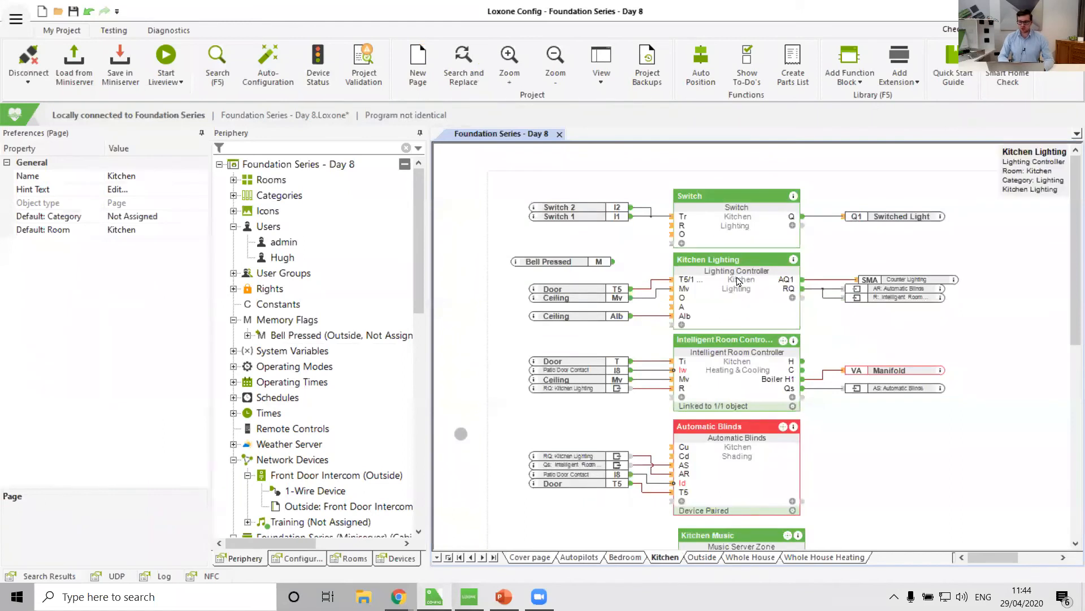
mouse_move(684, 311)
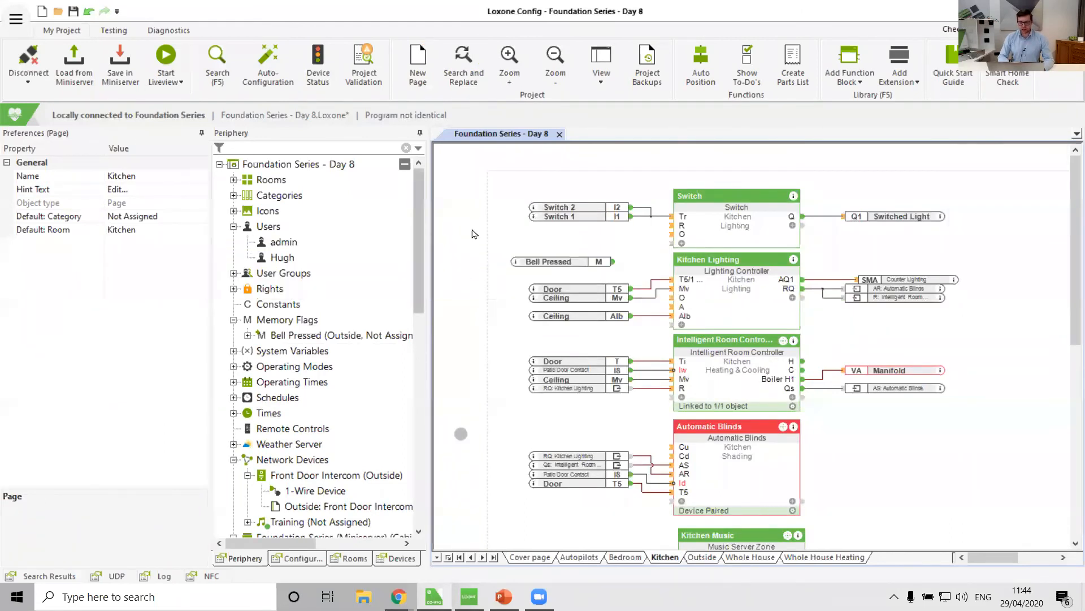
drag(616, 263, 668, 311)
click(555, 260)
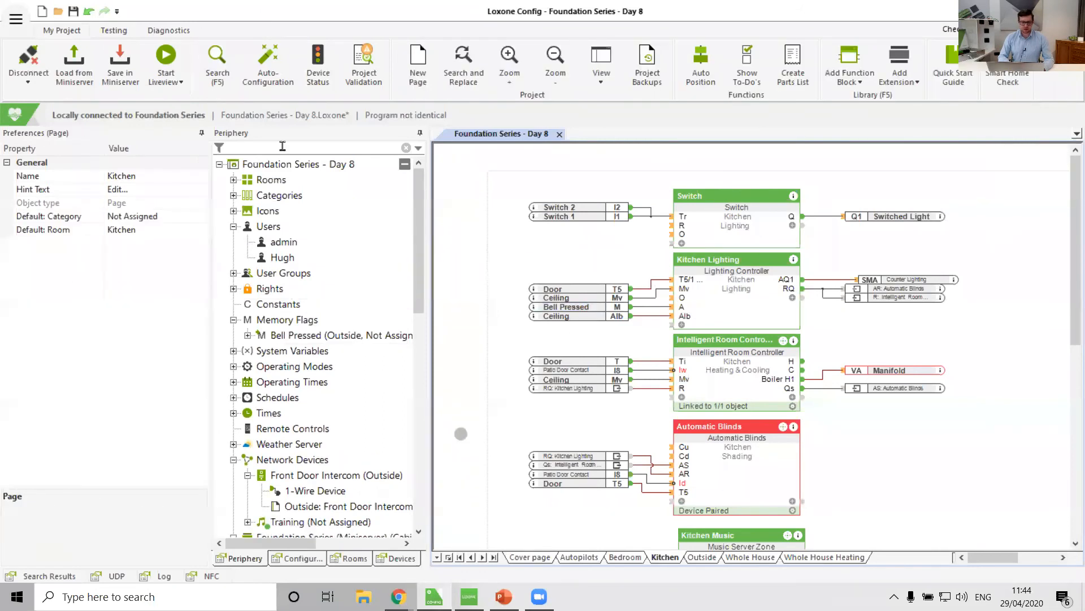
Save the program to the Miniserver and open the door from the Front Door Intercom in the app.
click(119, 62)
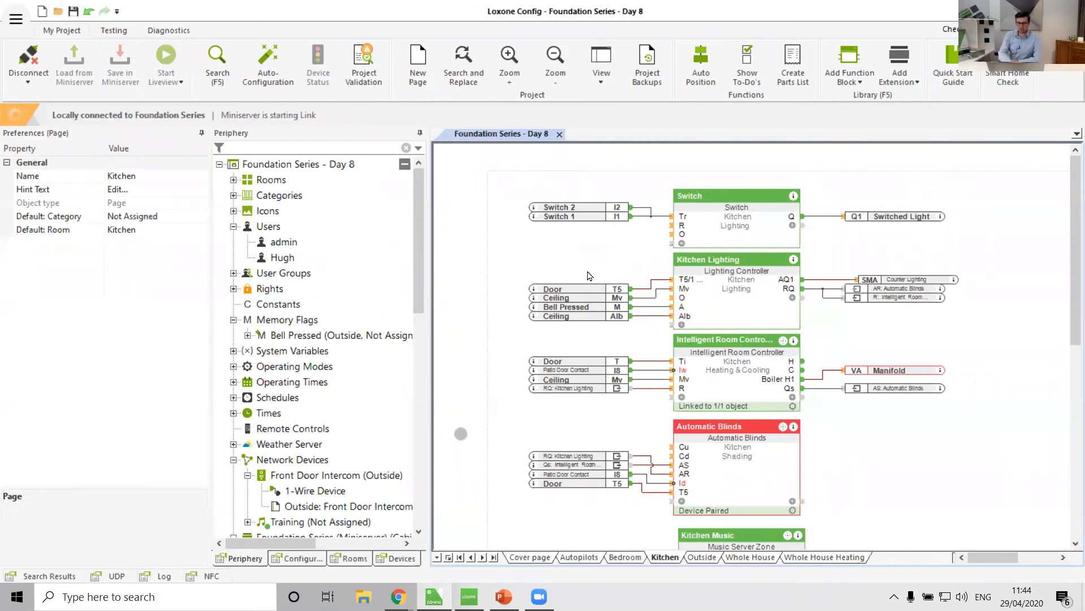
click(469, 597)
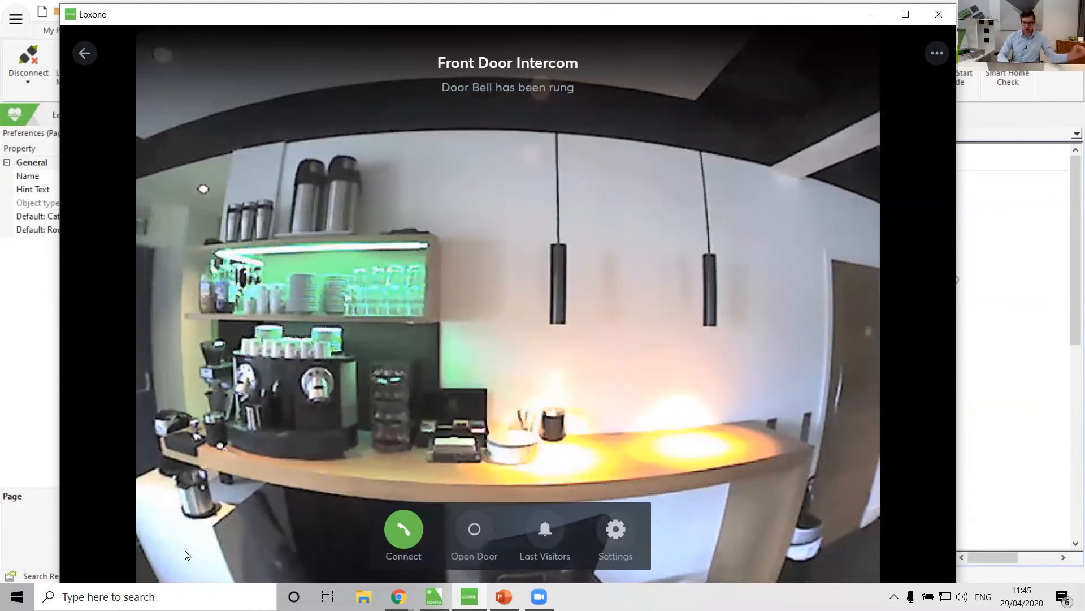
click(473, 531)
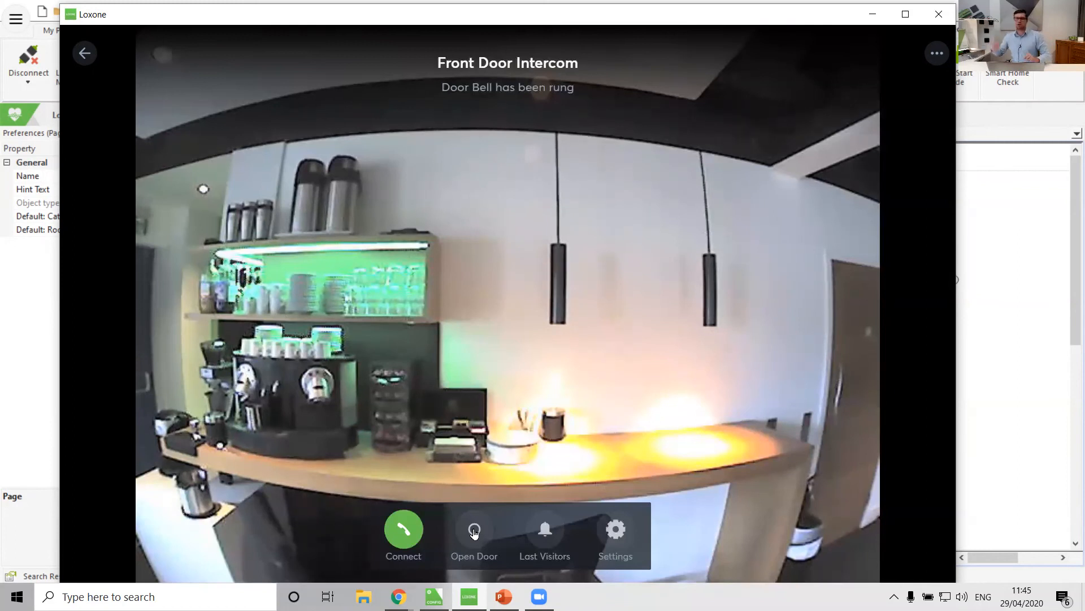
click(999, 370)
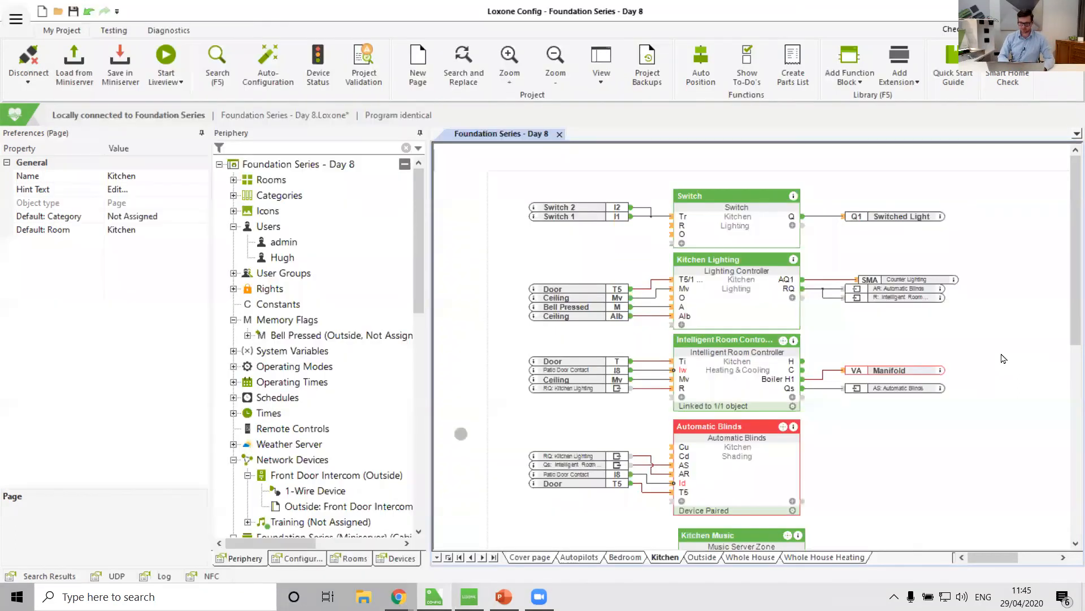
Unassign Kitchen Music from the Front Door Intercom door controller's configured objects.
click(703, 557)
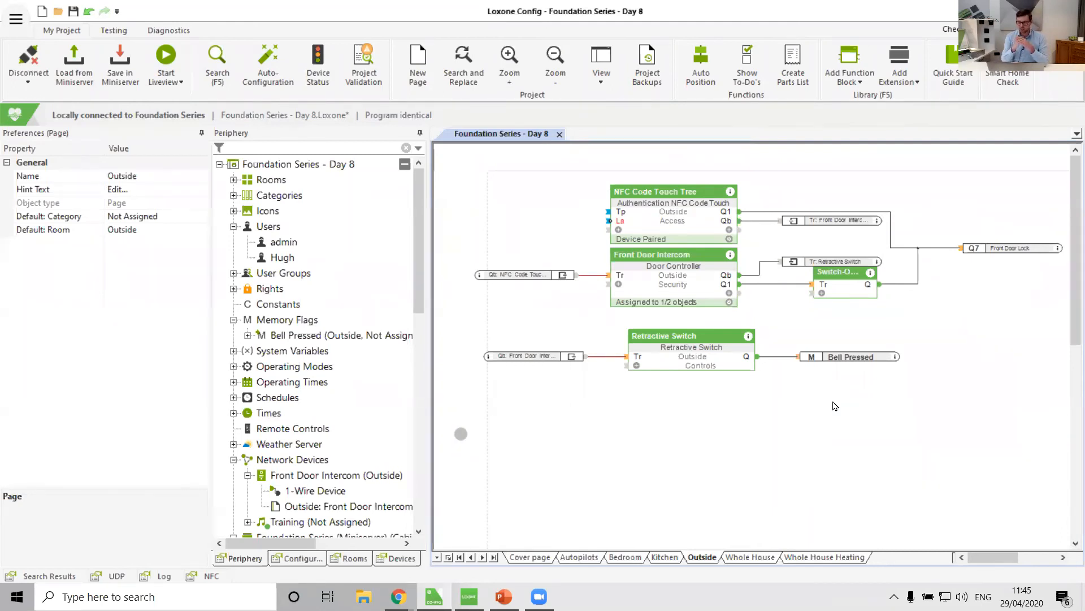
double_click(675, 295)
click(220, 221)
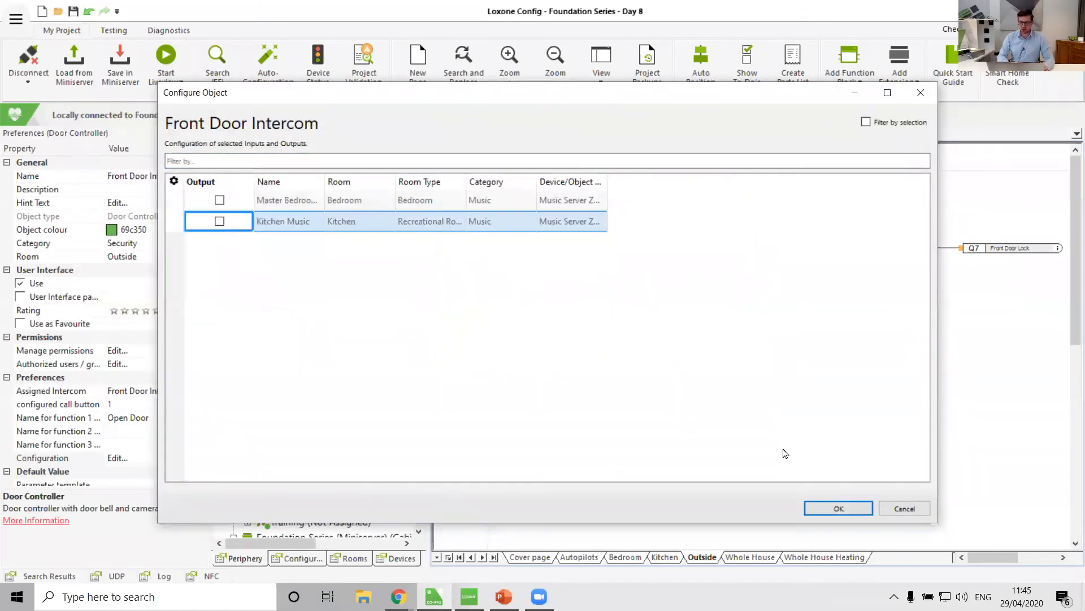
click(831, 510)
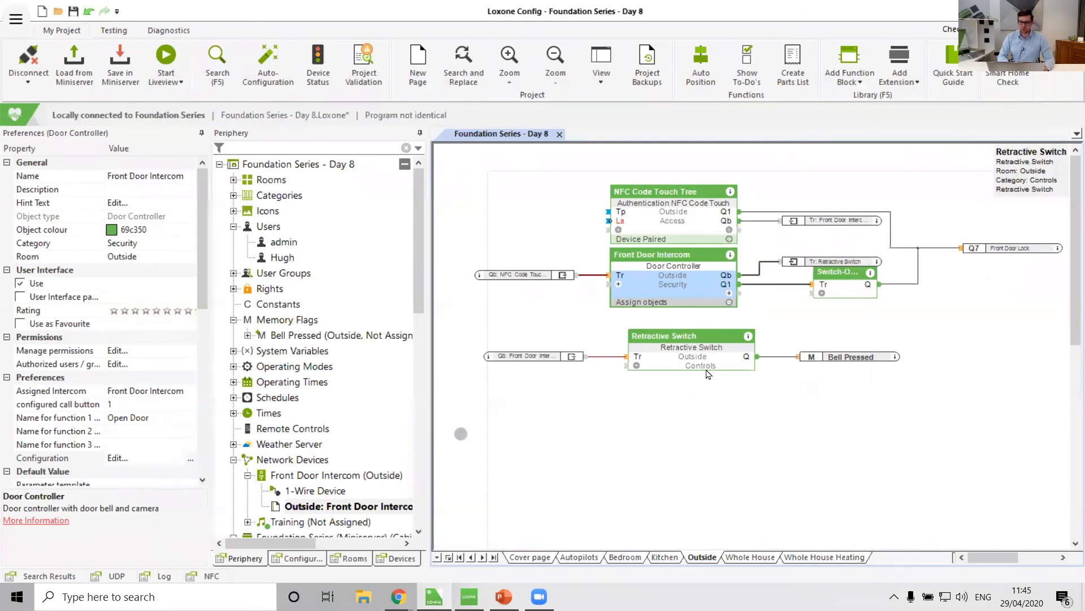
Reposition the Retractive Switch block slightly higher on the Outside page.
drag(705, 368, 719, 364)
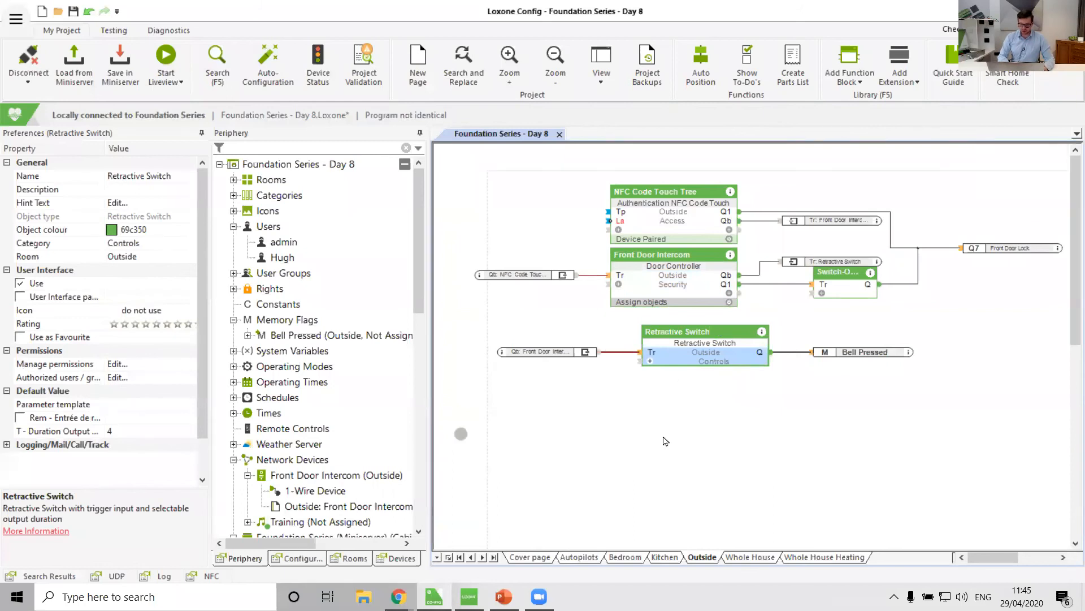
click(664, 558)
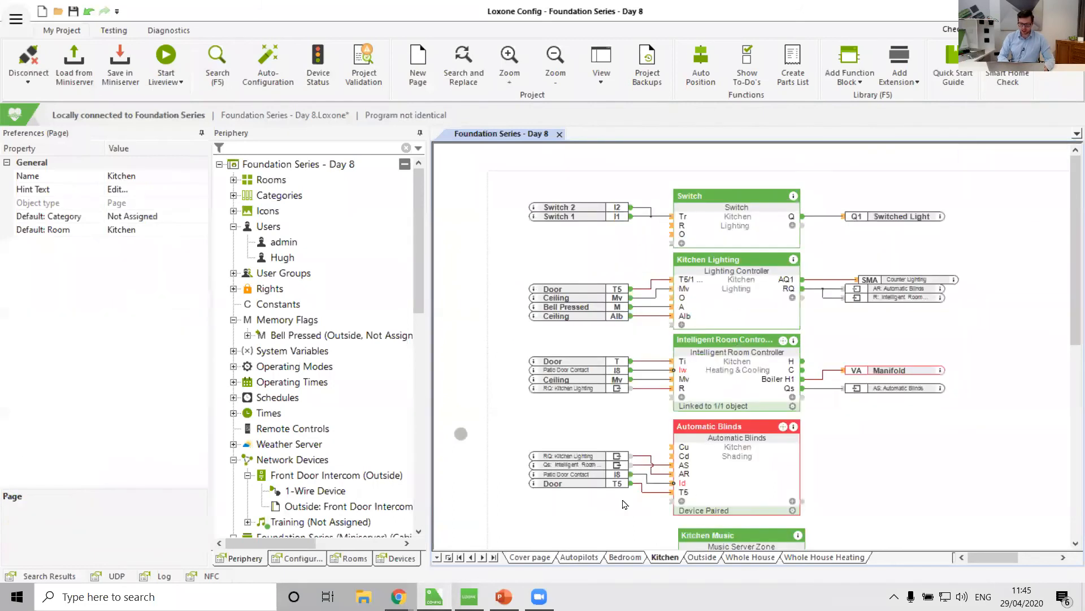
scroll(639, 401, down, 3)
scroll(638, 401, down, 3)
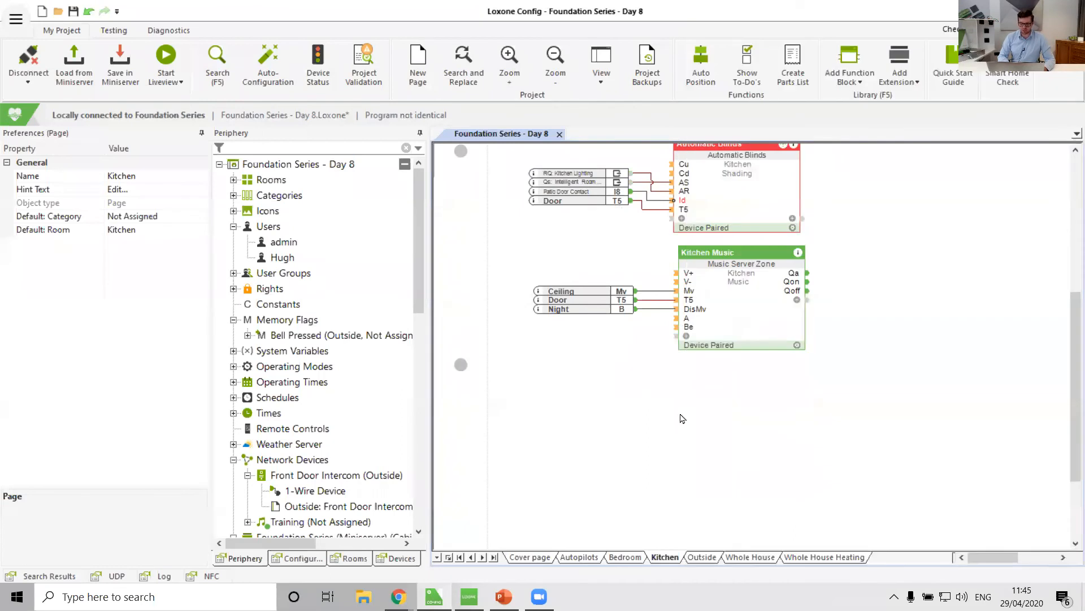
click(708, 558)
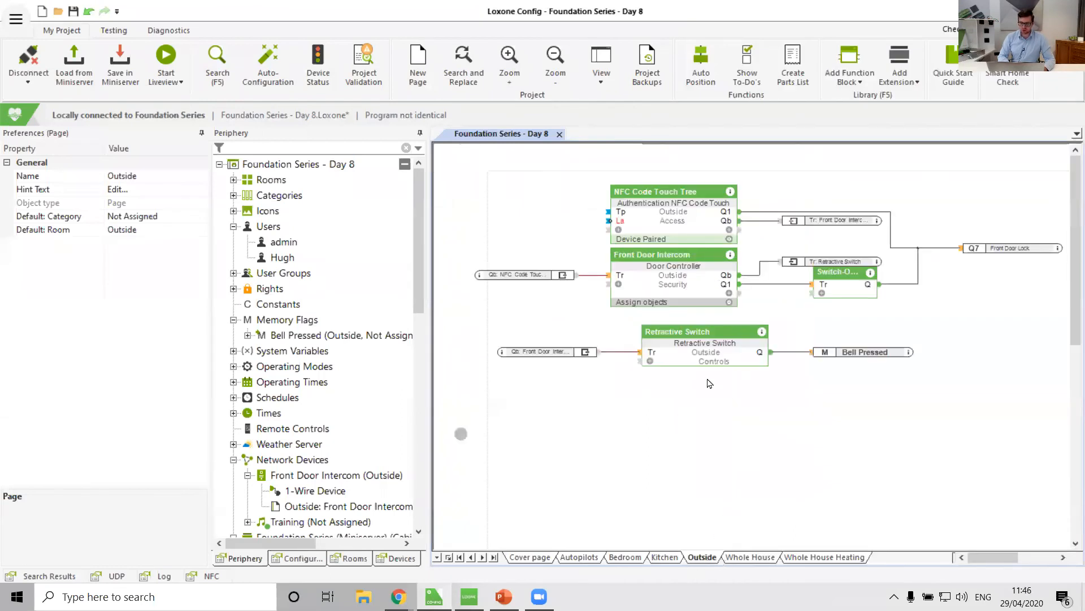
drag(705, 342, 700, 338)
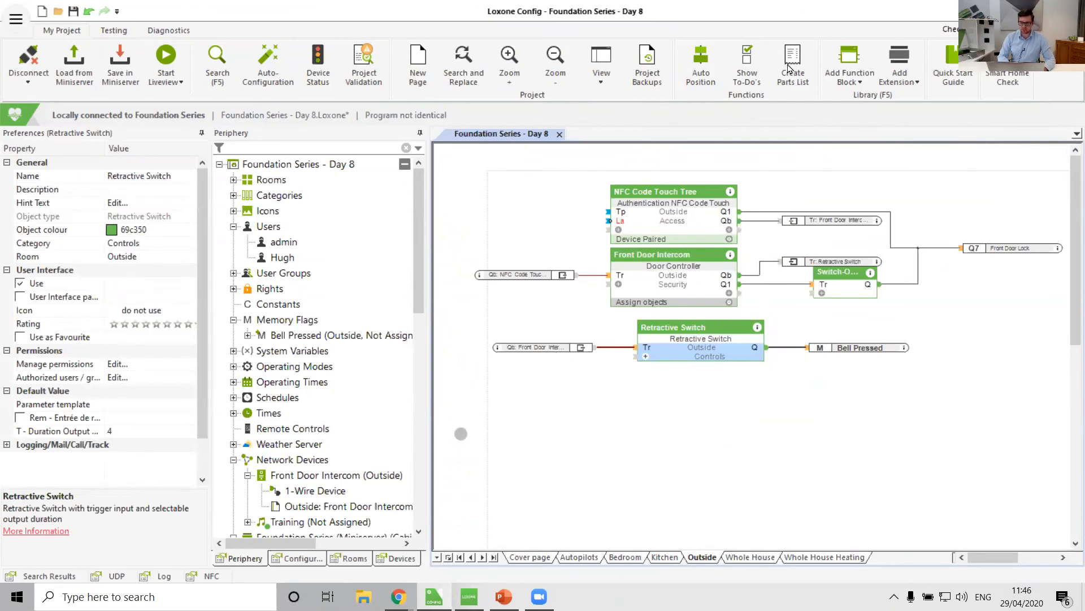
Add an AND block below the Retractive Switch and connect the switch's Q output to its I1 input.
click(850, 55)
text(and)
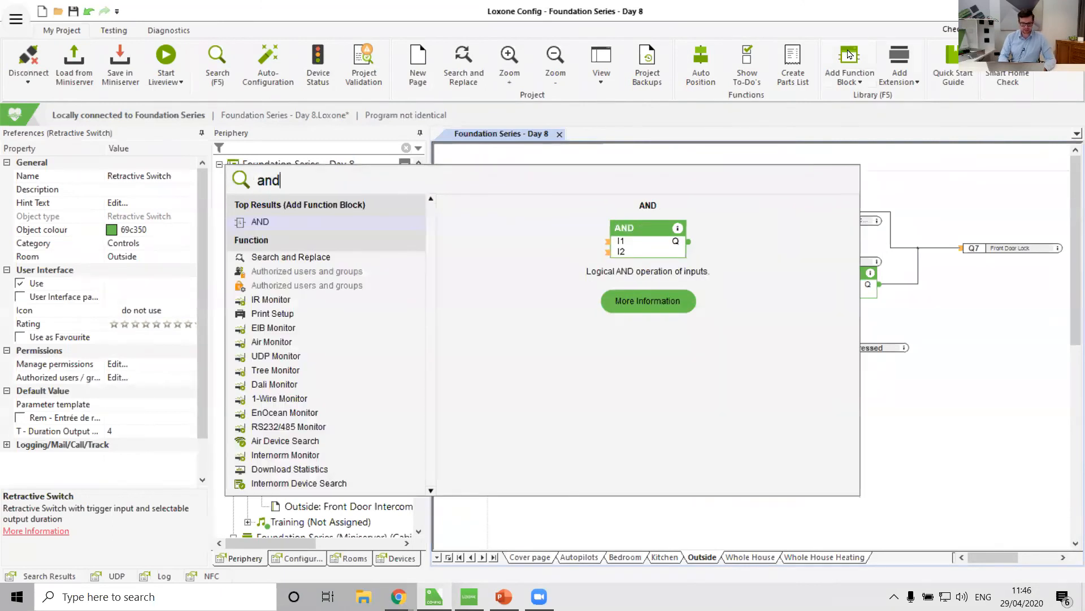
key(Return)
click(712, 421)
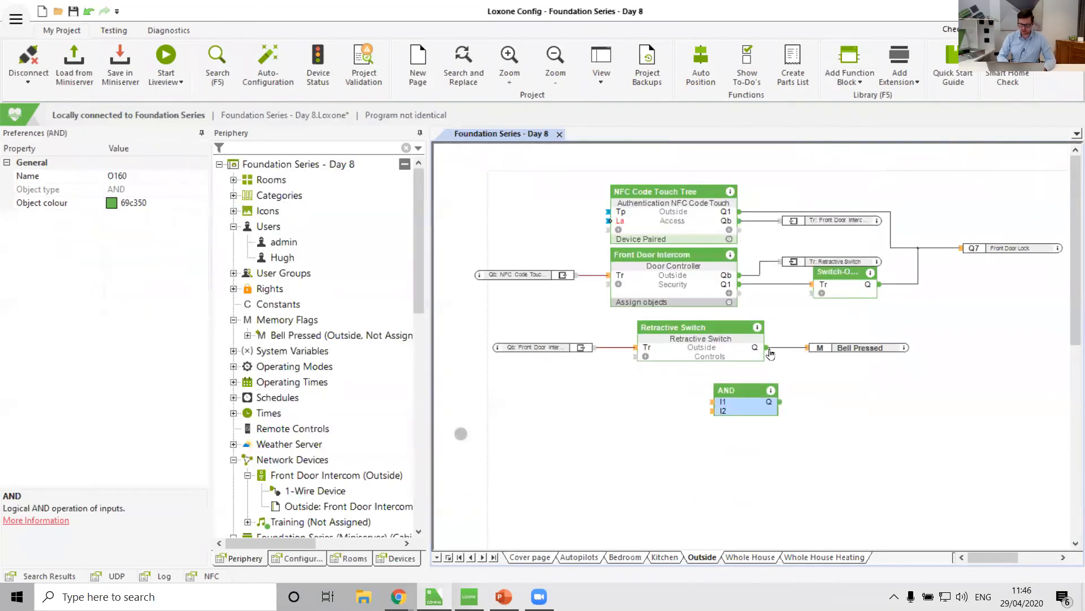
drag(767, 348, 908, 436)
drag(772, 420, 712, 402)
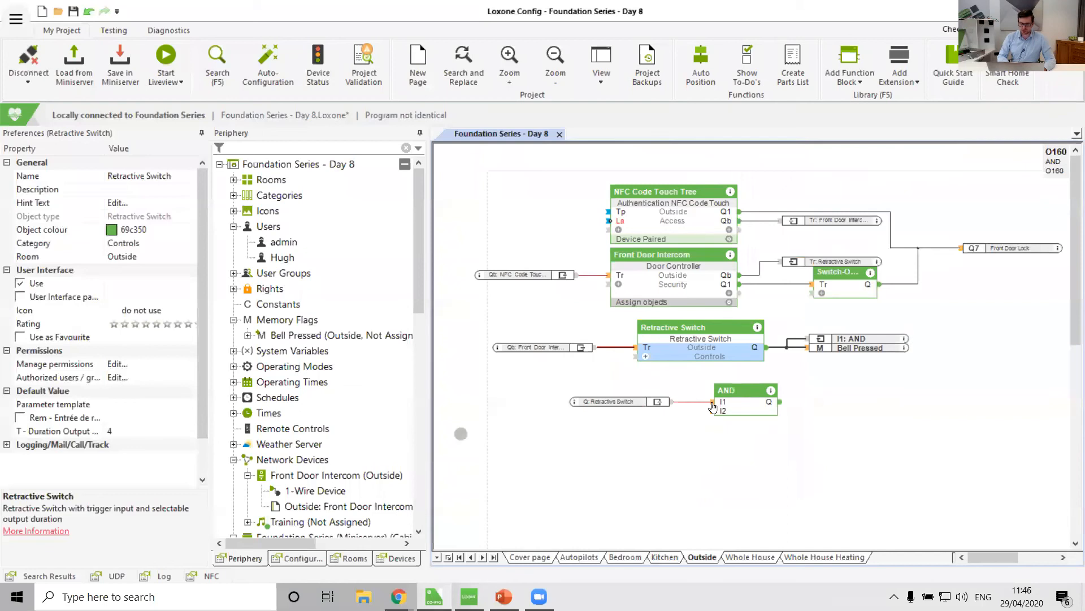
Connect the Night operating mode to the AND block's I2 input.
click(725, 414)
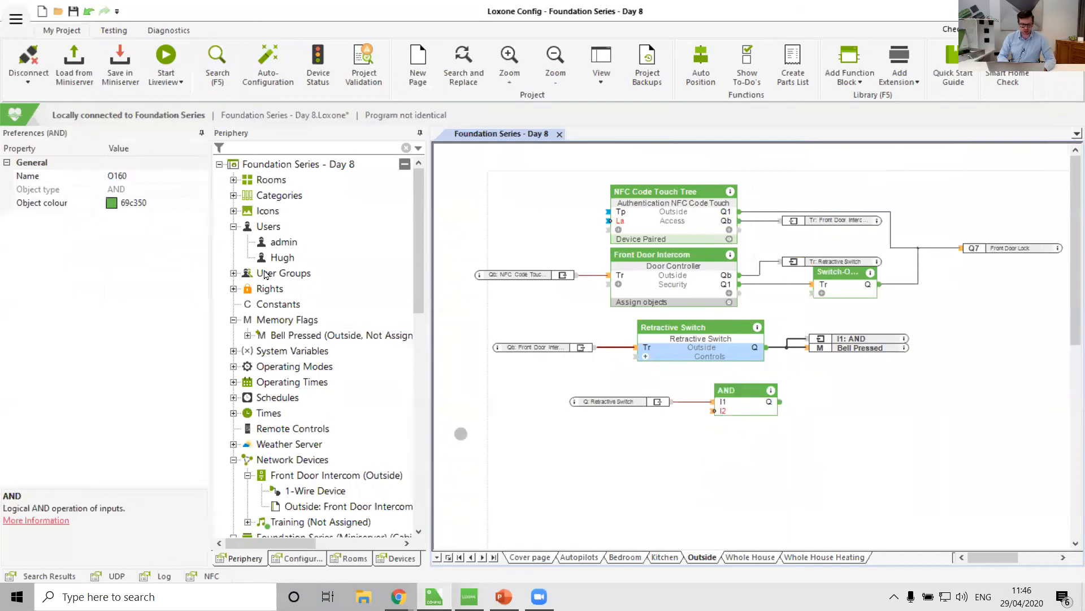
click(233, 367)
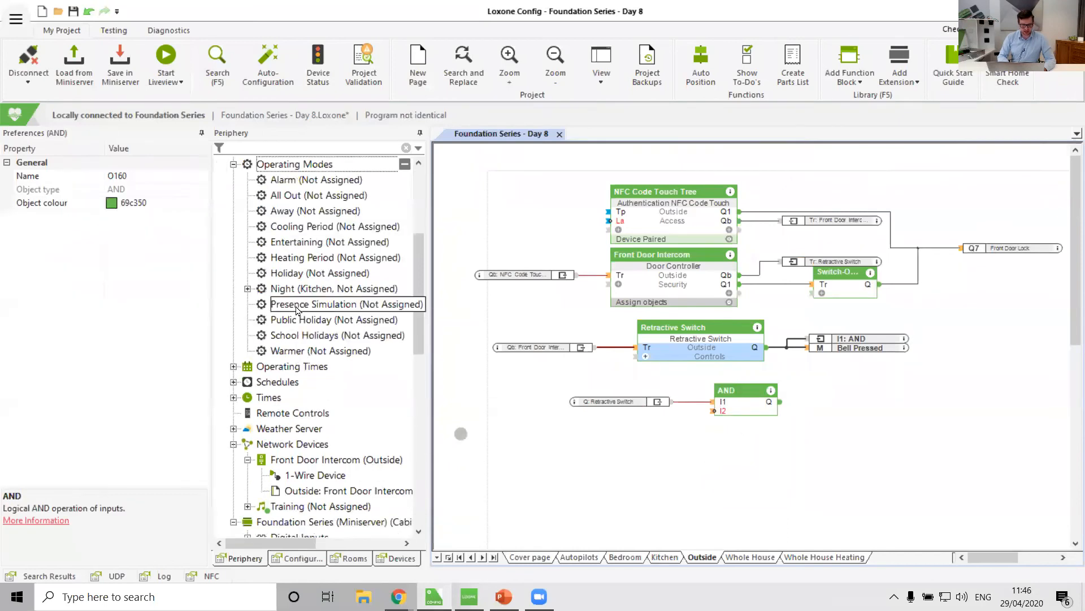
drag(308, 289, 614, 418)
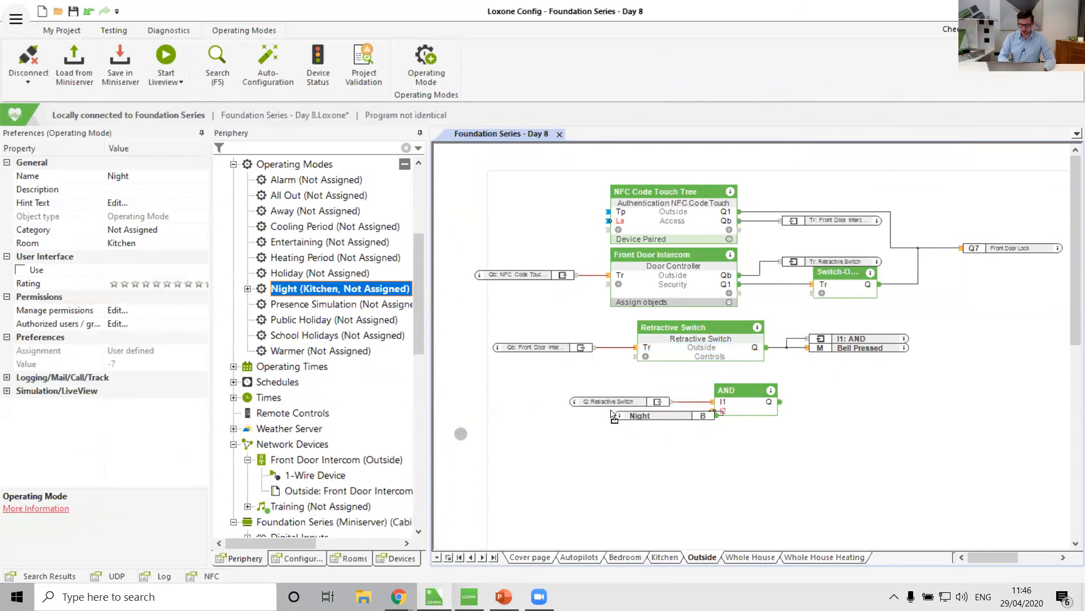
Link the AND block's output to the Be input of the Kitchen Music block on the Kitchen page.
drag(781, 402, 956, 404)
click(666, 557)
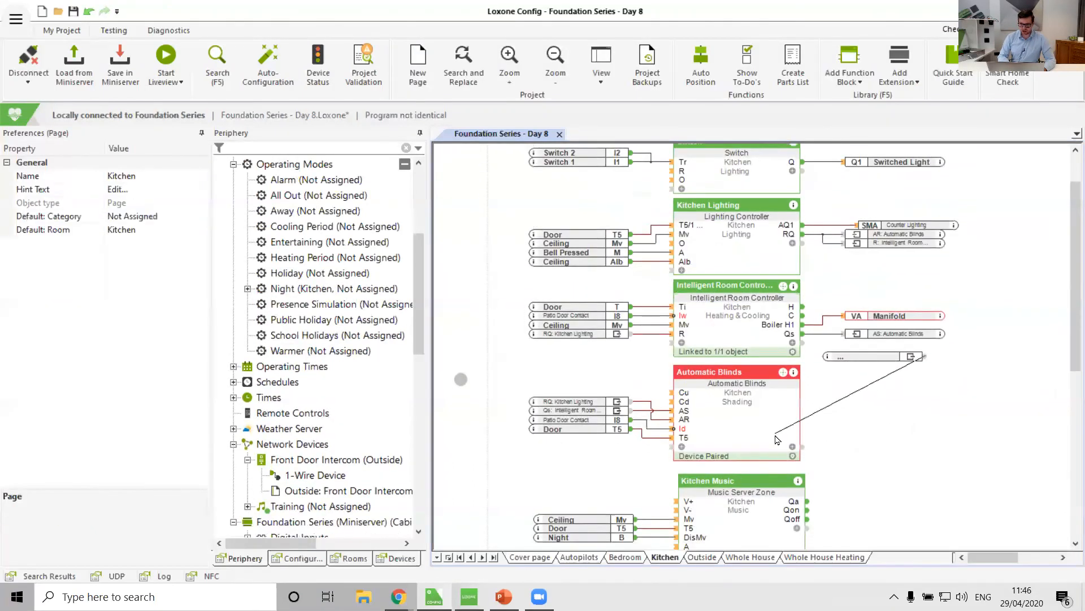
scroll(679, 480, down, 3)
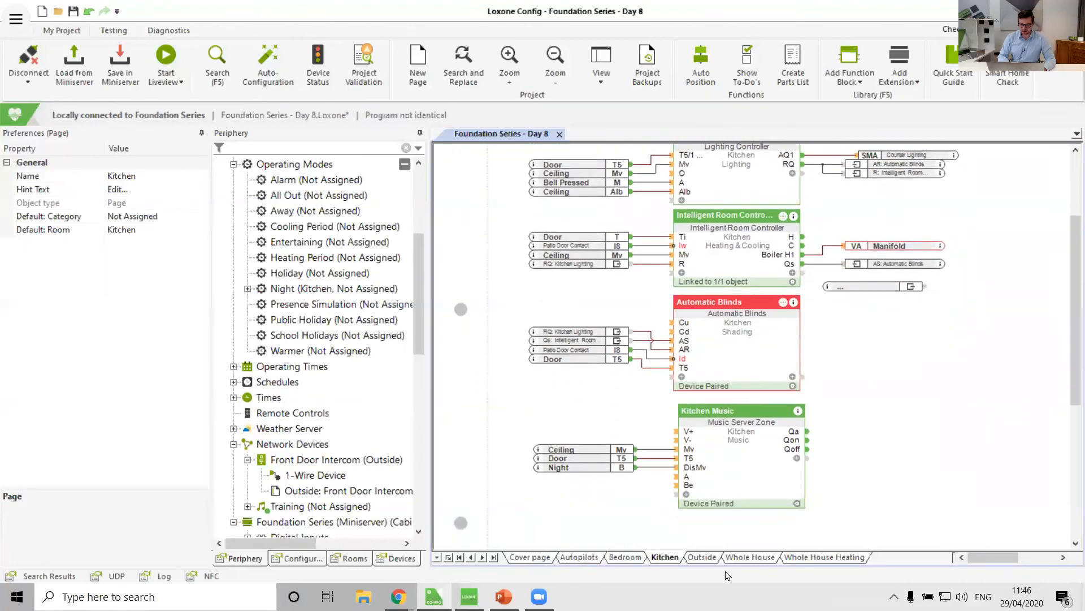
click(674, 474)
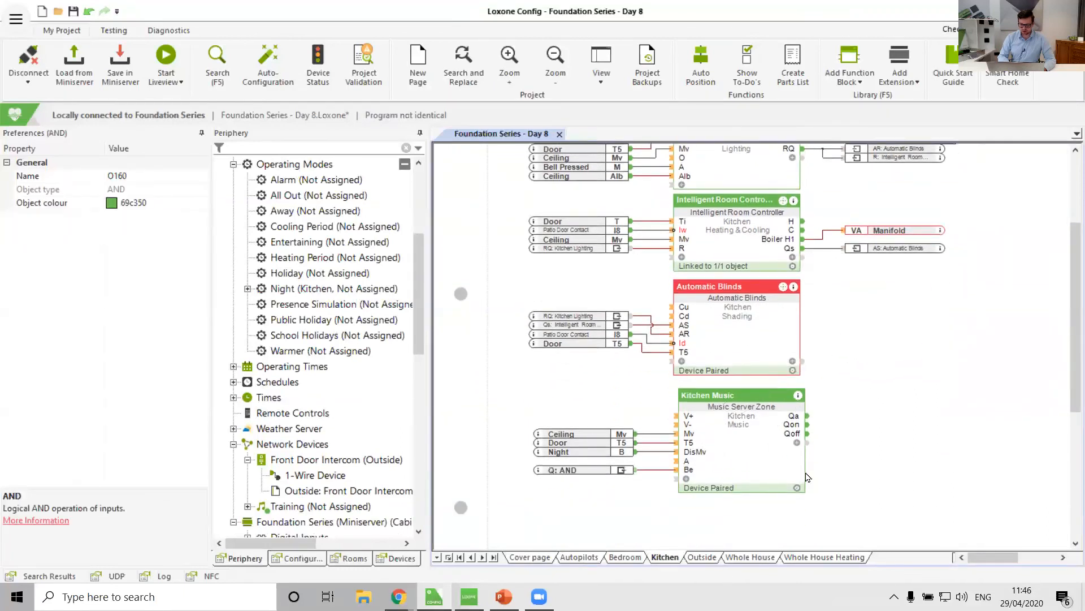
click(702, 558)
scroll(729, 419, up, 5)
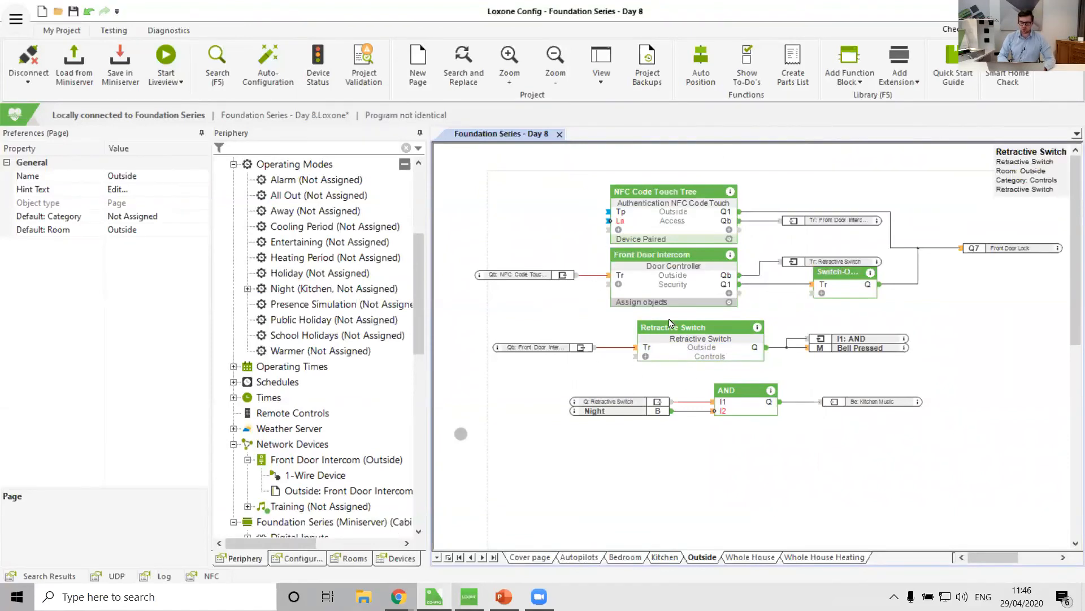
Inspect the AND block's input and output references, following the Kitchen Music link and returning to the Outside page.
click(863, 342)
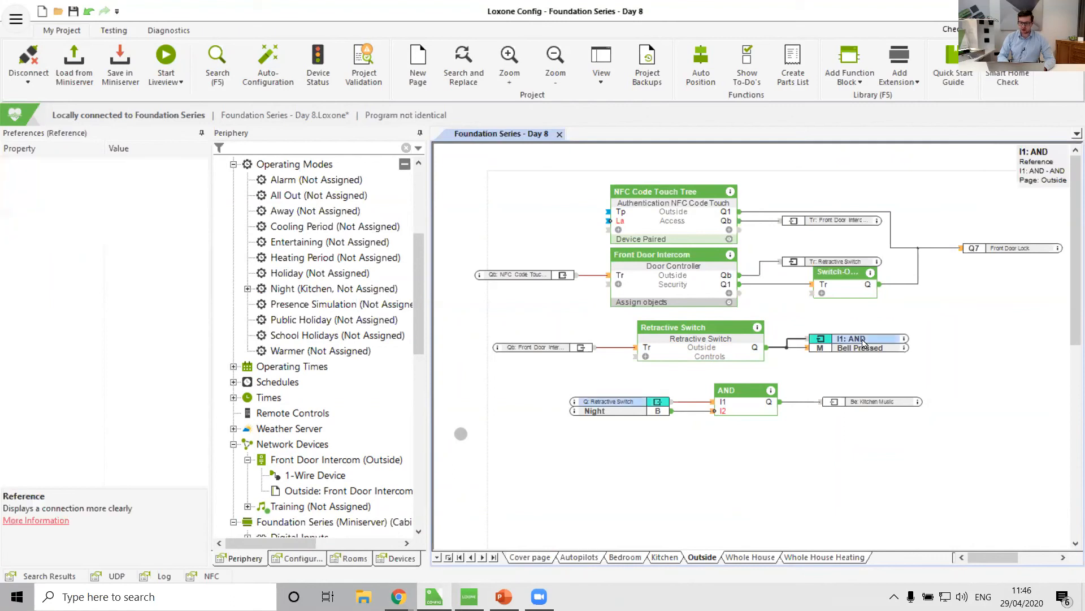
click(740, 408)
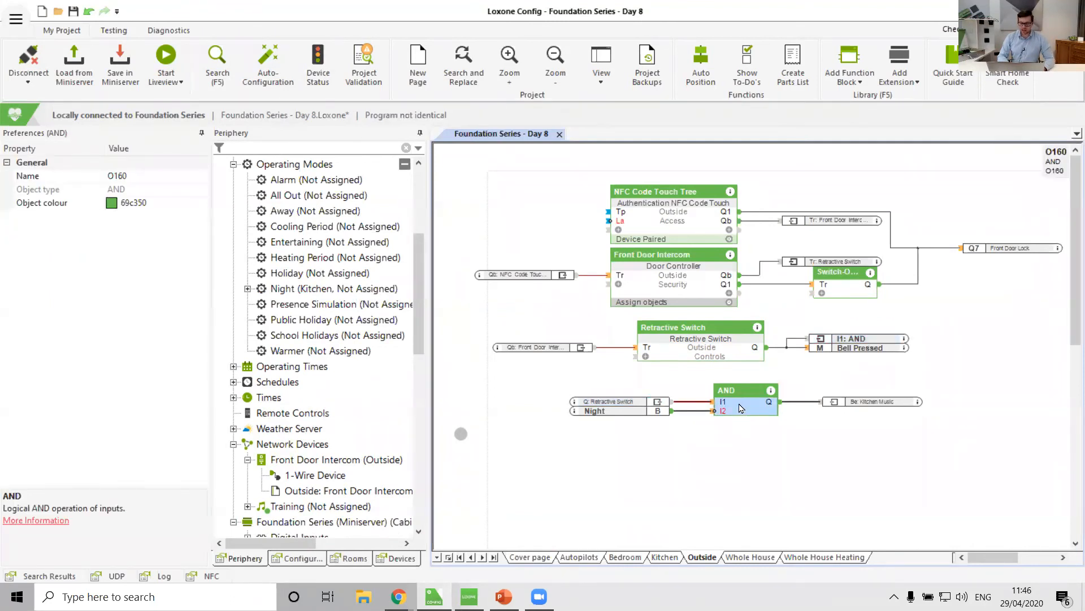
click(622, 402)
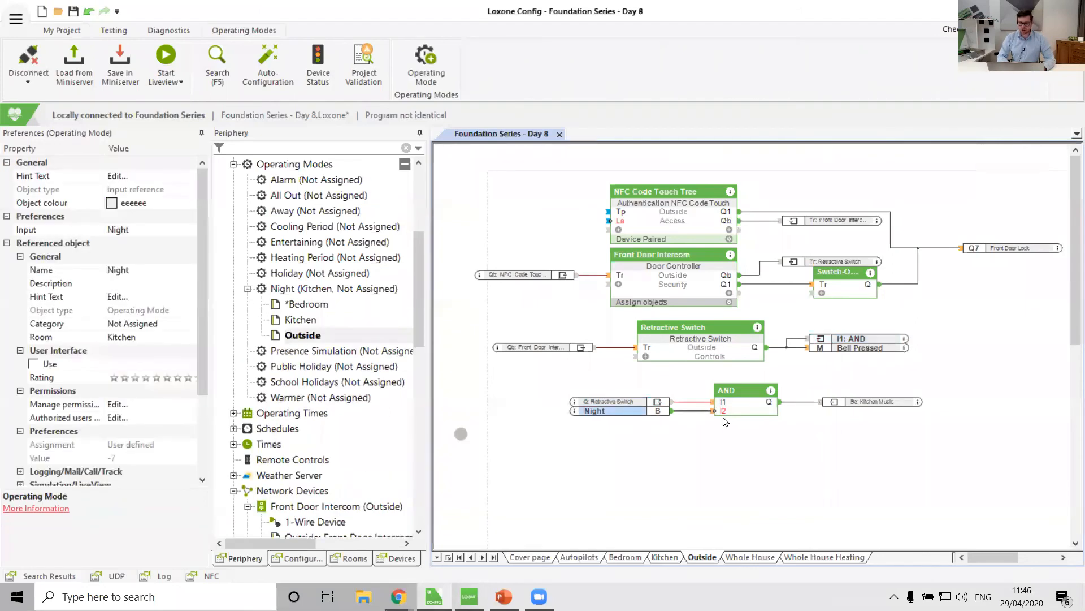
double_click(879, 402)
scroll(637, 308, up, 1)
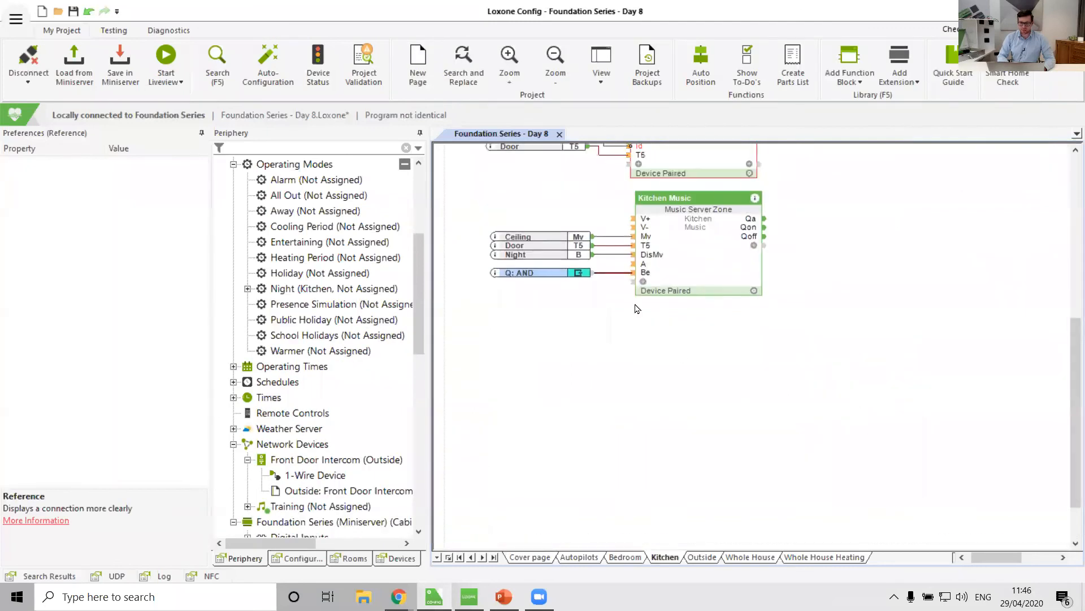
mouse_move(648, 279)
click(712, 560)
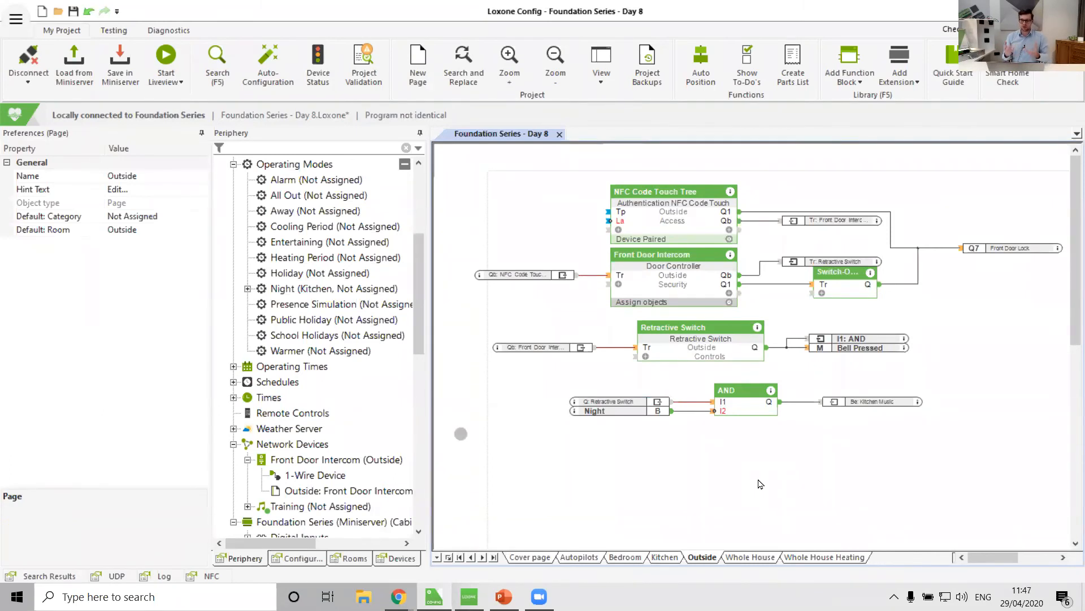
Move the AND block slightly up and to the left.
drag(748, 410, 711, 401)
click(706, 490)
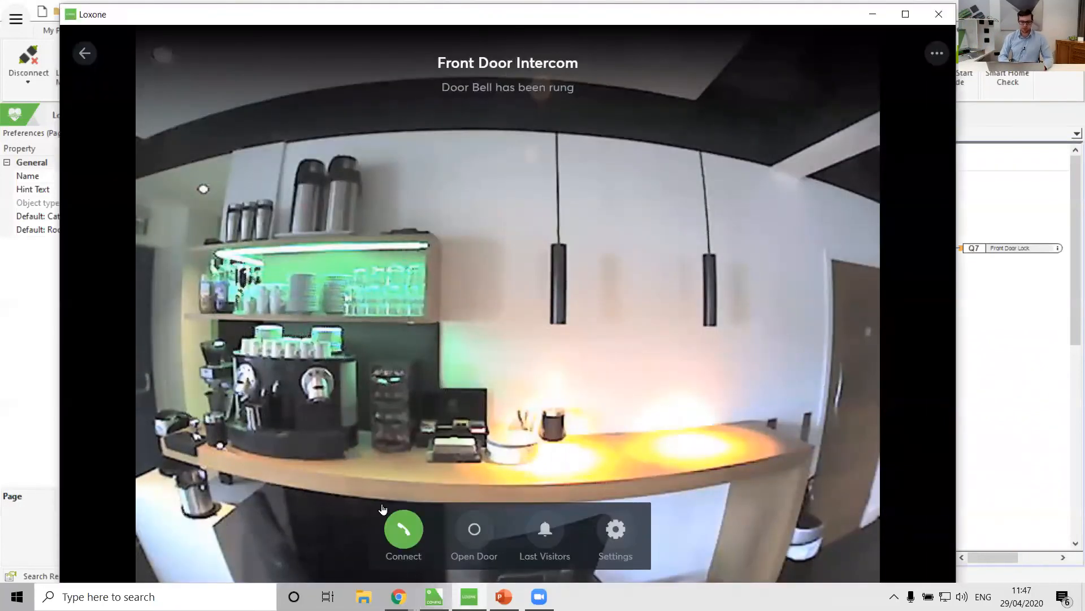
Answer the Front Door Intercom doorbell call in the app and close the app window.
click(408, 537)
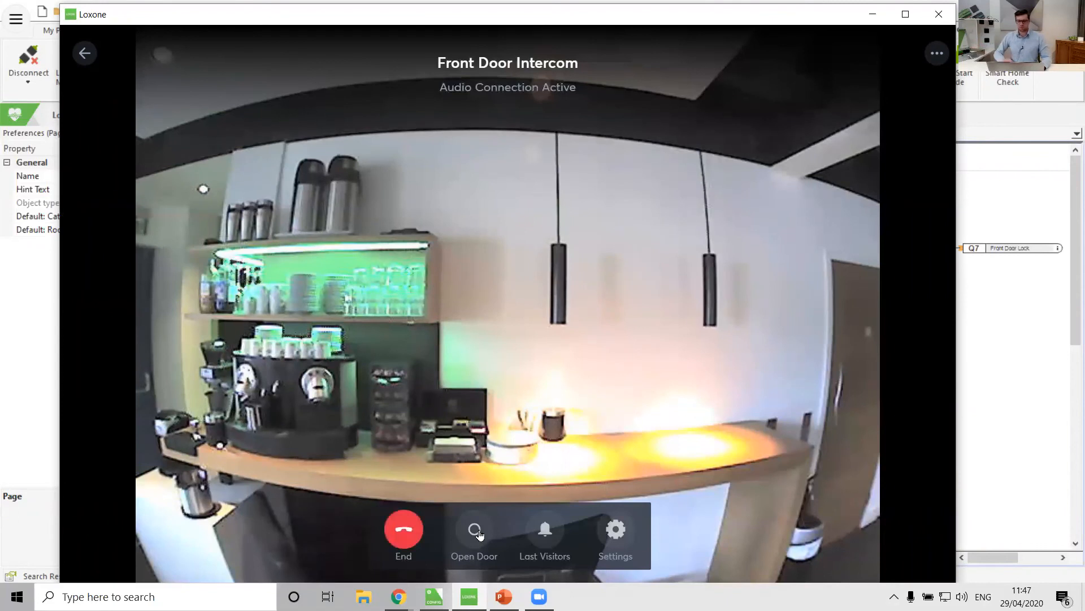
click(941, 16)
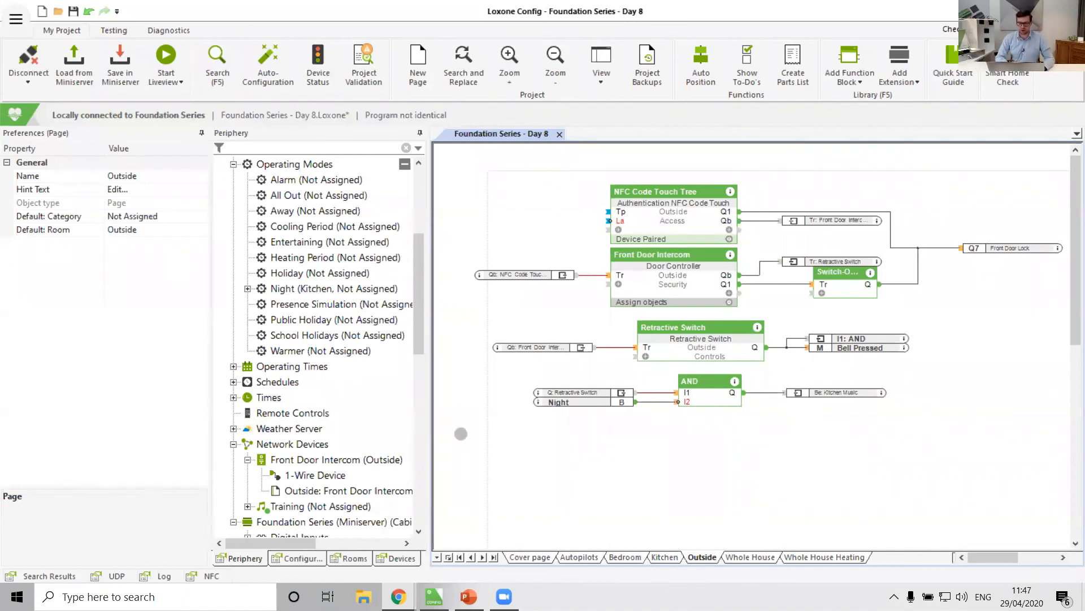
Reposition the NFC Code Touch Tree block and enable display of its TQ output.
drag(675, 222, 676, 213)
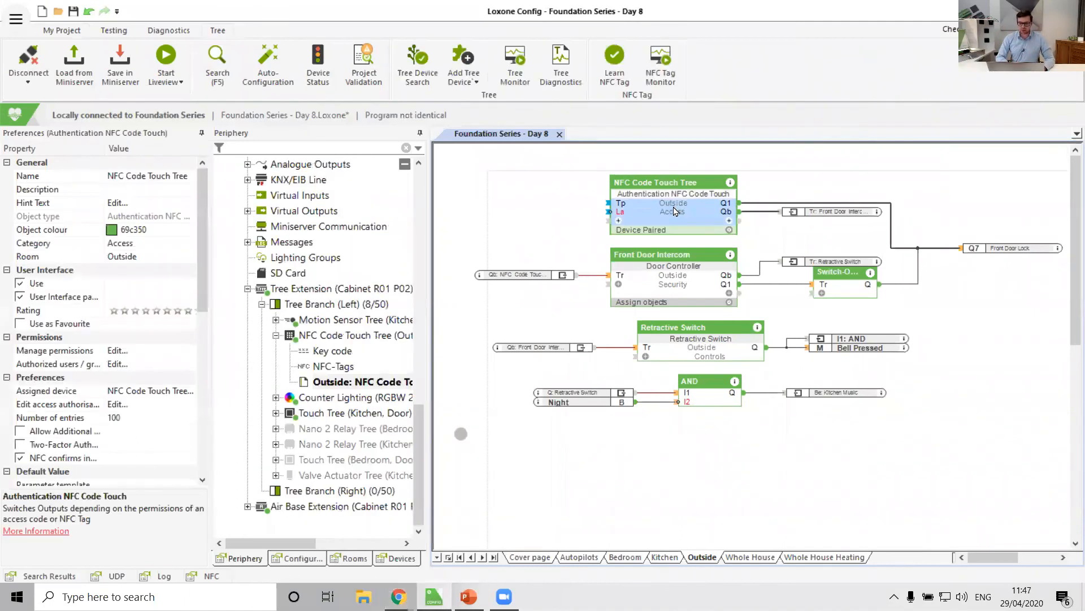
click(733, 223)
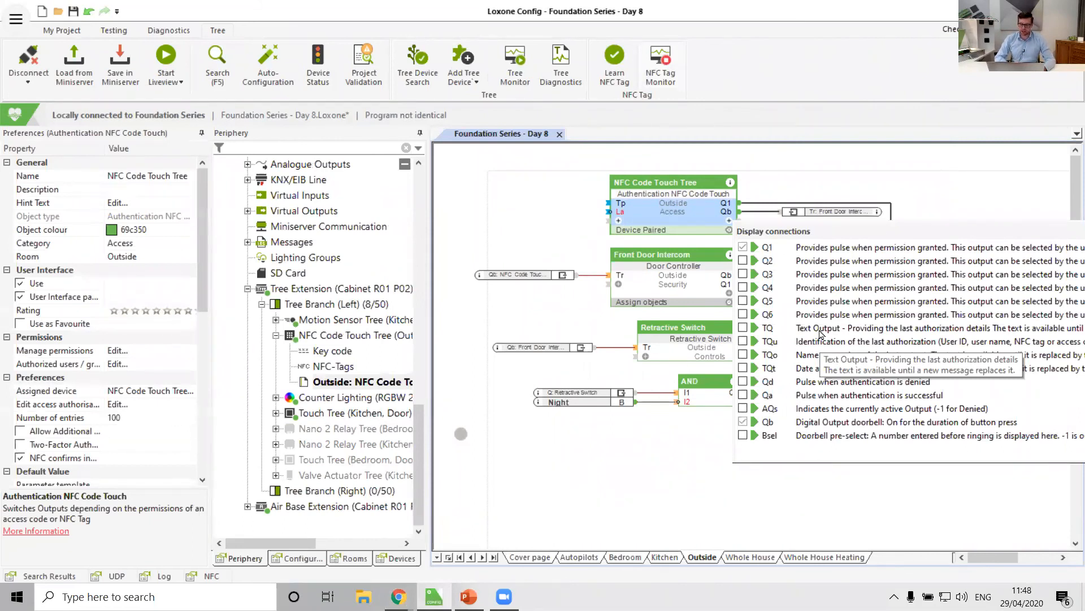
click(743, 328)
click(659, 476)
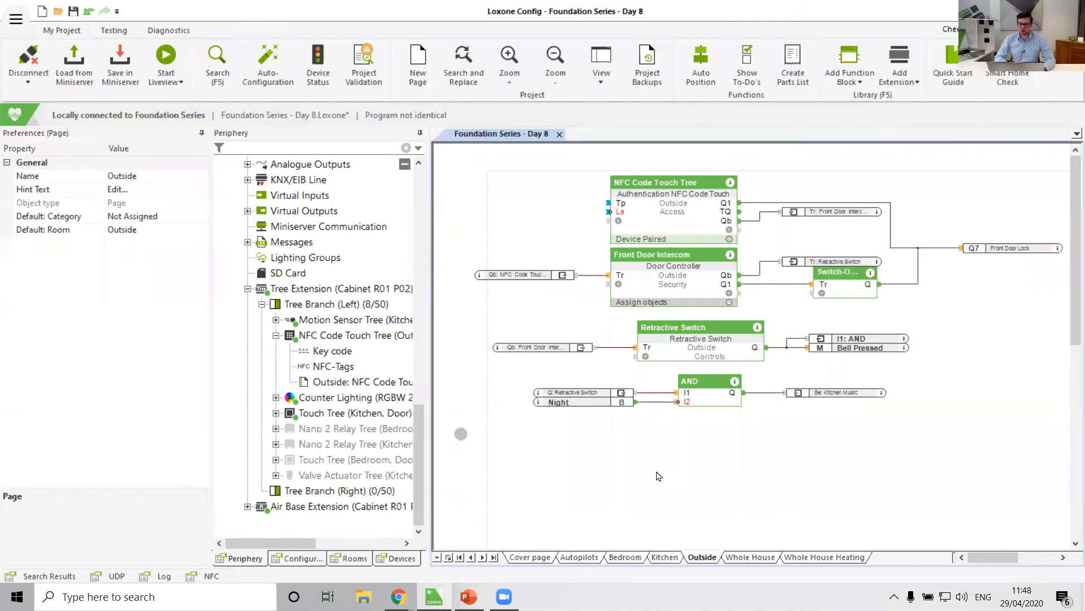
Nudge the NFC Code Touch Tree block slightly higher on the page.
click(686, 217)
drag(686, 216, 685, 211)
click(751, 477)
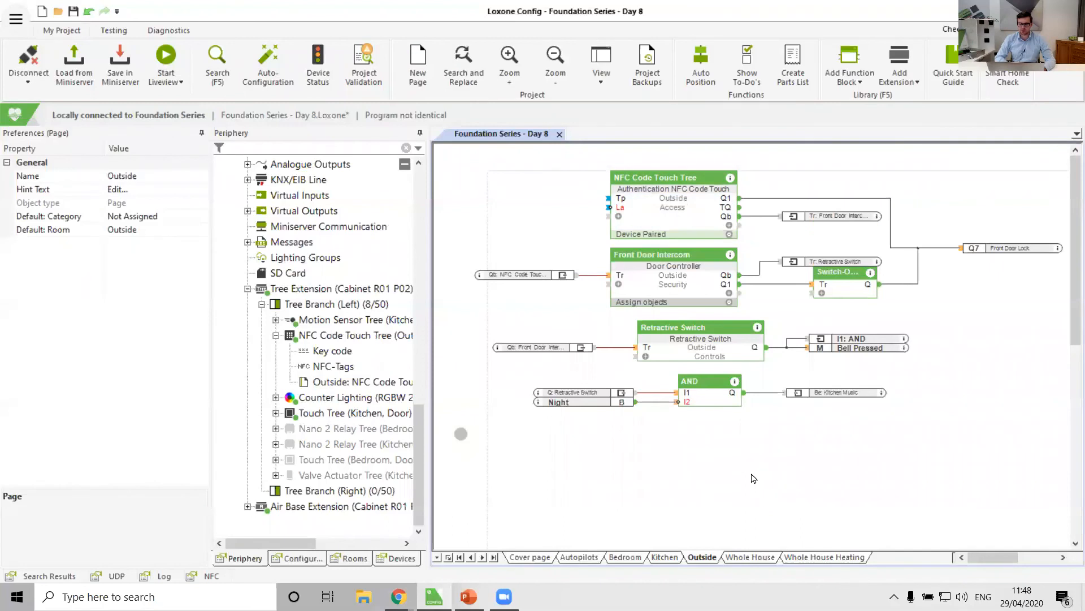
Add a Pulse by block below the AND block and connect the NFC Code Touch TQ output to its T input.
click(842, 56)
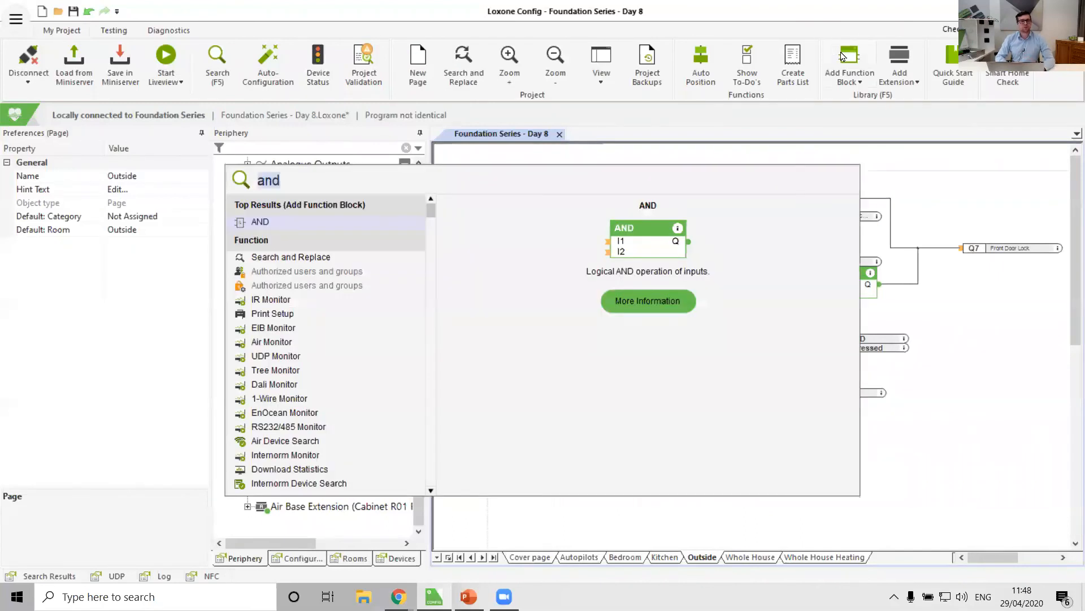
text(pulse)
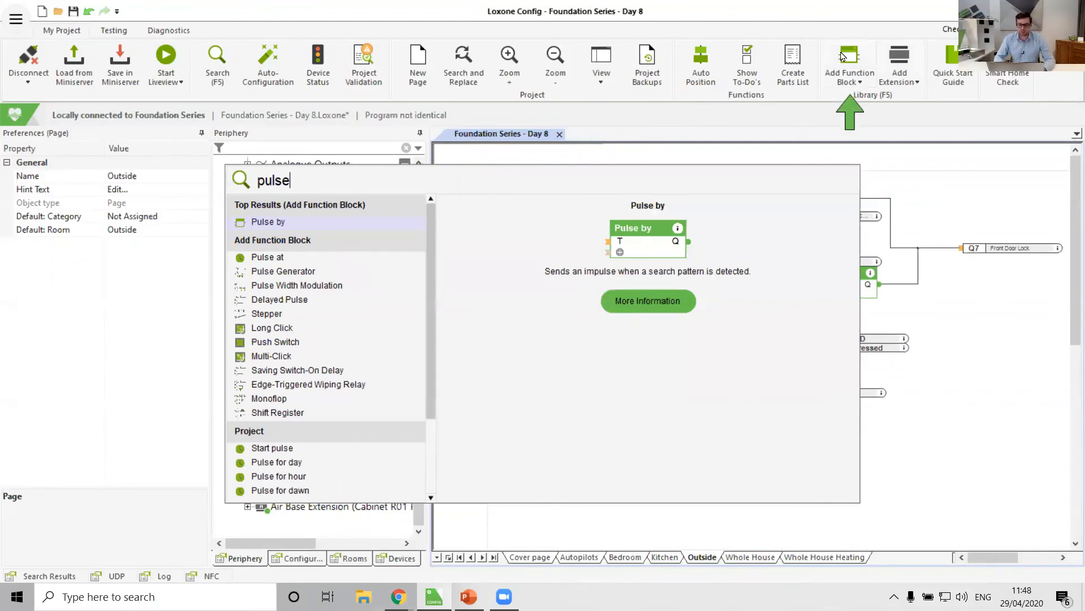
key(Return)
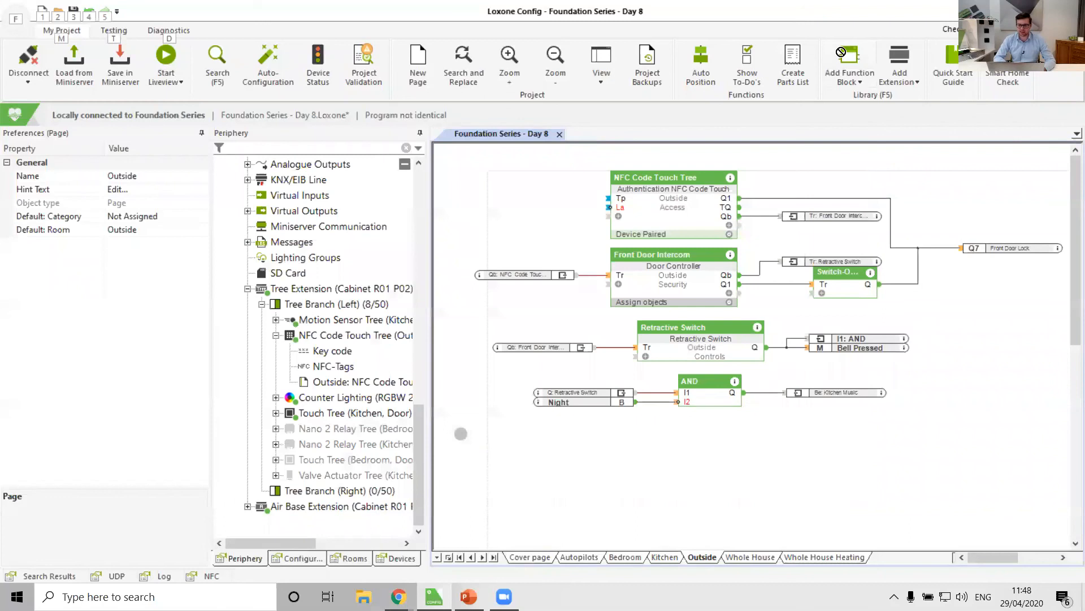
click(683, 425)
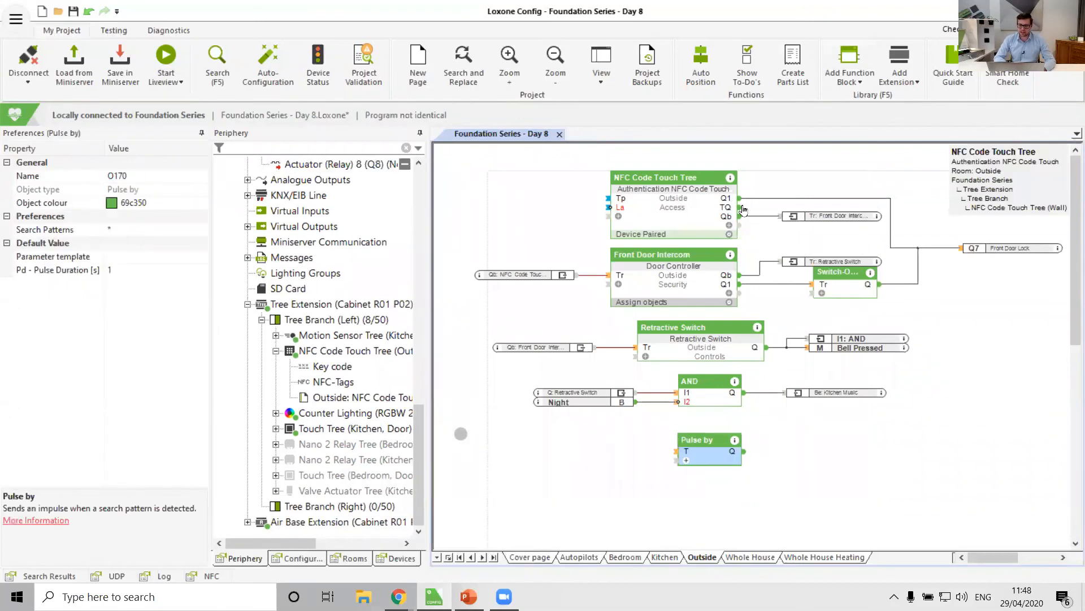
drag(740, 209, 675, 456)
Set the Pulse by block's search pattern to *admin*.
double_click(704, 459)
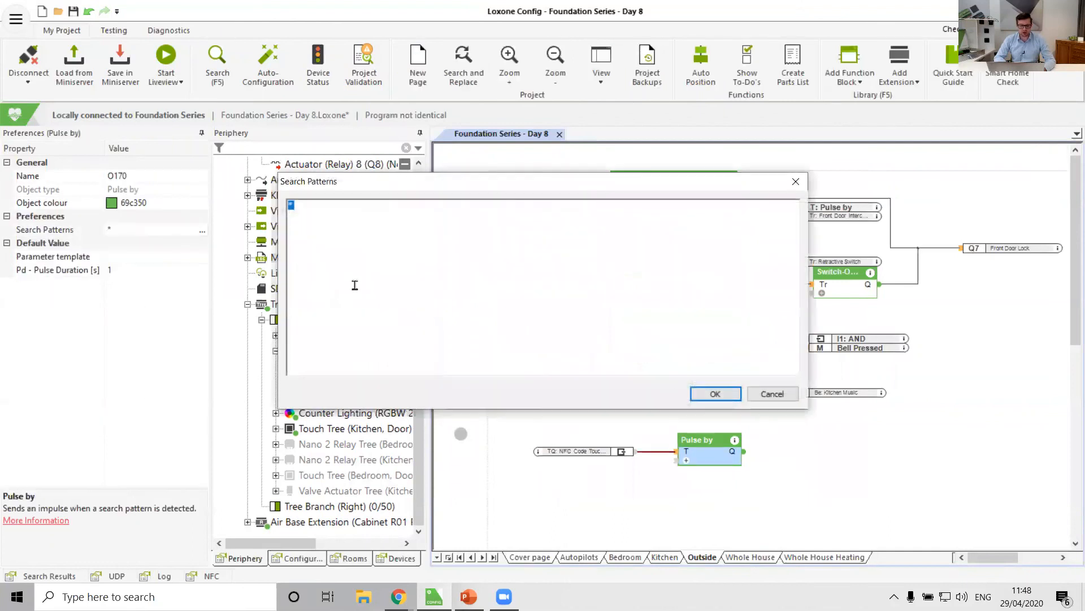
click(323, 217)
text(admi)
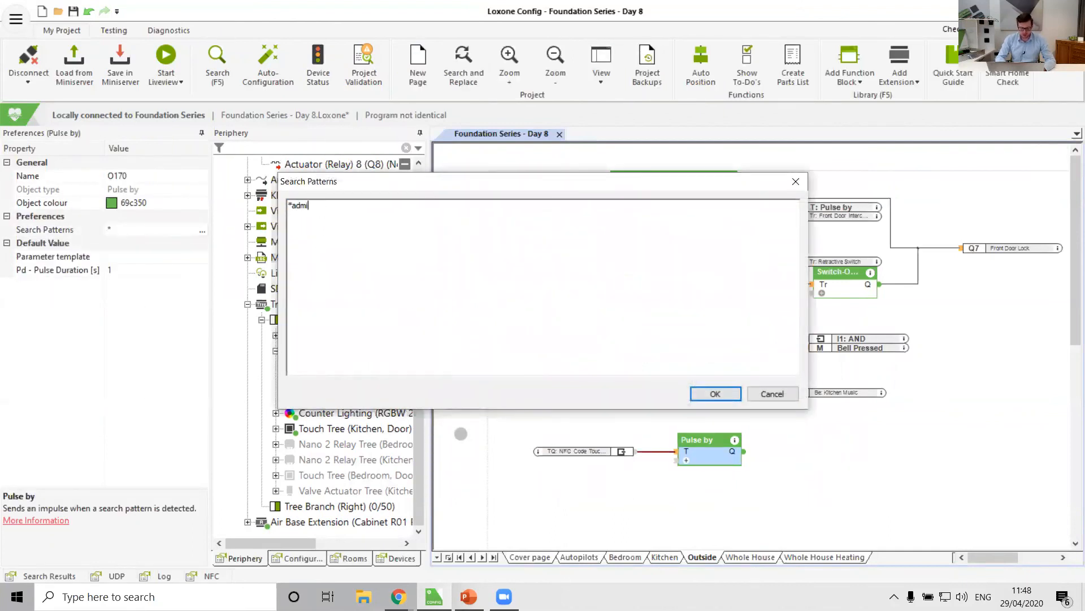
text(n*)
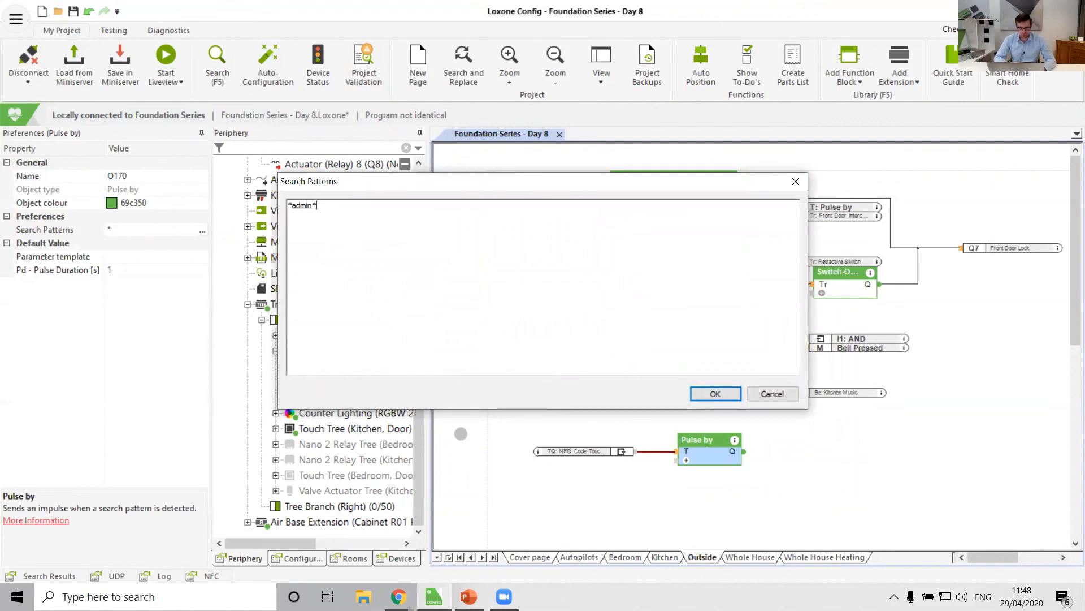
click(714, 394)
click(817, 468)
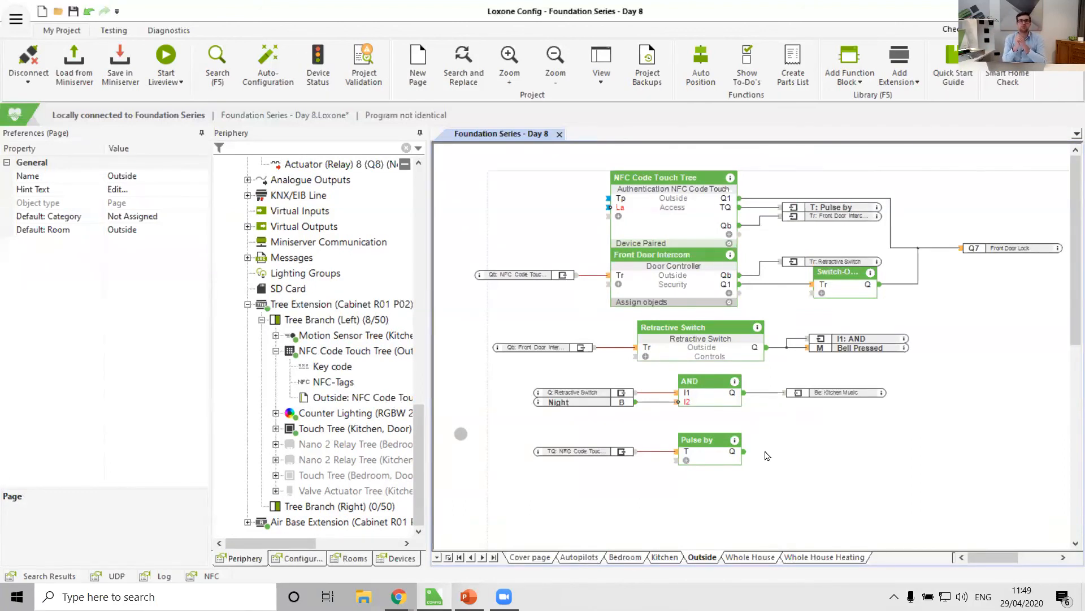
Delete the Pulse by block together with its TQ input reference.
drag(765, 451, 538, 464)
key(Delete)
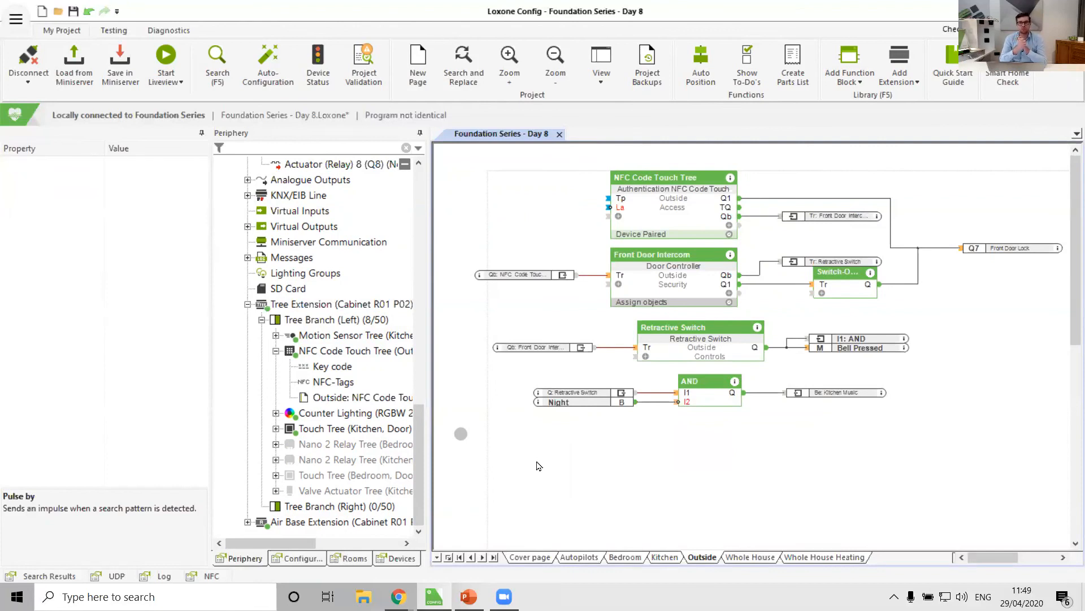
Add a Garage / Gate block below the AND block and review its opening, closing duration and animation type parameters.
click(850, 56)
text(gat)
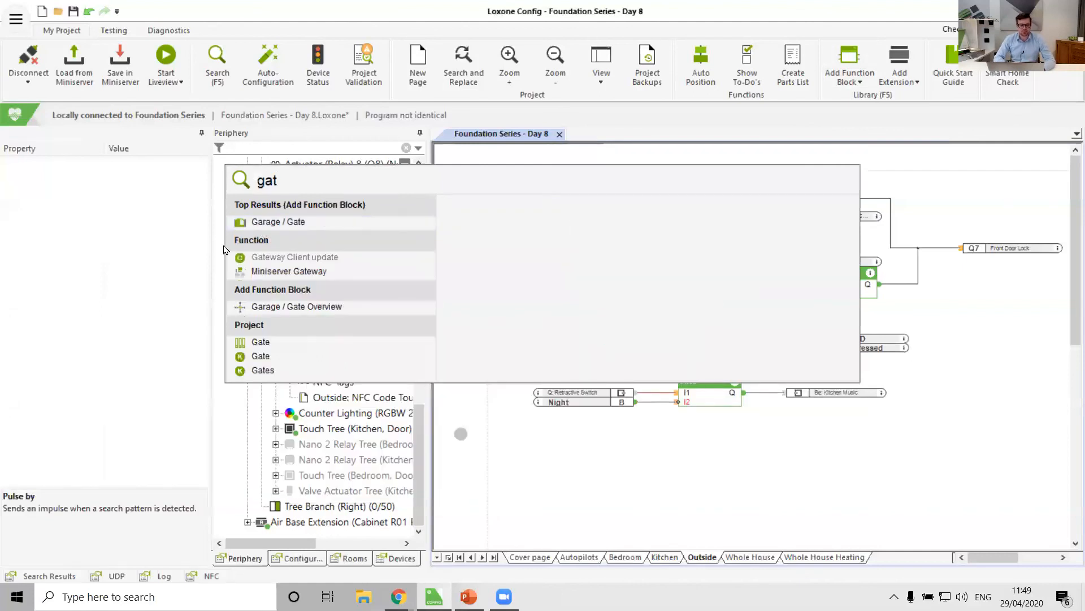
click(279, 223)
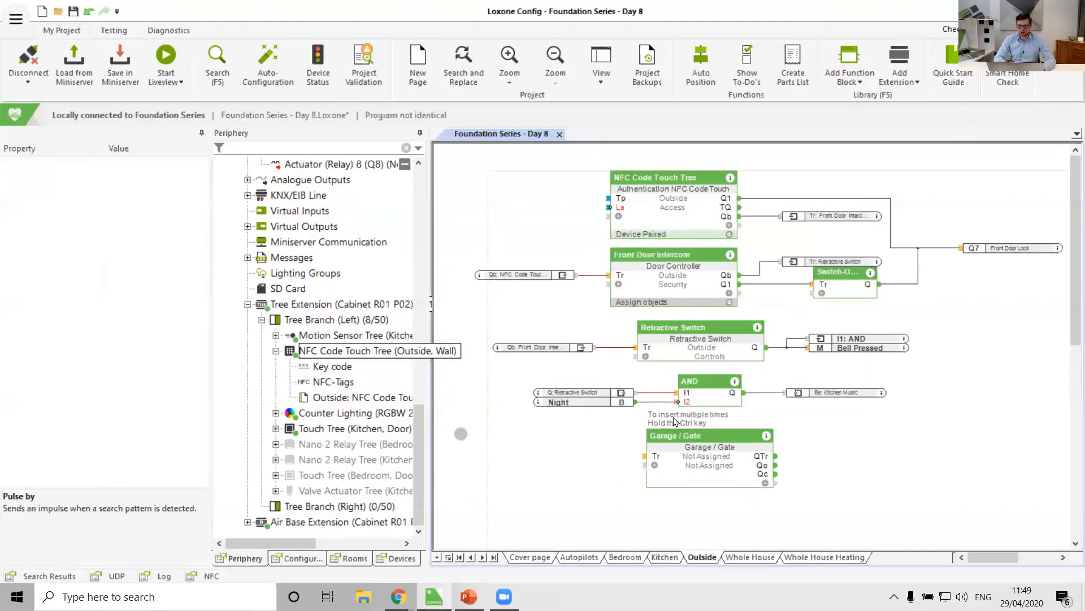
click(732, 457)
drag(732, 457, 690, 457)
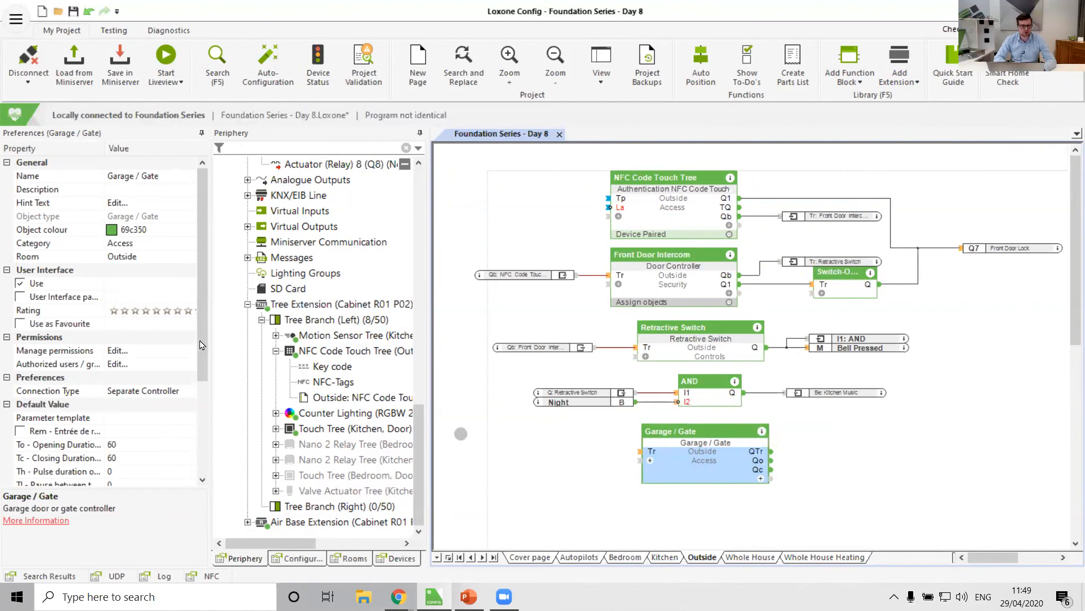
drag(202, 351, 202, 443)
click(56, 309)
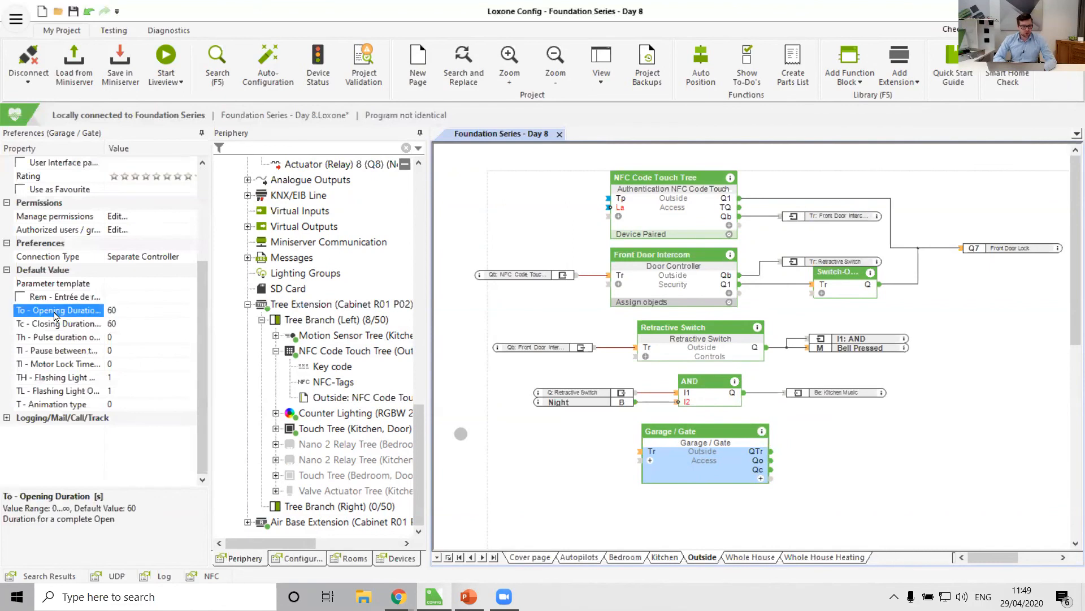
click(65, 323)
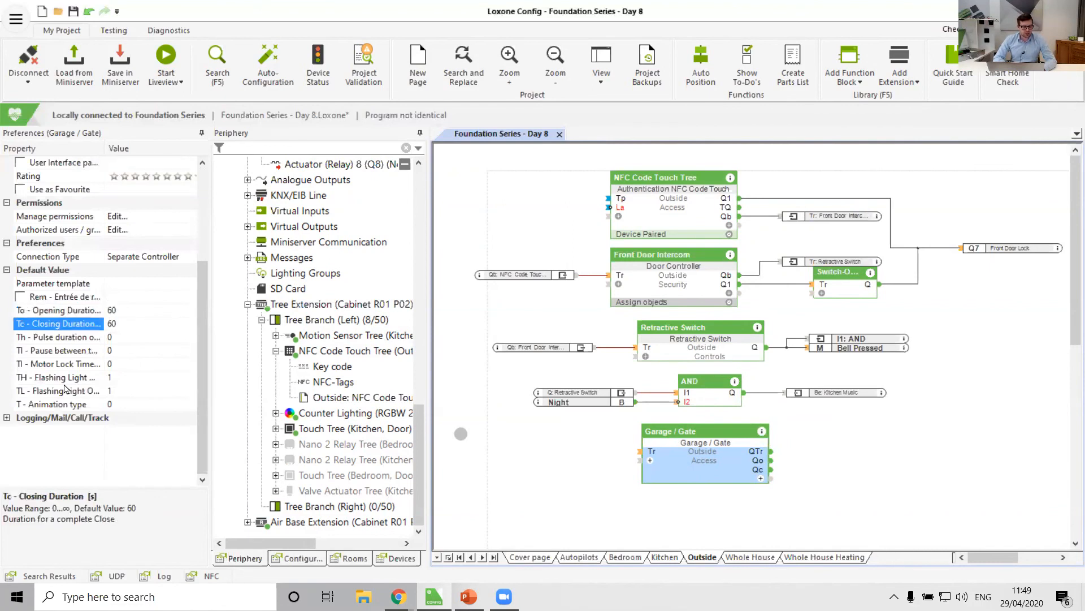
click(65, 404)
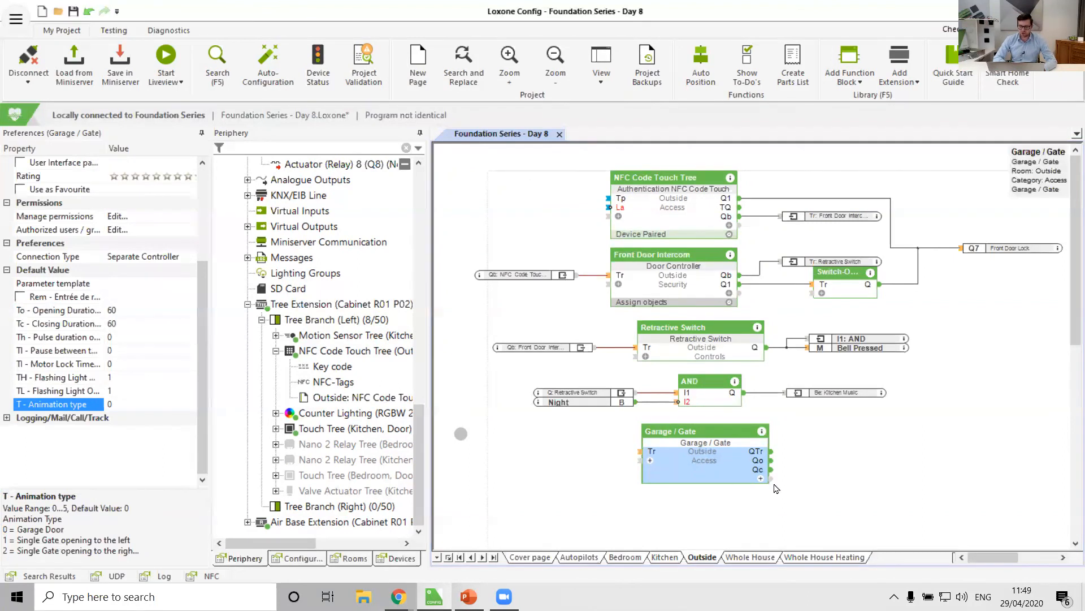
click(599, 469)
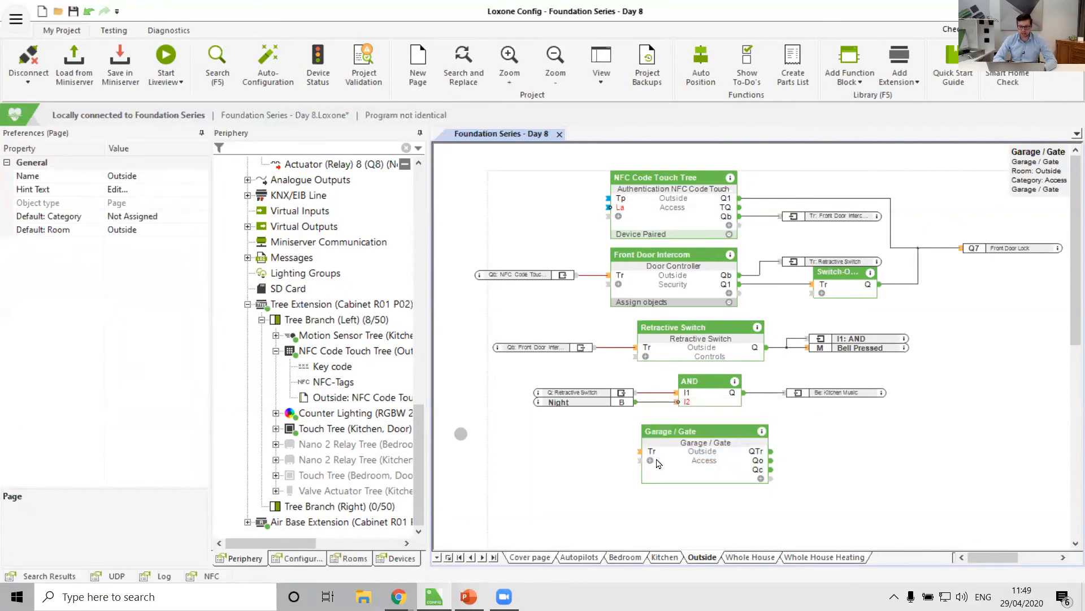
Show the Front Door Intercom's Q2 output and connect it to the Garage / Gate block's Tr input.
click(650, 460)
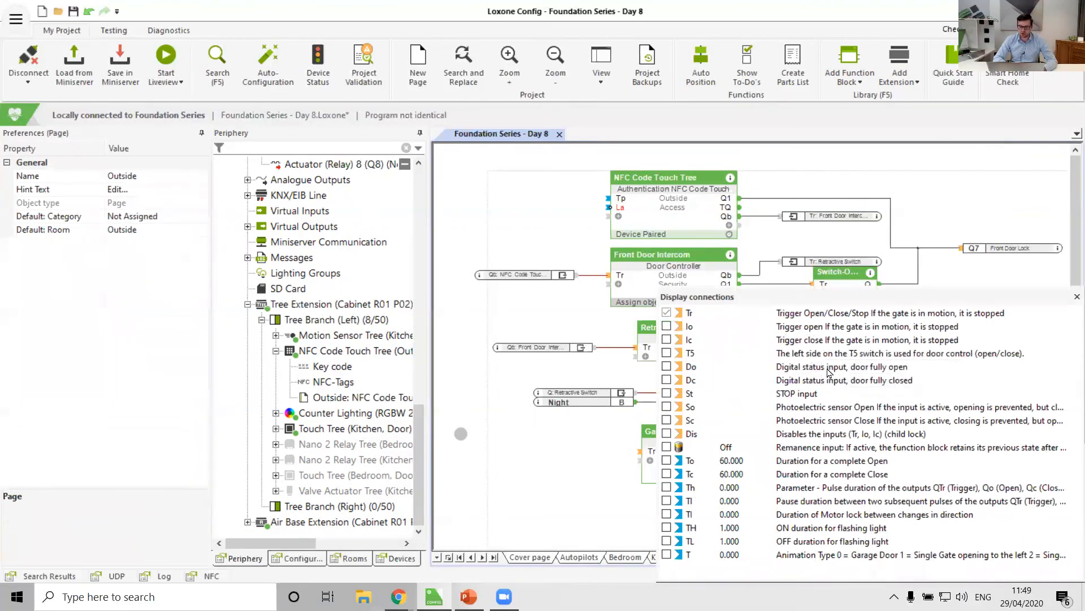
click(582, 472)
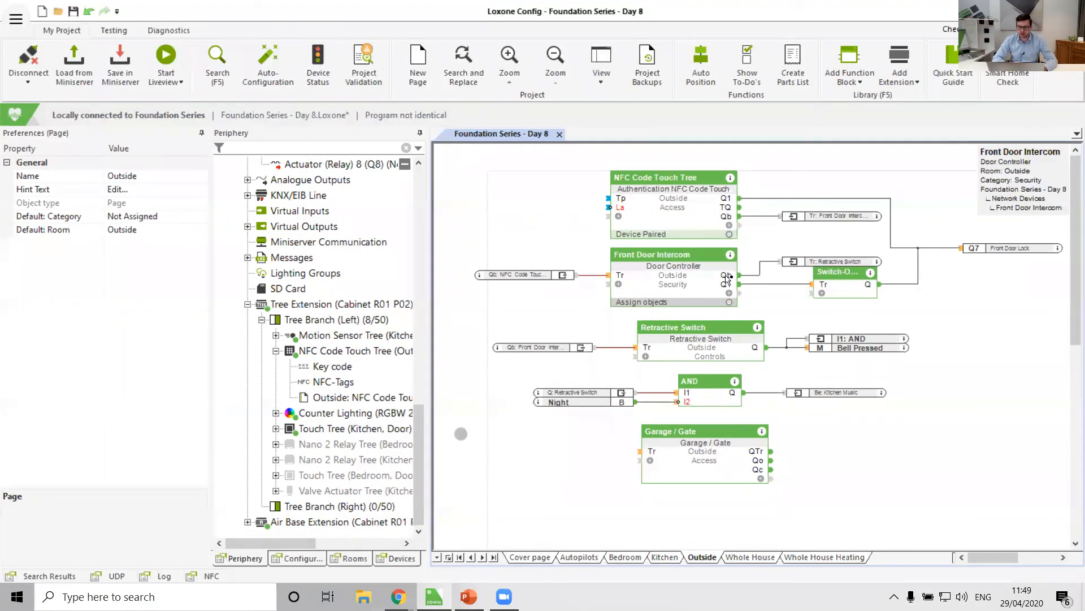
click(730, 293)
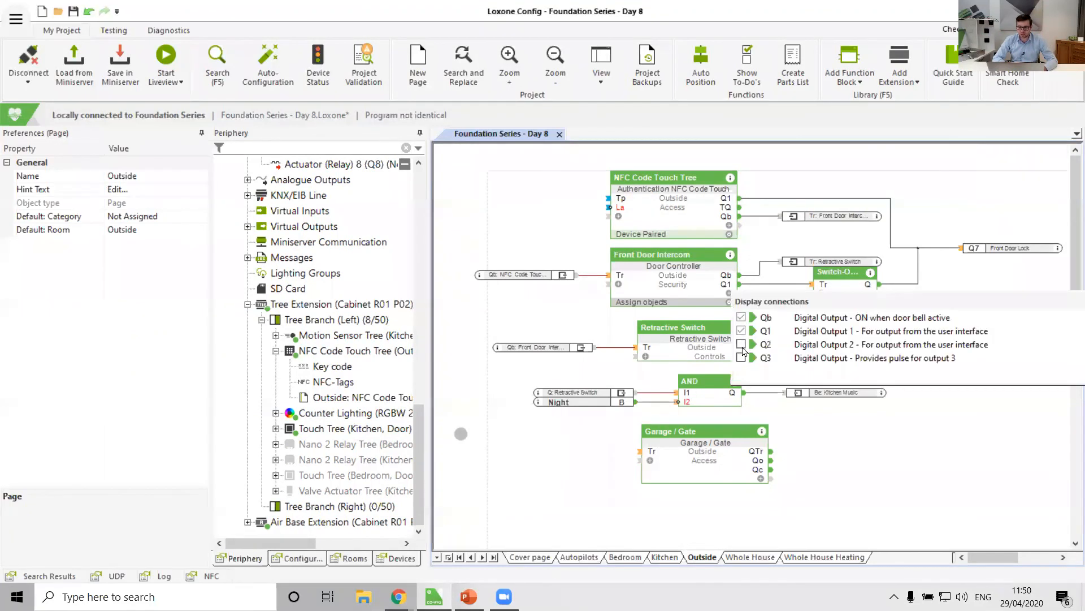
click(744, 351)
drag(740, 294, 958, 322)
drag(726, 434, 639, 452)
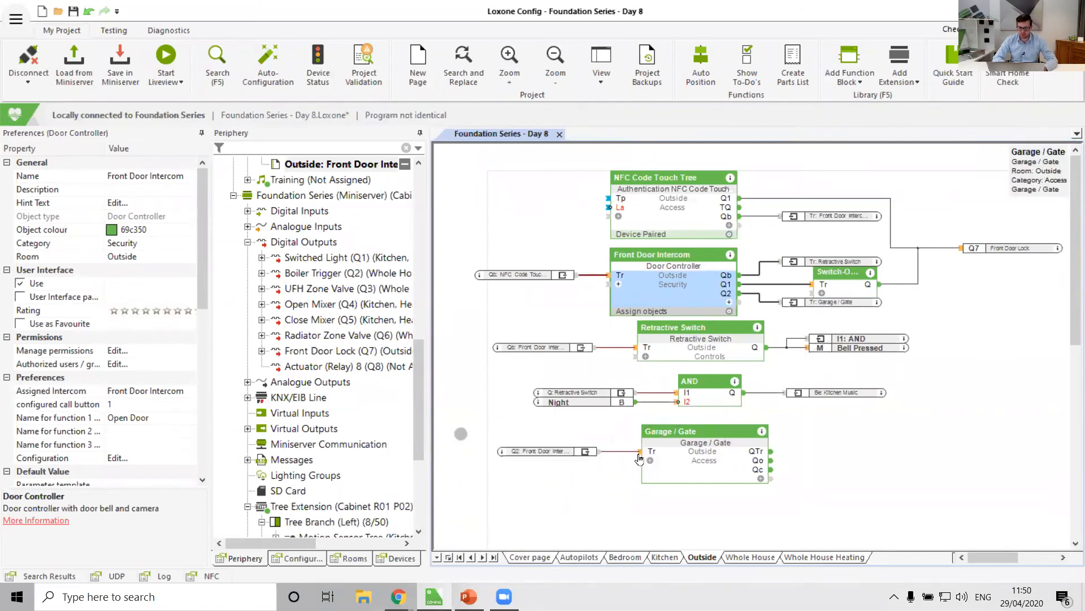
Rename the Garage / Gate block to Gate.
double_click(708, 430)
drag(714, 429, 641, 431)
text(GAte)
key(BackSpace)
key(BackSpace)
key(BackSpace)
text(ate)
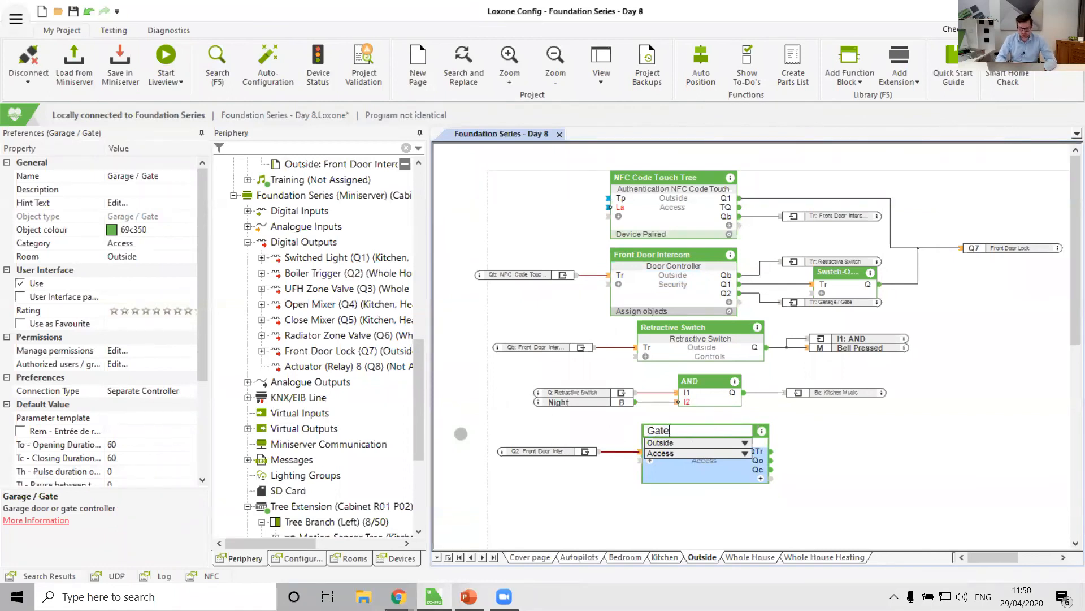
key(Return)
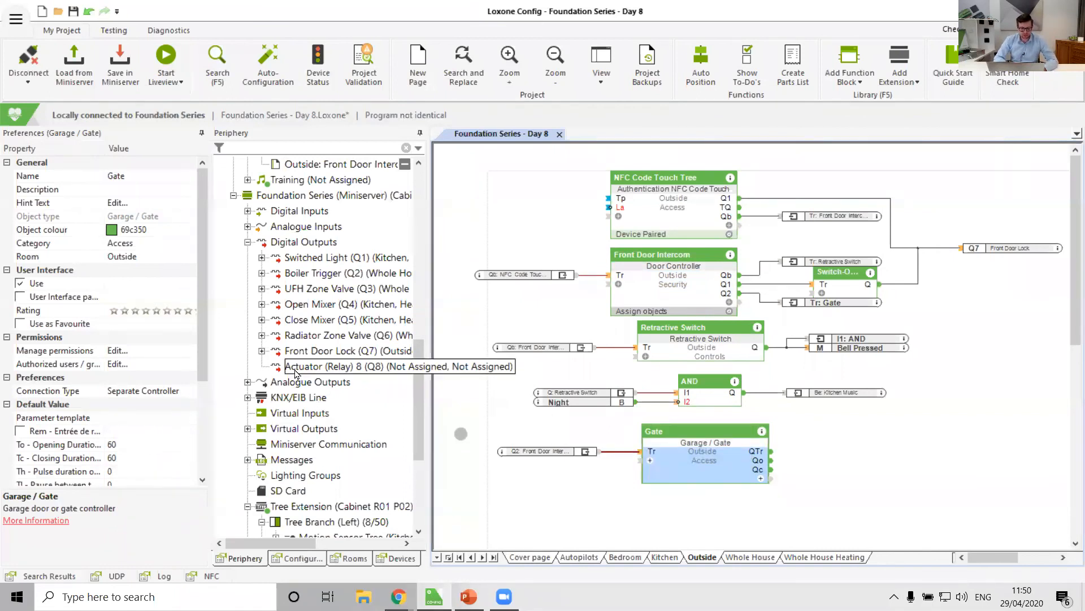
Connect Actuator (Relay) 8 to the Gate block's QTr output and rename the output Gate Trigger.
drag(294, 373, 829, 452)
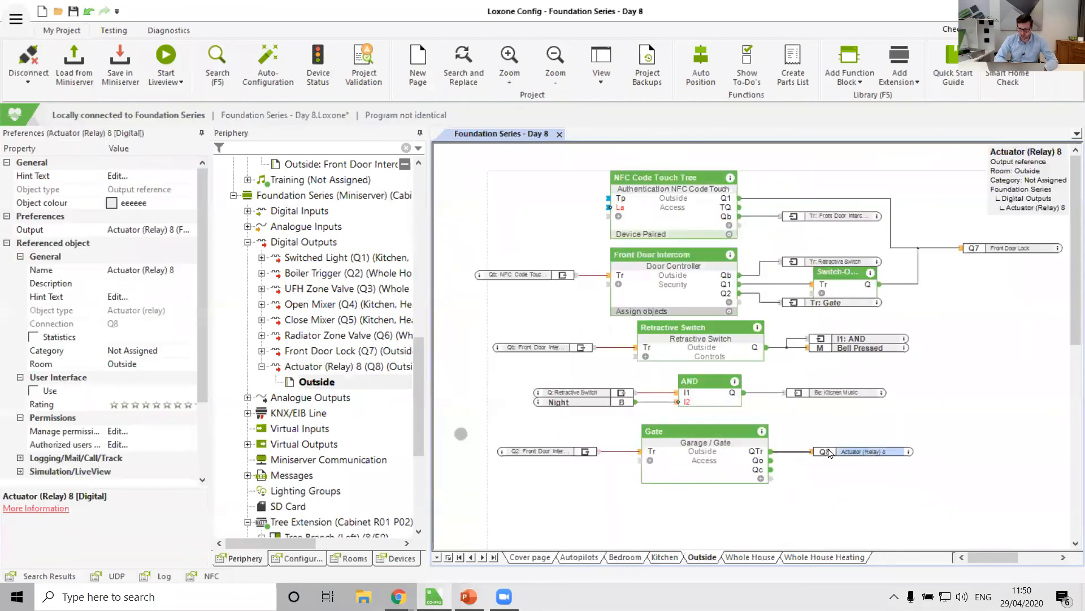
click(860, 453)
text(Ga)
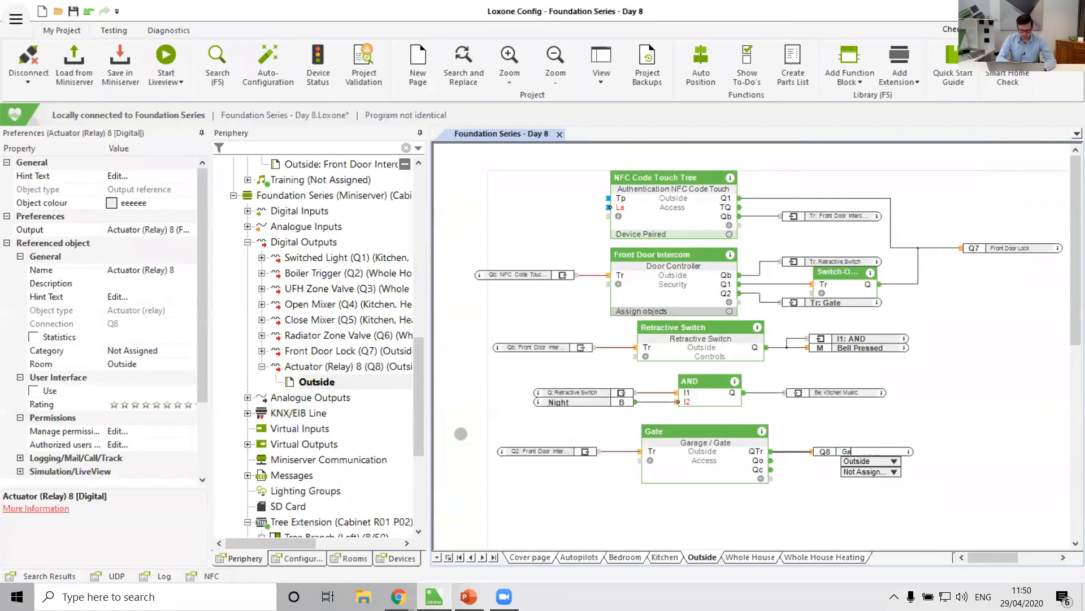
text(te Trigg)
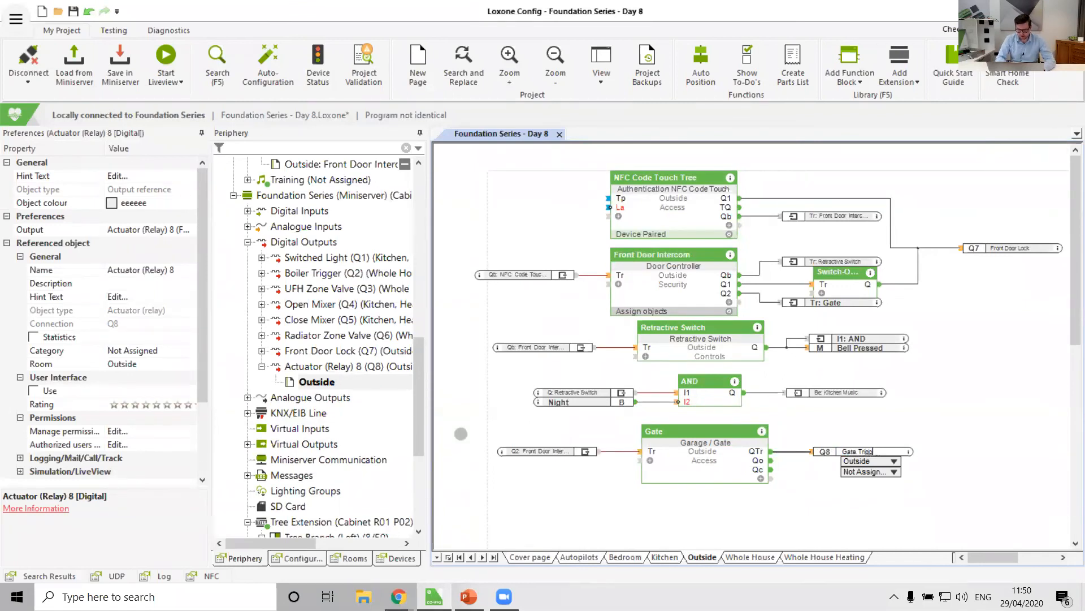
text(er)
key(Return)
Name the Front Door Intercom's function 2 Open Gate.
click(814, 497)
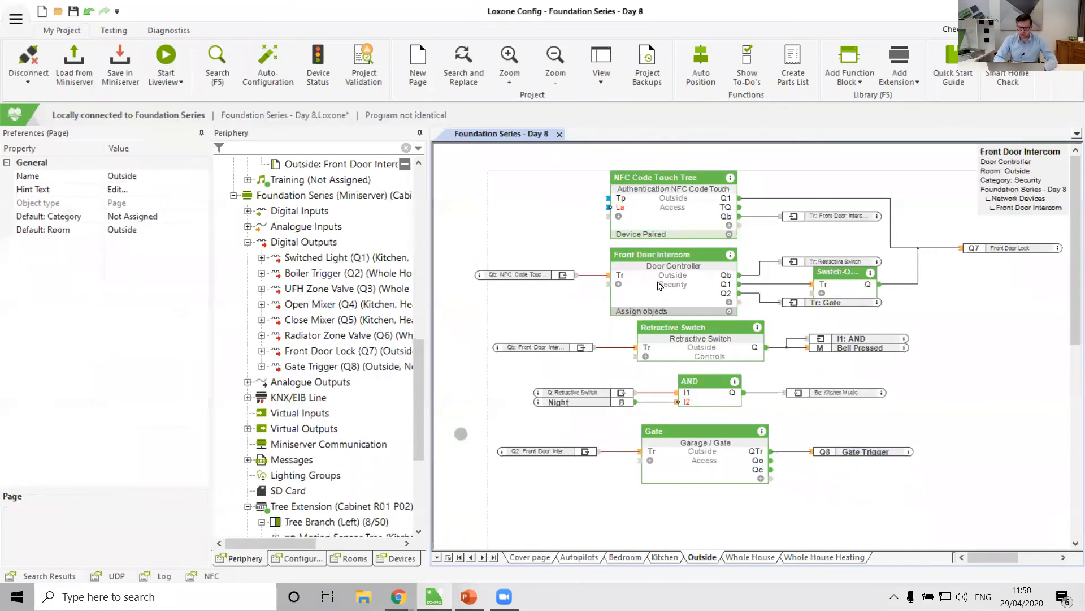
click(659, 285)
click(113, 431)
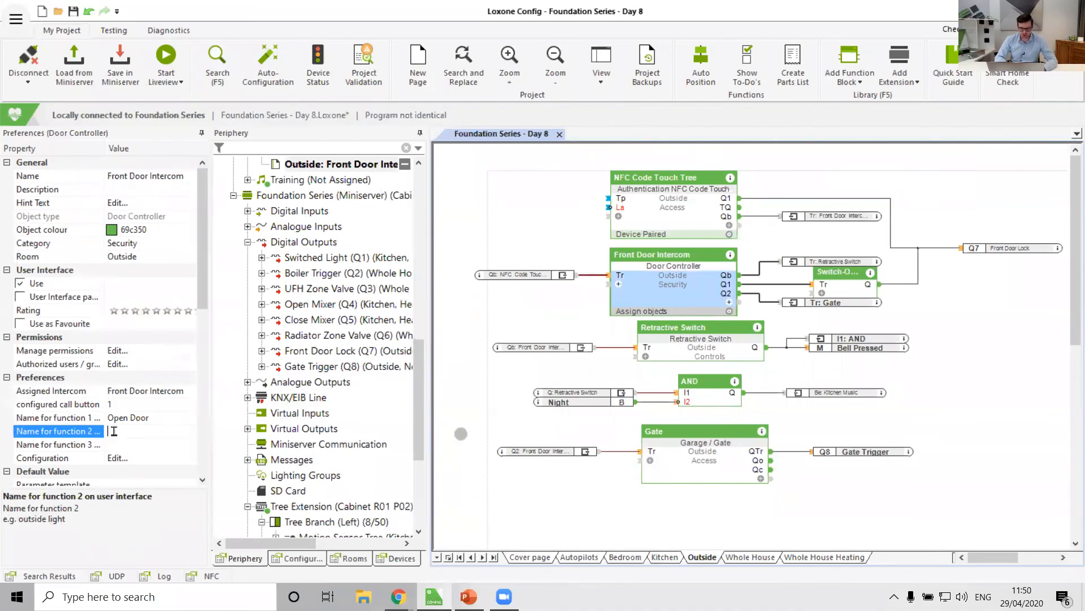
text(Open Gate)
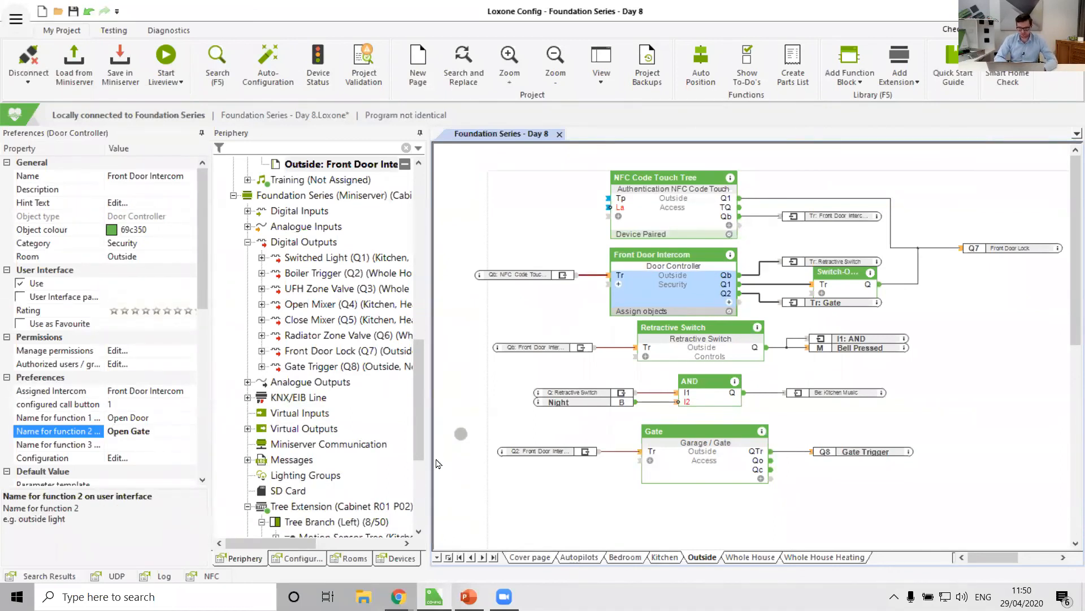
click(869, 490)
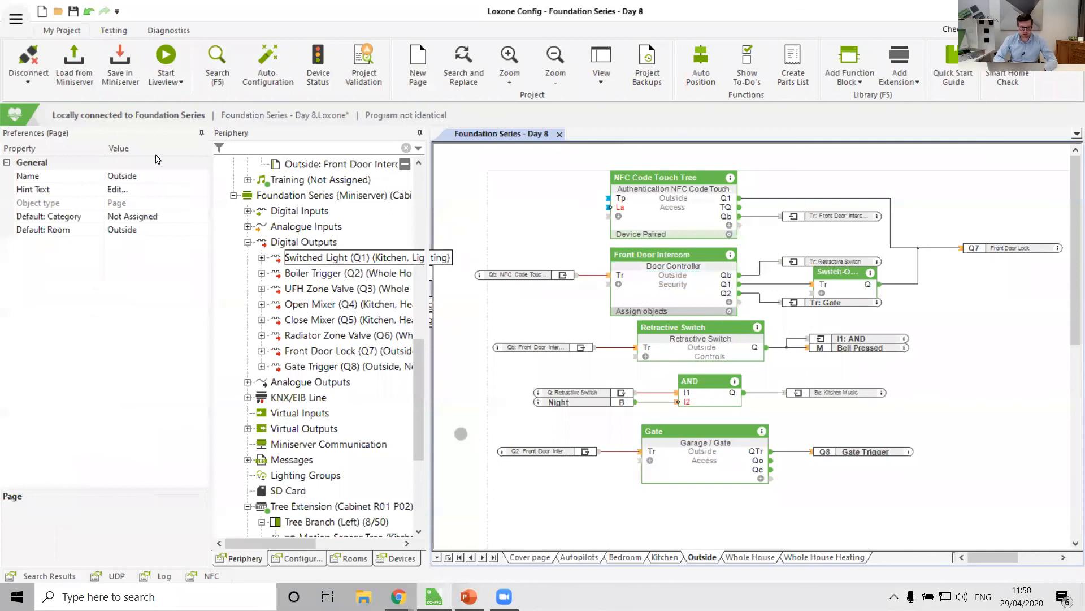
Save the program into the Miniserver.
click(120, 61)
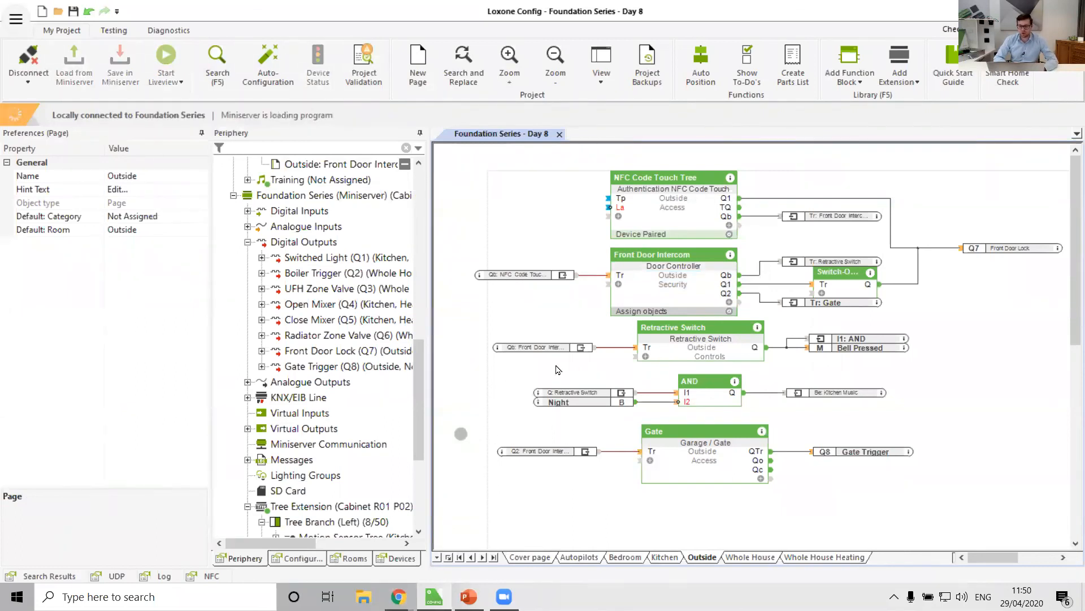
click(727, 475)
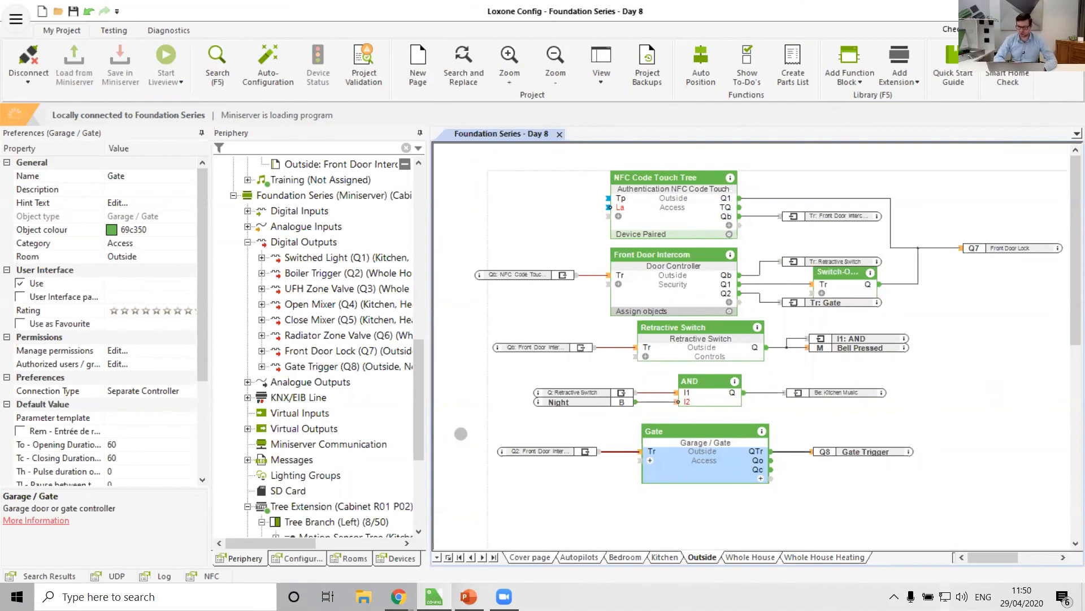
Open the Loxone Smart Home app from the system tray and arrange its window beside the configuration.
click(894, 596)
right_click(893, 559)
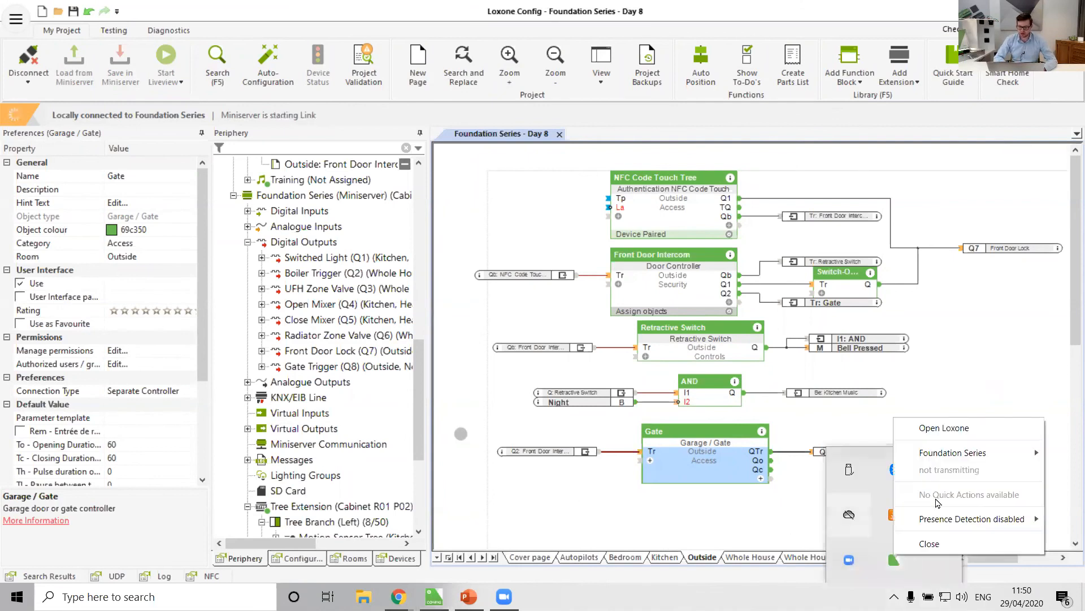
click(944, 428)
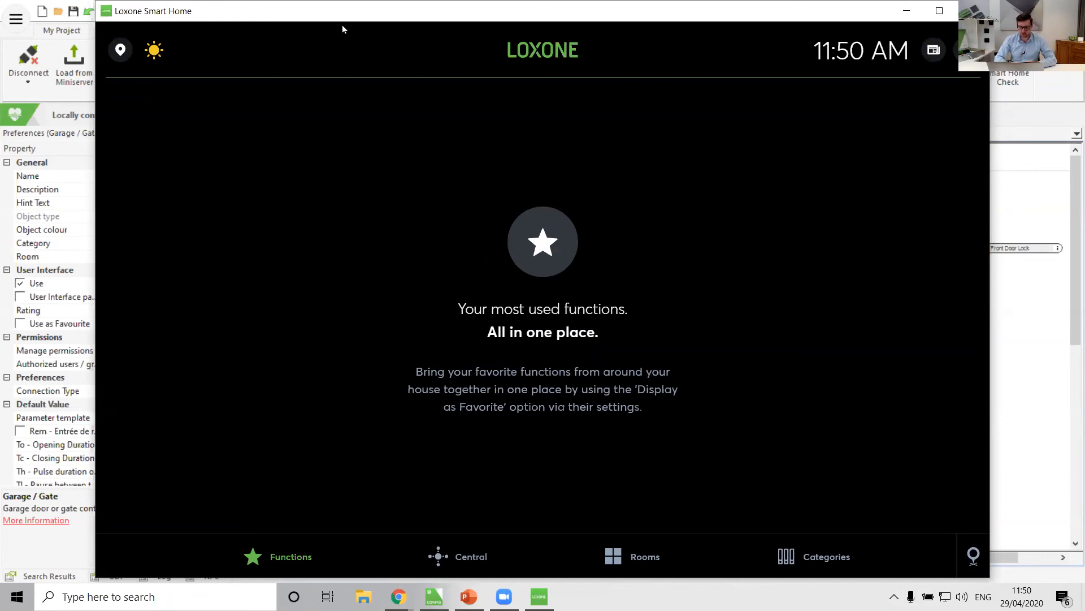
drag(342, 12, 0, 220)
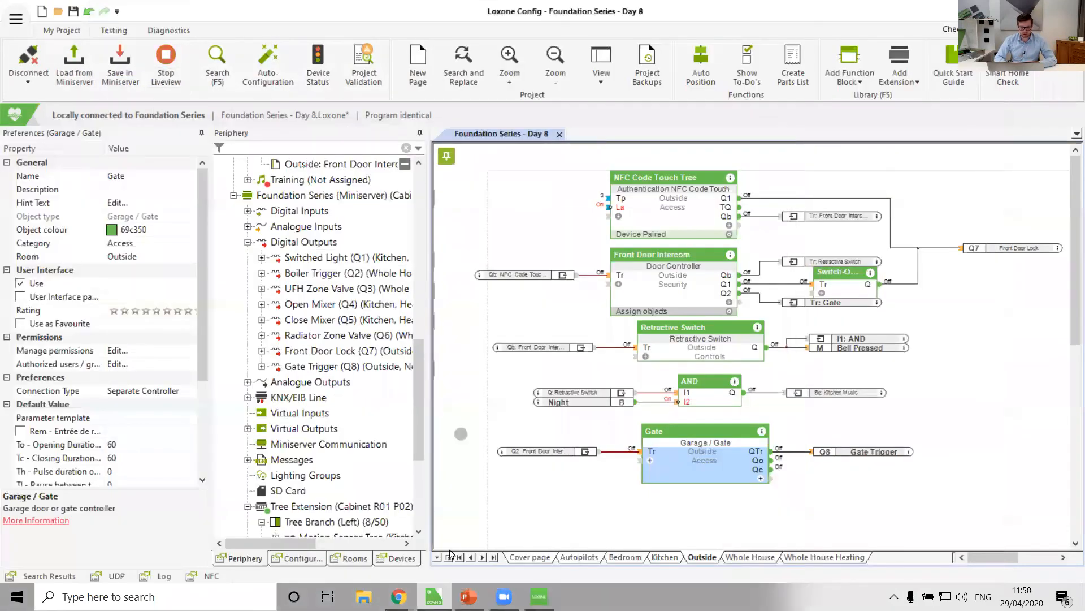
click(539, 597)
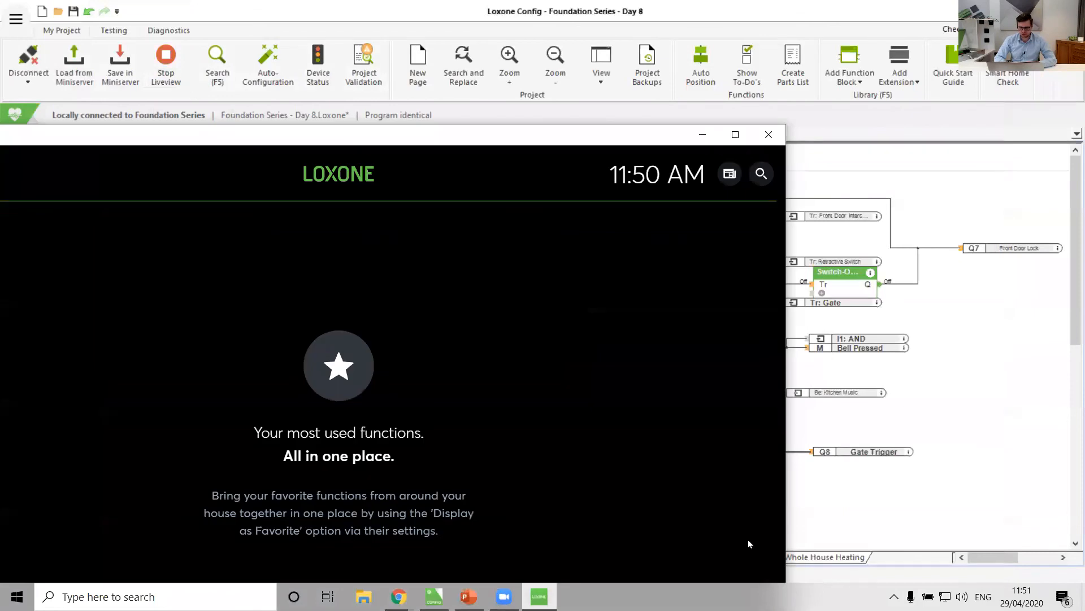
double_click(492, 136)
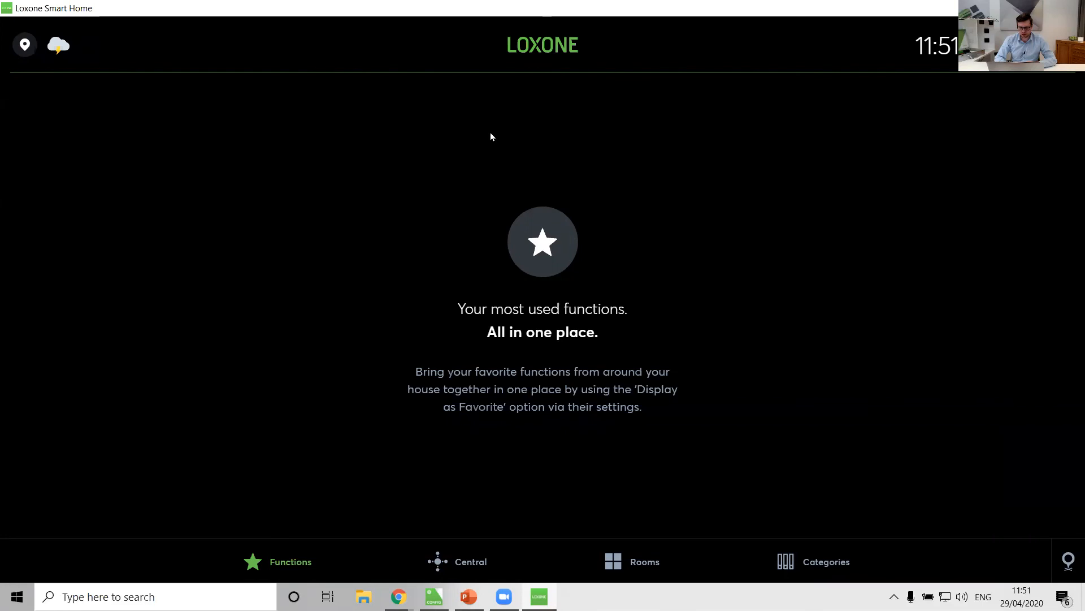
drag(490, 8, 129, 15)
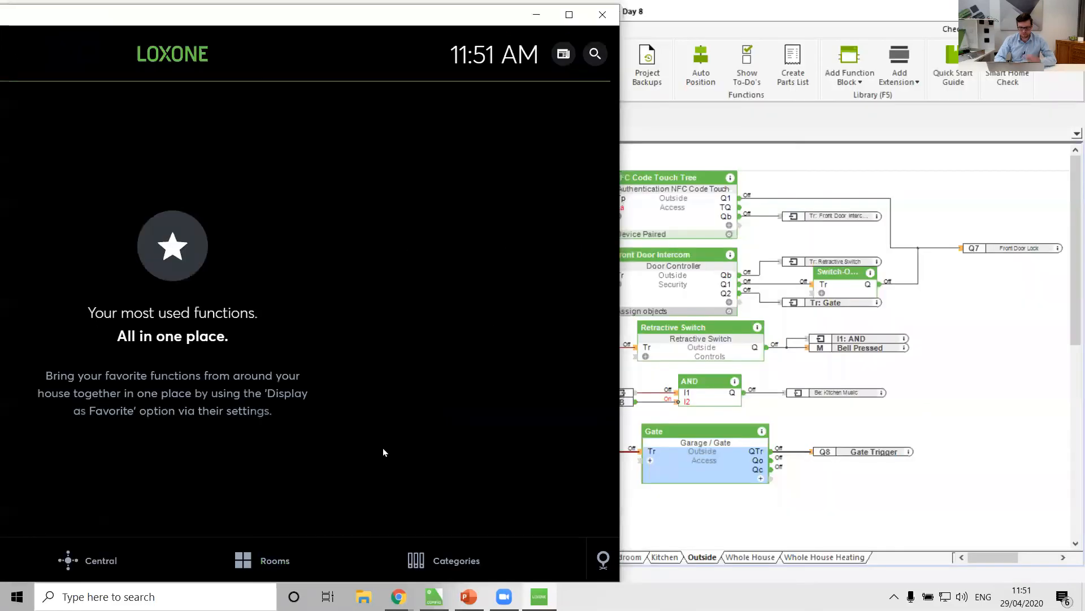
Go to the Outside room in the app and open the Front Door Intercom.
click(249, 554)
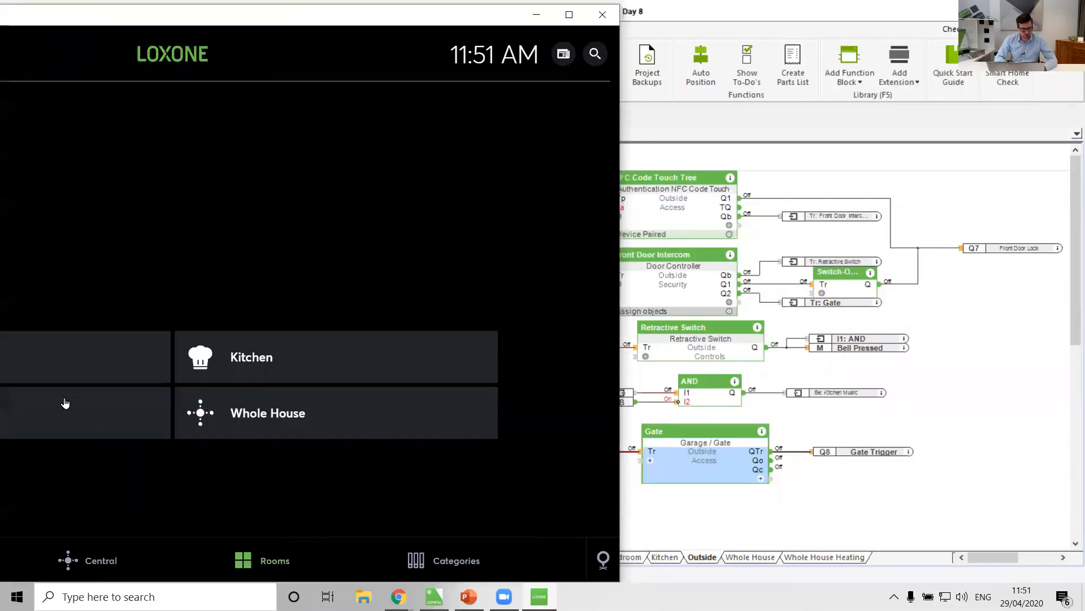
click(86, 358)
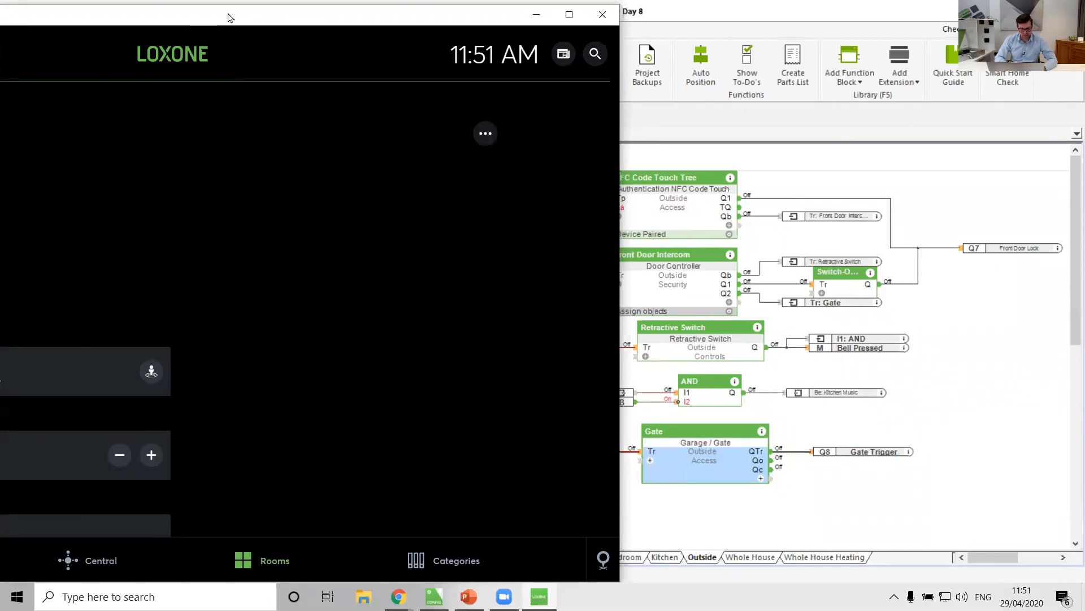
drag(228, 17, 334, 15)
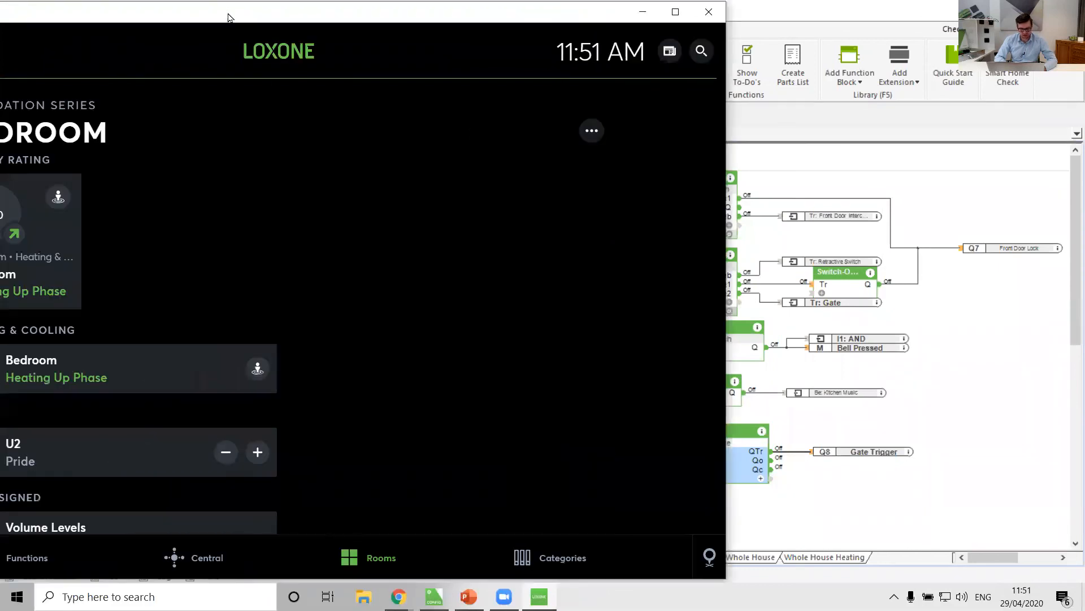
click(368, 548)
click(121, 398)
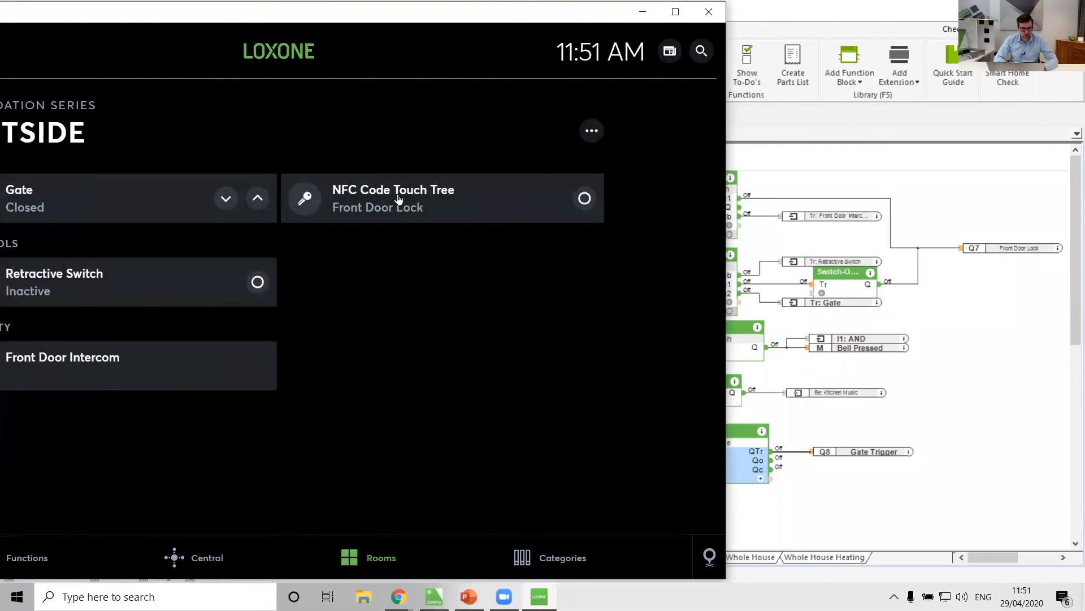
click(54, 367)
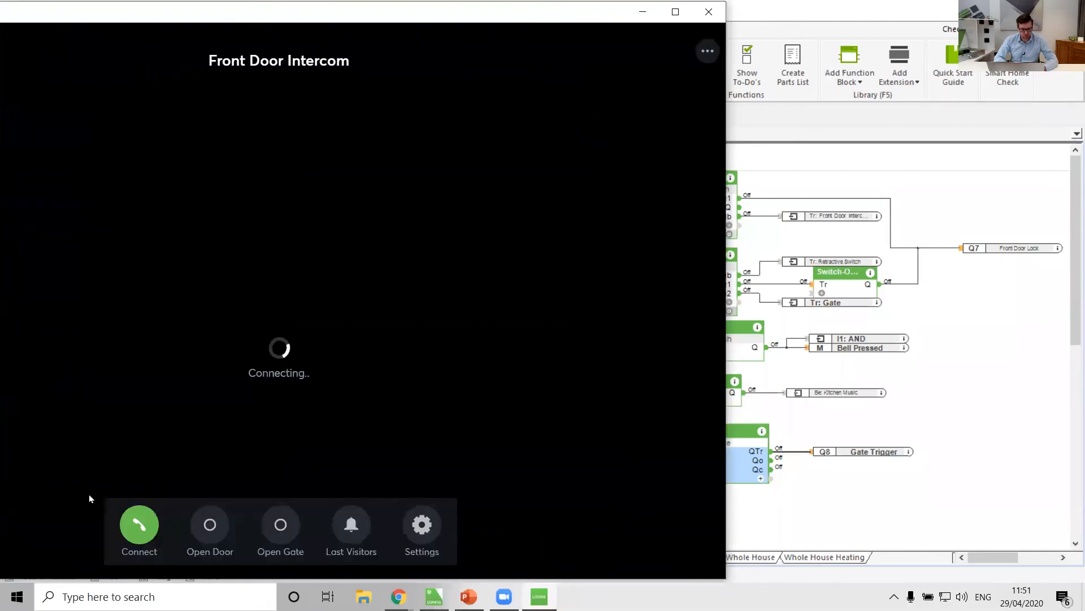
Trigger the intercom's Open Gate function to test the gate pulse.
click(289, 529)
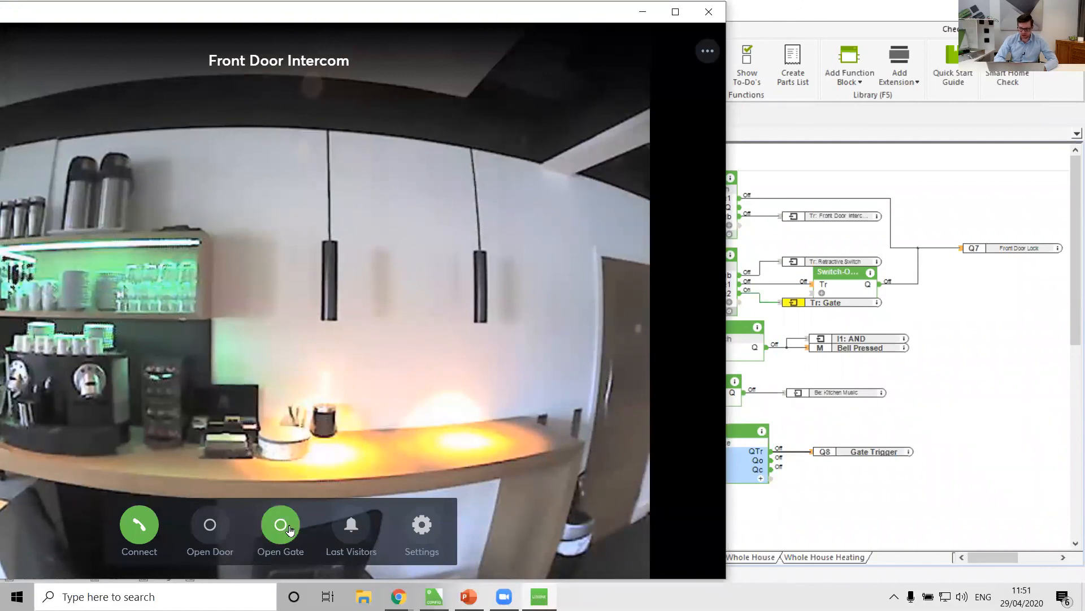
click(289, 529)
click(289, 529)
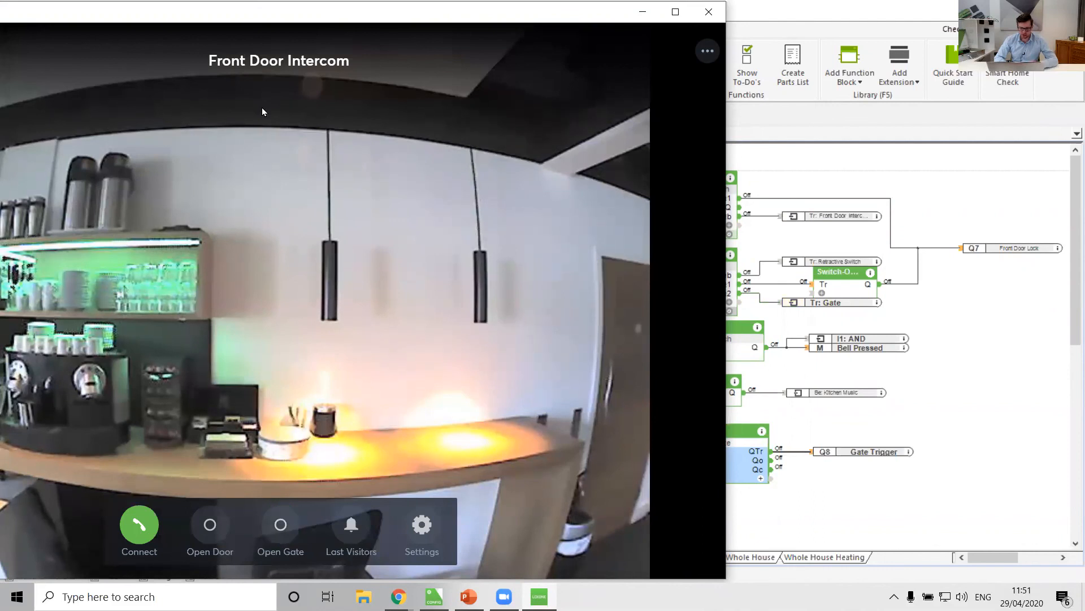
Return to the Outside room and open the Gate control.
drag(303, 38, 287, 84)
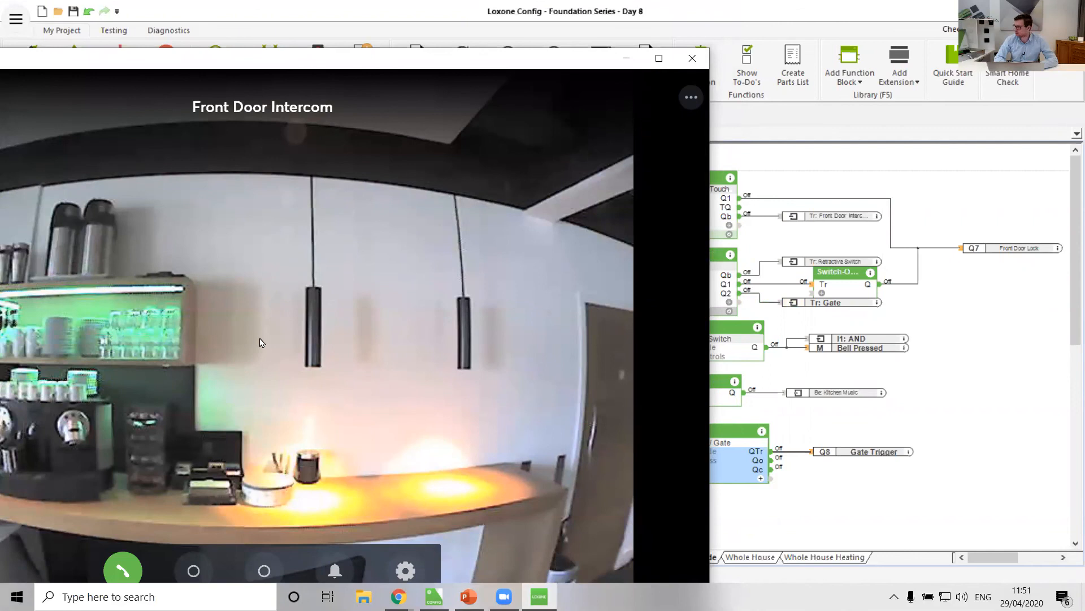
click(434, 597)
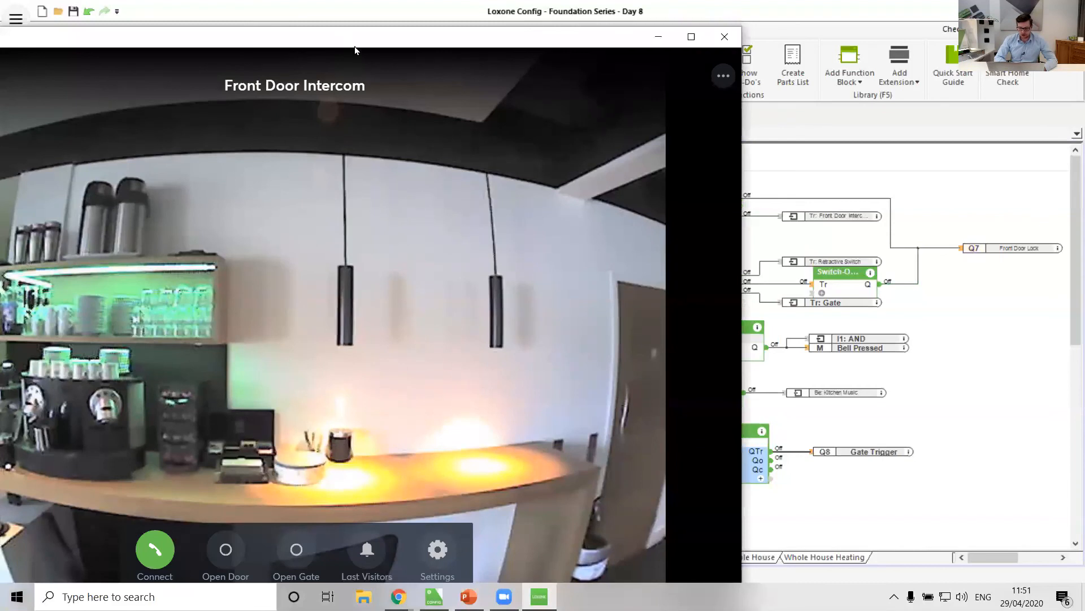
drag(354, 49, 587, 86)
click(116, 116)
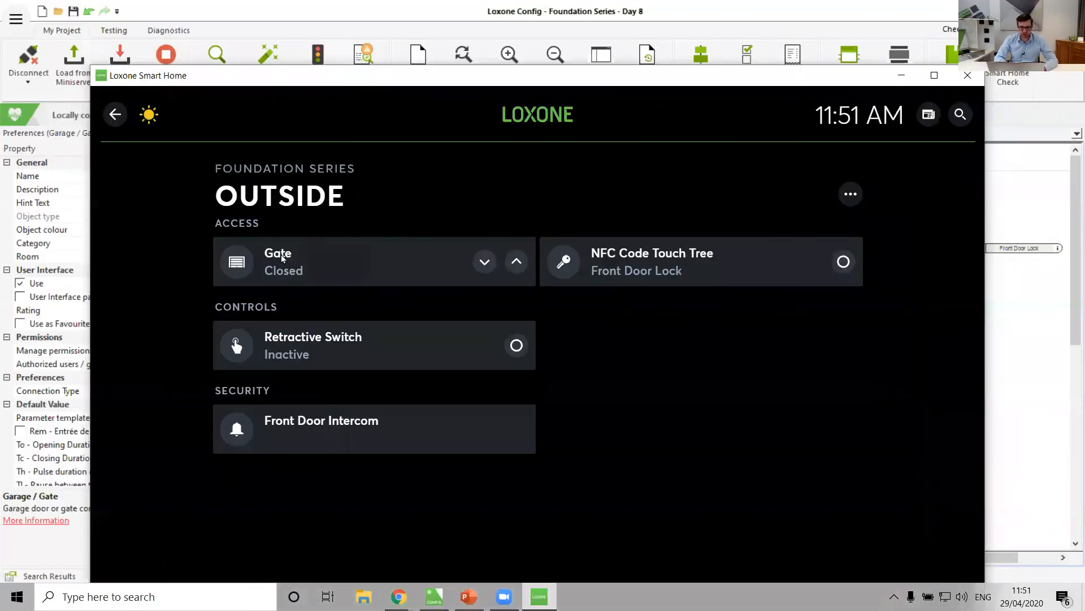
click(283, 259)
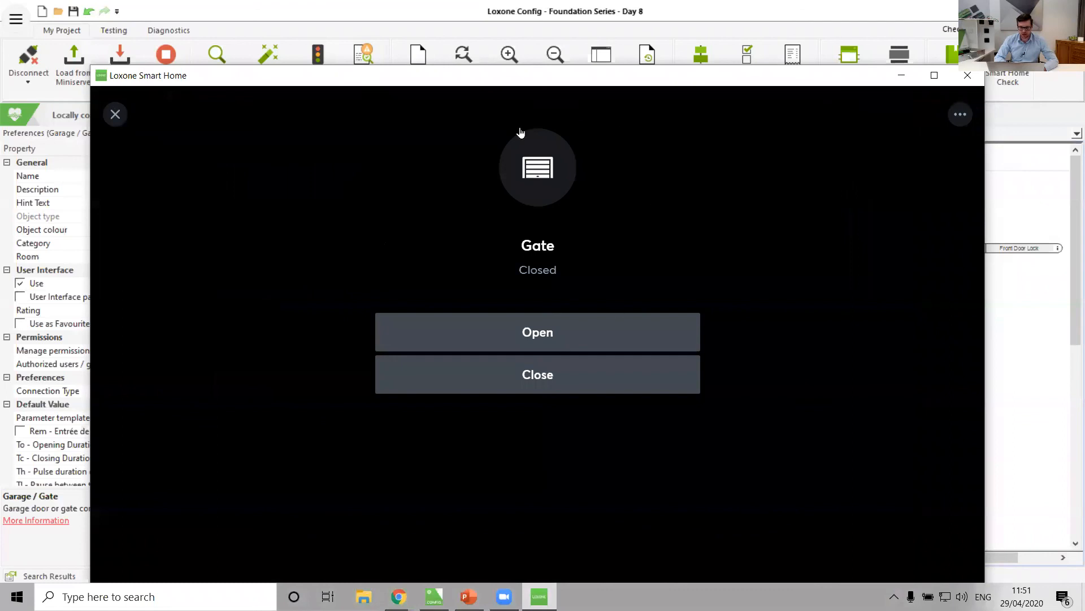
Test the gate by opening it and then closing it.
click(565, 342)
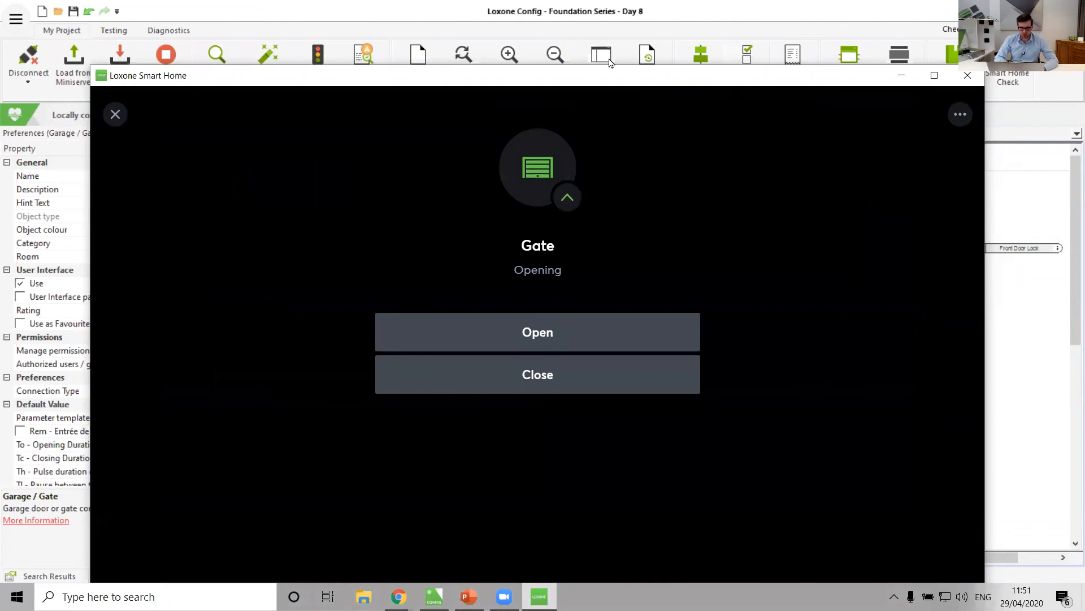
drag(611, 63, 495, 48)
click(444, 309)
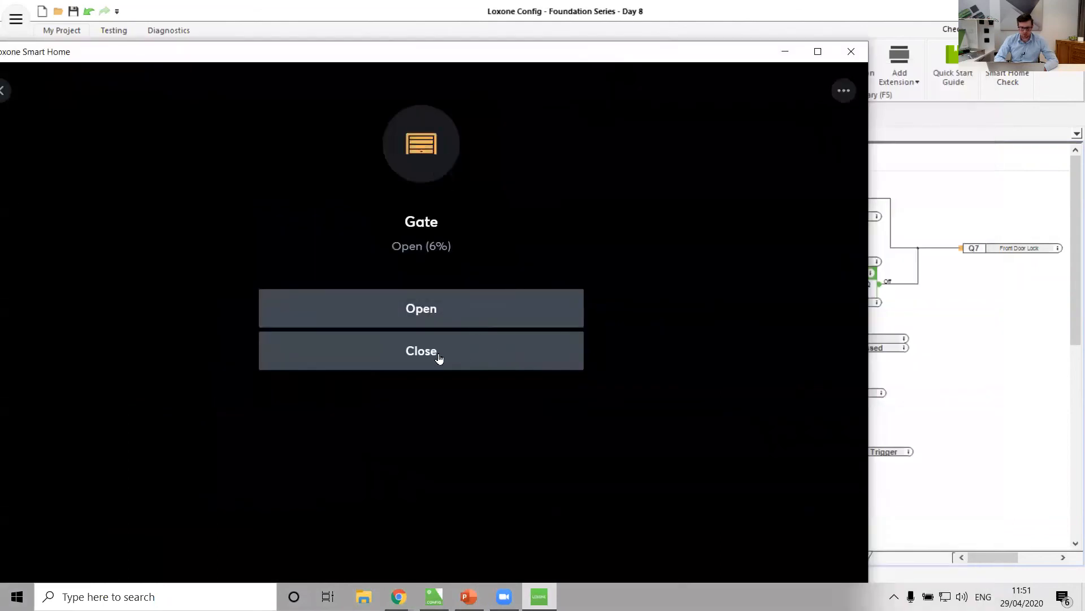
click(439, 358)
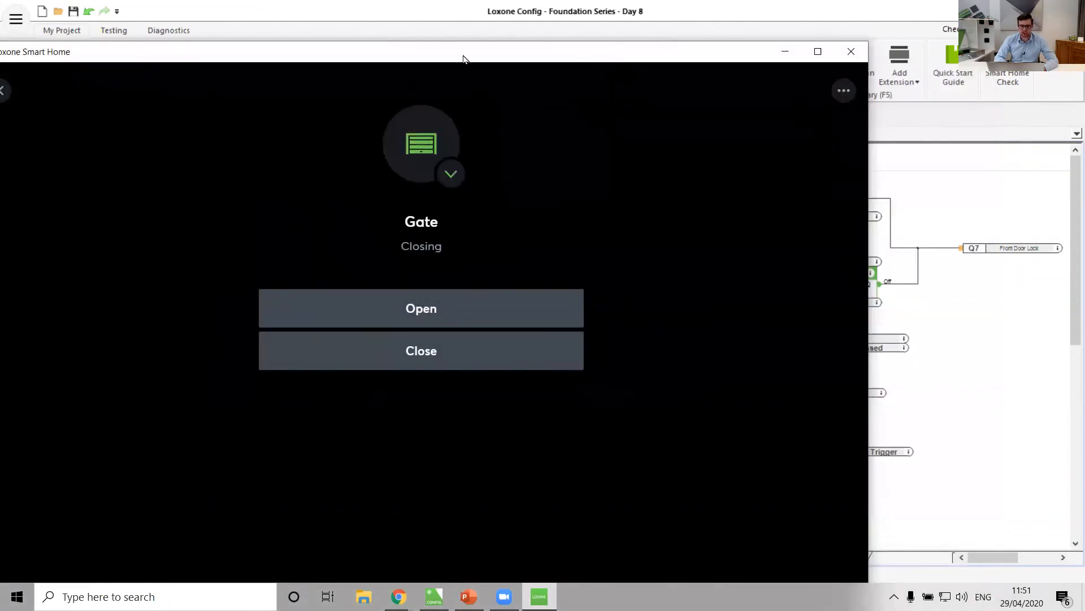
drag(463, 59, 541, 30)
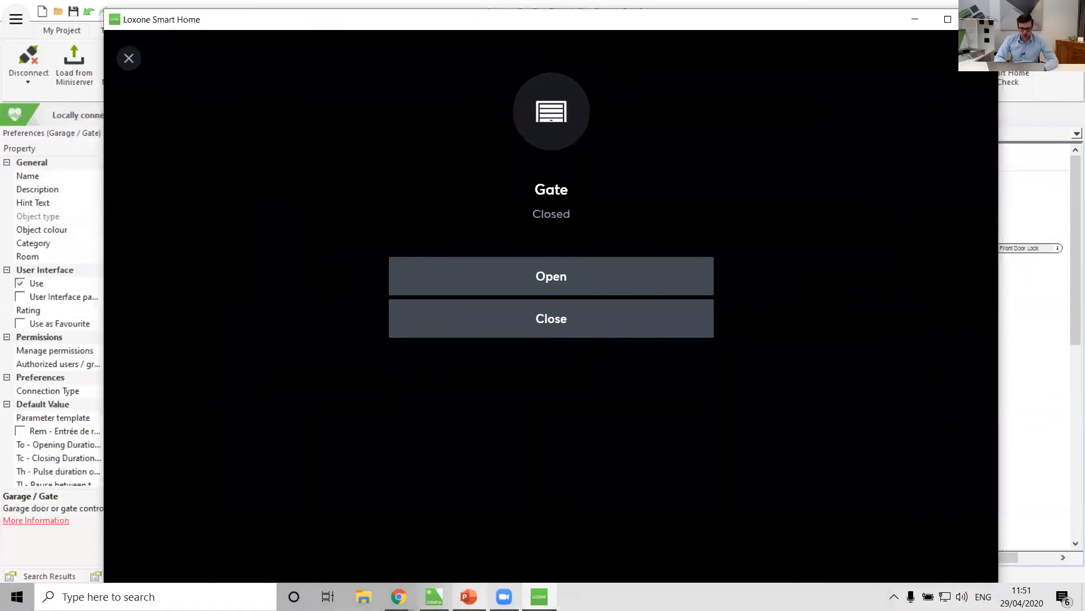
Switch to the PowerPoint presentation, start the slide show from the current slide and advance one slide.
click(469, 596)
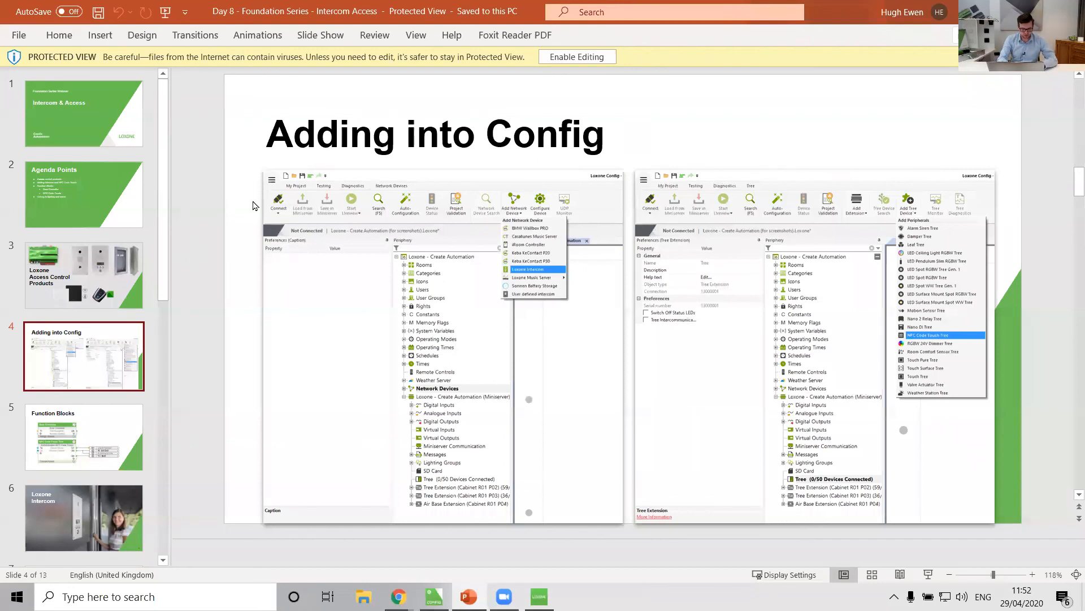
key(shift+F5)
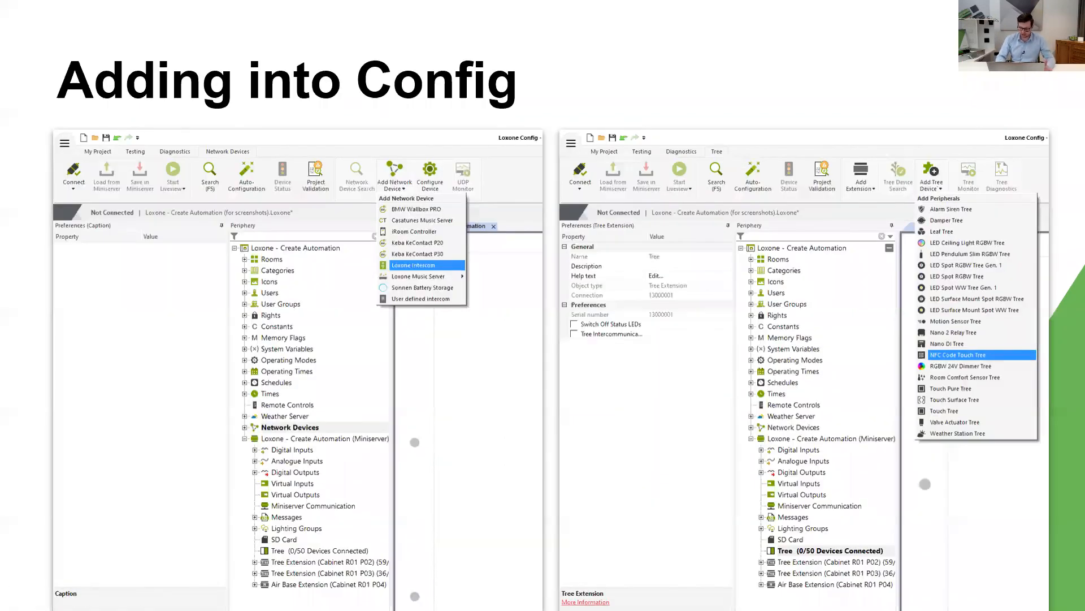
key(Right)
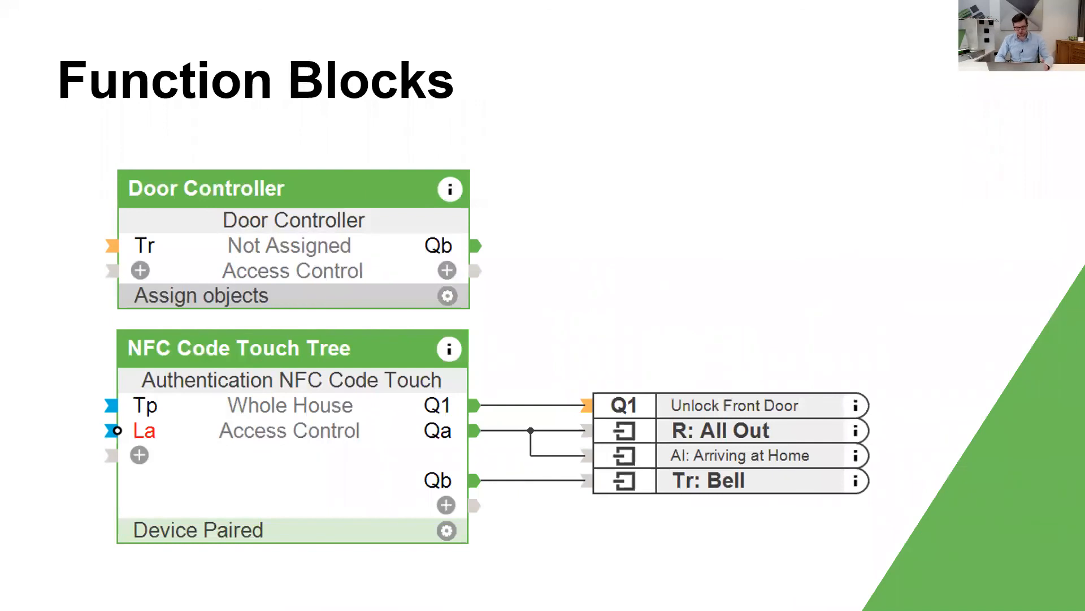